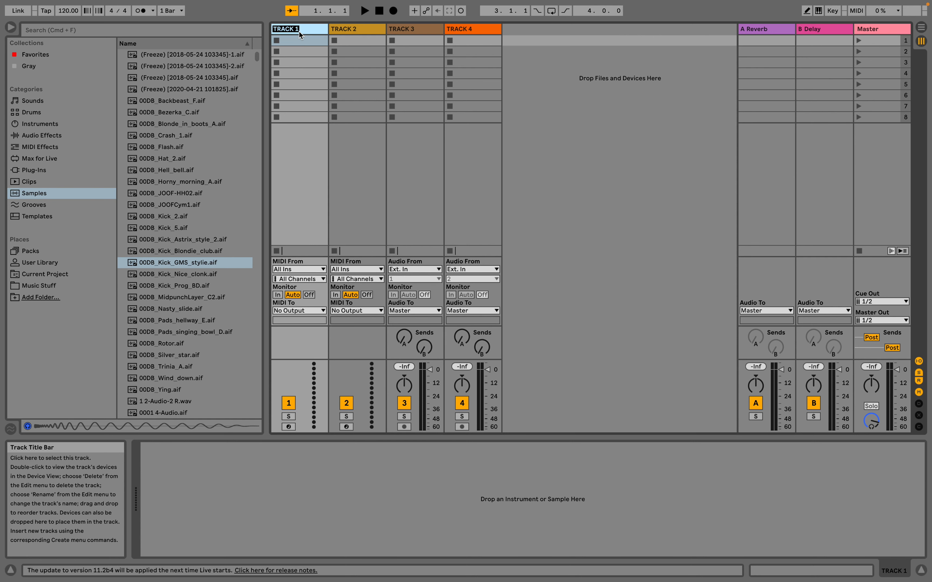
Step the selection across the four session tracks and switch to Arrangement View.
{"action": "key", "text": "Right"}
{"action": "key", "text": "Right"}
{"action": "key", "text": "Right"}
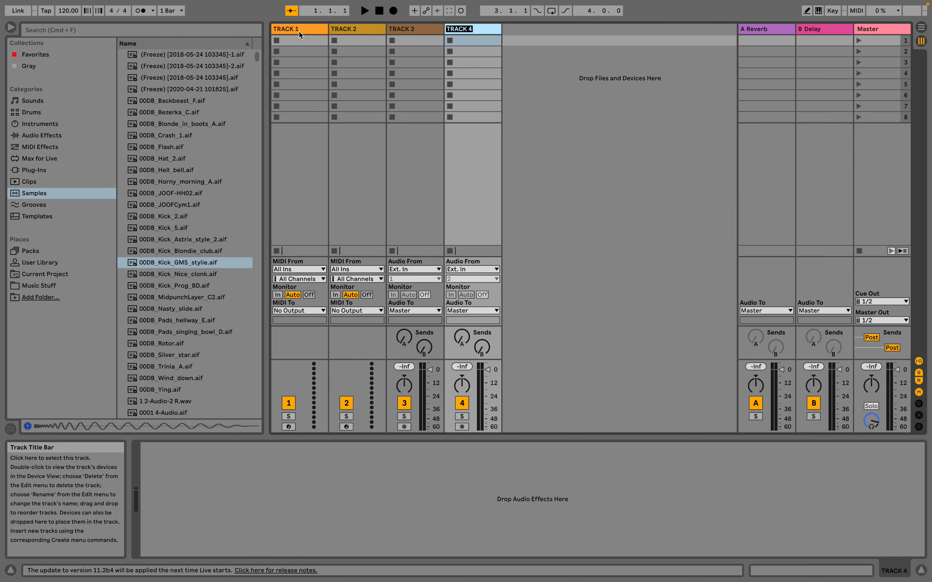
{"action": "key", "text": "Left"}
{"action": "key", "text": "Left"}
{"action": "key", "text": "Left"}
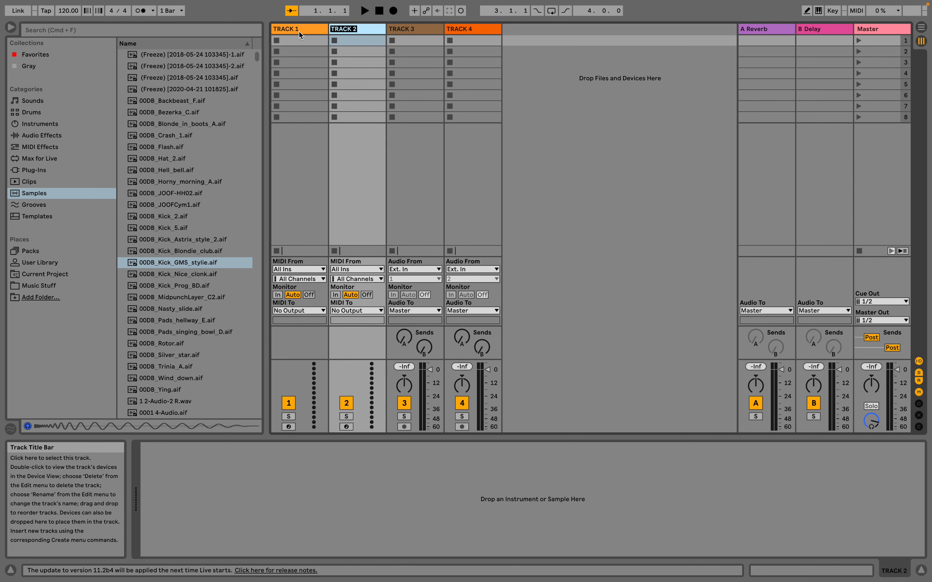
{"action": "key", "text": "Tab"}
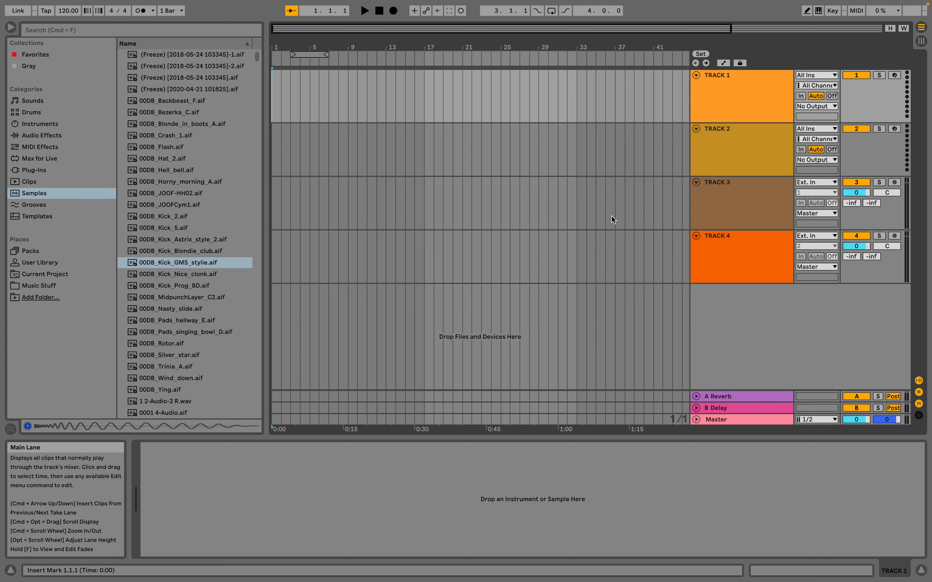
{"action": "left_click", "coordinate": [739, 114]}
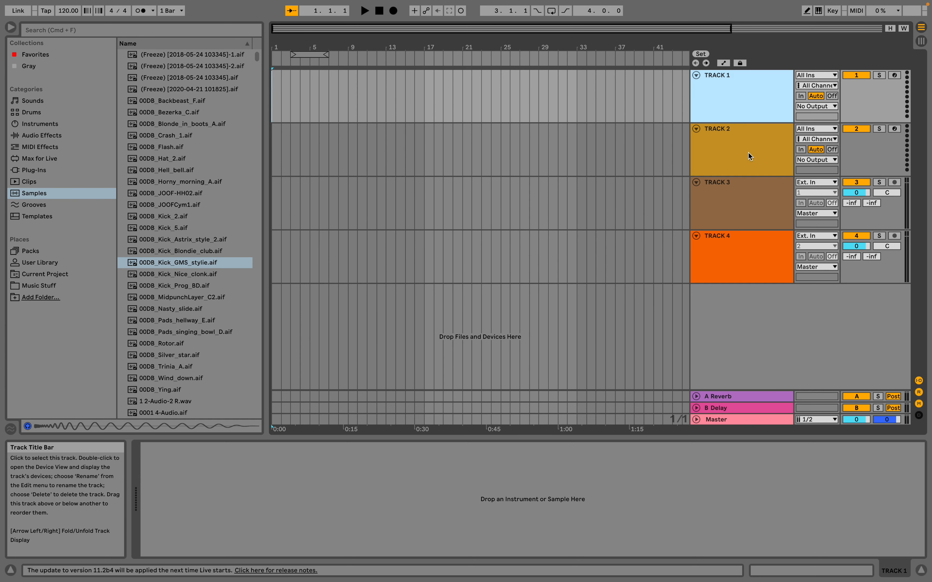
{"action": "left_click", "coordinate": [748, 152]}
{"action": "left_click", "coordinate": [746, 208]}
{"action": "left_click", "coordinate": [749, 268]}
Change the colour of TRACK 1 to the darker, more saturated orange.
{"action": "left_click", "coordinate": [725, 99]}
{"action": "right_click", "coordinate": [724, 94]}
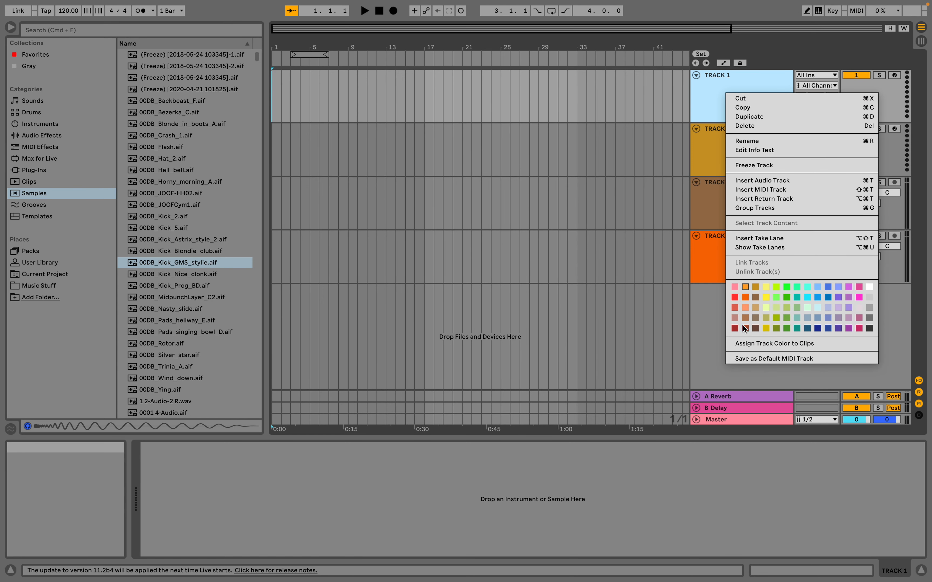
{"action": "left_click", "coordinate": [745, 297]}
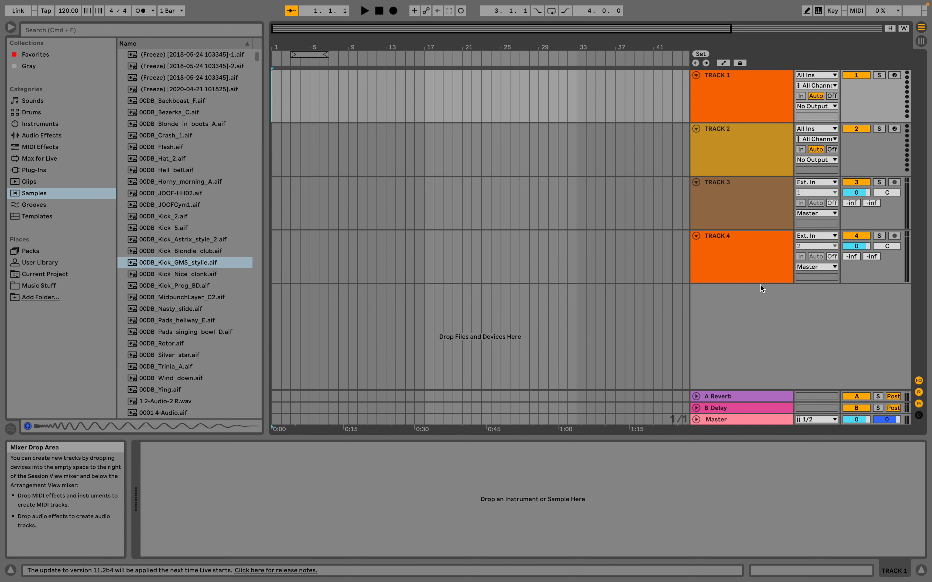
Delete TRACK 3 and TRACK 4 so that only the two MIDI tracks are left.
{"action": "left_click", "coordinate": [728, 98]}
{"action": "left_click", "coordinate": [748, 138]}
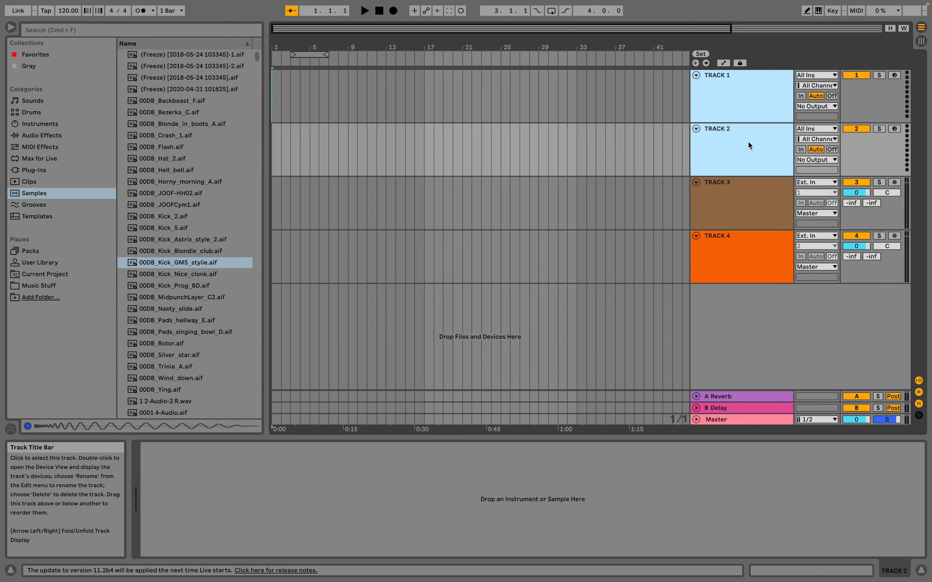
{"action": "left_click", "coordinate": [714, 194]}
{"action": "key", "text": "Delete"}
{"action": "key", "text": "Delete"}
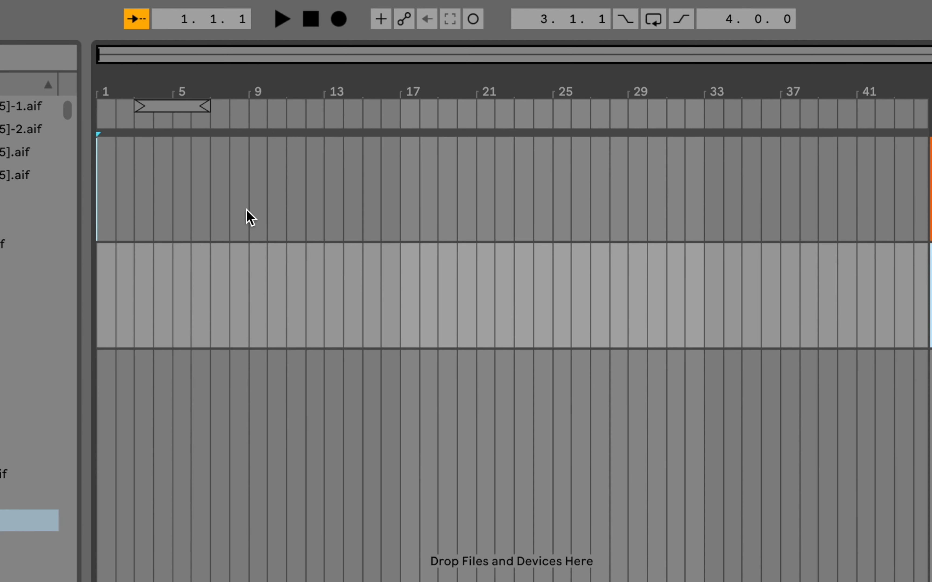
Insert an empty MIDI clip on TRACK 1 from bar 1 to bar 9, undoing and repeating the insertion.
{"action": "left_click_drag", "start_coordinate": [249, 206], "coordinate": [86, 202]}
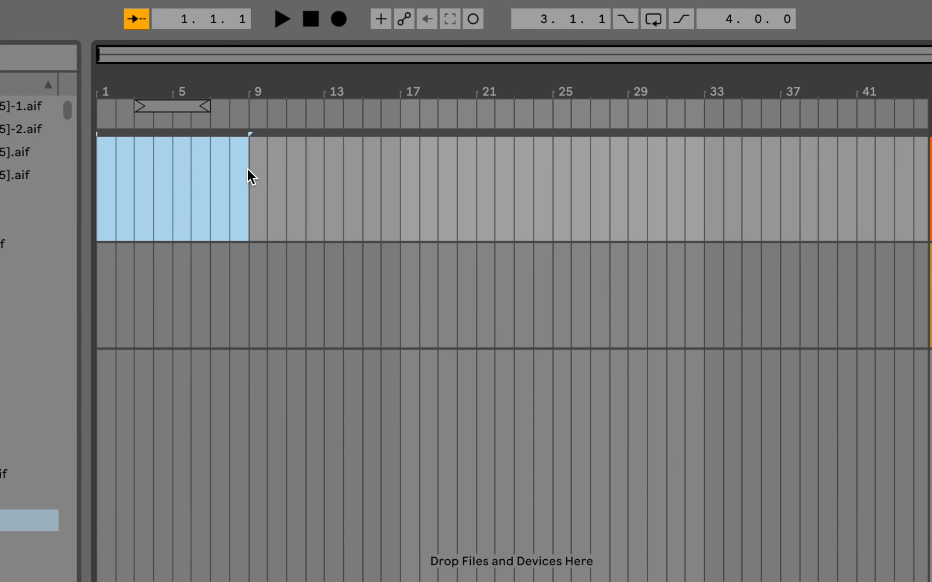
{"action": "right_click", "coordinate": [163, 201]}
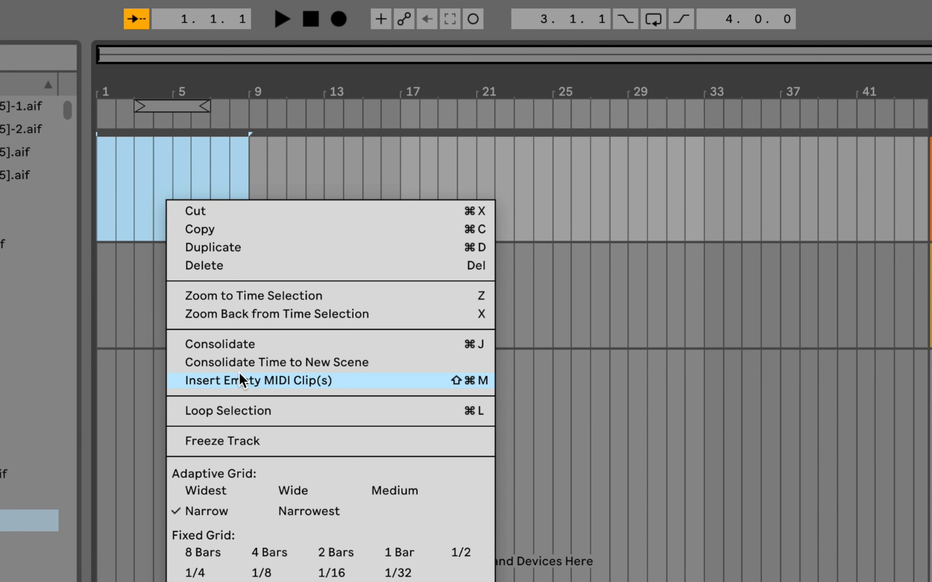
{"action": "left_click", "coordinate": [393, 380]}
{"action": "key", "text": "super+z"}
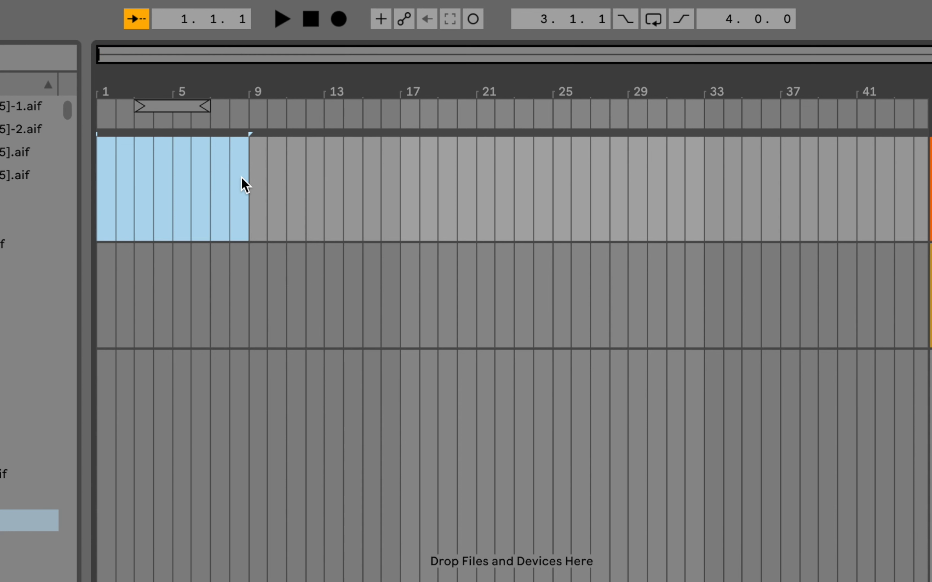
{"action": "key", "text": "super+shift+m"}
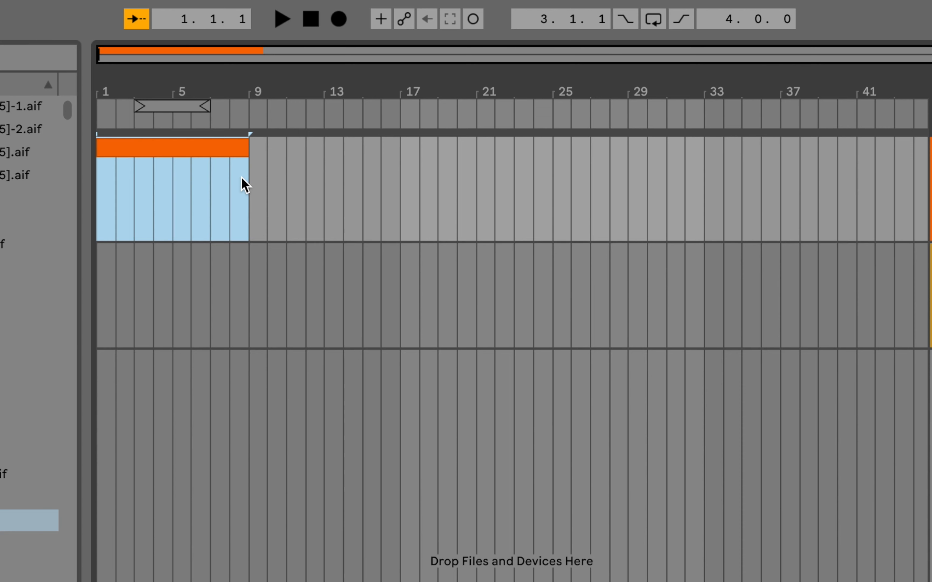
{"action": "key", "text": "super+z"}
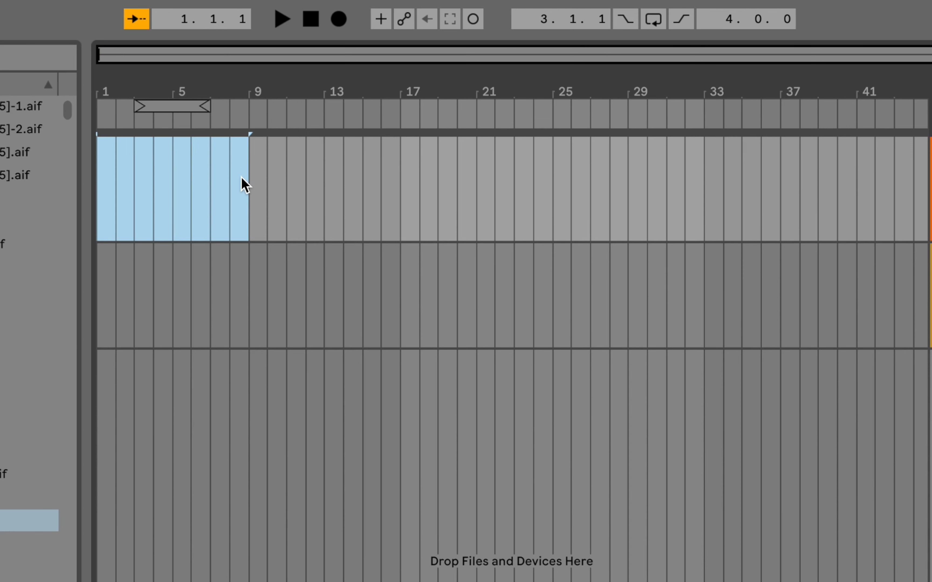
{"action": "key", "text": "super+shift+m"}
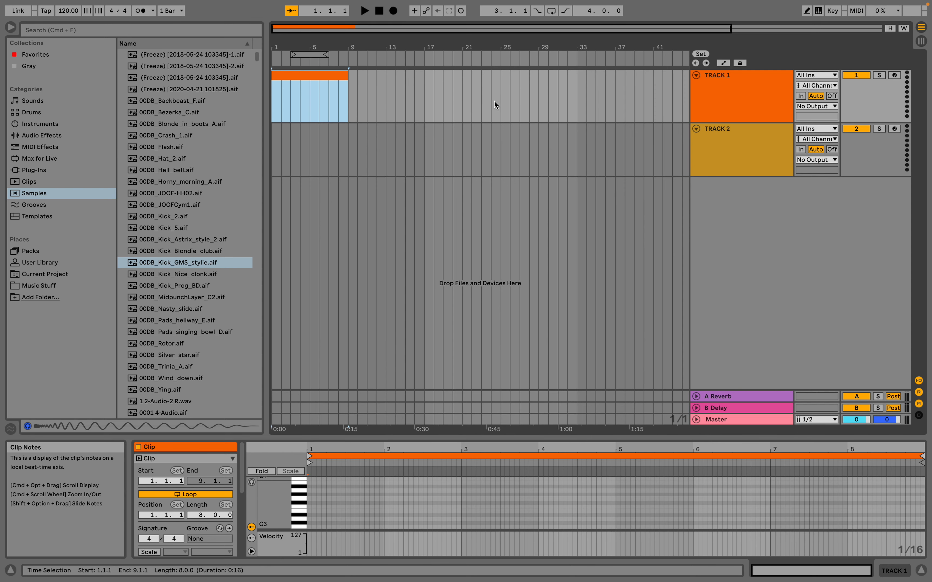
Change the colour of the new MIDI clip on TRACK 1 to light green.
{"action": "left_click", "coordinate": [783, 101]}
{"action": "left_click", "coordinate": [290, 76]}
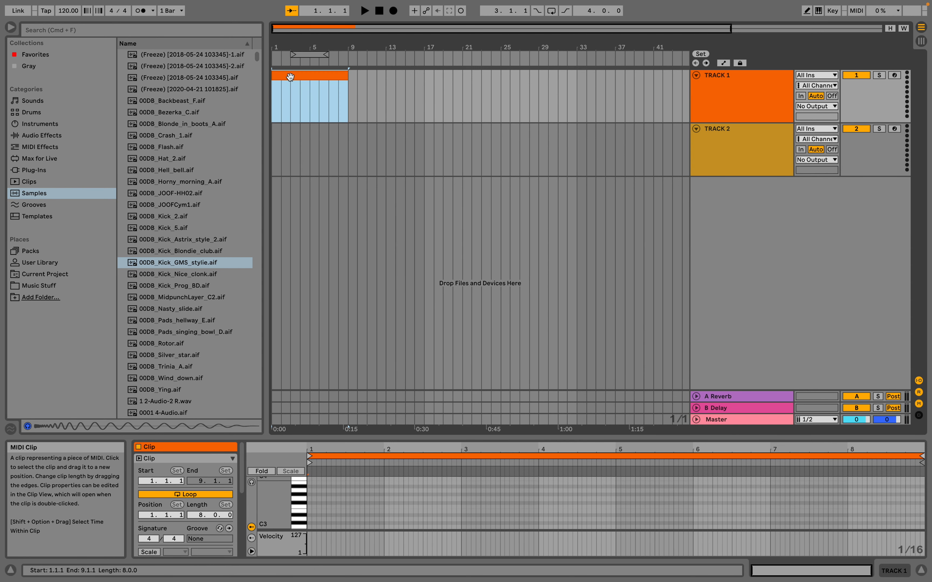
{"action": "right_click", "coordinate": [290, 77]}
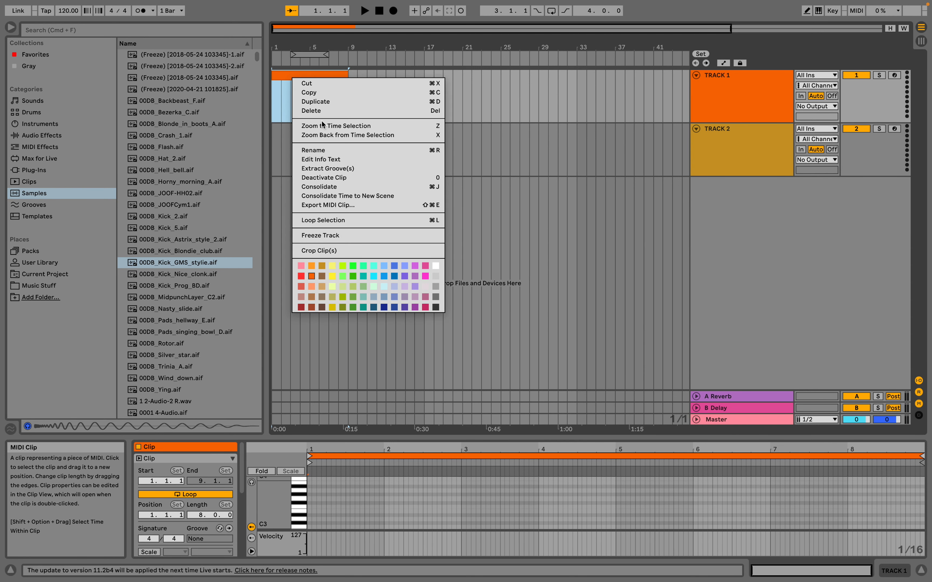
{"action": "left_click", "coordinate": [343, 276]}
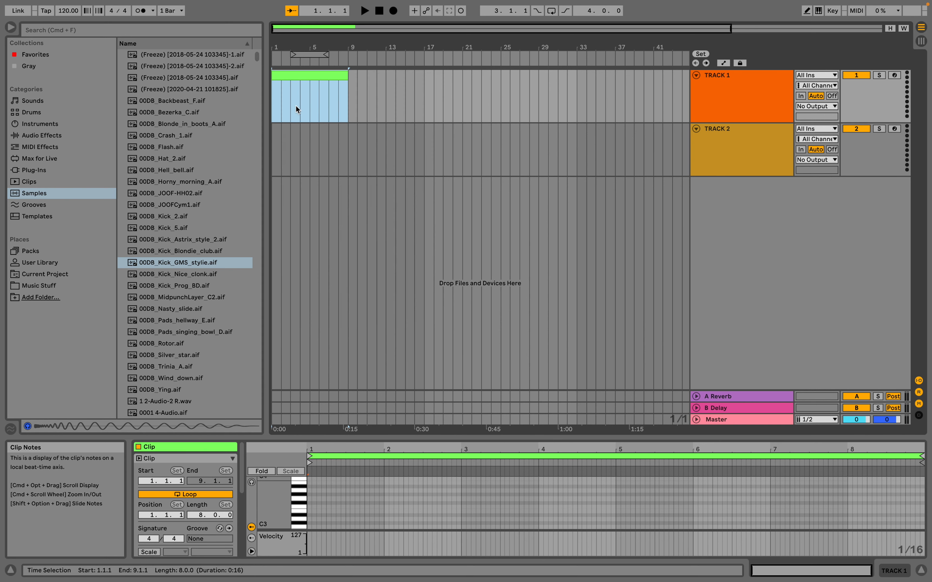
Rename the MIDI clip on TRACK 1 as CLIP 1.
{"action": "left_click", "coordinate": [309, 76]}
{"action": "type", "text": "CLIP 1"}
{"action": "key", "text": "Return"}
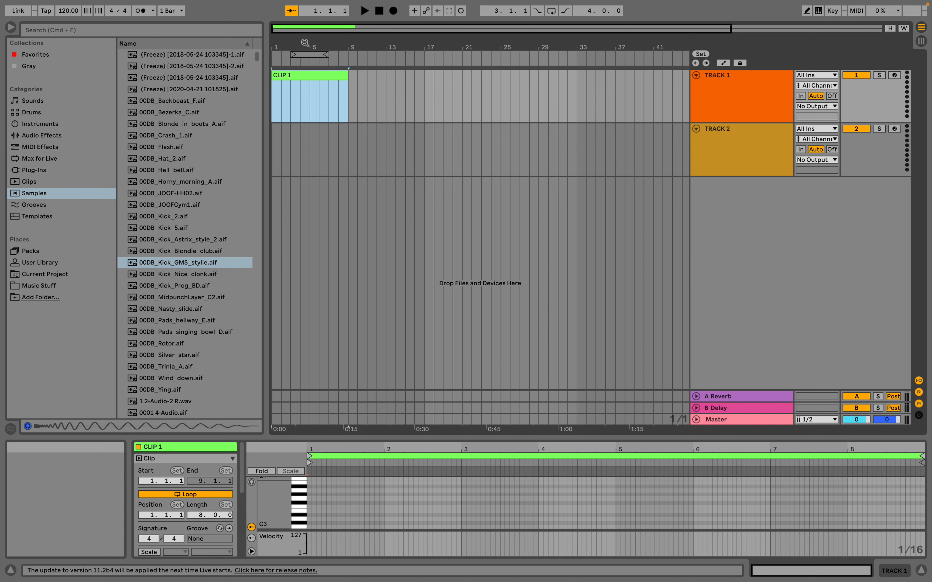
Duplicate the green CLIP 1 three times in a row along TRACK 1.
{"action": "left_click", "coordinate": [751, 103]}
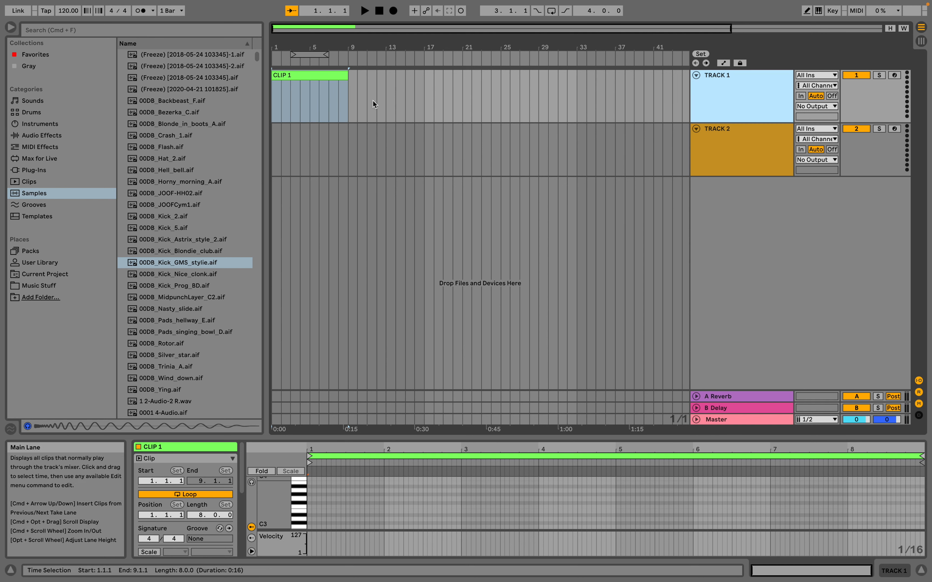
{"action": "left_click", "coordinate": [308, 75]}
{"action": "key", "text": "super+d"}
{"action": "key", "text": "super+d"}
{"action": "key", "text": "super+d"}
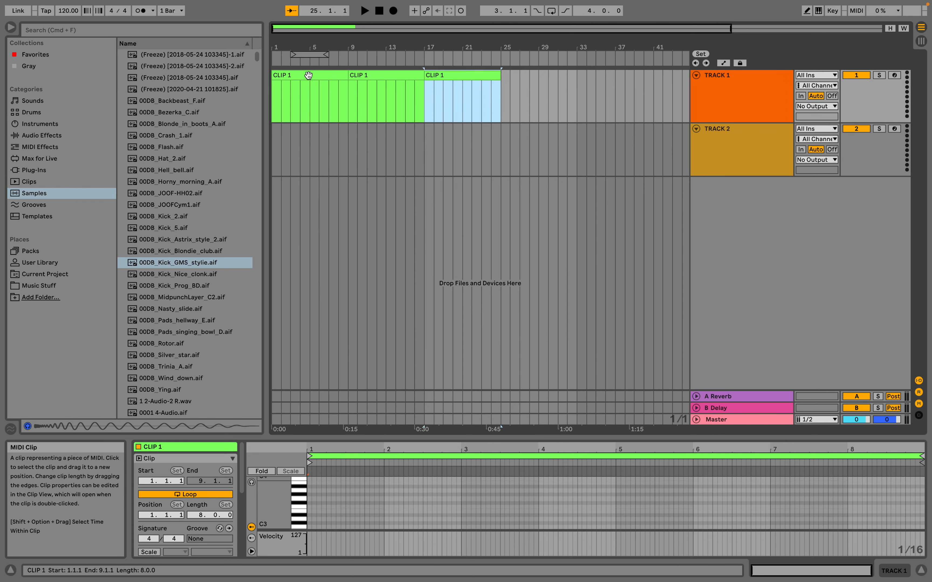
Recolour the three copies of CLIP 1: the first bright green, the second light orange and the third red.
{"action": "right_click", "coordinate": [386, 85]}
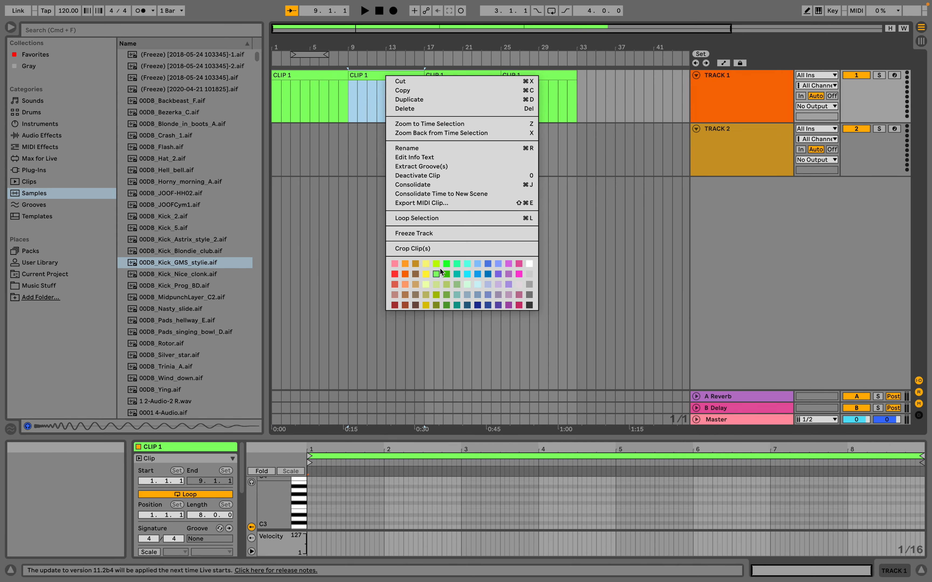
{"action": "left_click", "coordinate": [448, 263]}
{"action": "right_click", "coordinate": [462, 79]}
{"action": "right_click", "coordinate": [462, 73]}
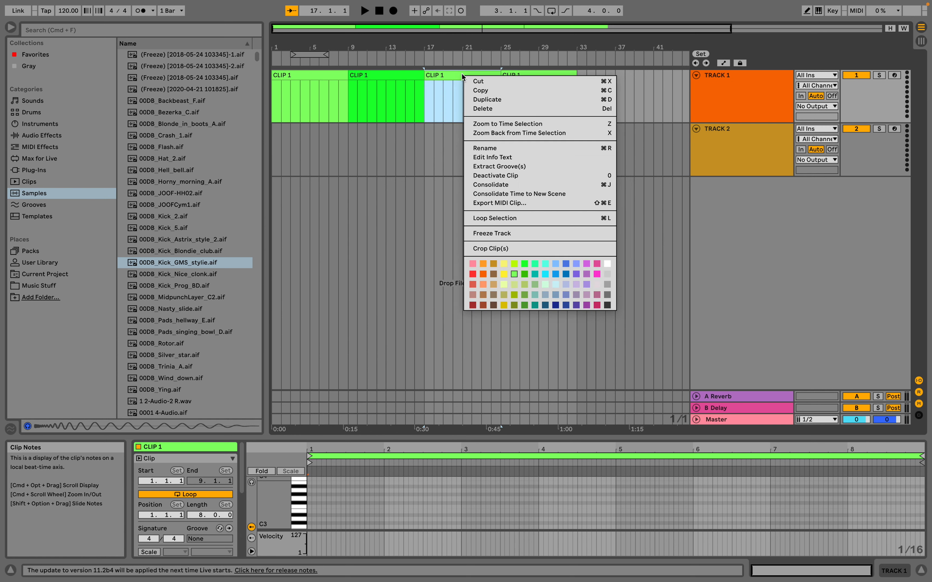
{"action": "left_click", "coordinate": [485, 286]}
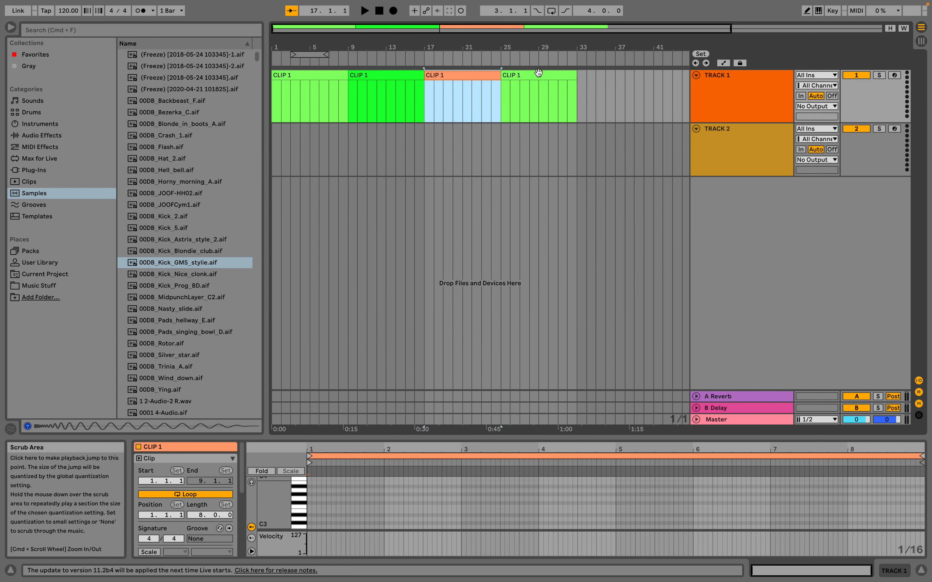
{"action": "right_click", "coordinate": [537, 77]}
{"action": "left_click", "coordinate": [548, 278]}
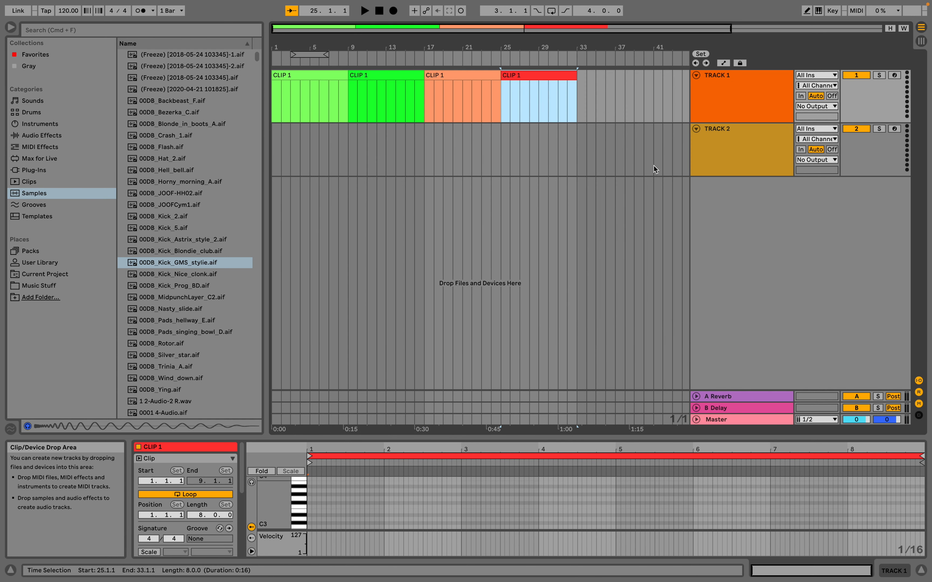
Assign the track colour of TRACK 1 to all of its clips.
{"action": "left_click", "coordinate": [726, 90]}
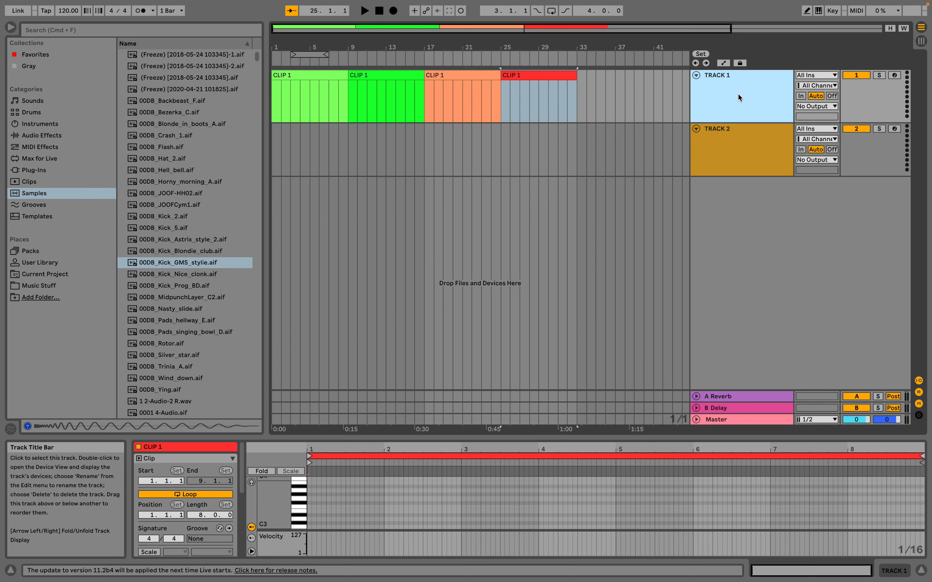
{"action": "right_click", "coordinate": [733, 98]}
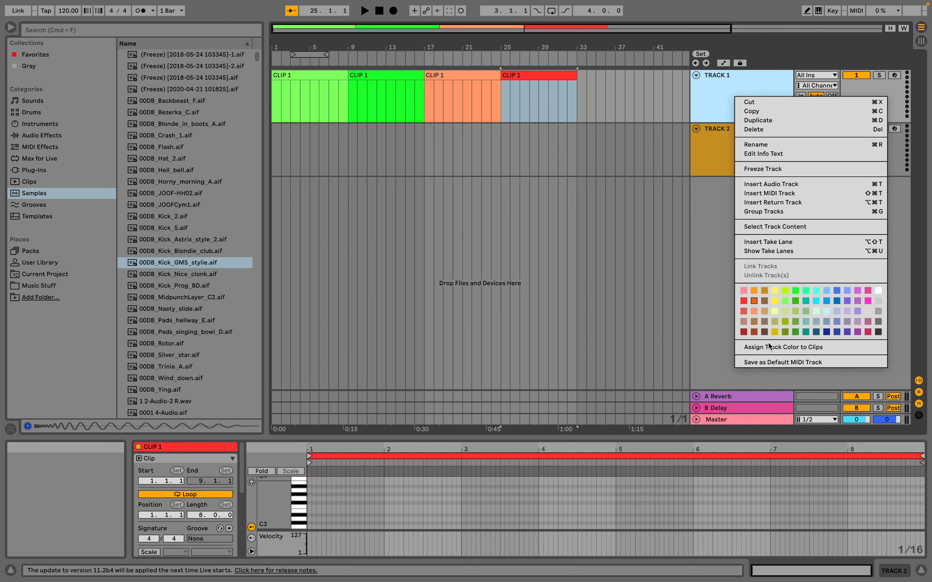
{"action": "left_click", "coordinate": [785, 348]}
Delete the three copies of CLIP 1 between bars 9 and 33, keeping only the first clip.
{"action": "left_click", "coordinate": [326, 75]}
{"action": "left_click", "coordinate": [397, 75]}
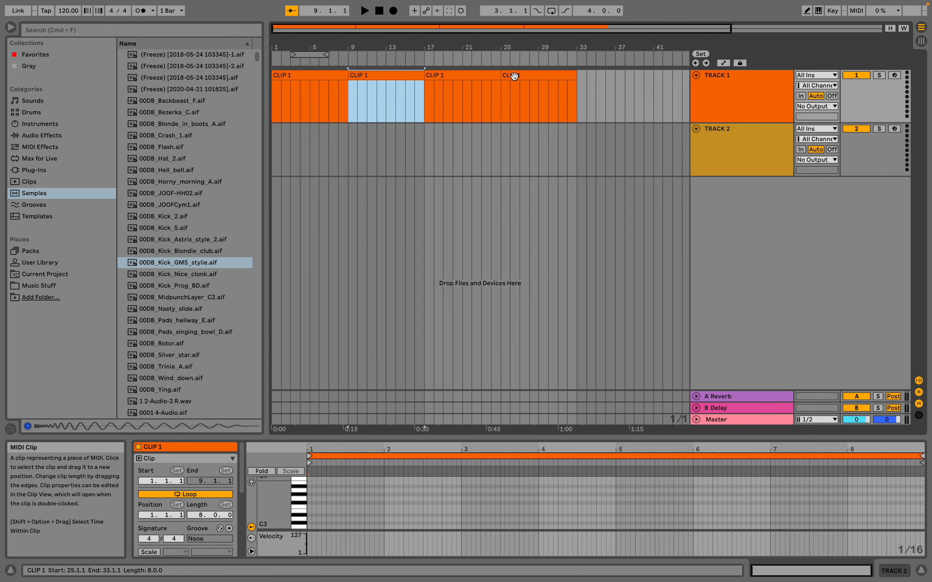
{"action": "left_click", "coordinate": [552, 79], "text": "shift"}
{"action": "key", "text": "Delete"}
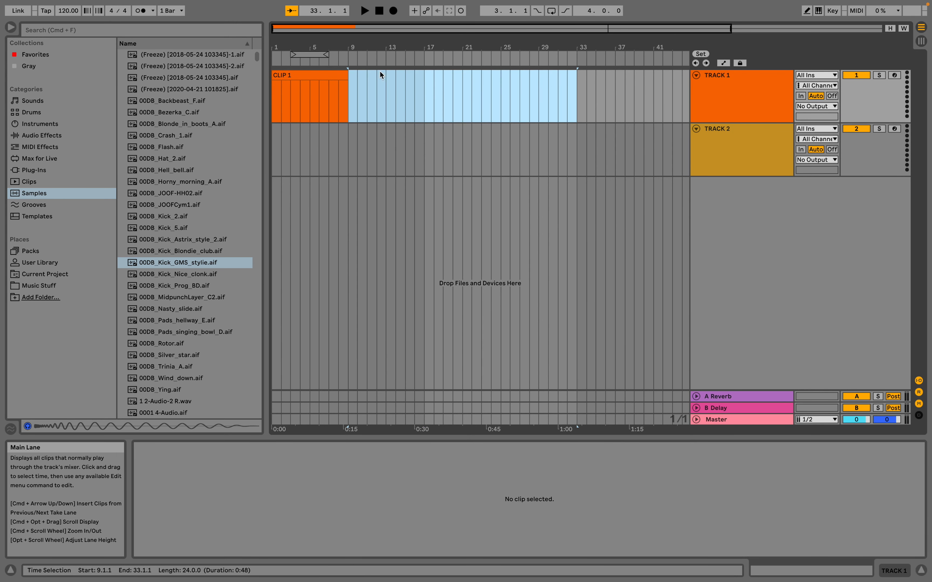
Duplicate the orange CLIP 1 three times so the clips on TRACK 1 run from bar 1 to bar 33.
{"action": "left_click", "coordinate": [298, 75]}
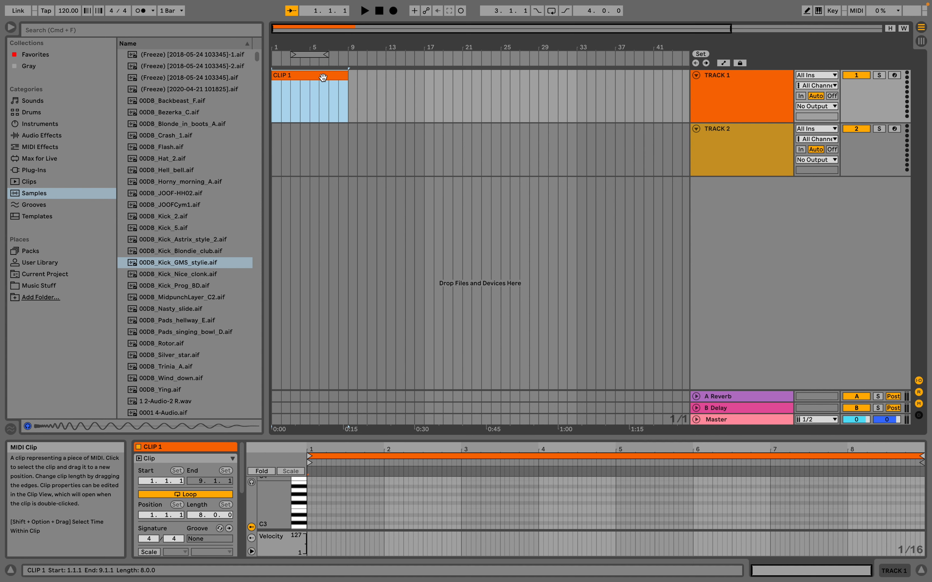
{"action": "key", "text": "super+d"}
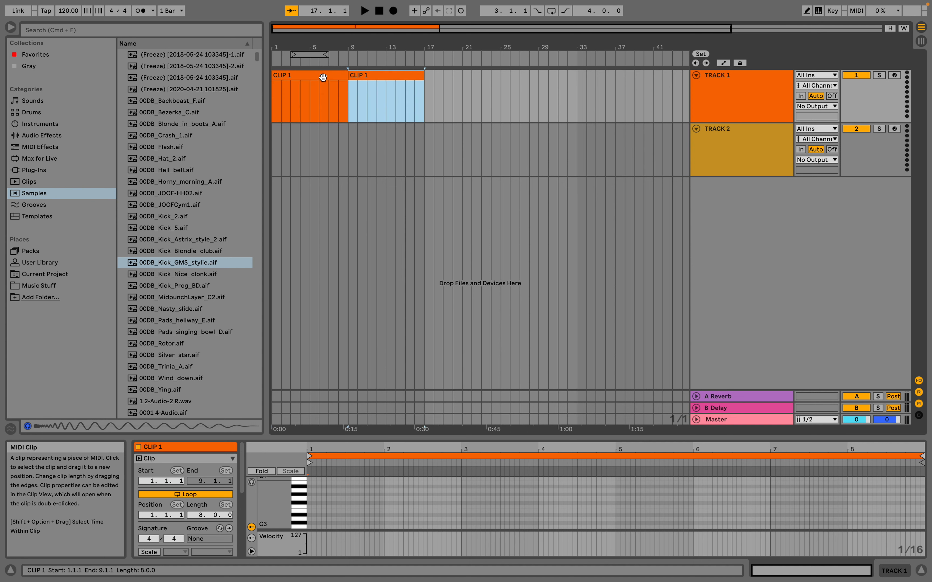
{"action": "key", "text": "super+d"}
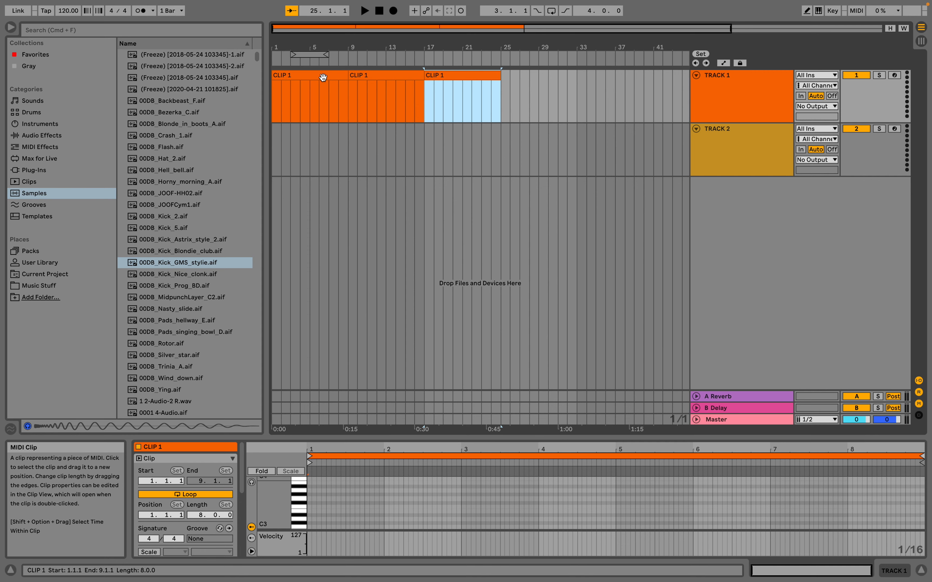
{"action": "key", "text": "super+d"}
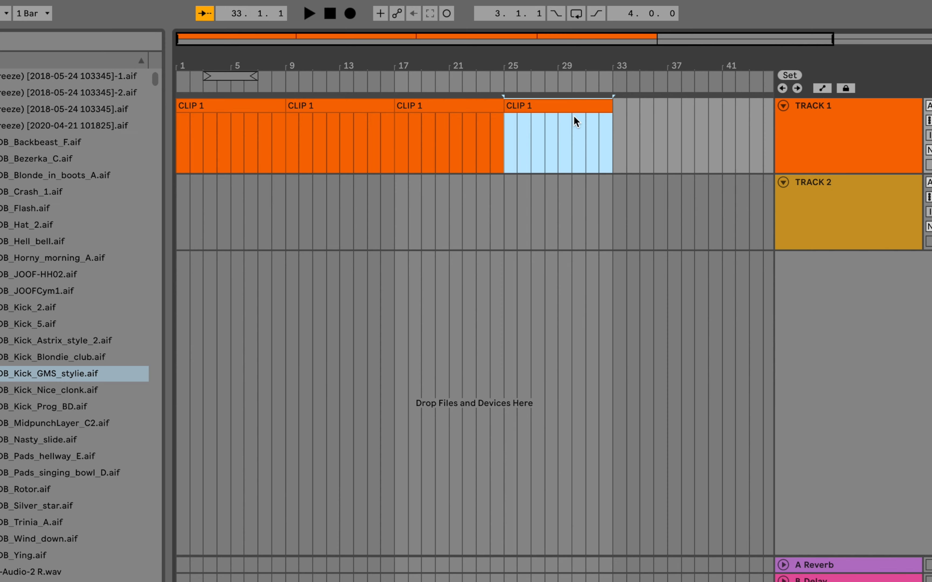
Move the last CLIP 1 copy on TRACK 1 from bar 25 to bar 33.
{"action": "scroll", "coordinate": [595, 113], "scroll_direction": "right", "scroll_amount": 2}
{"action": "scroll", "coordinate": [595, 114], "scroll_direction": "right", "scroll_amount": 8}
{"action": "scroll", "coordinate": [593, 114], "scroll_direction": "left", "scroll_amount": 9}
{"action": "left_click", "coordinate": [442, 107]}
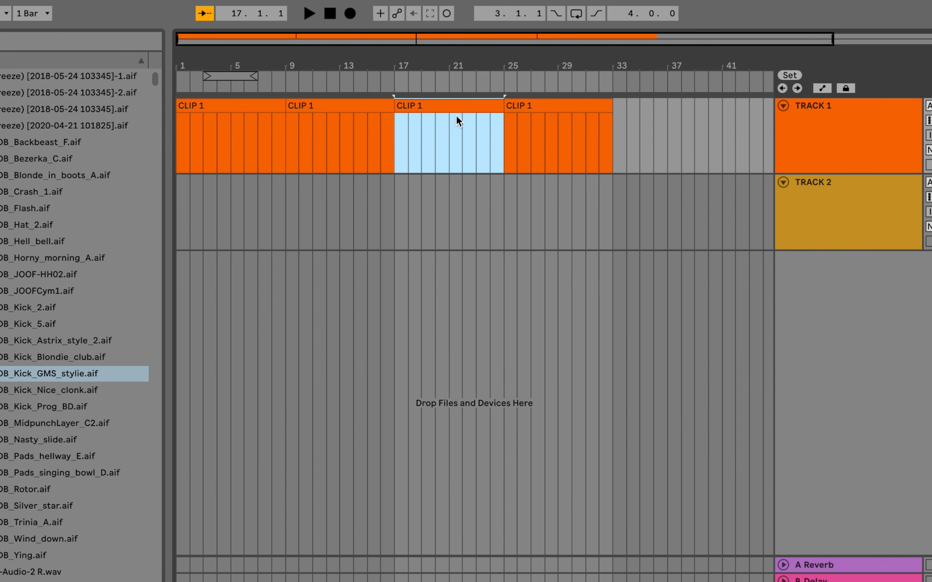
{"action": "left_click_drag", "start_coordinate": [573, 109], "coordinate": [682, 111]}
{"action": "scroll", "coordinate": [682, 110], "scroll_direction": "right", "scroll_amount": 10}
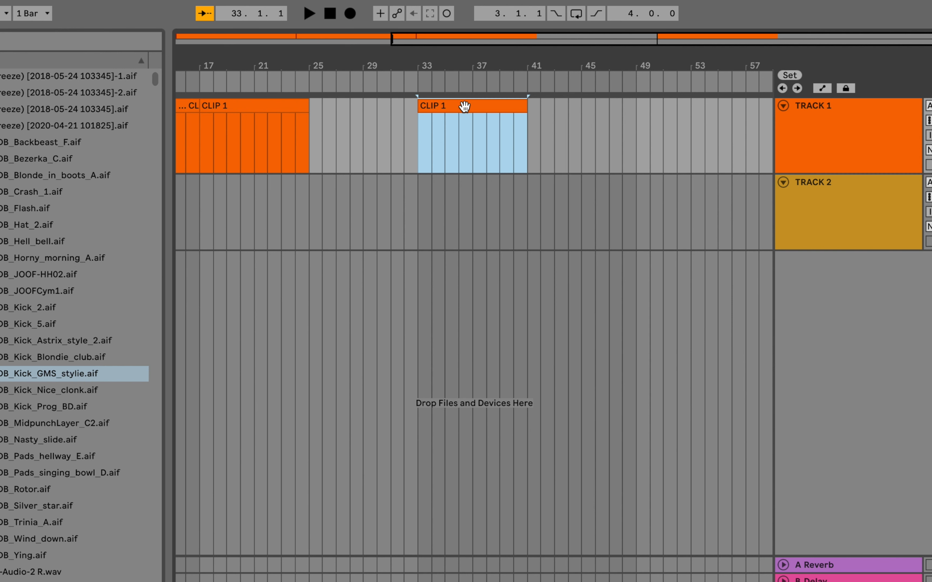
Select the time range from bar 36 to bar 40 inside the moved clip on TRACK 1.
{"action": "mouse_move", "coordinate": [466, 107]}
{"action": "left_mouse_down"}
{"action": "mouse_move", "coordinate": [417, 112]}
{"action": "mouse_move", "coordinate": [576, 118]}
{"action": "mouse_move", "coordinate": [460, 108]}
{"action": "left_mouse_up"}
{"action": "left_click_drag", "start_coordinate": [461, 121], "coordinate": [512, 122]}
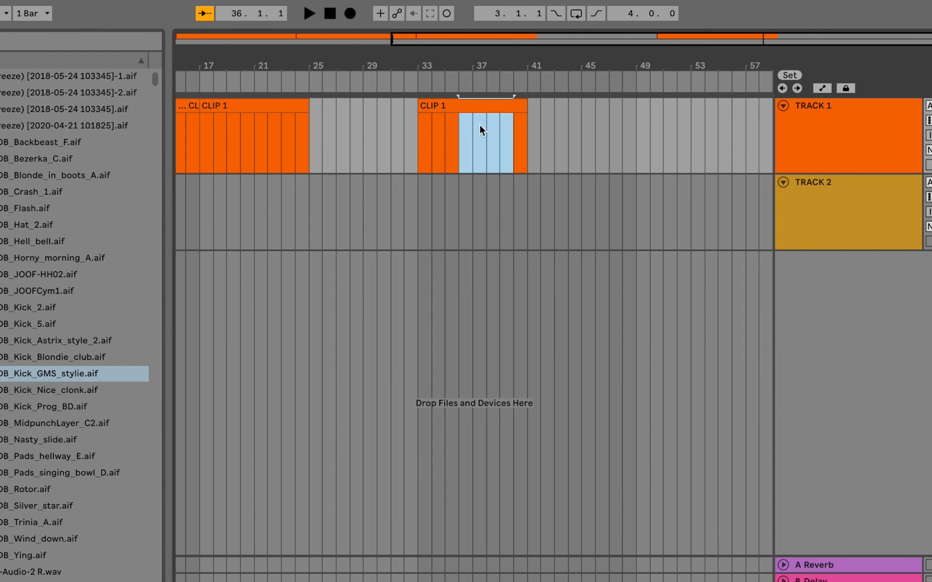
Select the time range from bar 35 to bar 39 inside the CLIP 1 copy that starts at bar 33 on TRACK 1.
{"action": "left_click_drag", "start_coordinate": [419, 136], "coordinate": [530, 139]}
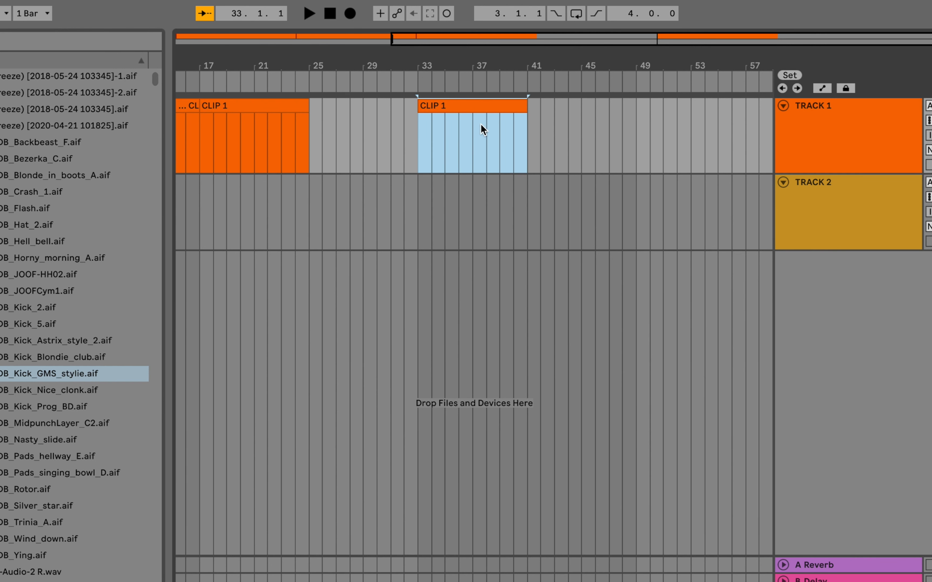
{"action": "left_click_drag", "start_coordinate": [483, 59], "coordinate": [483, 87]}
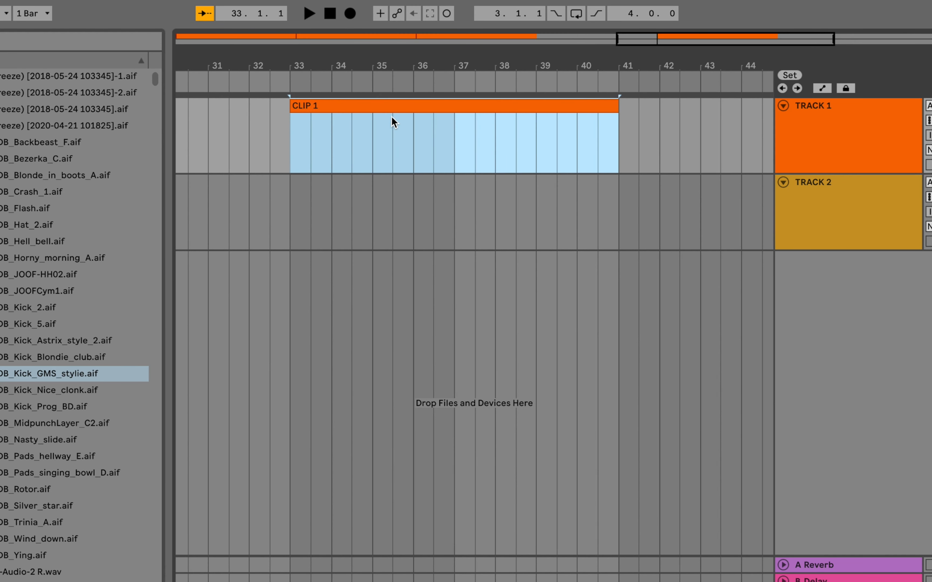
{"action": "left_click", "coordinate": [375, 144]}
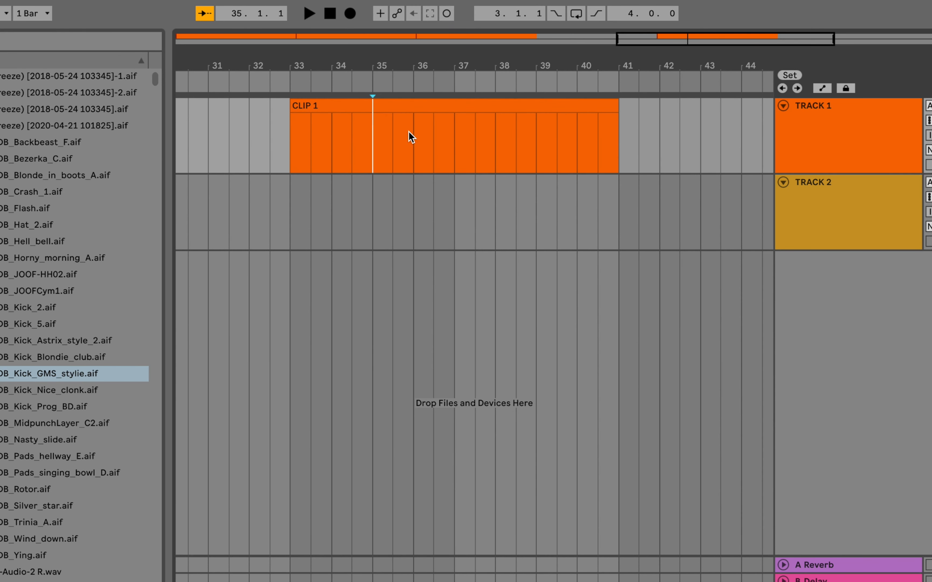
{"action": "left_click_drag", "start_coordinate": [373, 147], "coordinate": [539, 156]}
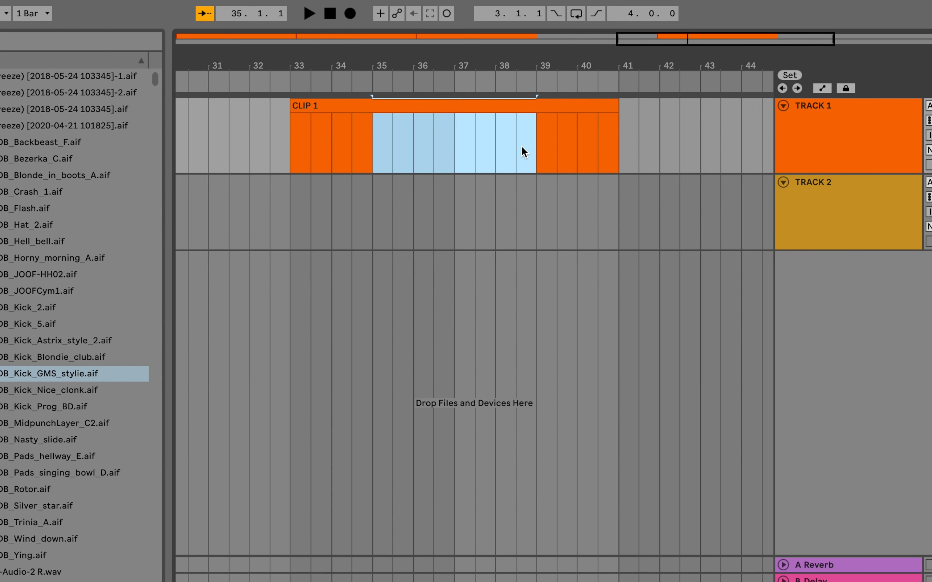
Duplicate the selected four-bar section of CLIP 1 directly after itself at bar 39 and undo the duplication.
{"action": "key", "text": "ctrl+d"}
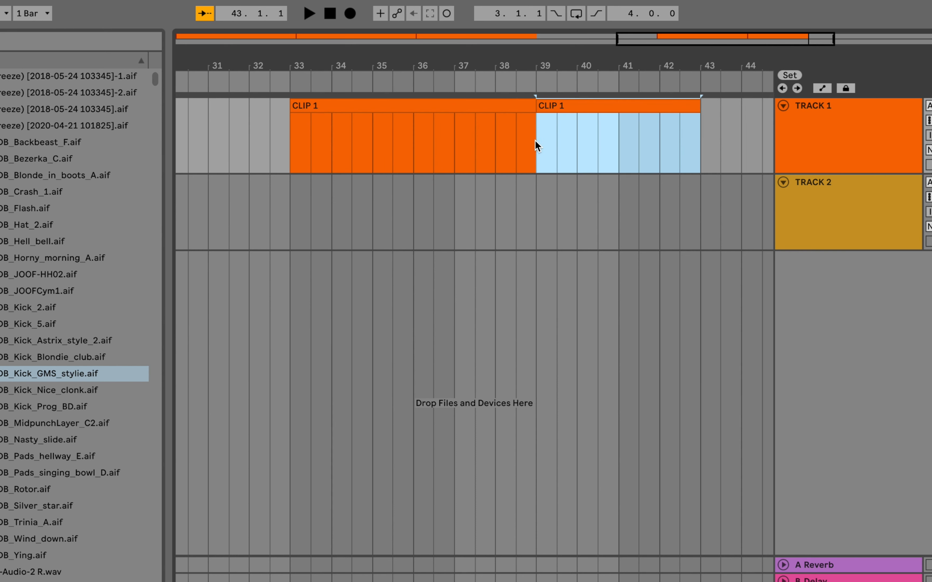
{"action": "key", "text": "ctrl+z"}
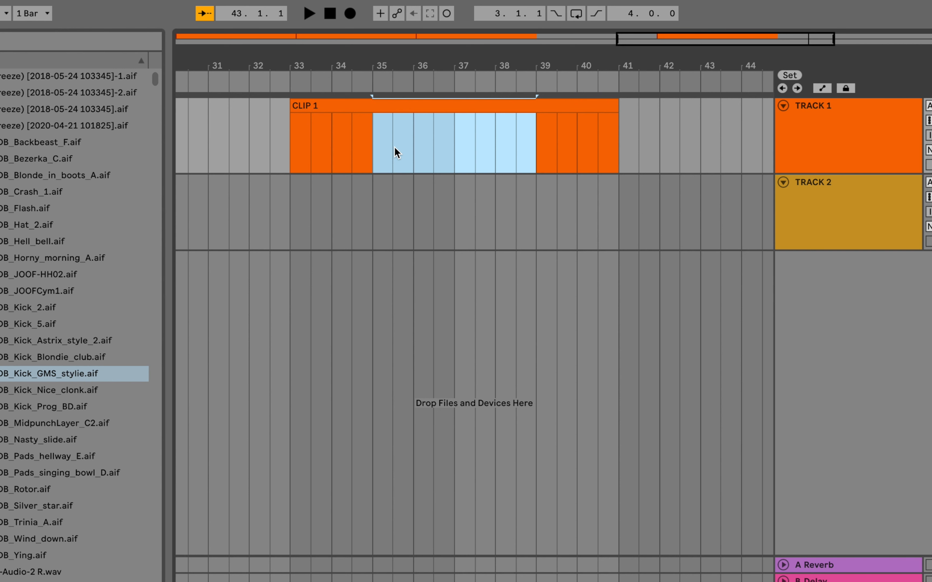
Split CLIP 1 on TRACK 1 at both edges of the selected range, bars 35 and 39.
{"action": "key", "text": "super+e"}
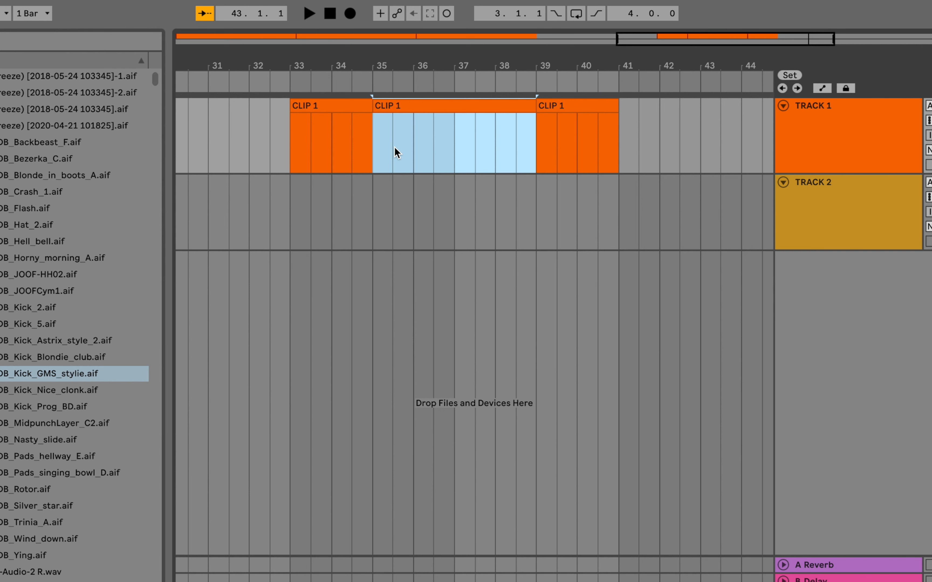
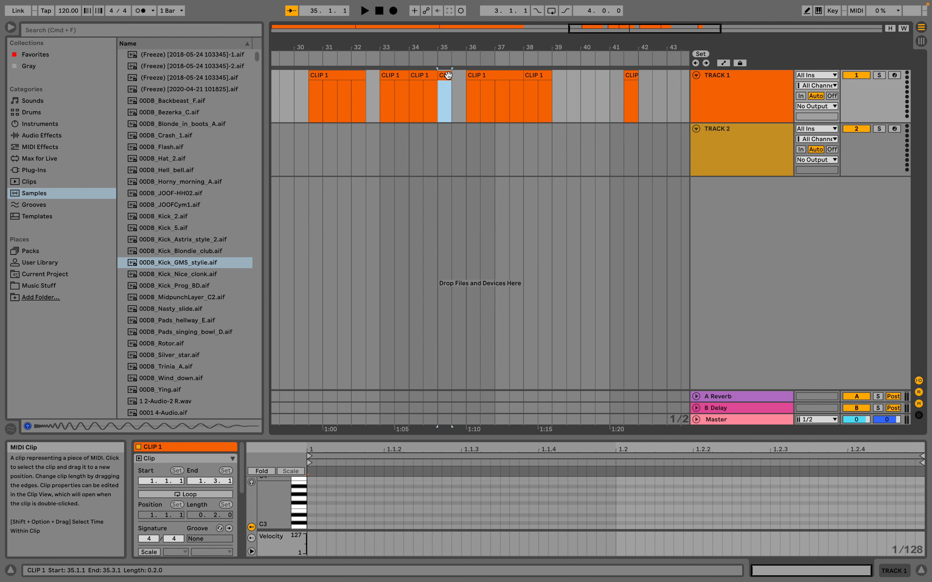
Colour the CLIP 1 section that starts at bar 30.3 on TRACK 1 bright green.
{"action": "left_click", "coordinate": [328, 76]}
{"action": "right_click", "coordinate": [343, 76]}
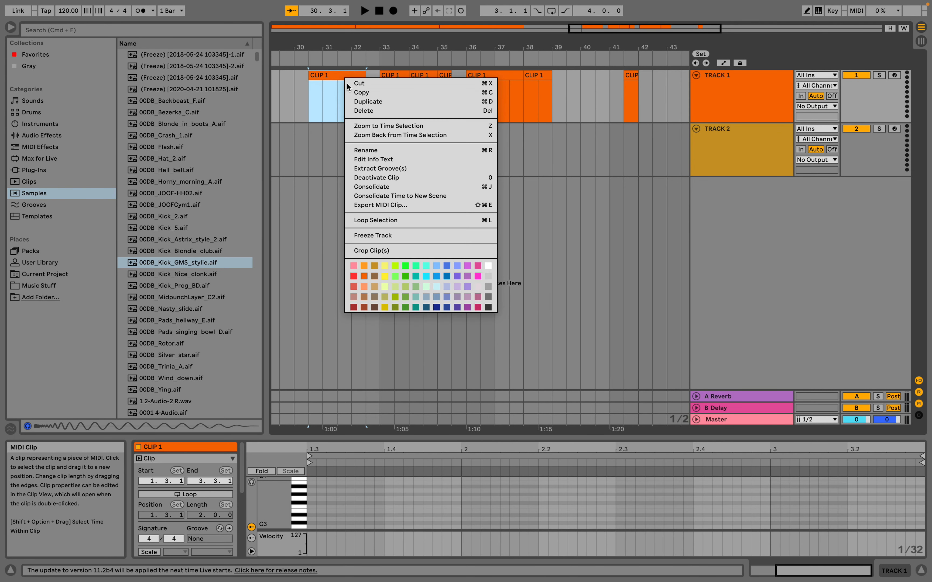
{"action": "left_click", "coordinate": [405, 266]}
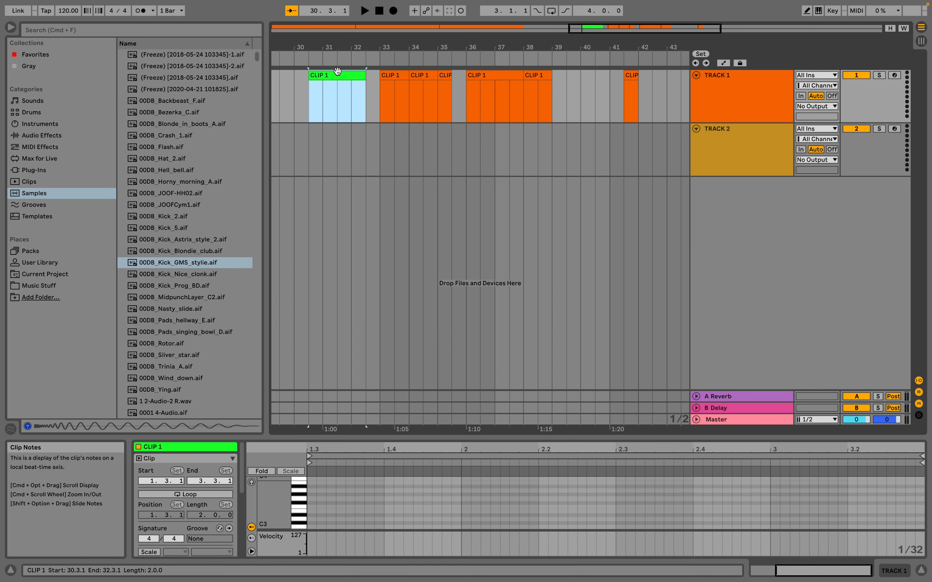
Open the green clip in an enlarged note editor and add four short notes around C1 between positions 1.3 and 2.
{"action": "double_click", "coordinate": [329, 77]}
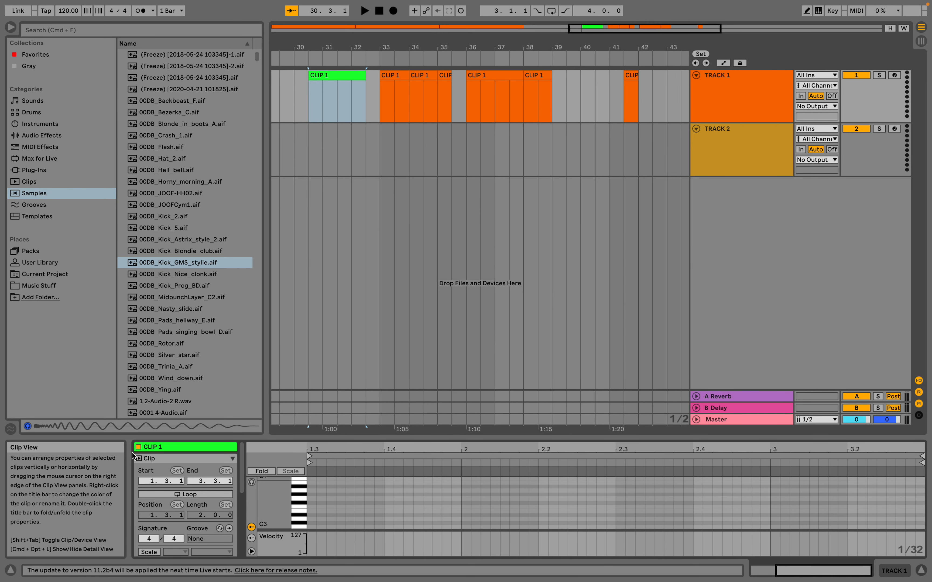
{"action": "left_click_drag", "start_coordinate": [269, 439], "coordinate": [269, 202]}
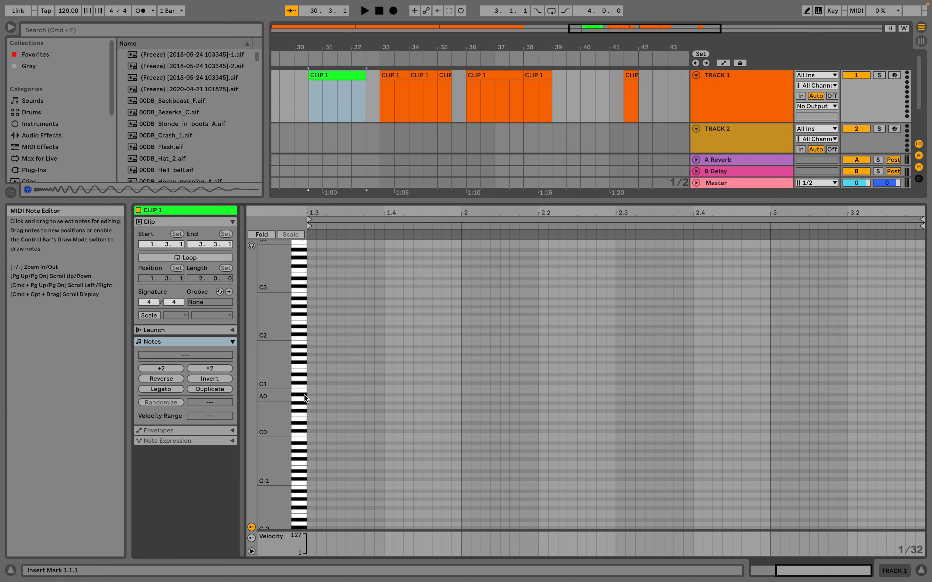
{"action": "double_click", "coordinate": [310, 386]}
{"action": "double_click", "coordinate": [359, 371]}
{"action": "double_click", "coordinate": [369, 395]}
{"action": "double_click", "coordinate": [388, 379]}
Add notes of varied, mostly longer lengths at different pitches across the rest of the green clip.
{"action": "double_click", "coordinate": [409, 411]}
{"action": "left_click_drag", "start_coordinate": [413, 411], "coordinate": [645, 412]}
{"action": "double_click", "coordinate": [659, 339]}
{"action": "left_click_drag", "start_coordinate": [659, 338], "coordinate": [740, 339]}
{"action": "double_click", "coordinate": [764, 383]}
{"action": "left_click_drag", "start_coordinate": [780, 384], "coordinate": [915, 384]}
{"action": "double_click", "coordinate": [909, 419]}
{"action": "left_click_drag", "start_coordinate": [915, 420], "coordinate": [929, 420]}
{"action": "scroll", "coordinate": [604, 392], "scroll_direction": "left", "scroll_amount": 5}
{"action": "scroll", "coordinate": [604, 392], "scroll_direction": "right", "scroll_amount": 4}
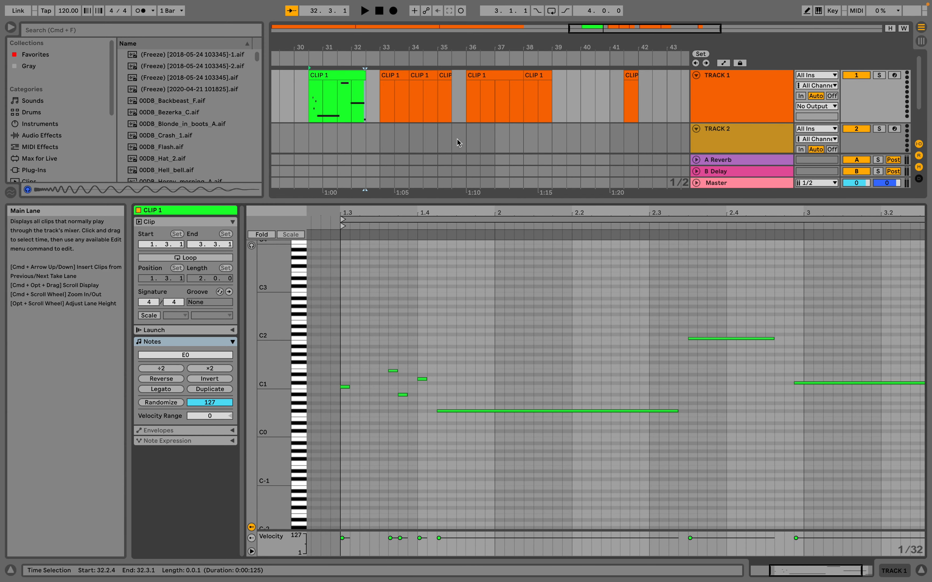
Colour the CLIP 1 section from bar 36 to bar 38 on TRACK 1 periwinkle blue.
{"action": "left_click", "coordinate": [349, 74]}
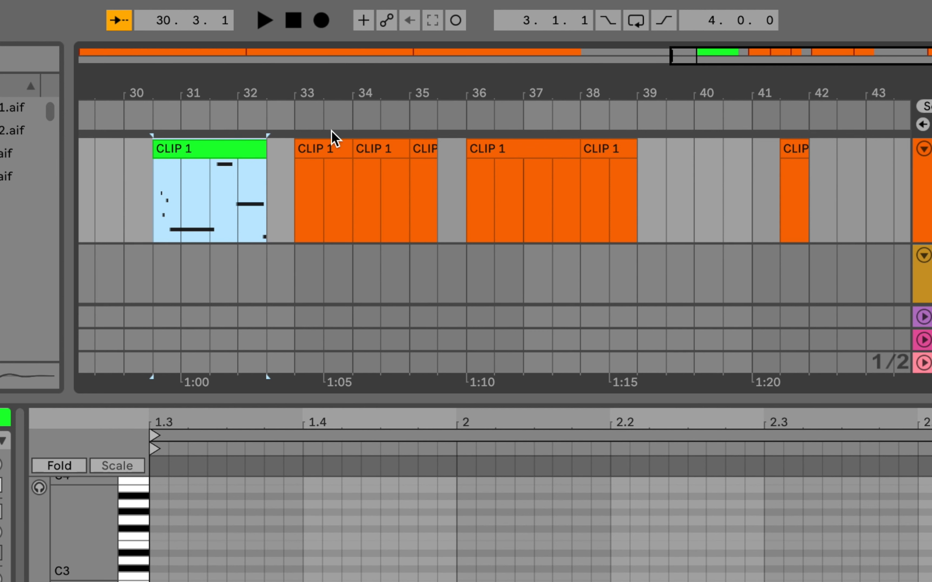
{"action": "left_click", "coordinate": [533, 150]}
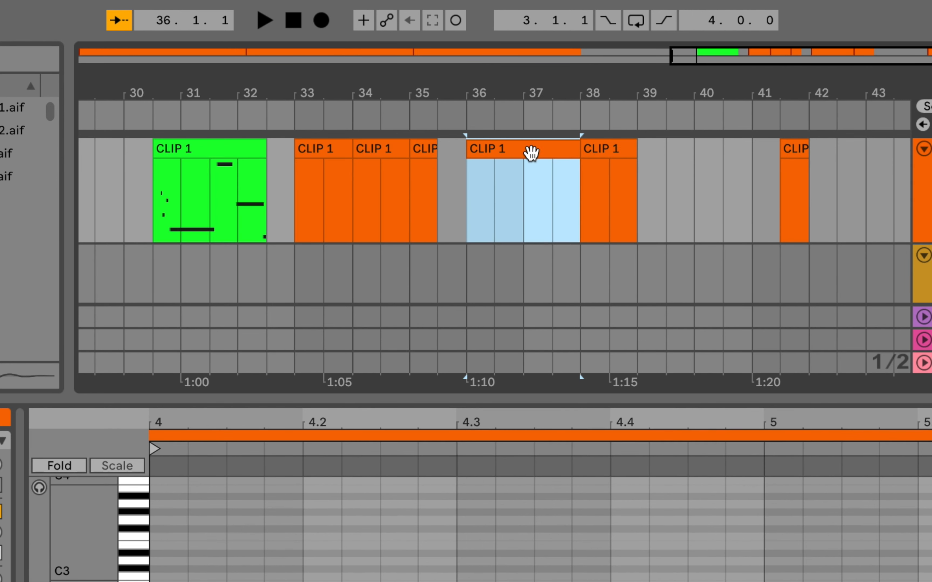
{"action": "right_click", "coordinate": [525, 154]}
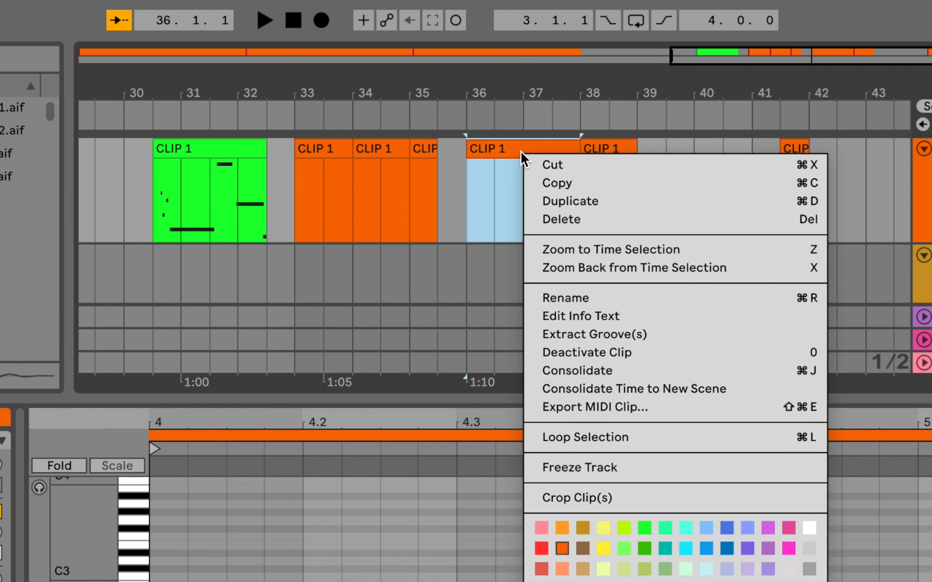
{"action": "left_click", "coordinate": [747, 529]}
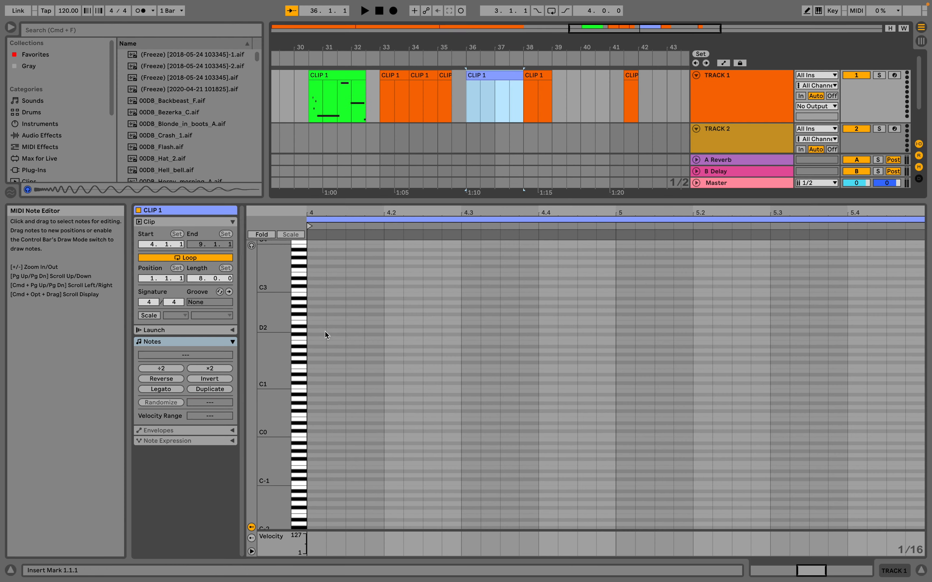
Add ten short notes at varied pitches between about C1 and F3 across bars 4 and 5 of the blue clip.
{"action": "double_click", "coordinate": [325, 332]}
{"action": "double_click", "coordinate": [431, 379]}
{"action": "double_click", "coordinate": [490, 338]}
{"action": "left_click", "coordinate": [574, 337]}
{"action": "double_click", "coordinate": [567, 335]}
{"action": "double_click", "coordinate": [625, 334]}
{"action": "double_click", "coordinate": [683, 314]}
{"action": "double_click", "coordinate": [772, 303]}
{"action": "double_click", "coordinate": [858, 307]}
{"action": "double_click", "coordinate": [896, 351]}
{"action": "double_click", "coordinate": [912, 270]}
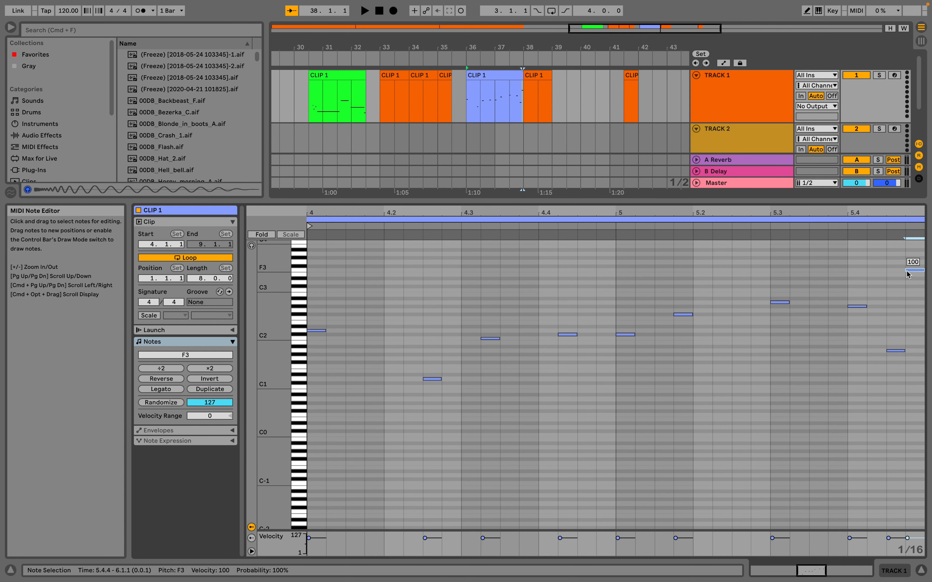
{"action": "scroll", "coordinate": [407, 113], "scroll_direction": "down", "scroll_amount": 2}
{"action": "scroll", "coordinate": [408, 116], "scroll_direction": "up", "scroll_amount": 2}
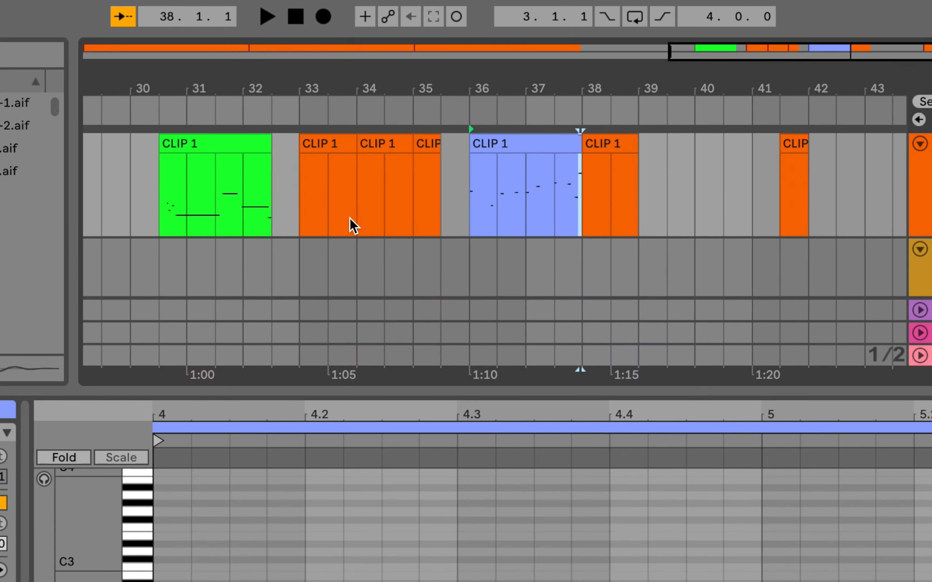
Consolidate all TRACK 1 clips from bar 30.3 to bar 42 into one clip.
{"action": "scroll", "coordinate": [400, 112], "scroll_direction": "left", "scroll_amount": 2}
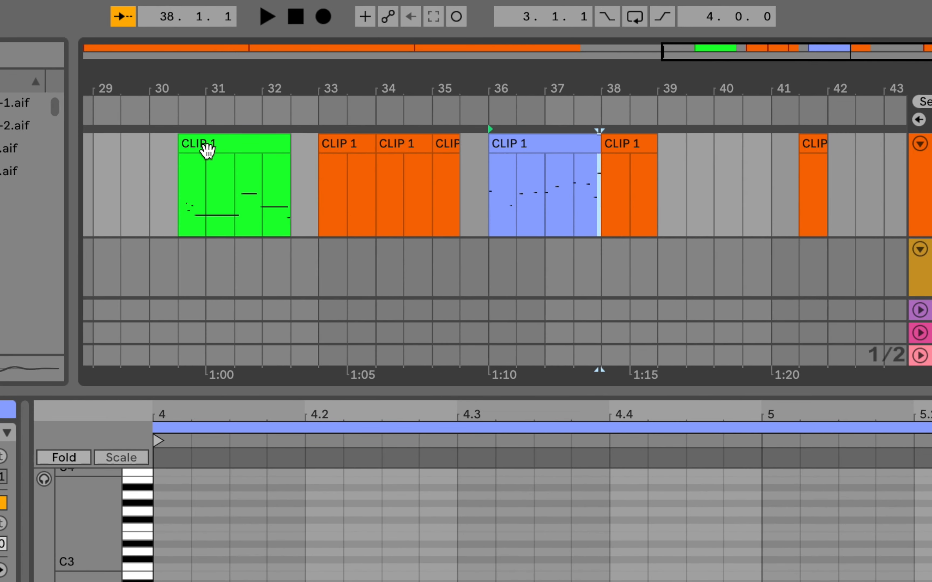
{"action": "left_click", "coordinate": [208, 150]}
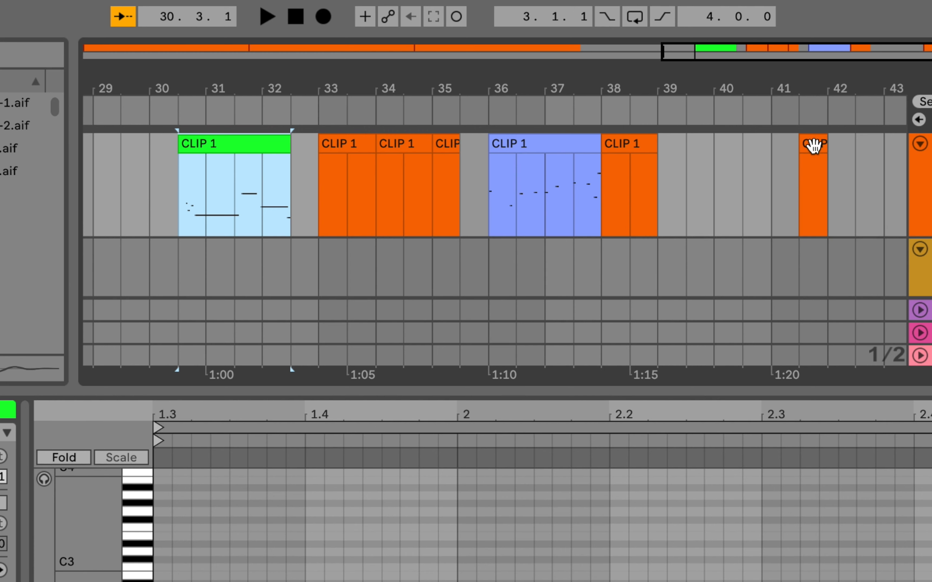
{"action": "left_click", "coordinate": [813, 145], "text": "shift"}
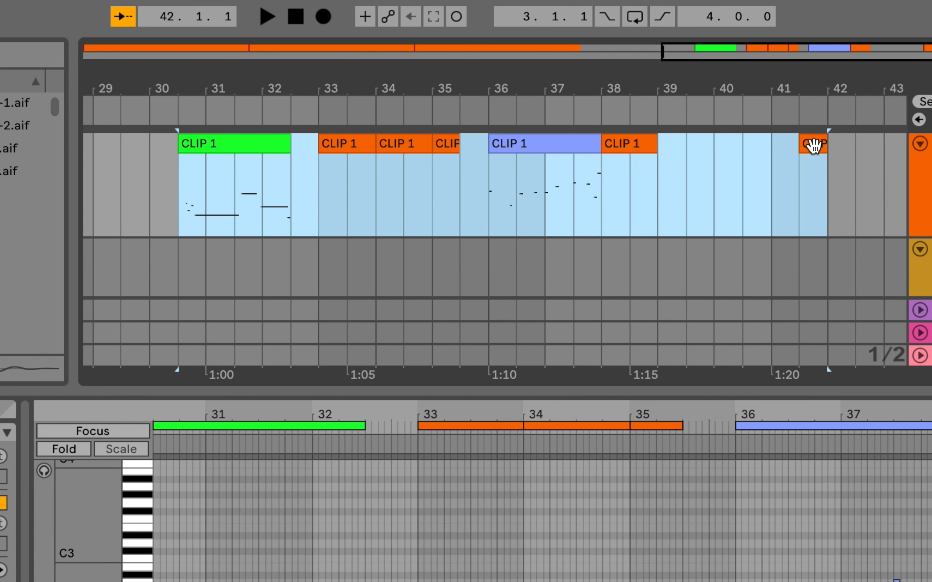
{"action": "key", "text": "super+j"}
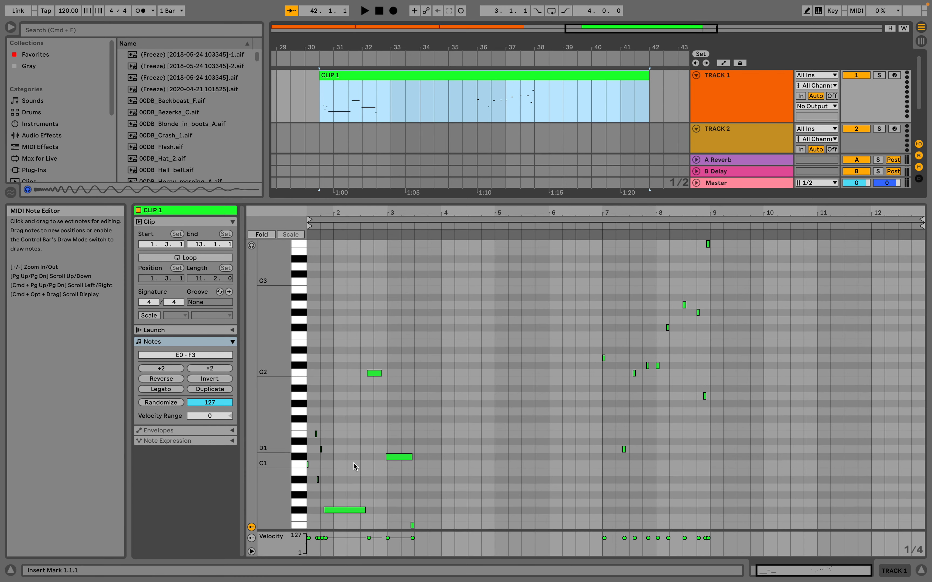
{"action": "scroll", "coordinate": [426, 379], "scroll_direction": "down", "scroll_amount": 2}
{"action": "scroll", "coordinate": [427, 382], "scroll_direction": "up", "scroll_amount": 2}
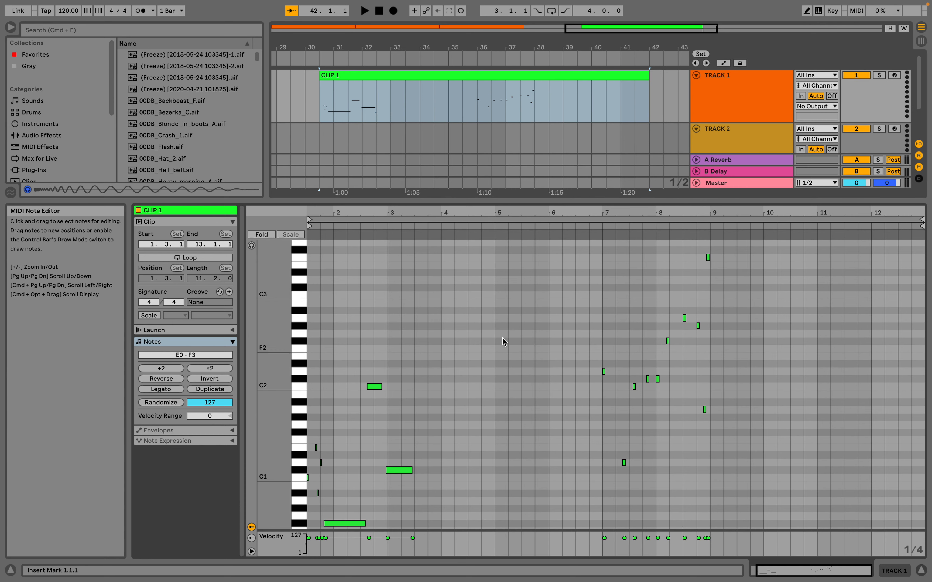
Shrink the note editor and paste a copy of the consolidated green clip at bar 49 on TRACK 1.
{"action": "left_click", "coordinate": [458, 74]}
{"action": "left_click_drag", "start_coordinate": [446, 201], "coordinate": [448, 415]}
{"action": "scroll", "coordinate": [530, 110], "scroll_direction": "down", "scroll_amount": 5}
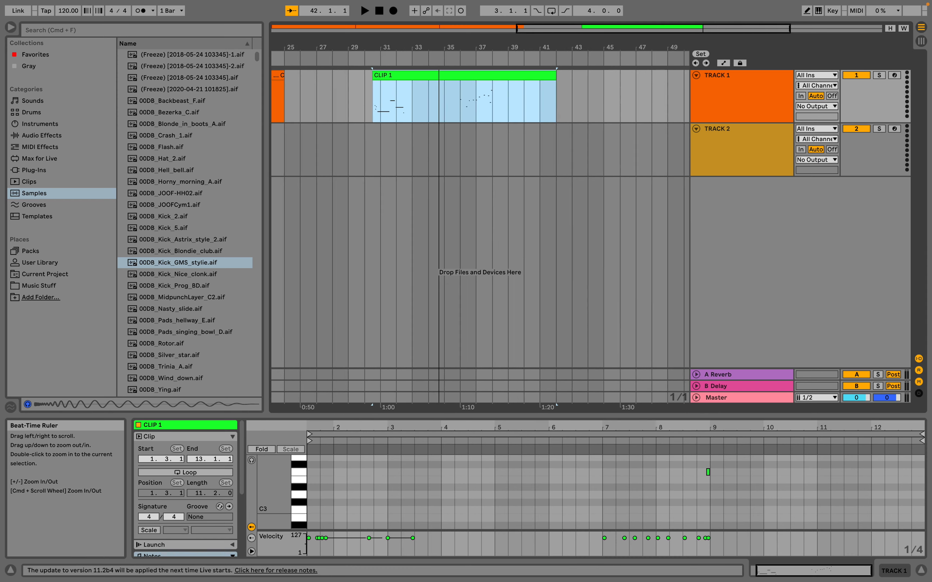
{"action": "scroll", "coordinate": [438, 88], "scroll_direction": "left", "scroll_amount": 1}
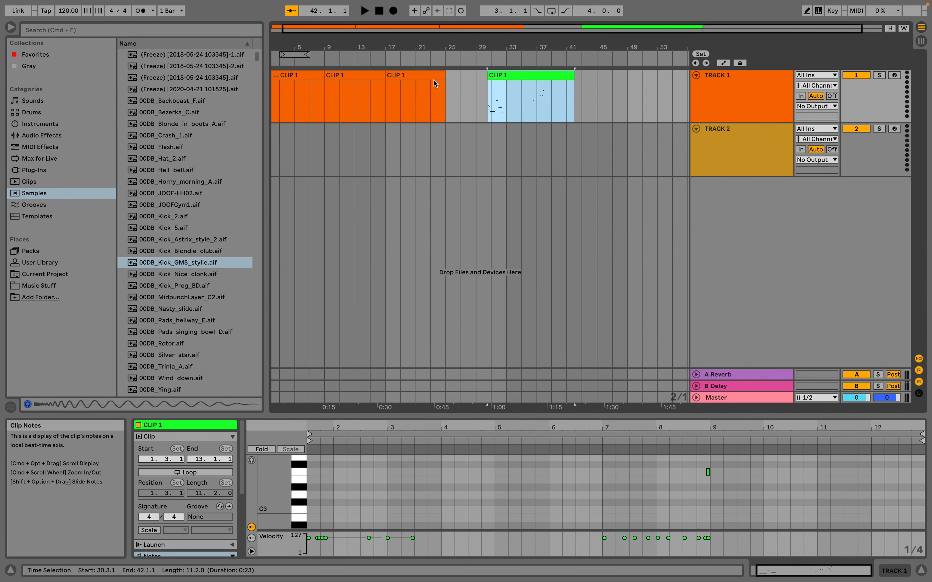
{"action": "scroll", "coordinate": [435, 83], "scroll_direction": "right", "scroll_amount": 1}
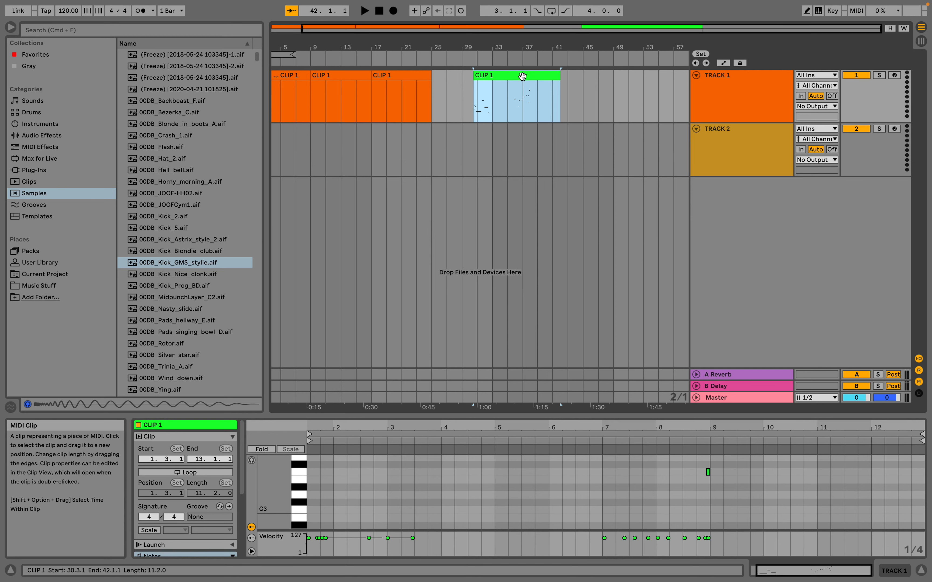
{"action": "left_click", "coordinate": [610, 88]}
{"action": "key", "text": "super+v"}
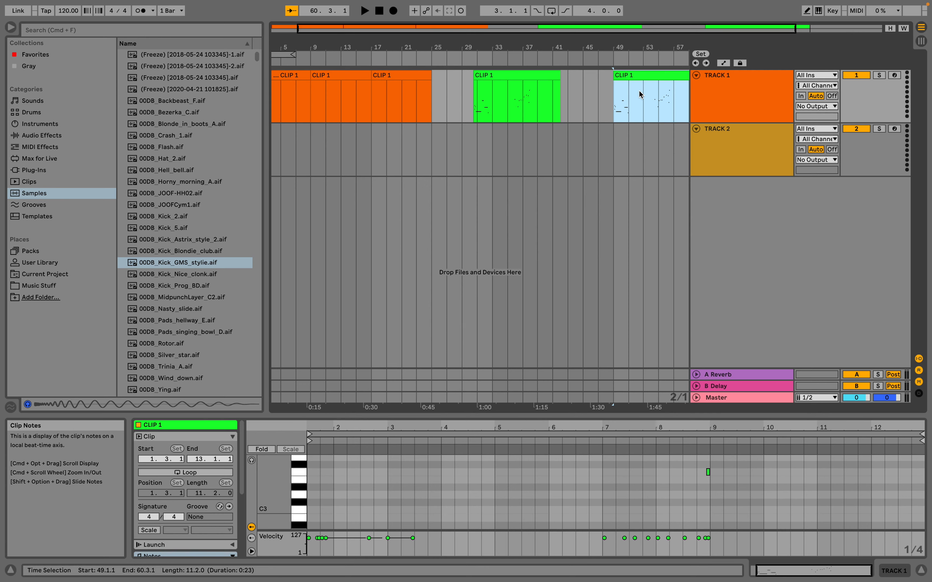
Delete the clip copy at bar 49 and paste the green clip at bar 65 on TRACK 1 instead.
{"action": "scroll", "coordinate": [638, 90], "scroll_direction": "right", "scroll_amount": 5}
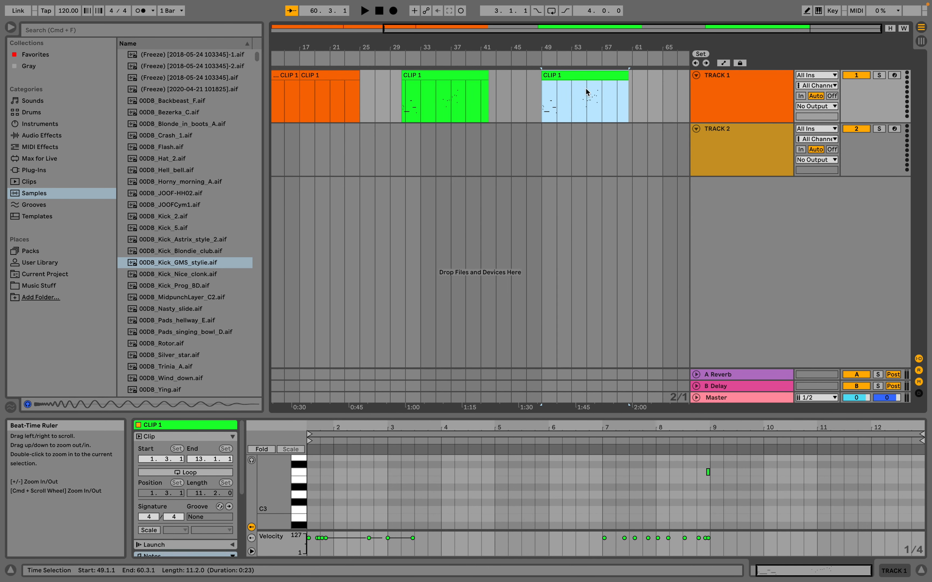
{"action": "key", "text": "Delete"}
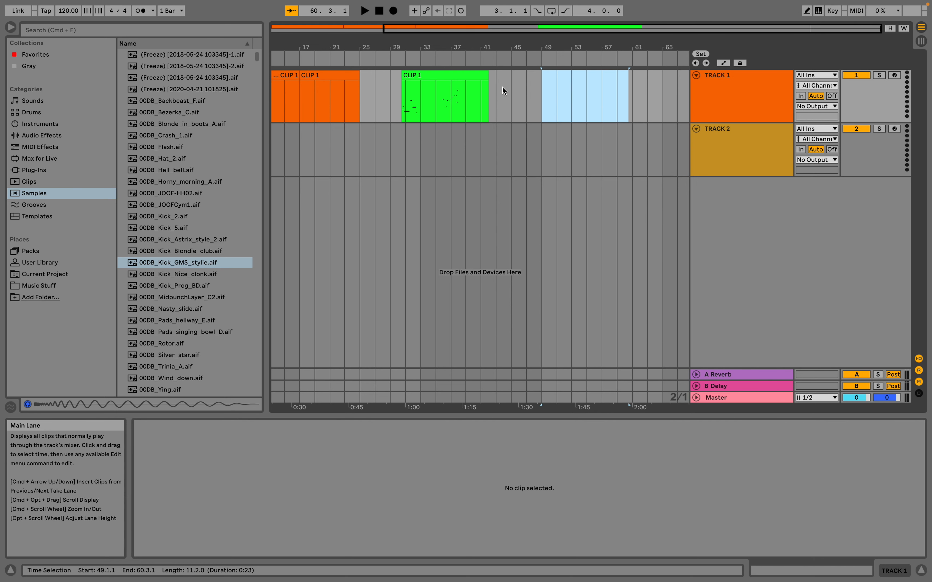
{"action": "left_click", "coordinate": [668, 100]}
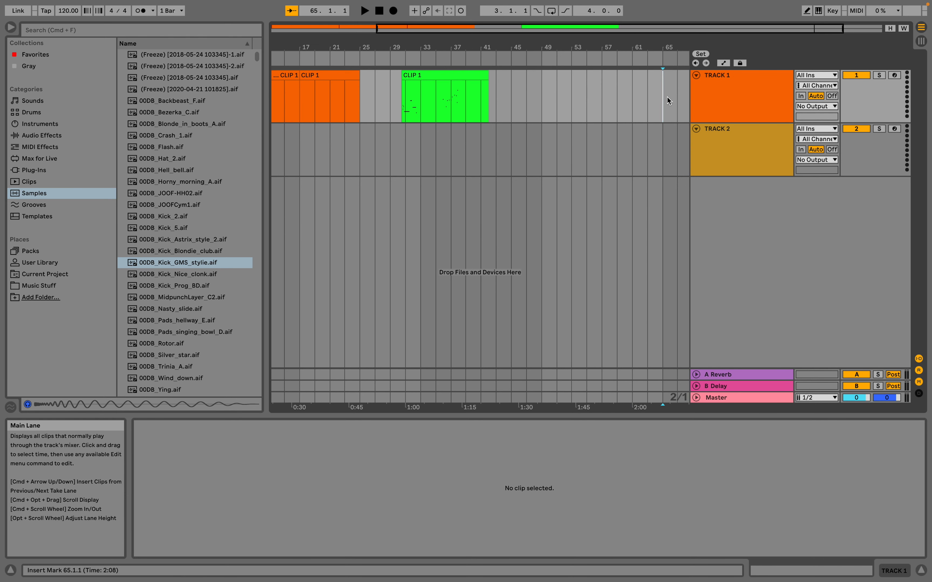
{"action": "scroll", "coordinate": [667, 97], "scroll_direction": "right", "scroll_amount": 2}
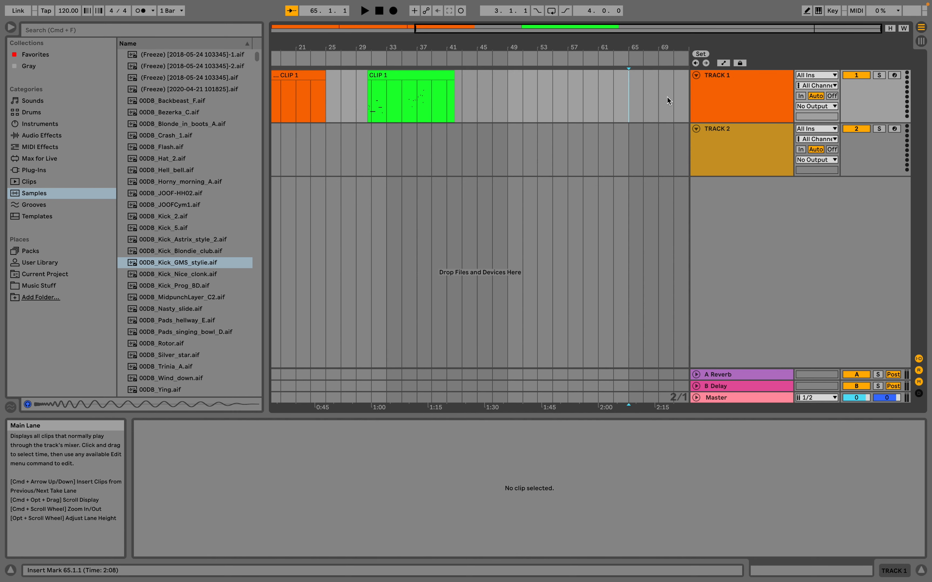
{"action": "key", "text": "super+v"}
{"action": "scroll", "coordinate": [668, 101], "scroll_direction": "right", "scroll_amount": 5}
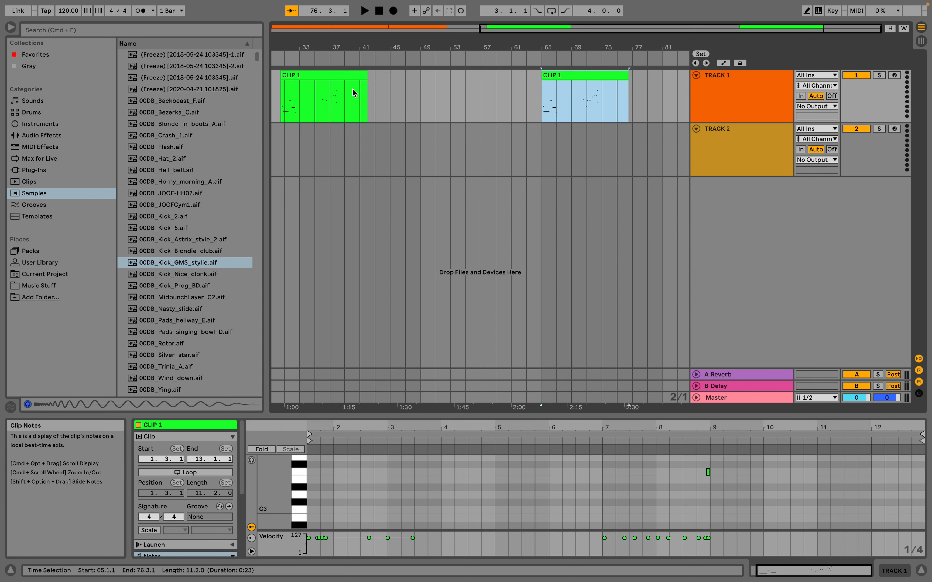
Paste another copy of the green clip at bar 49 on TRACK 2.
{"action": "left_click", "coordinate": [705, 79]}
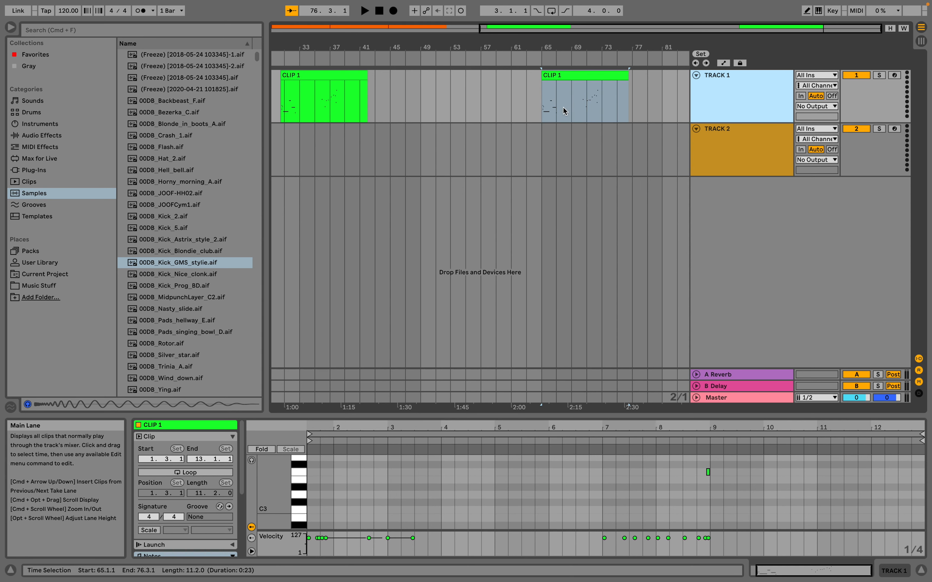
{"action": "left_click", "coordinate": [421, 153]}
{"action": "key", "text": "super+v"}
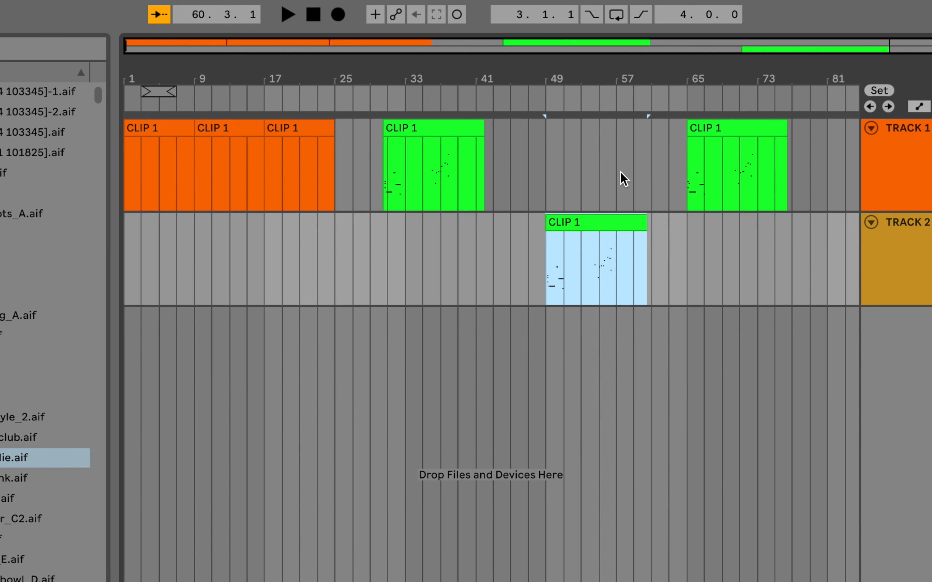
Select empty time from bar 45 to bar 57 on TRACK 1, and a range from bar 30.3 to bar 55 spanning the green clip.
{"action": "left_click_drag", "start_coordinate": [505, 129], "coordinate": [609, 137]}
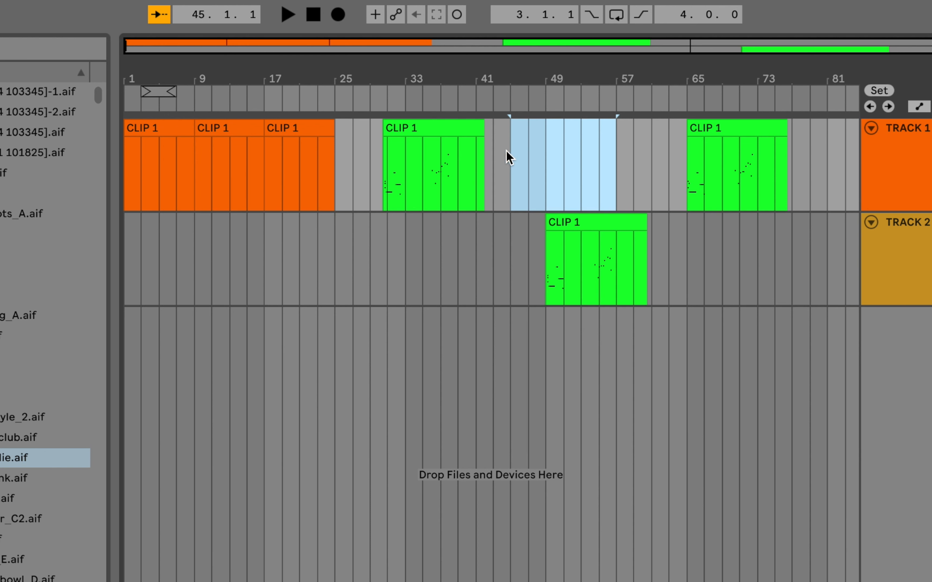
{"action": "left_click_drag", "start_coordinate": [382, 181], "coordinate": [599, 179]}
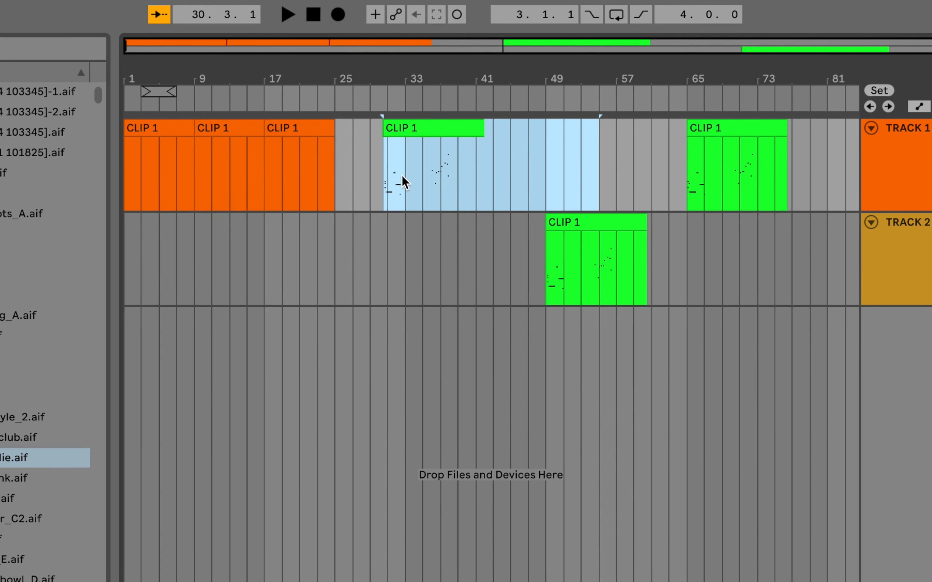
{"action": "left_click", "coordinate": [557, 143]}
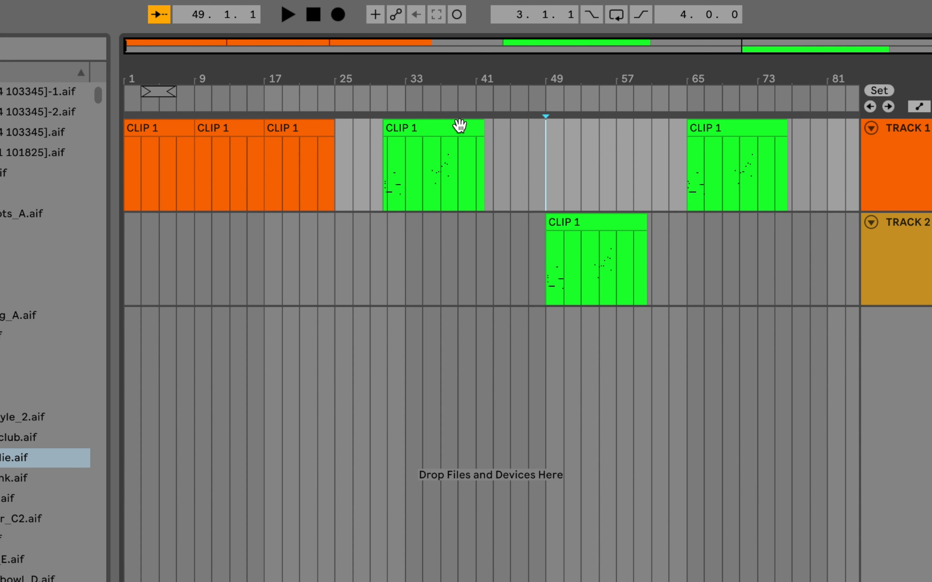
Make and undo a trial move of the first green clip along TRACK 1, and select the range from bar 27 to bar 79.
{"action": "left_click_drag", "start_coordinate": [439, 125], "coordinate": [625, 128]}
{"action": "key", "text": "super+z"}
{"action": "left_click", "coordinate": [353, 163]}
{"action": "left_click", "coordinate": [828, 143], "text": "shift"}
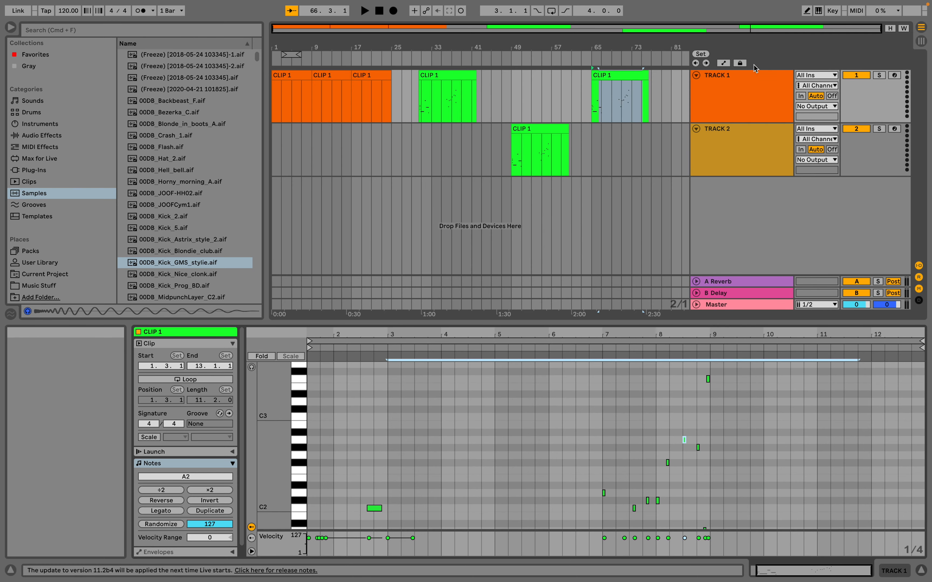
Select TRACK 1 and TRACK 2 together and duplicate the pair twice.
{"action": "left_click", "coordinate": [739, 85]}
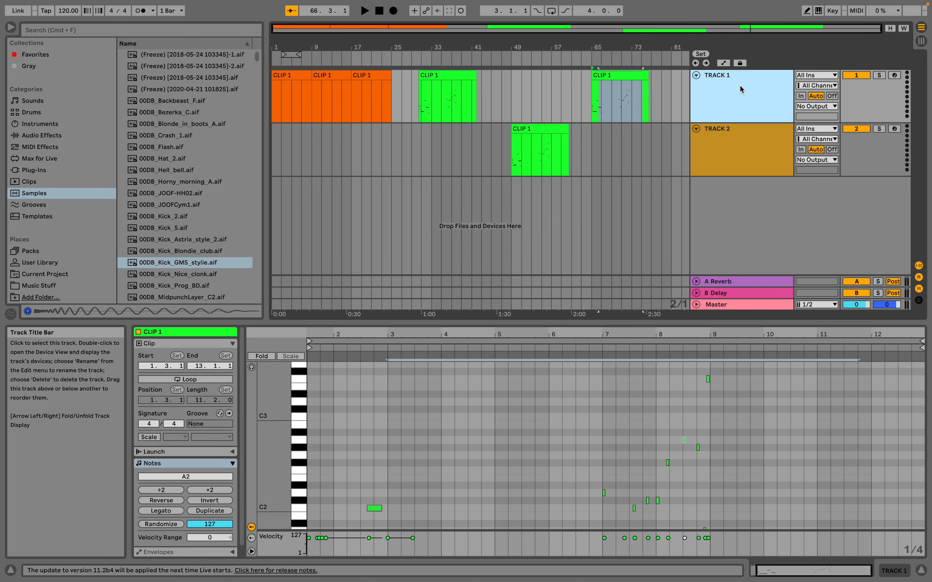
{"action": "left_click", "coordinate": [746, 145], "text": "shift"}
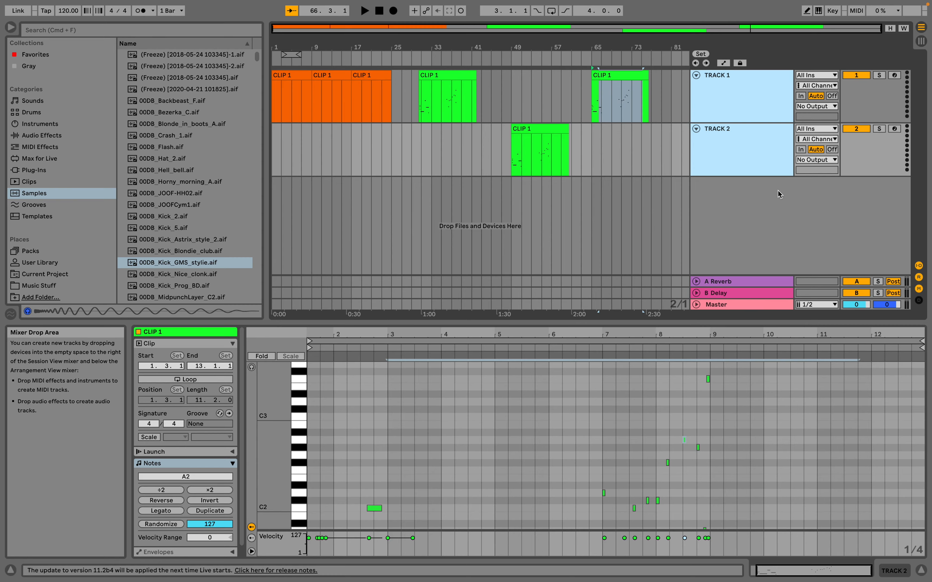
{"action": "key", "text": "super+d"}
Move the topmost TRACK 1 below the first TRACK 2.
{"action": "left_click", "coordinate": [743, 131]}
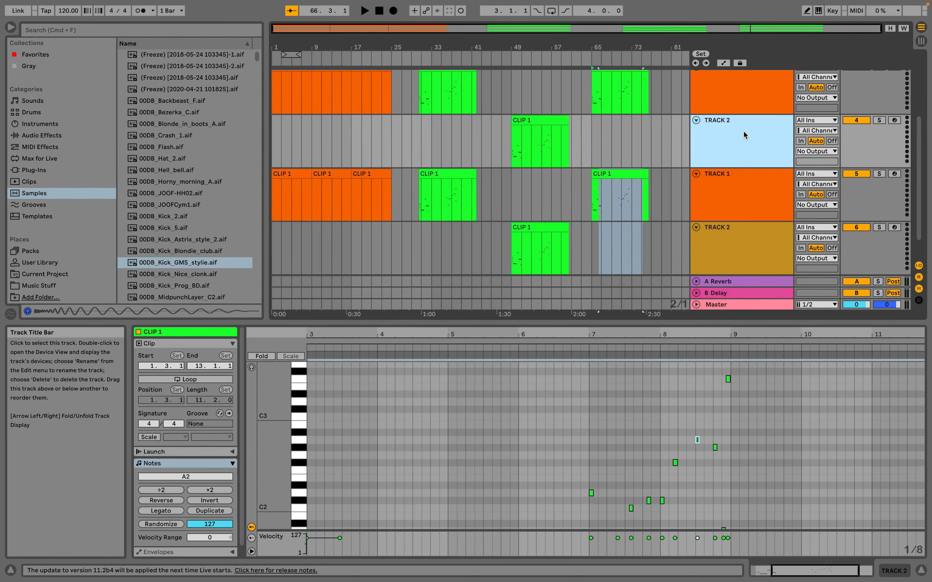
{"action": "scroll", "coordinate": [743, 131], "scroll_direction": "up", "scroll_amount": 5}
{"action": "left_click", "coordinate": [753, 91]}
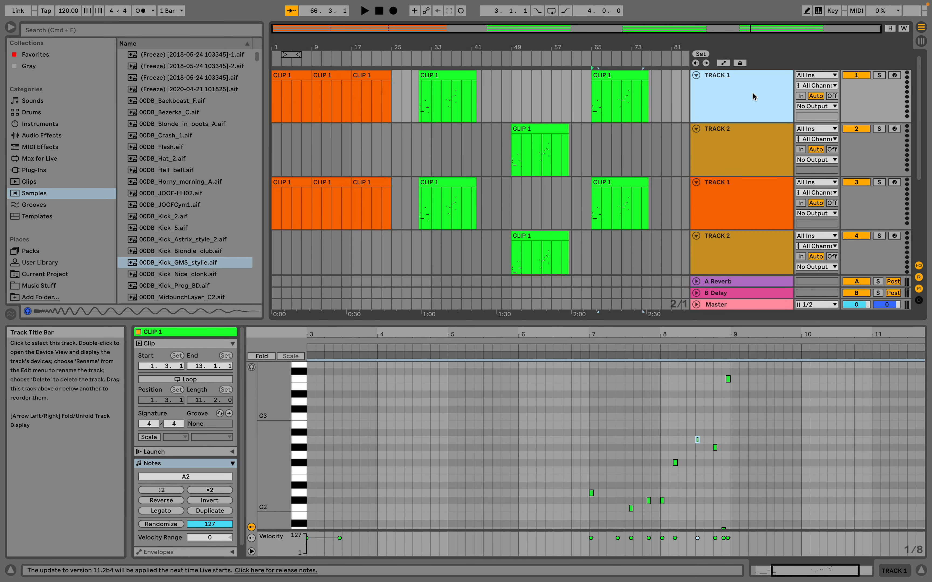
{"action": "left_click_drag", "start_coordinate": [749, 111], "coordinate": [740, 169]}
Colour the topmost TRACK 2 lime green.
{"action": "right_click", "coordinate": [745, 97]}
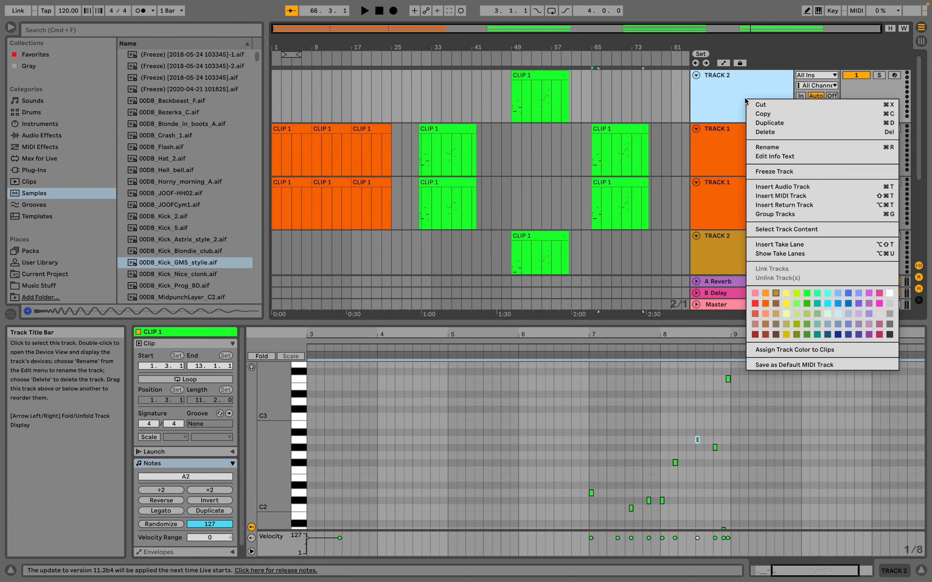
{"action": "left_click", "coordinate": [795, 299]}
Colour the upper TRACK 1 purple and the TRACK 1 below it cyan.
{"action": "right_click", "coordinate": [740, 146]}
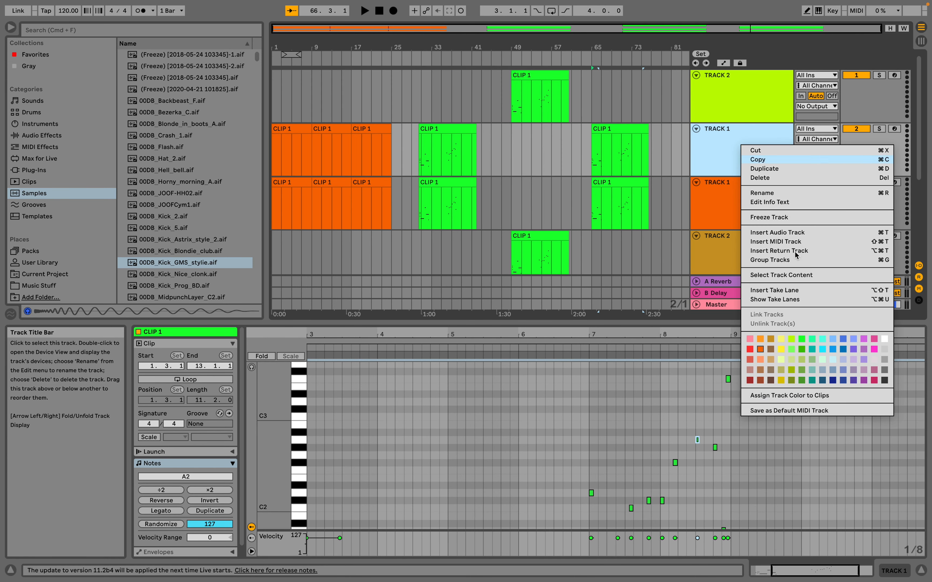
{"action": "left_click", "coordinate": [868, 340]}
{"action": "right_click", "coordinate": [767, 222]}
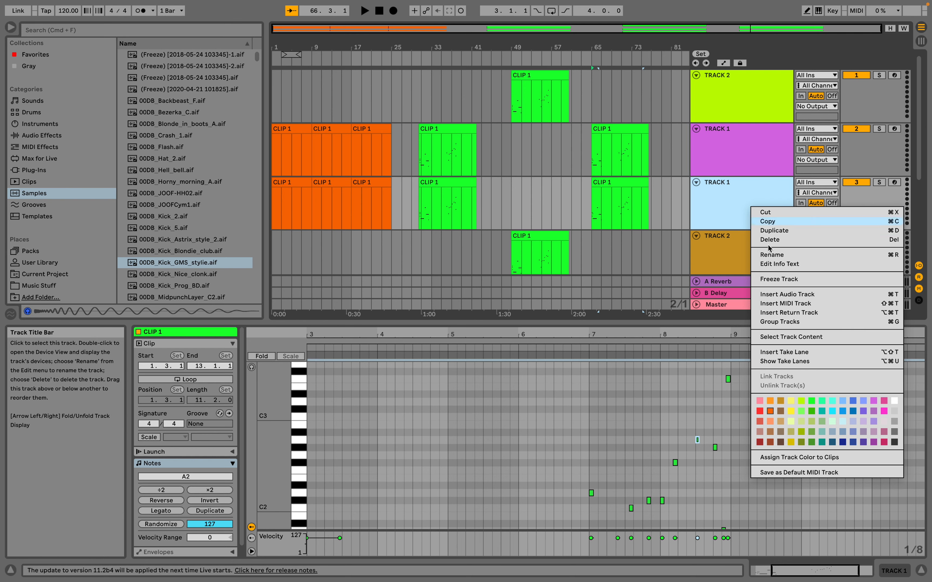
{"action": "left_click", "coordinate": [831, 417]}
Move the lime green TRACK 2 below the cyan TRACK 1.
{"action": "scroll", "coordinate": [721, 241], "scroll_direction": "down", "scroll_amount": 1}
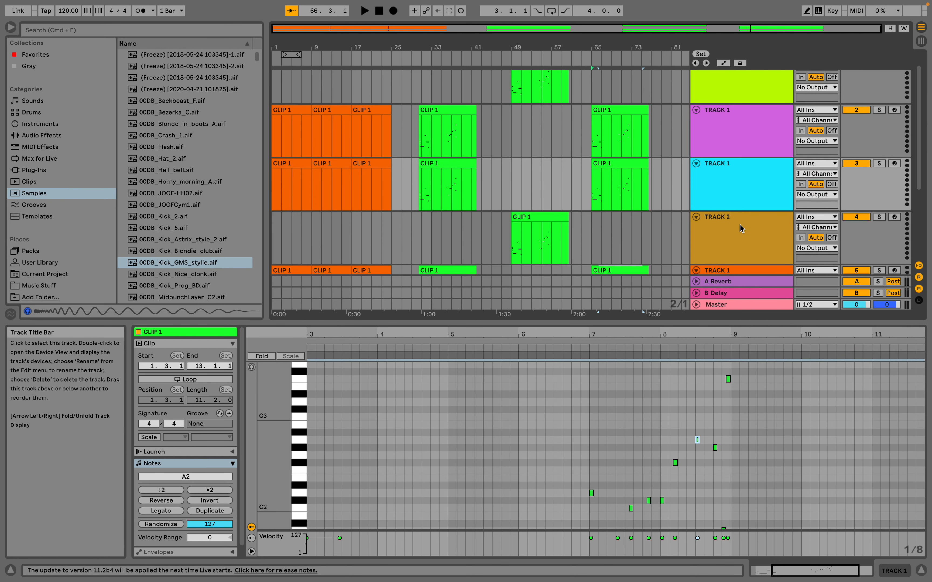
{"action": "scroll", "coordinate": [673, 156], "scroll_direction": "up", "scroll_amount": 1}
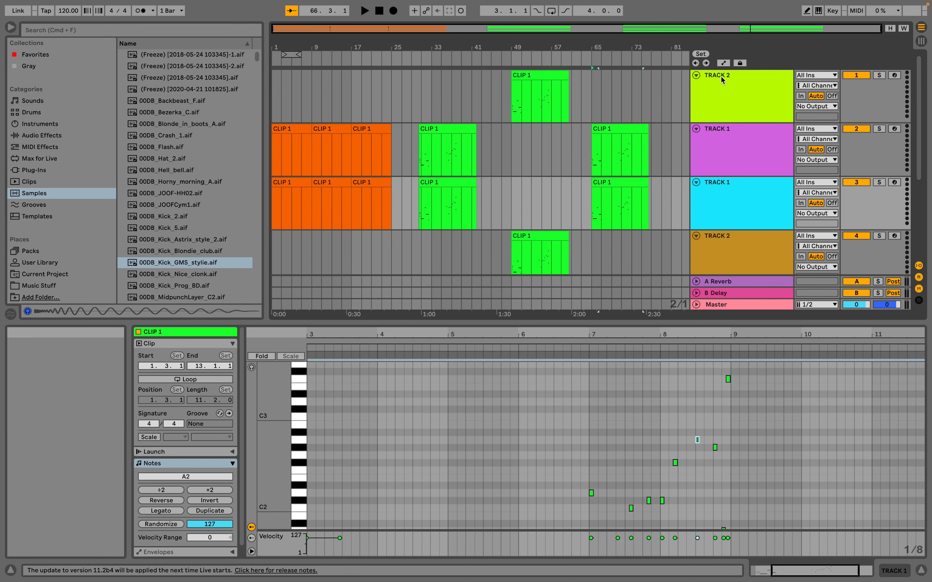
{"action": "left_click", "coordinate": [721, 89]}
{"action": "left_click_drag", "start_coordinate": [742, 88], "coordinate": [738, 225]}
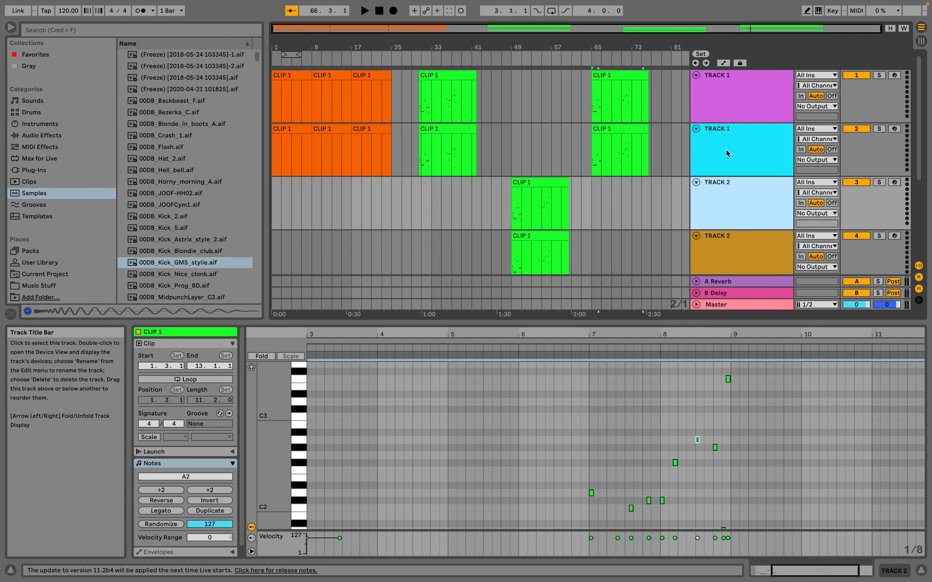
Try out selecting individual tracks and the range from the purple TRACK 1 to the brown TRACK 2, and clear the selection.
{"action": "left_click", "coordinate": [754, 146]}
{"action": "left_click", "coordinate": [743, 194]}
{"action": "left_click", "coordinate": [736, 155]}
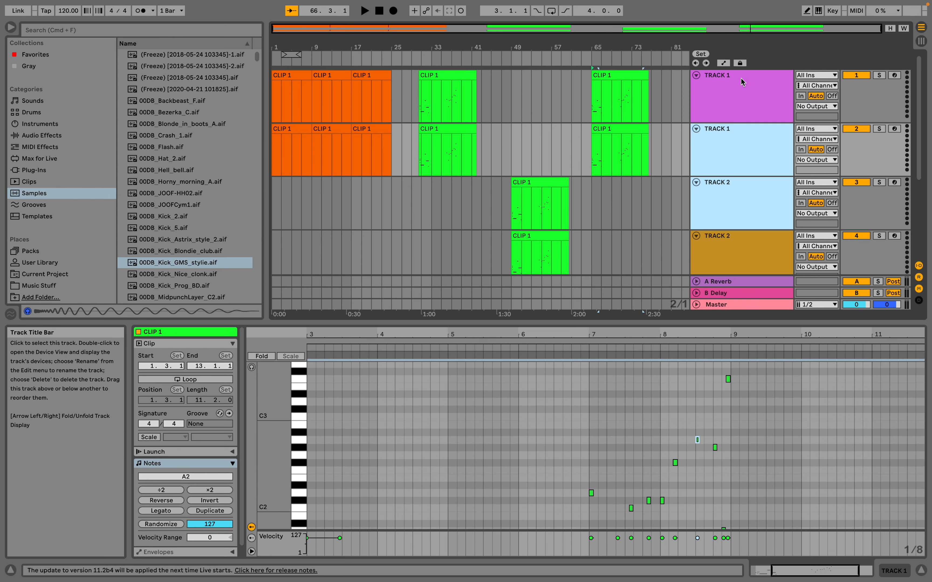
{"action": "left_click", "coordinate": [735, 85]}
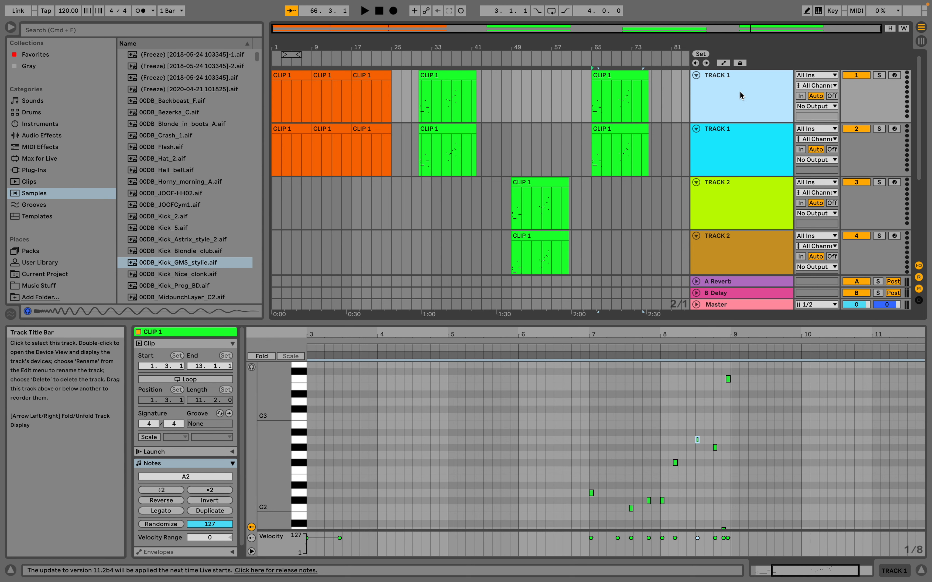
{"action": "left_click", "coordinate": [737, 260], "text": "shift"}
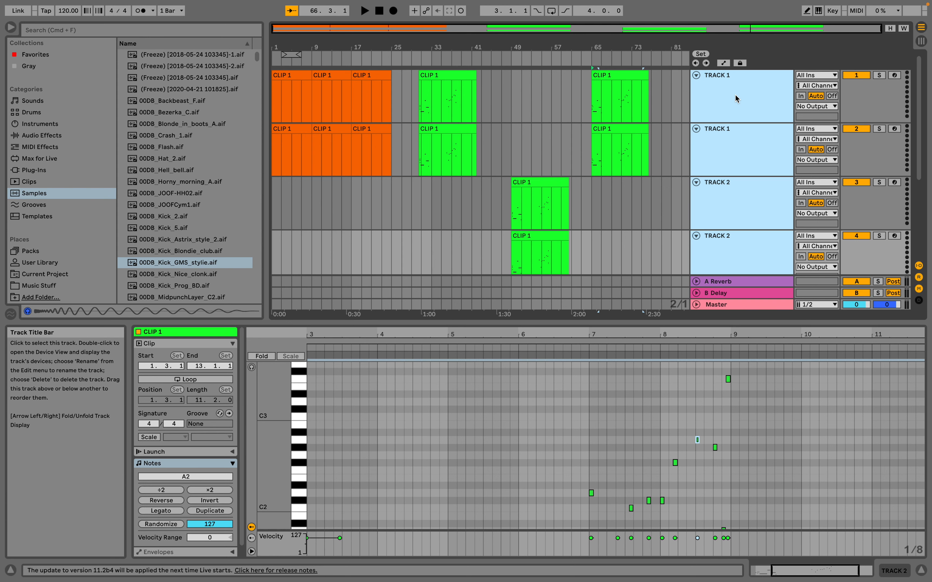
{"action": "left_click", "coordinate": [670, 114]}
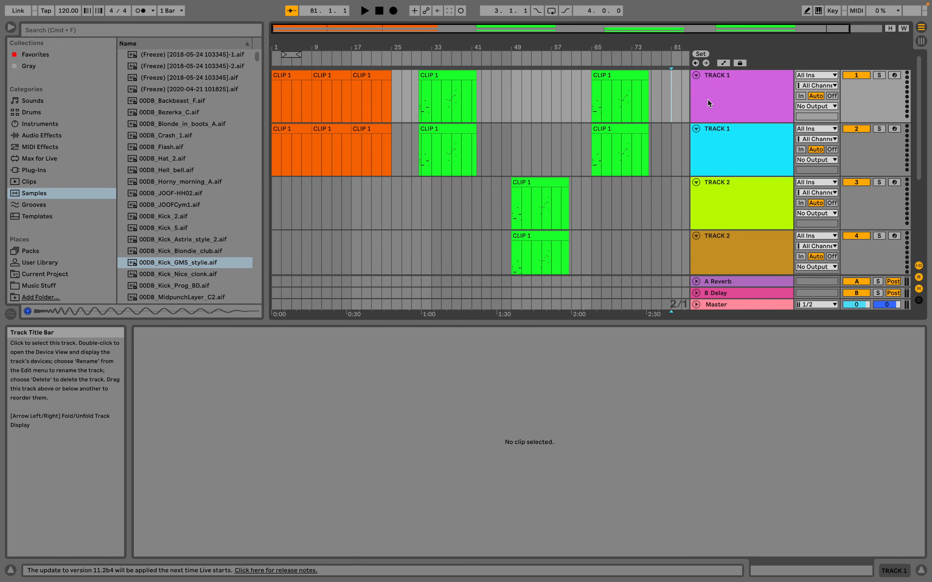
Try grouping the purple TRACK 1 with the lime green TRACK 2, and undo the grouping.
{"action": "left_click", "coordinate": [746, 92]}
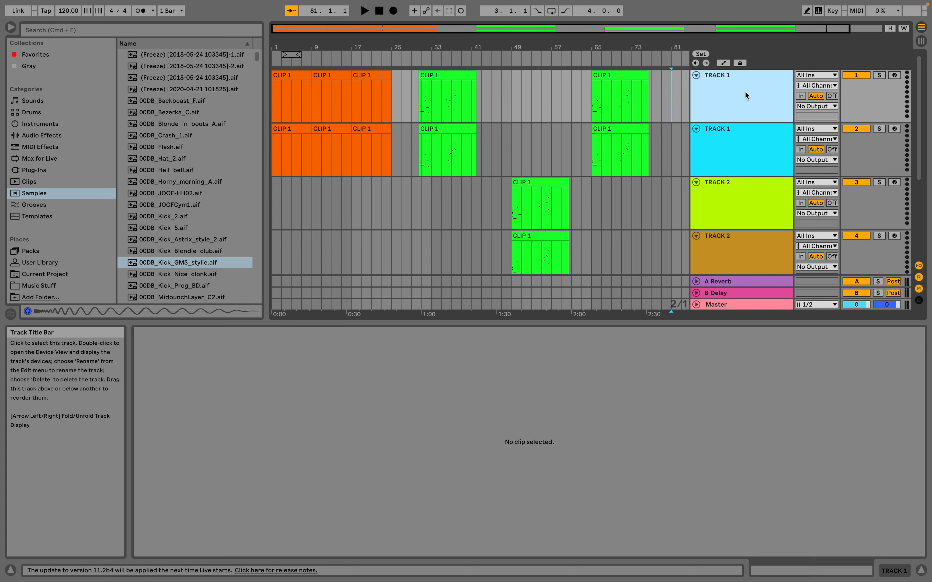
{"action": "left_click", "coordinate": [754, 193], "text": "super"}
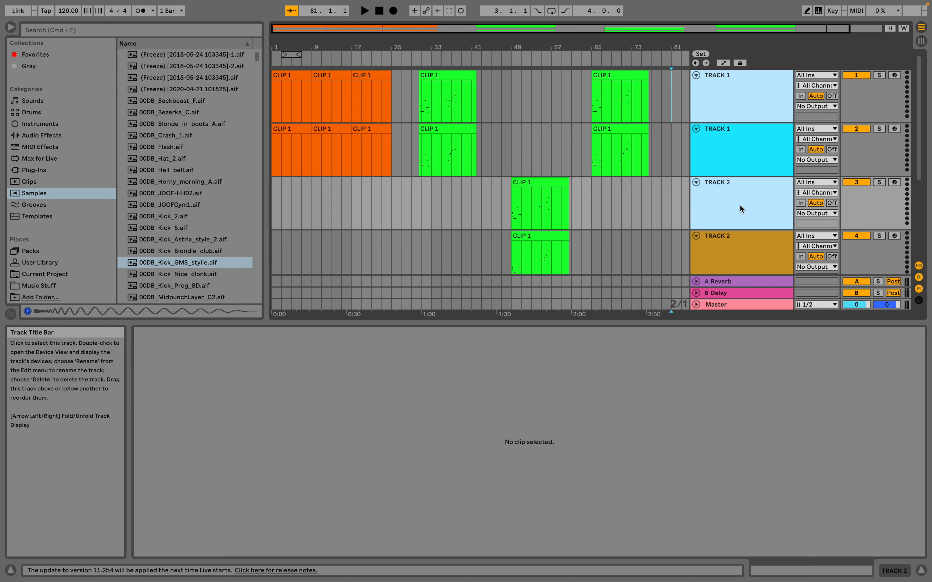
{"action": "key", "text": "super+g"}
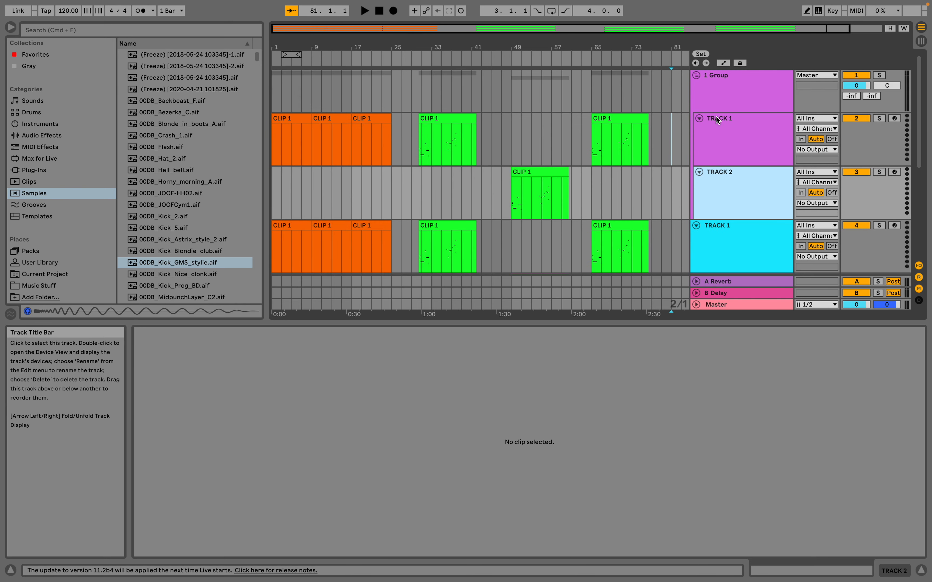
{"action": "left_click", "coordinate": [720, 82]}
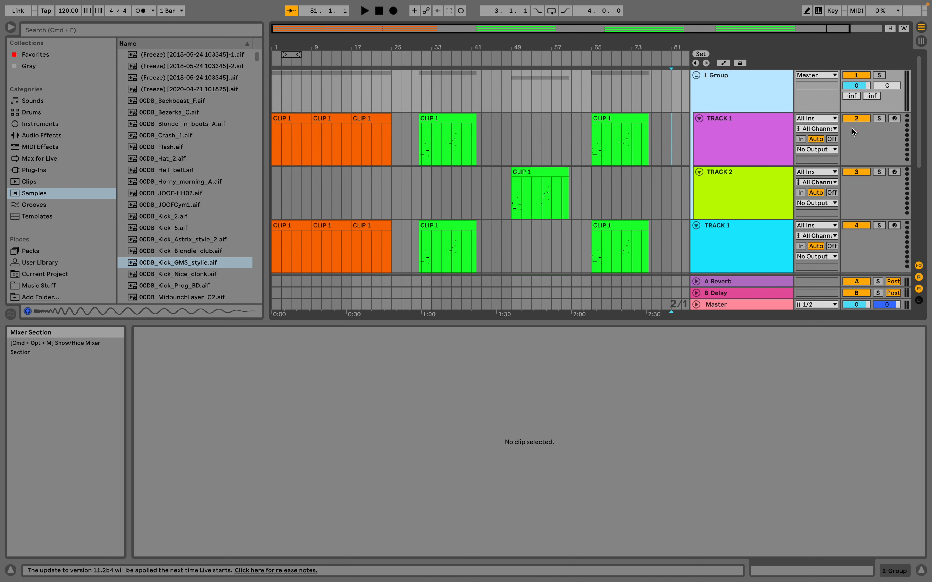
{"action": "key", "text": "super+z"}
Group the purple TRACK 1 with the lime green TRACK 2 and name the group TEST GROUP 1.
{"action": "left_click", "coordinate": [744, 205]}
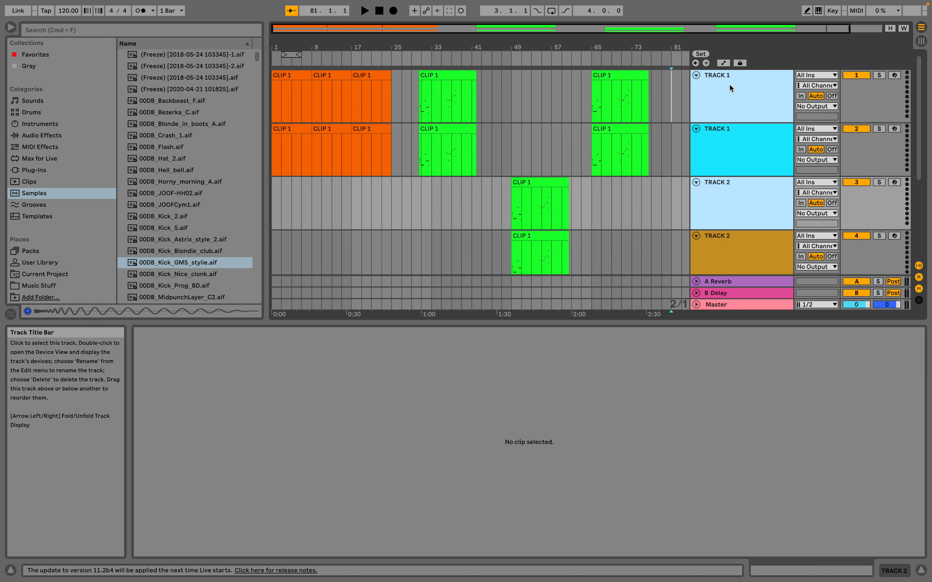
{"action": "right_click", "coordinate": [736, 96]}
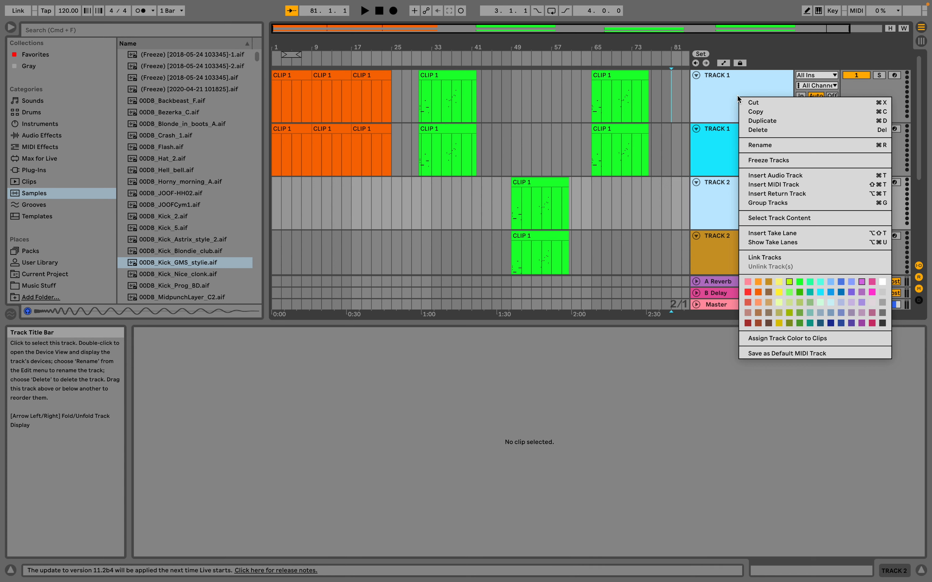
{"action": "left_click", "coordinate": [779, 204]}
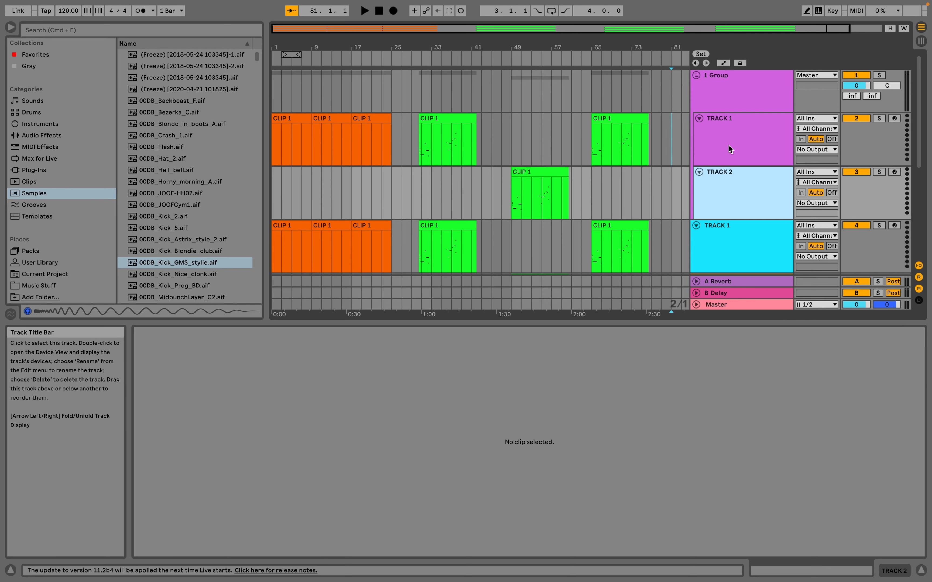
{"action": "left_click", "coordinate": [734, 78]}
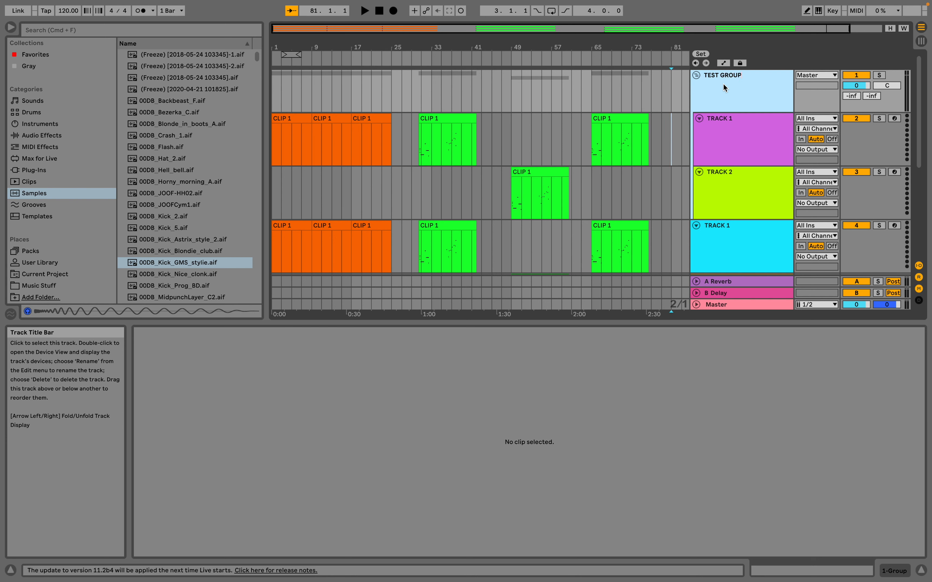
{"action": "key", "text": "Return"}
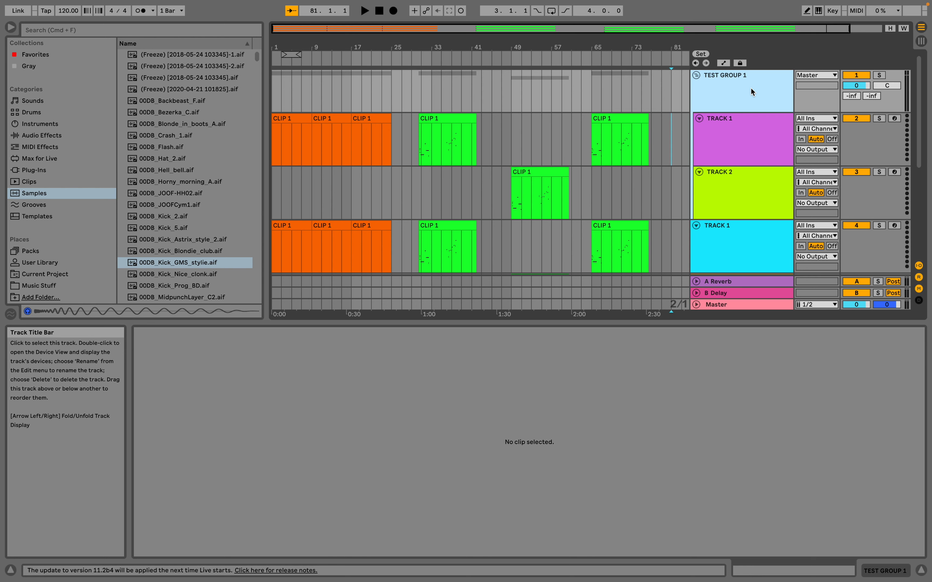
Select TRACK 1 and TRACK 2 inside TEST GROUP 1 and duplicate the pair within the group.
{"action": "left_click", "coordinate": [731, 136]}
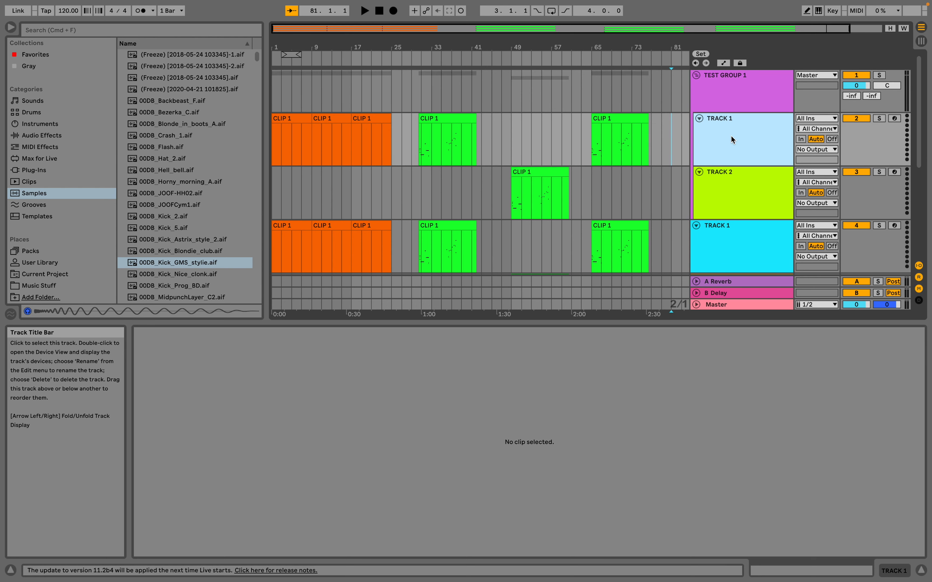
{"action": "left_click", "coordinate": [732, 168], "text": "shift"}
{"action": "key", "text": "super+d"}
Rename the four tracks in the group, in order, as KICK, SNARE, HAT and CRASH.
{"action": "scroll", "coordinate": [737, 132], "scroll_direction": "up", "scroll_amount": 2}
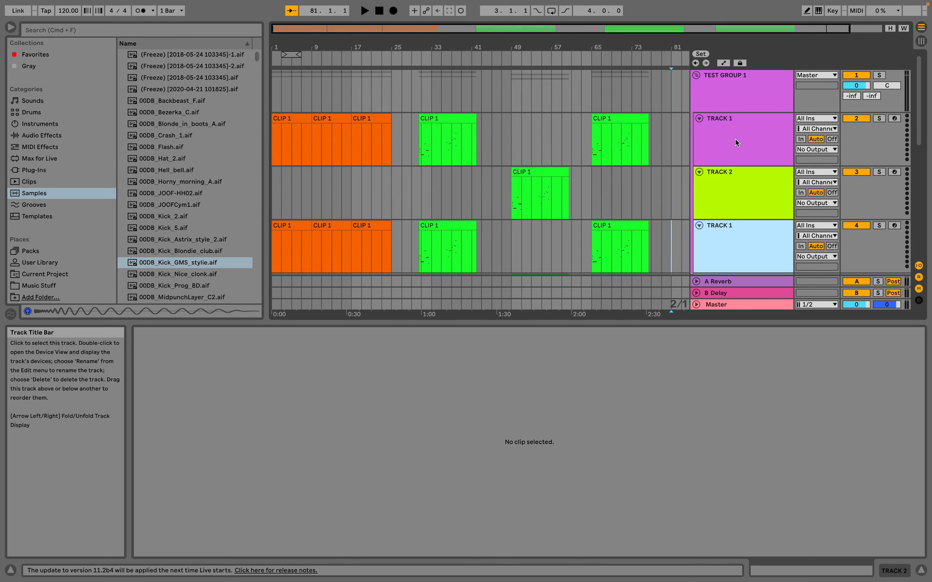
{"action": "left_click", "coordinate": [736, 139]}
{"action": "type", "text": "KICK"}
{"action": "key", "text": "Tab"}
{"action": "type", "text": "SNARE"}
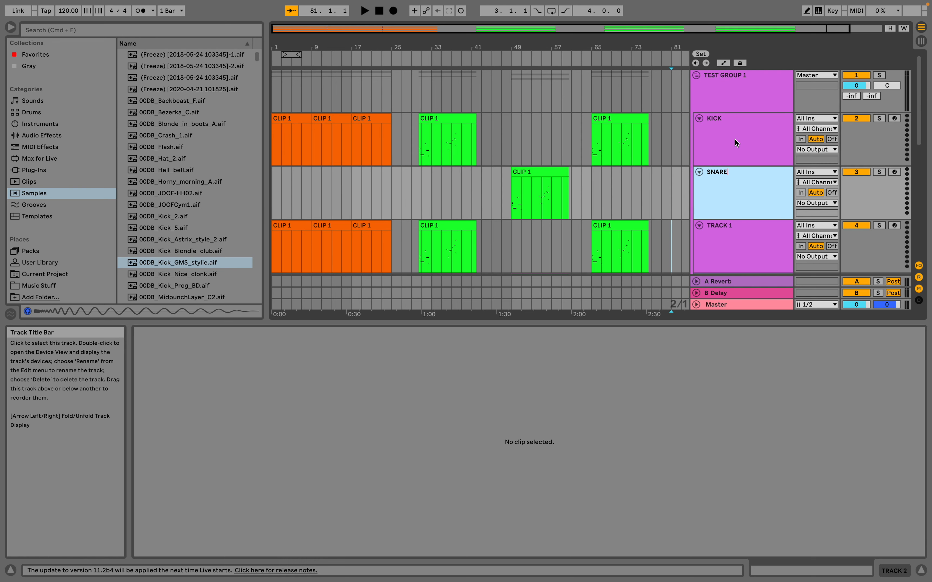
{"action": "key", "text": "Tab"}
{"action": "type", "text": "HAT"}
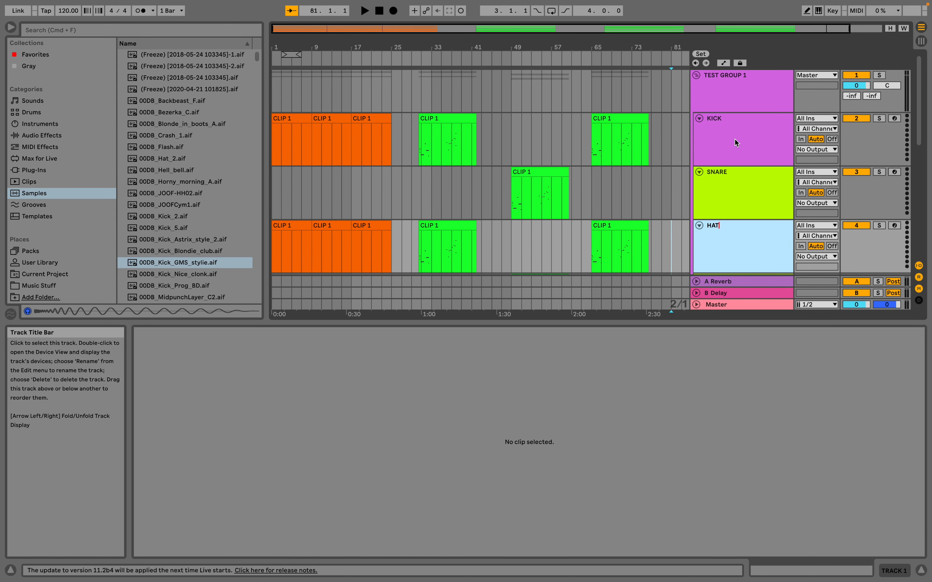
{"action": "key", "text": "Tab"}
{"action": "type", "text": "CRASH"}
{"action": "key", "text": "Return"}
Rename TEST GROUP 1 as DRUMS.
{"action": "key", "text": "super+g"}
{"action": "left_click", "coordinate": [723, 82]}
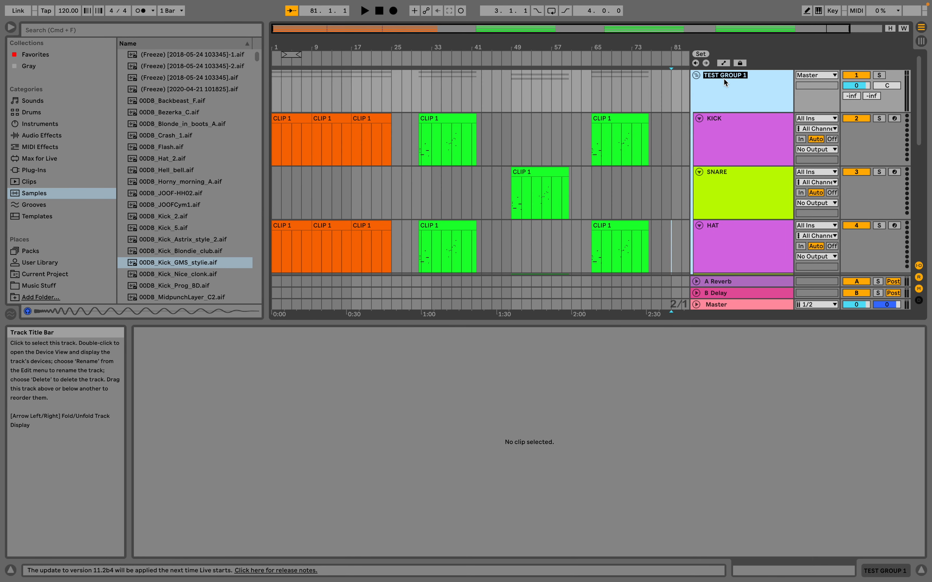
{"action": "type", "text": "DRUMS"}
{"action": "key", "text": "Return"}
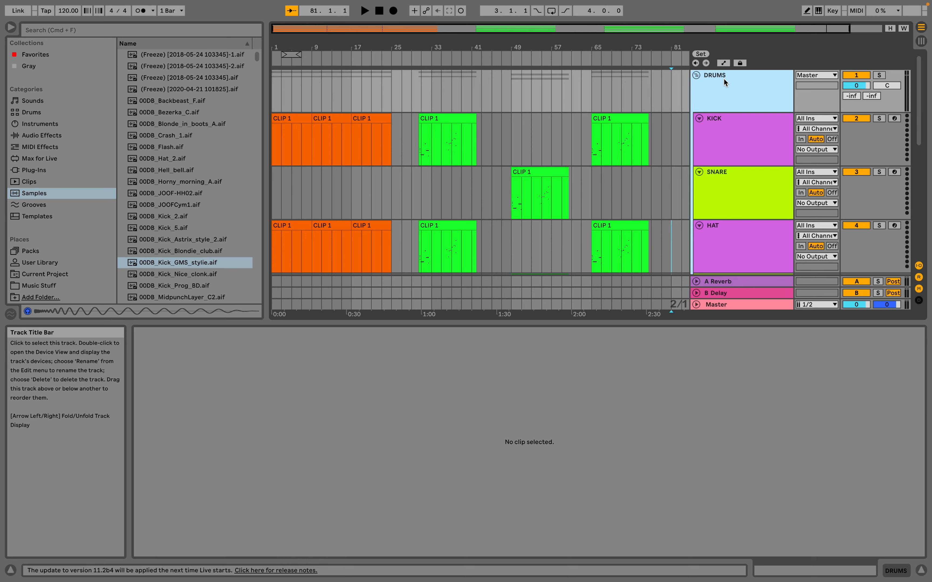
Fold and unfold the DRUMS group and look over the tracks it contains.
{"action": "left_click", "coordinate": [696, 76]}
{"action": "key", "text": "Right"}
{"action": "key", "text": "Left"}
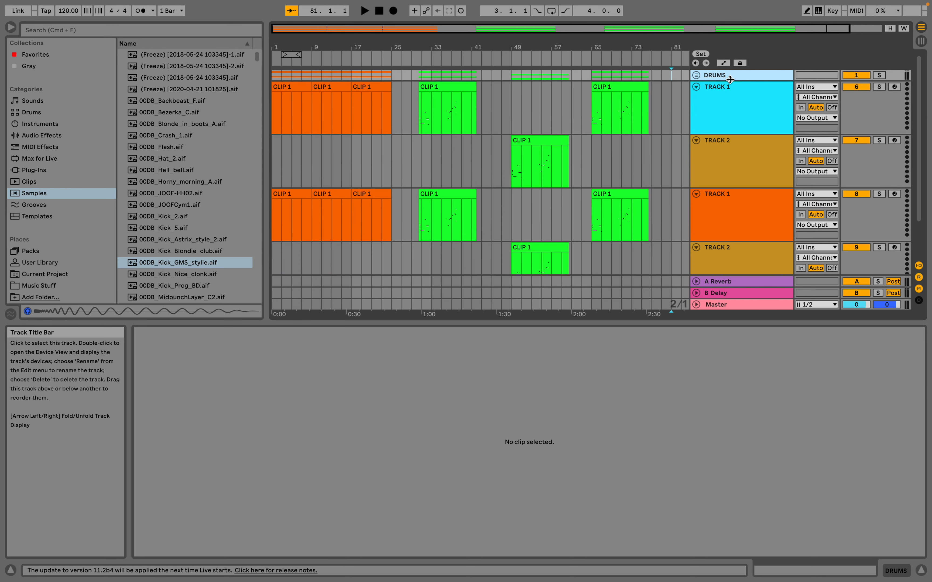
{"action": "left_click", "coordinate": [696, 75]}
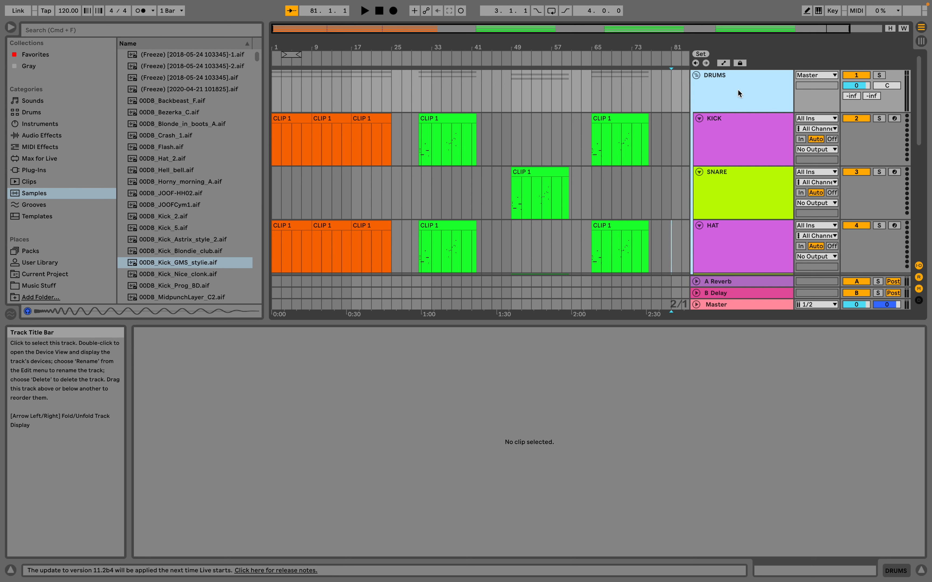
{"action": "scroll", "coordinate": [759, 167], "scroll_direction": "down", "scroll_amount": 1}
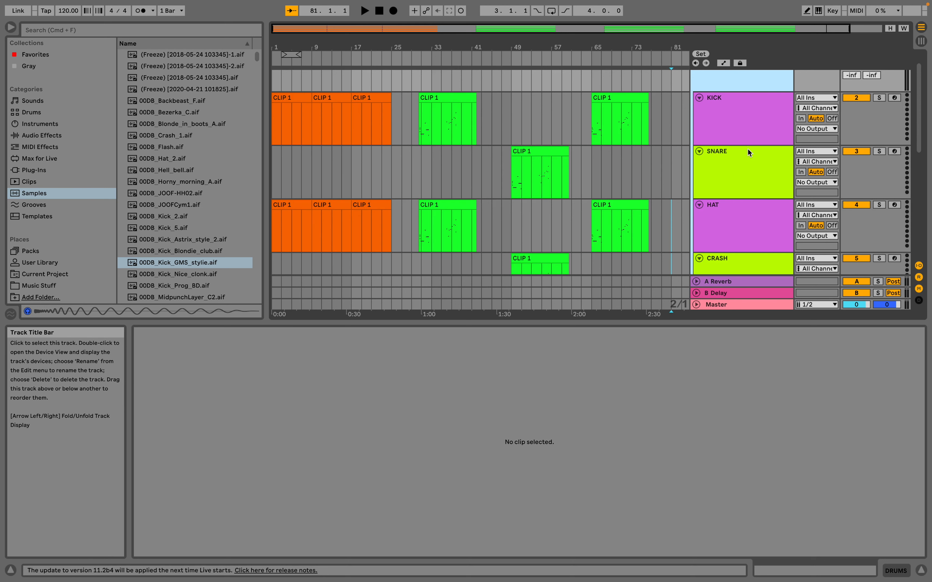
{"action": "scroll", "coordinate": [755, 148], "scroll_direction": "up", "scroll_amount": 1}
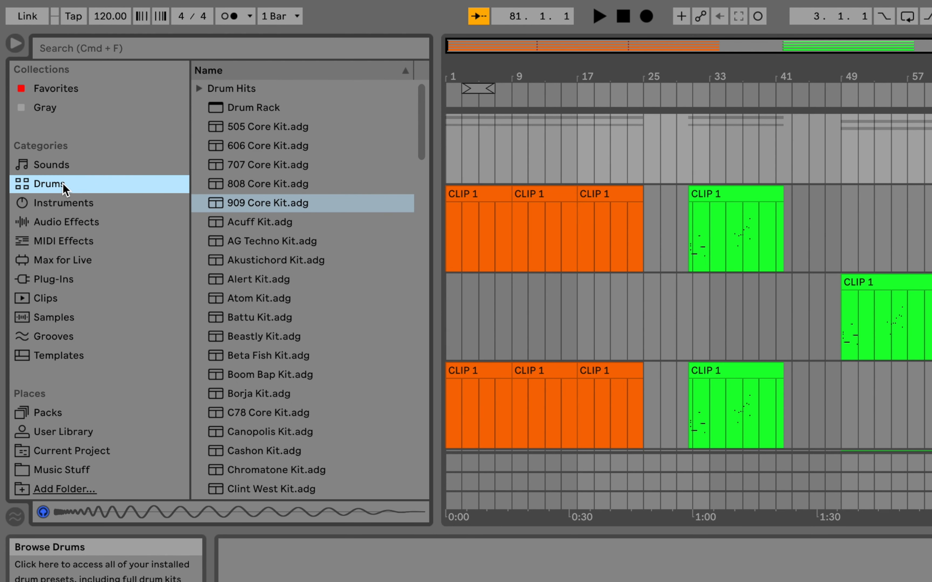
Look through the browser's Drums, Instruments, Audio Effects, MIDI Effects and Max for Live categories.
{"action": "scroll", "coordinate": [272, 154], "scroll_direction": "down", "scroll_amount": 1}
{"action": "scroll", "coordinate": [269, 149], "scroll_direction": "down", "scroll_amount": 3}
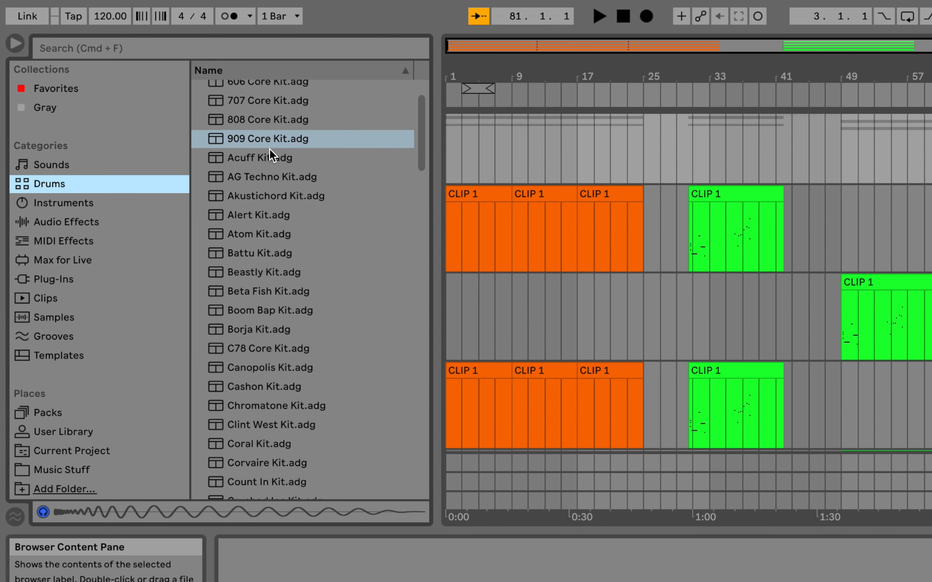
{"action": "scroll", "coordinate": [258, 150], "scroll_direction": "up", "scroll_amount": 4}
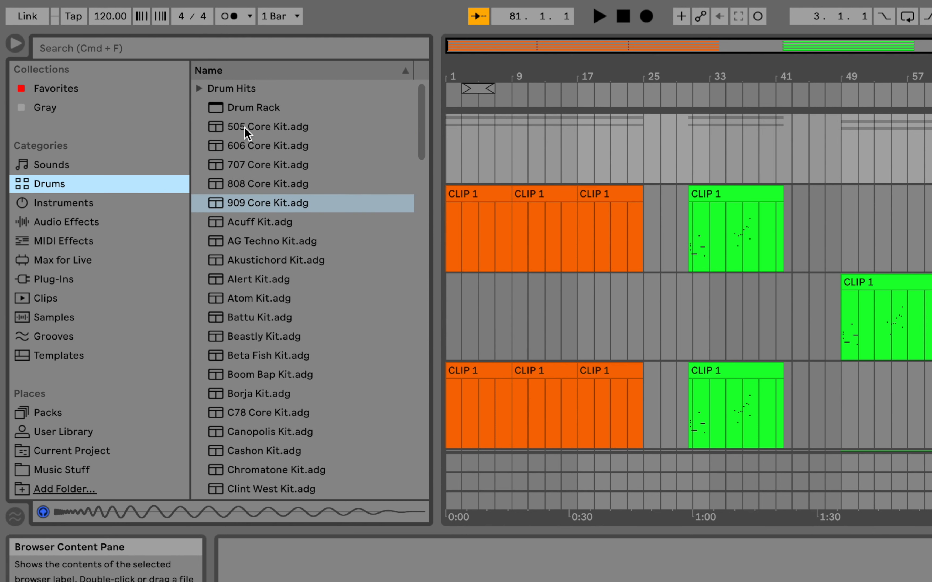
{"action": "left_click", "coordinate": [71, 200]}
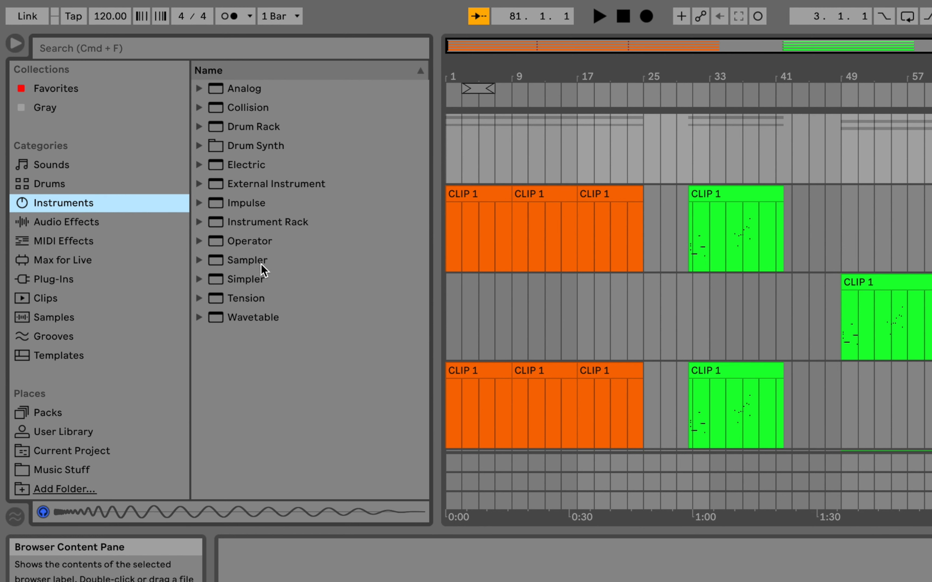
{"action": "left_click", "coordinate": [67, 222]}
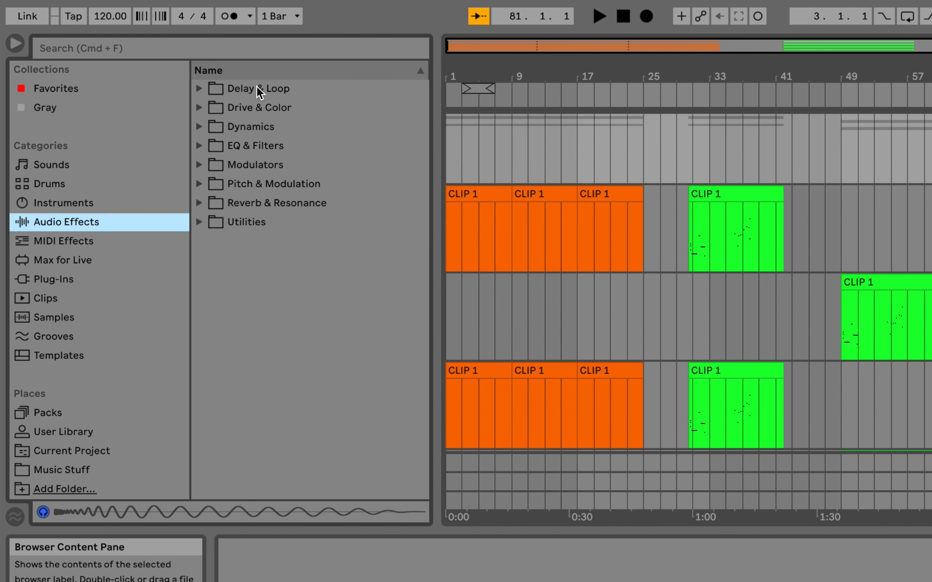
{"action": "left_click", "coordinate": [53, 237]}
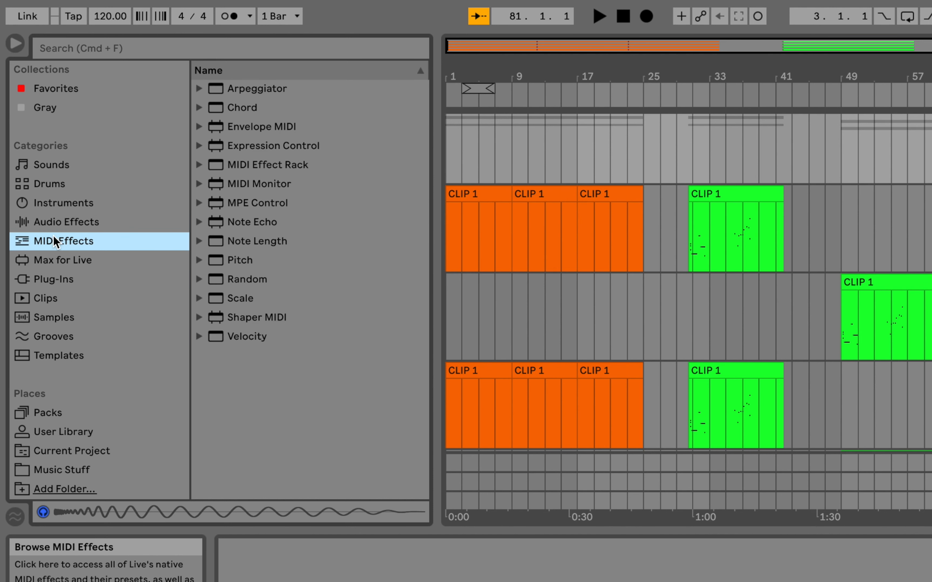
{"action": "left_click", "coordinate": [82, 261]}
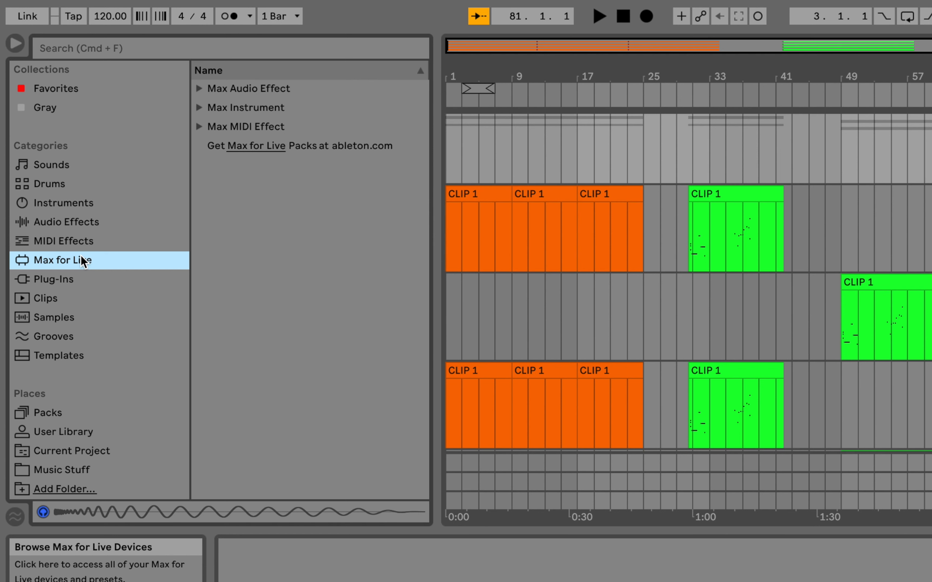
Look through the browser's Plug-Ins category including its VST3 folder, and the Clips, Samples, Grooves and Templates categories.
{"action": "left_click", "coordinate": [68, 285]}
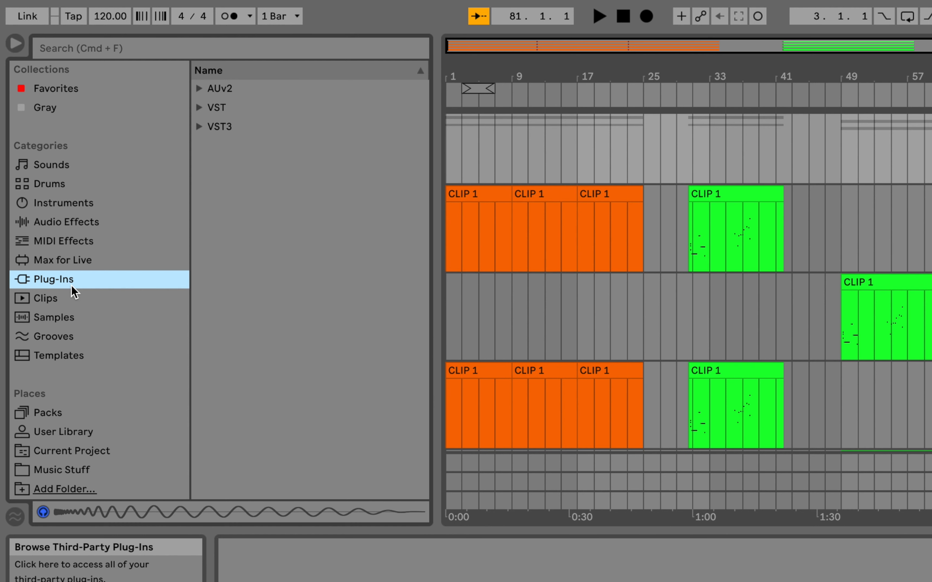
{"action": "left_click", "coordinate": [198, 127]}
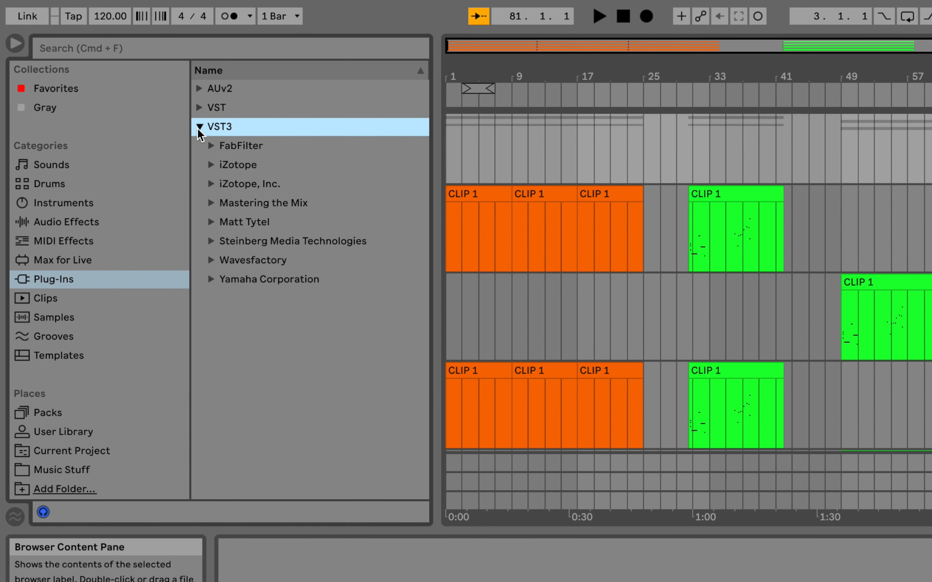
{"action": "left_click", "coordinate": [199, 127]}
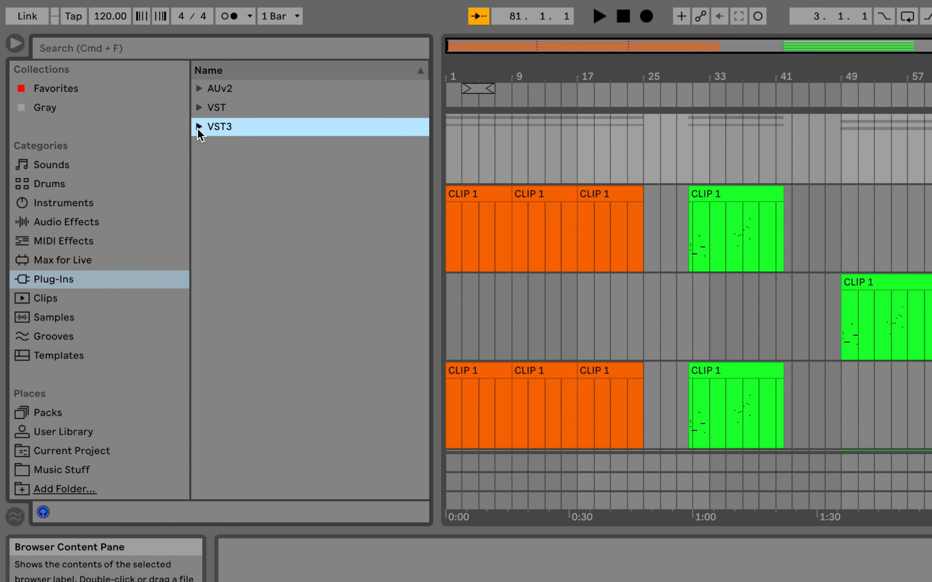
{"action": "left_click", "coordinate": [50, 302]}
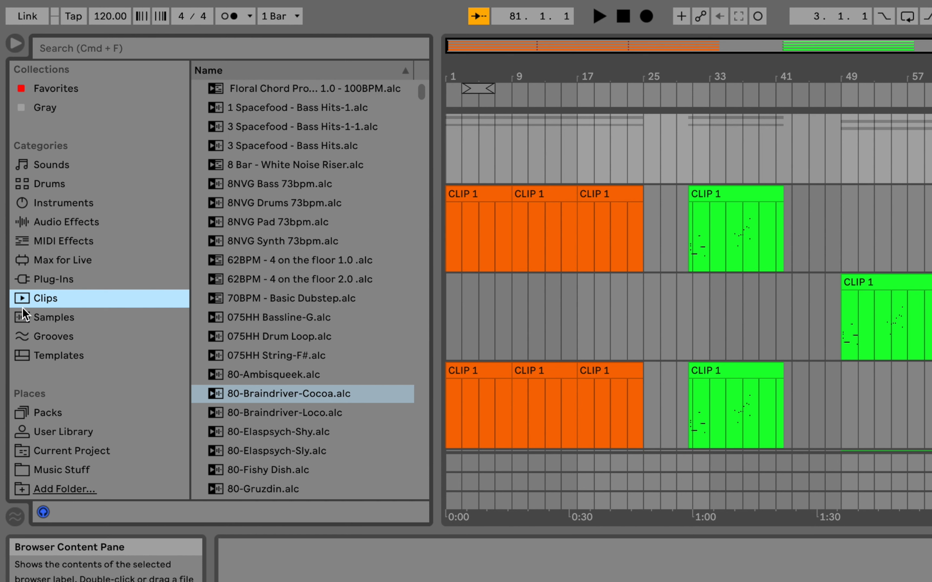
{"action": "left_click", "coordinate": [35, 314]}
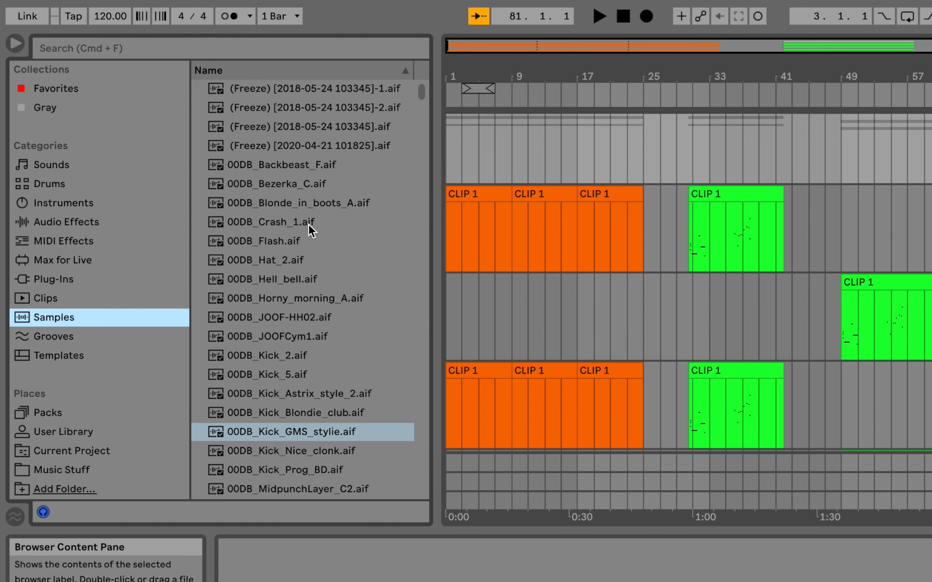
{"action": "left_click", "coordinate": [74, 338]}
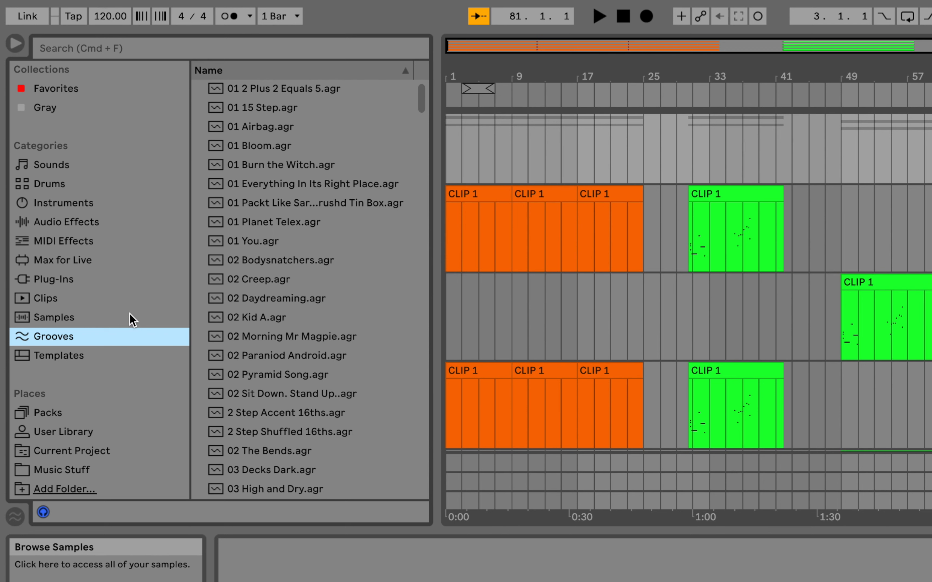
{"action": "left_click", "coordinate": [43, 360]}
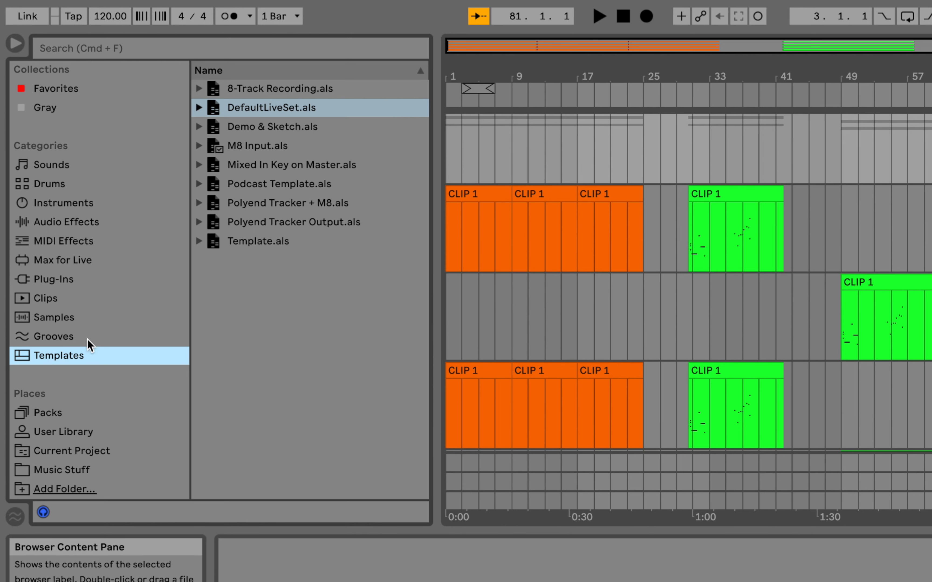
Look through the browser's Packs, User Library, Current Project and Music Stuff places.
{"action": "left_click", "coordinate": [46, 416]}
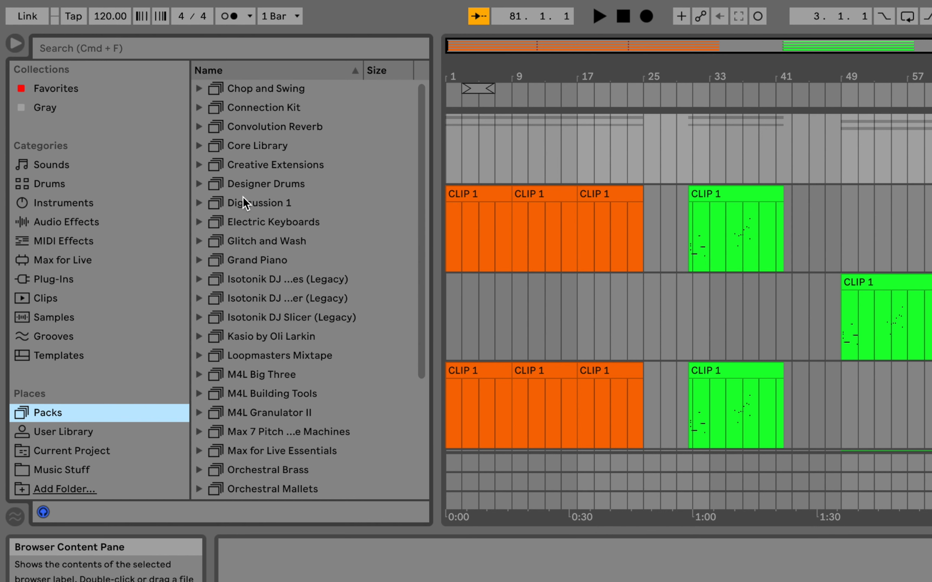
{"action": "left_click_drag", "start_coordinate": [421, 171], "coordinate": [401, 192]}
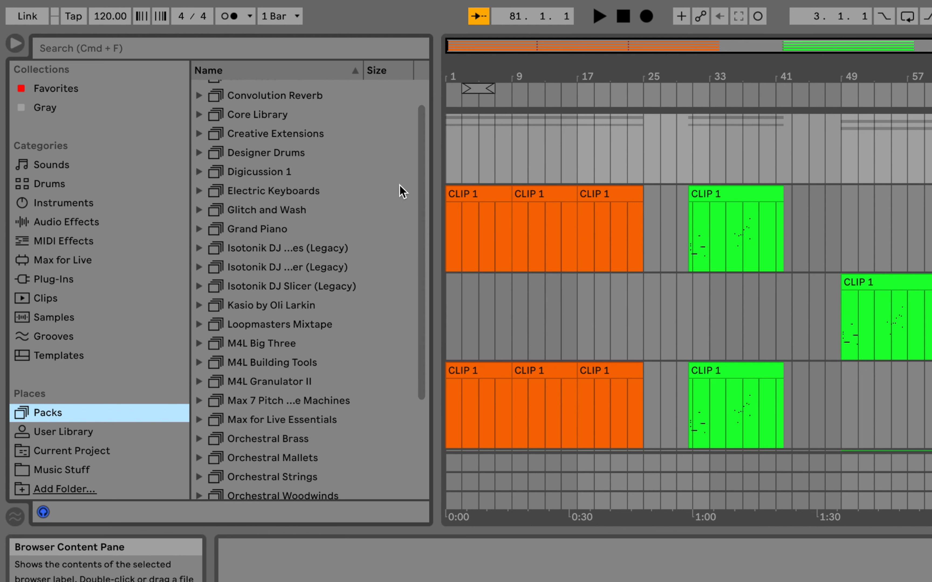
{"action": "left_click", "coordinate": [88, 436]}
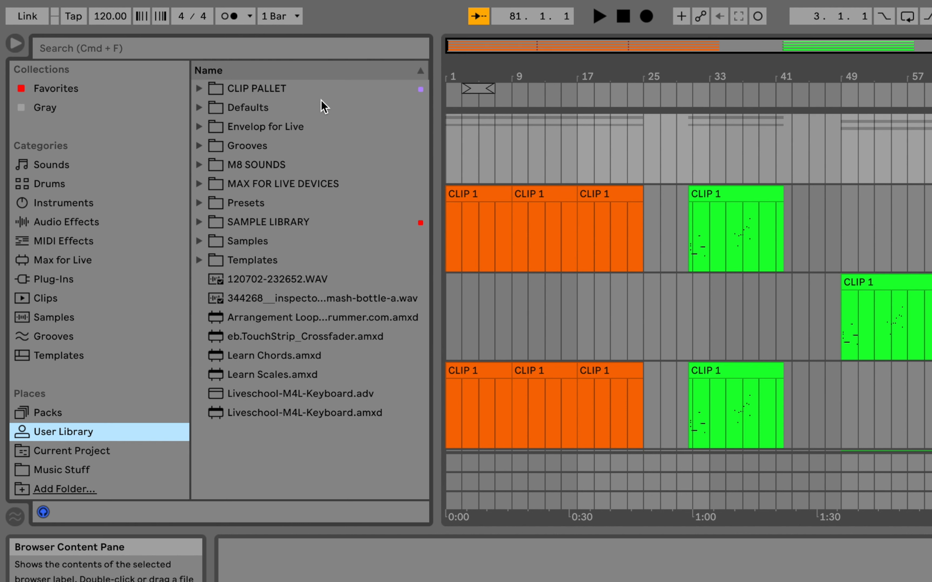
{"action": "left_click", "coordinate": [79, 454]}
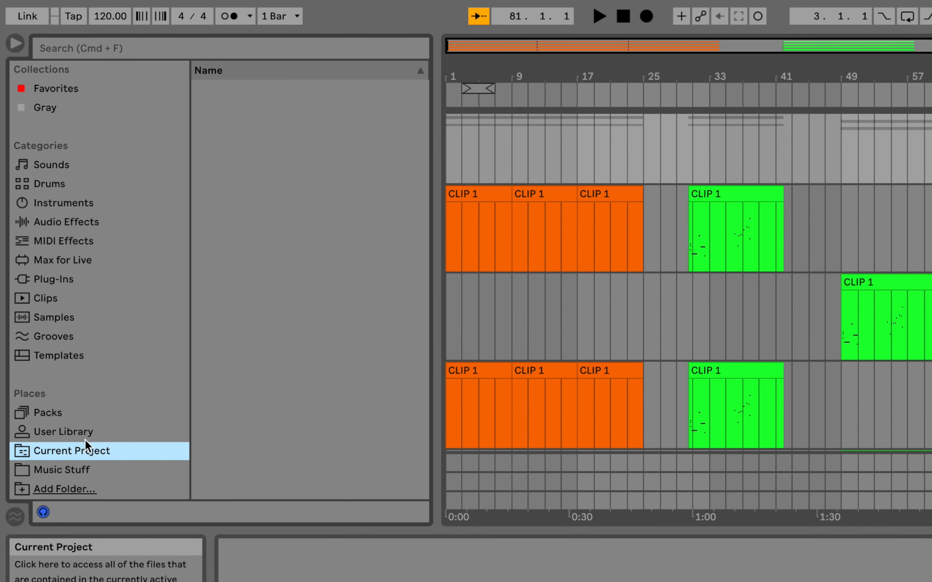
{"action": "left_click", "coordinate": [73, 470]}
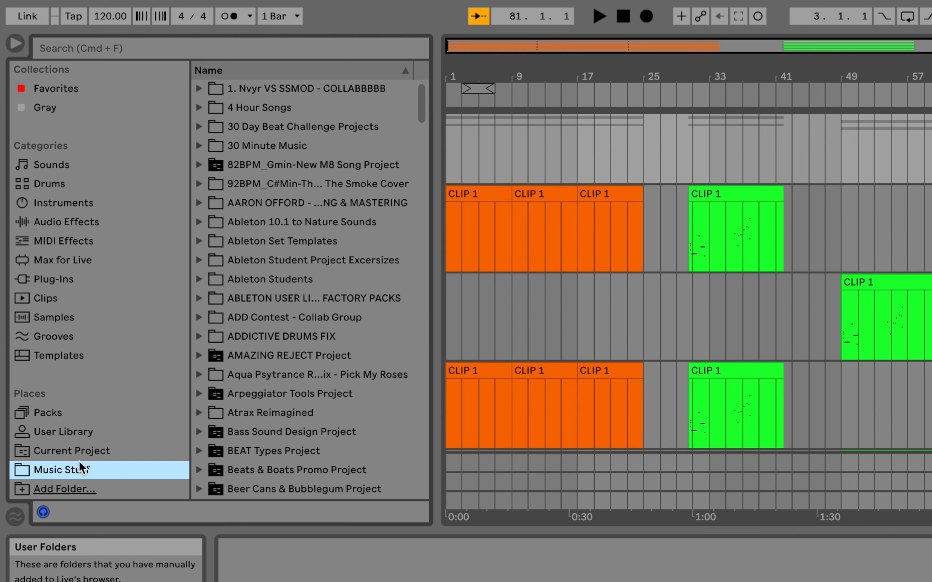
Add the Hybrid Reverb audio effect from the Reverb & Resonance folder to the DRUMS group track.
{"action": "left_click", "coordinate": [82, 223]}
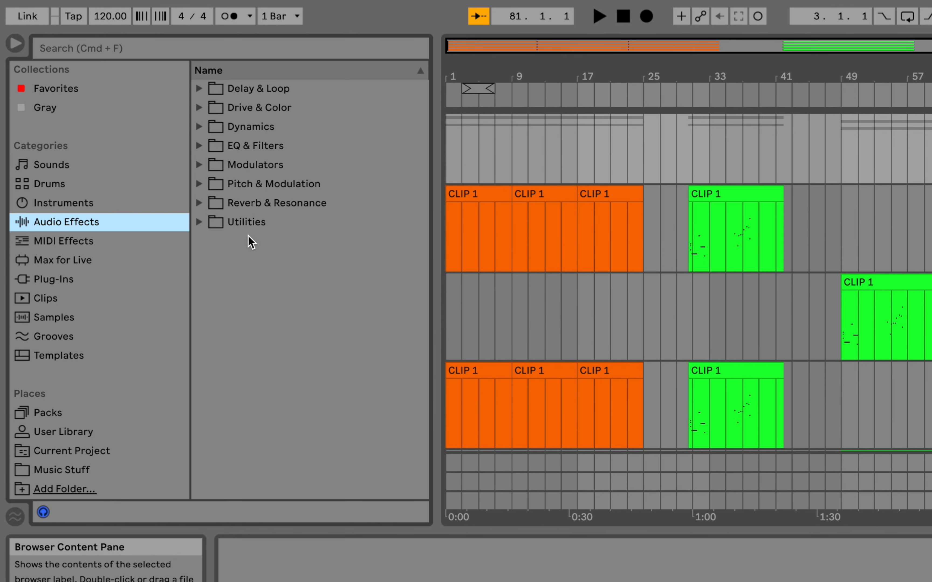
{"action": "left_click", "coordinate": [230, 204]}
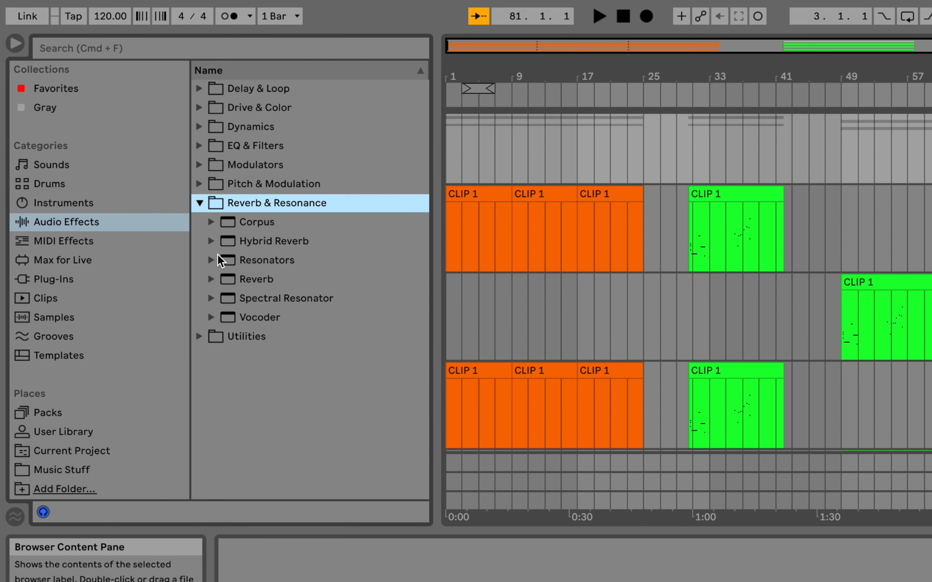
{"action": "left_click", "coordinate": [276, 240]}
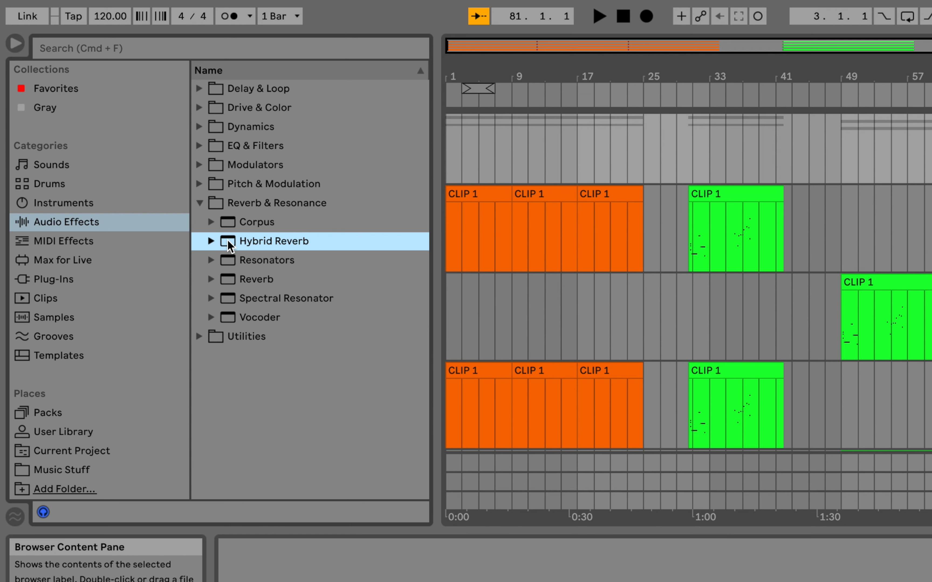
{"action": "left_click_drag", "start_coordinate": [230, 245], "coordinate": [691, 158]}
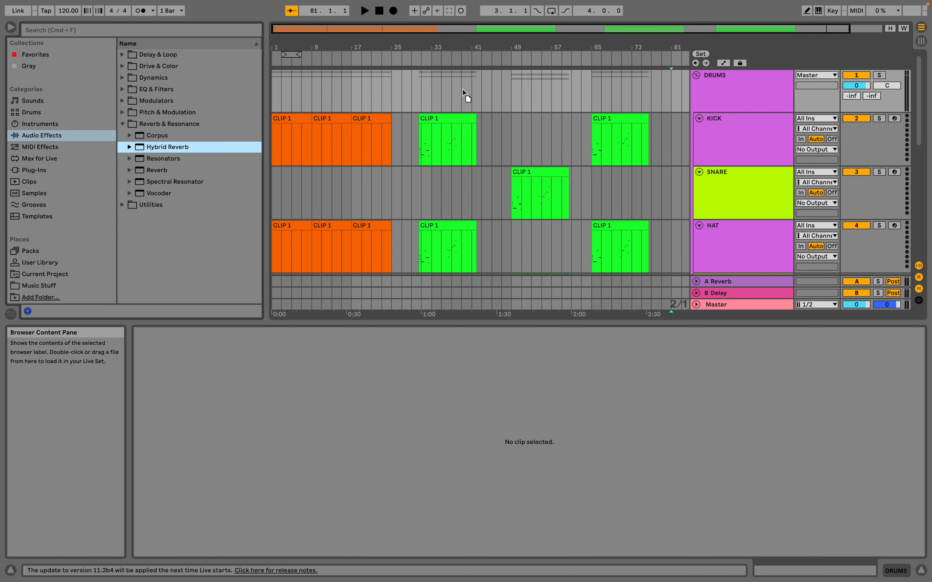
{"action": "left_click_drag", "start_coordinate": [462, 90], "coordinate": [754, 79]}
{"action": "left_click_drag", "start_coordinate": [755, 92], "coordinate": [755, 92]}
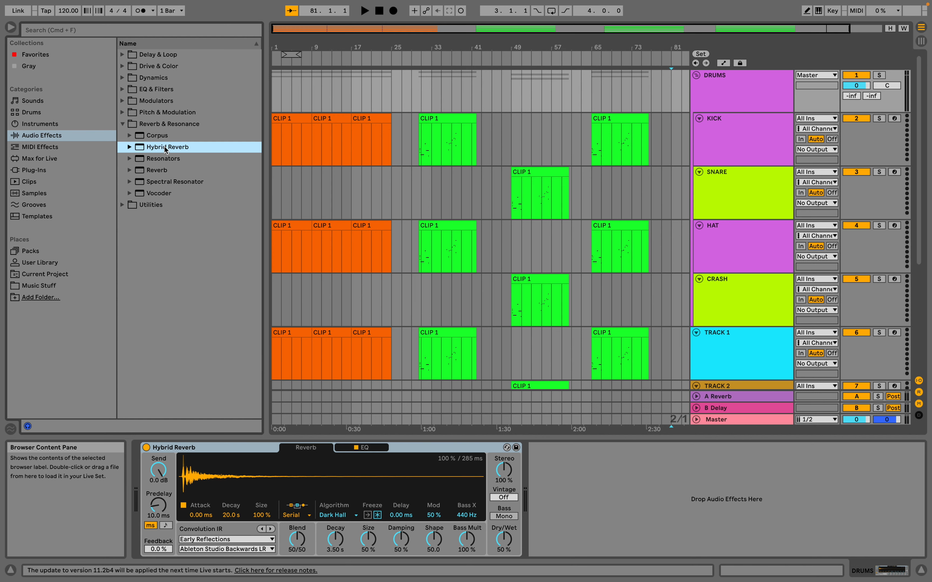
Add the Resonators effect after Hybrid Reverb on the DRUMS group and delete it again.
{"action": "mouse_move", "coordinate": [158, 147]}
{"action": "left_mouse_down"}
{"action": "mouse_move", "coordinate": [297, 92]}
{"action": "mouse_move", "coordinate": [415, 89]}
{"action": "mouse_move", "coordinate": [353, 89]}
{"action": "mouse_move", "coordinate": [149, 149]}
{"action": "left_mouse_up"}
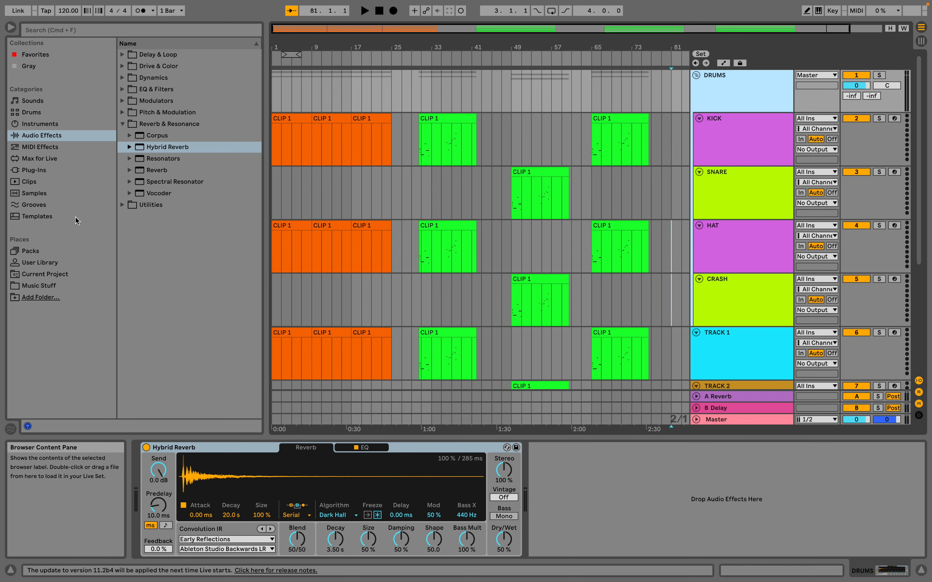
{"action": "double_click", "coordinate": [185, 158]}
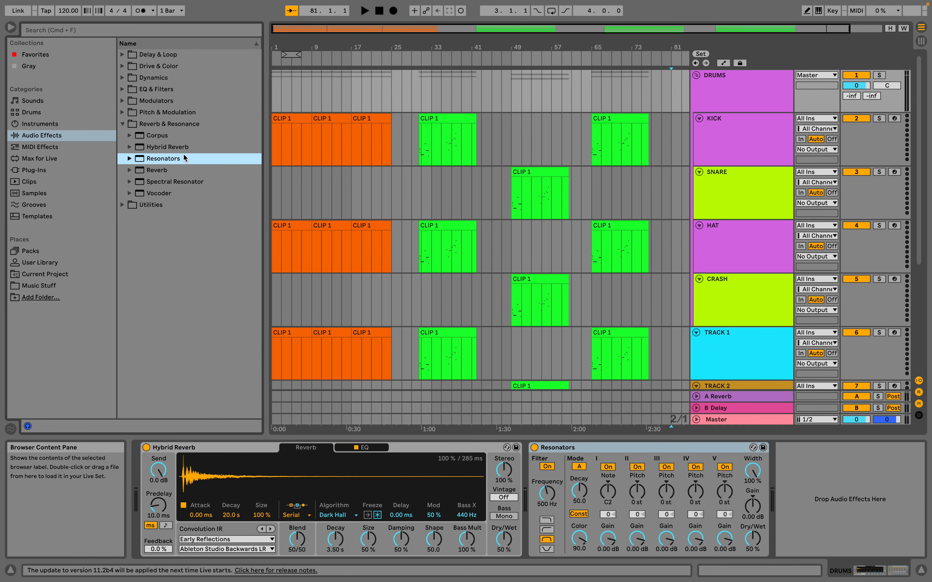
{"action": "left_click", "coordinate": [620, 449]}
{"action": "key", "text": "Delete"}
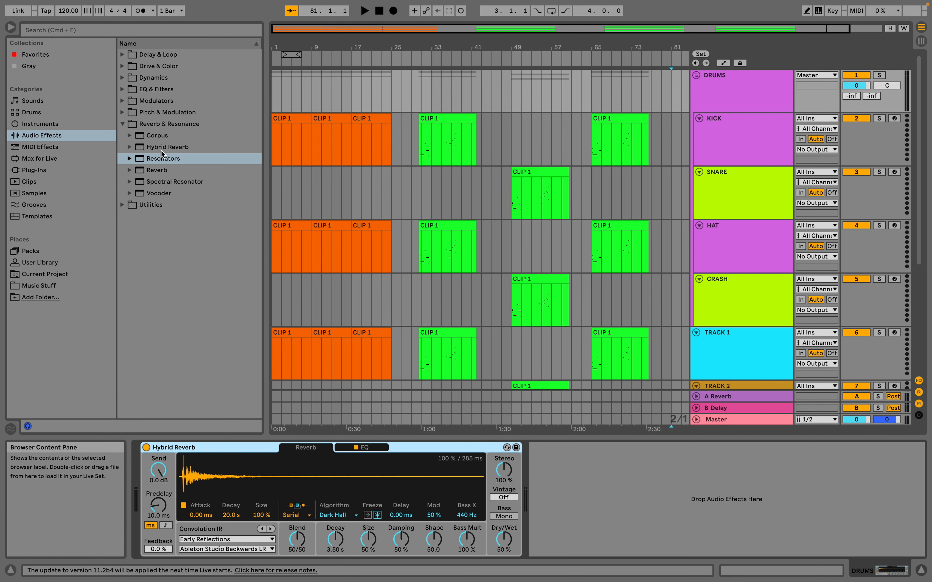
Compare the device chain of the DRUMS group with those of its KICK, SNARE, HAT and CRASH tracks.
{"action": "mouse_move", "coordinate": [149, 161]}
{"action": "left_mouse_down"}
{"action": "mouse_move", "coordinate": [358, 99]}
{"action": "mouse_move", "coordinate": [151, 166]}
{"action": "mouse_move", "coordinate": [325, 84]}
{"action": "mouse_move", "coordinate": [154, 157]}
{"action": "mouse_move", "coordinate": [295, 96]}
{"action": "mouse_move", "coordinate": [155, 149]}
{"action": "mouse_move", "coordinate": [145, 163]}
{"action": "mouse_move", "coordinate": [147, 157]}
{"action": "left_mouse_up"}
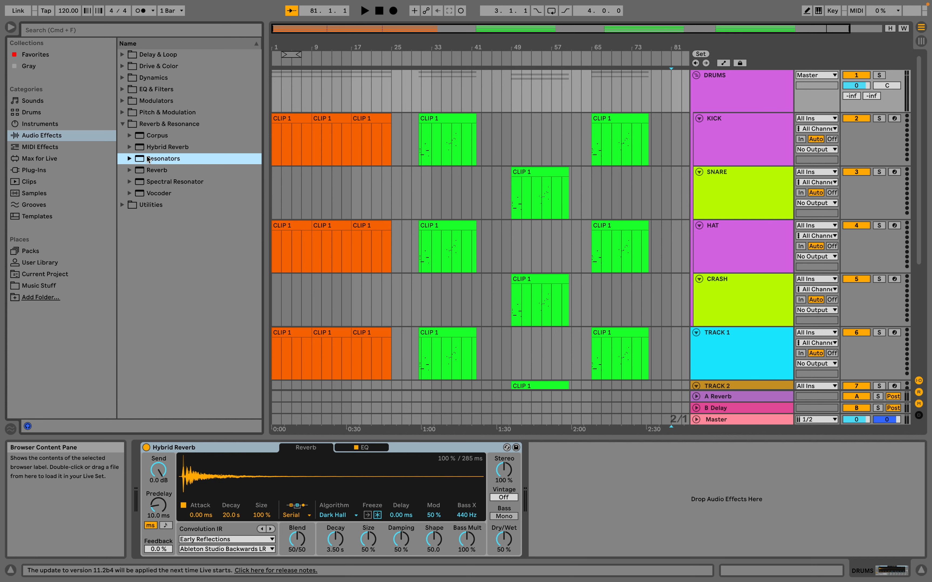
{"action": "left_click", "coordinate": [751, 87]}
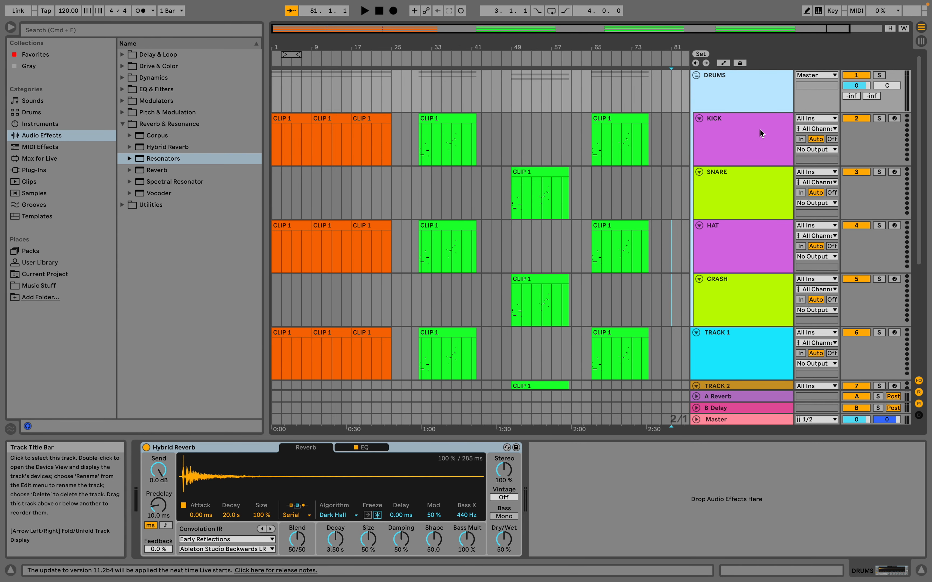
{"action": "left_click", "coordinate": [750, 132]}
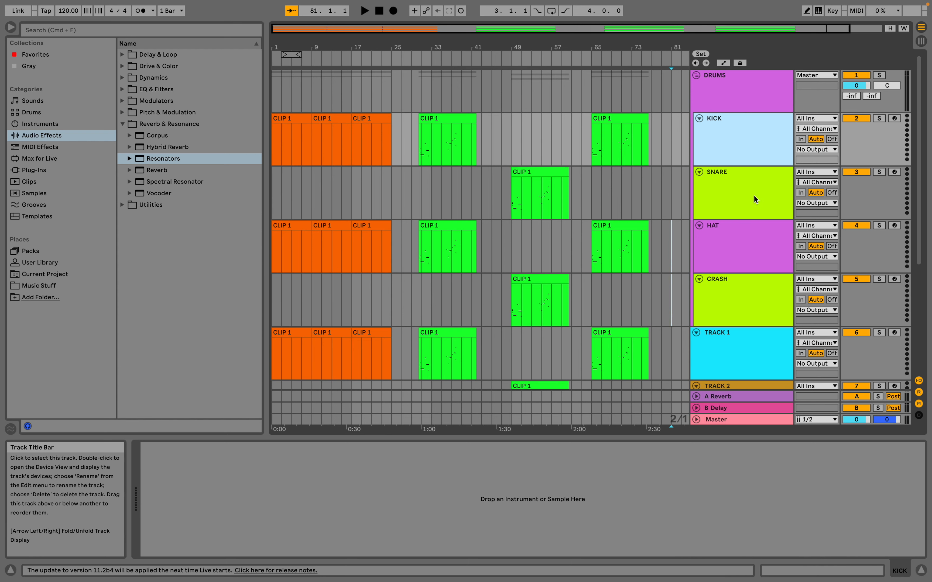
{"action": "left_click", "coordinate": [735, 199]}
{"action": "left_click", "coordinate": [740, 229]}
{"action": "left_click", "coordinate": [734, 291]}
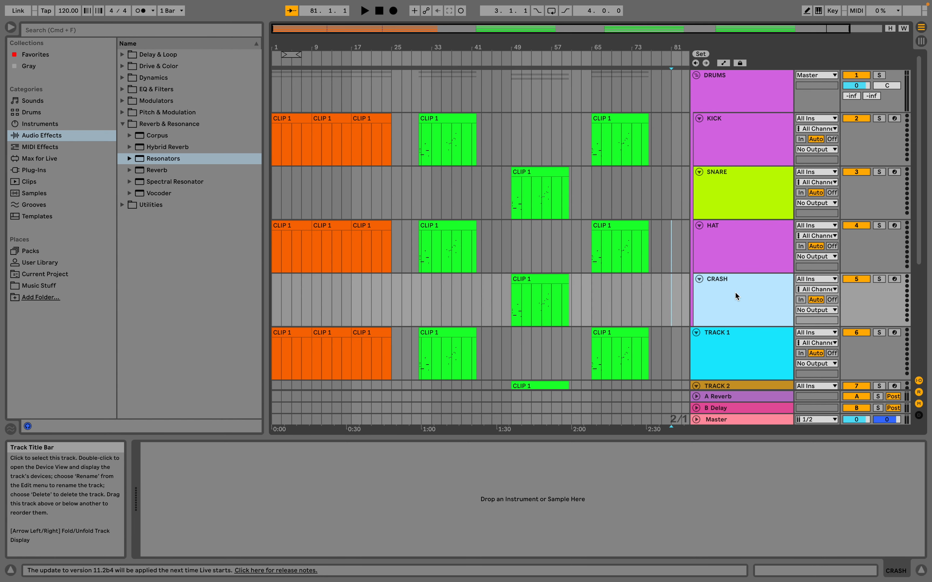
{"action": "left_click", "coordinate": [740, 258]}
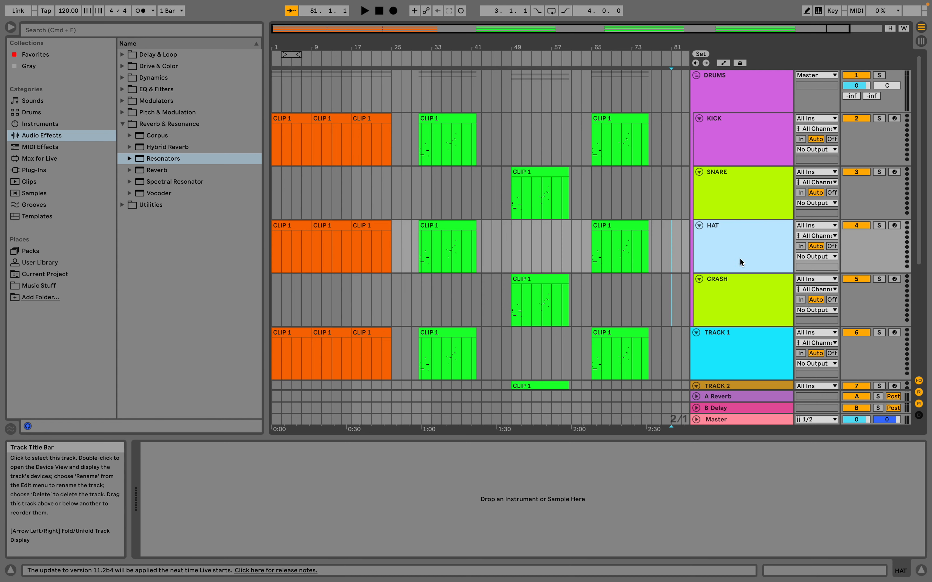
{"action": "left_click", "coordinate": [755, 198]}
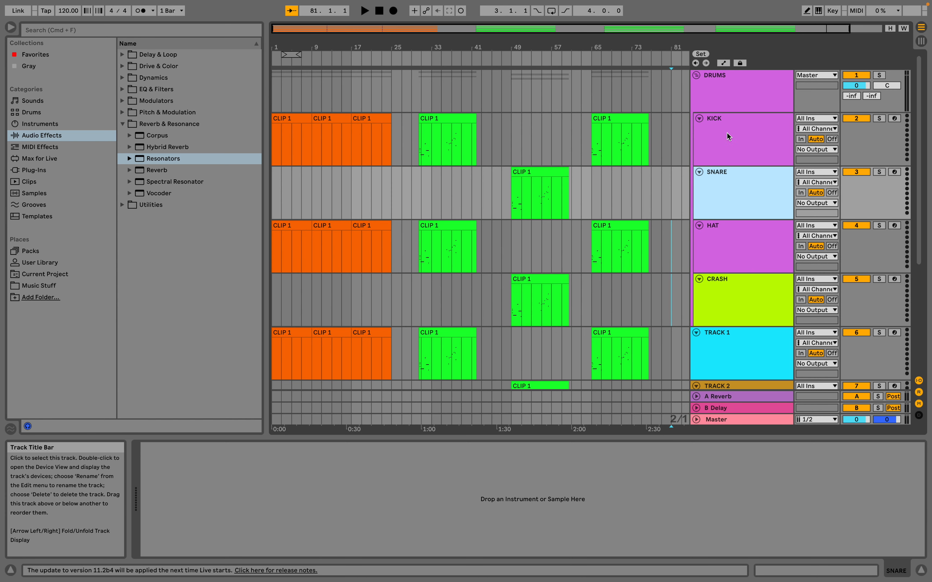
Load the Simpler instrument from the browser's Instruments category onto the KICK track.
{"action": "left_click", "coordinate": [762, 132]}
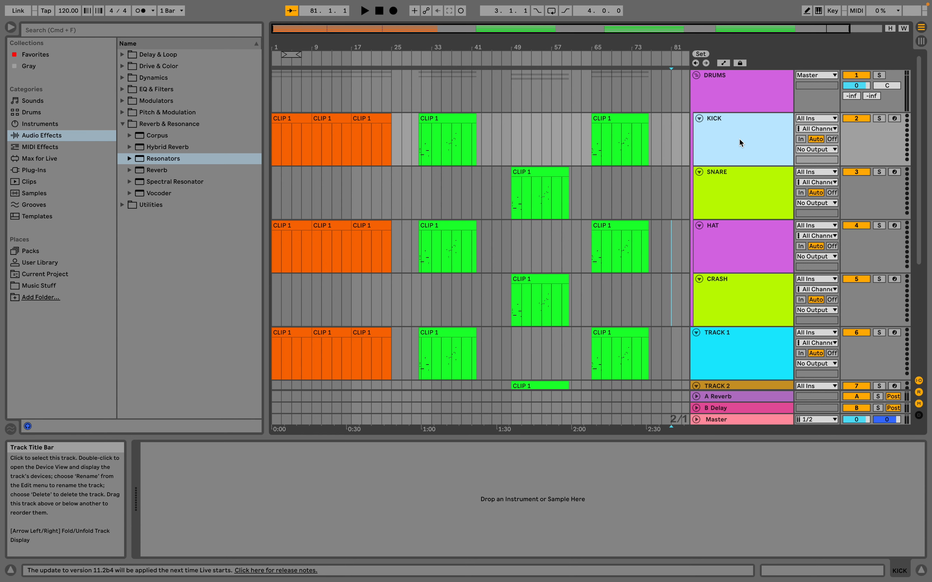
{"action": "left_click", "coordinate": [39, 126]}
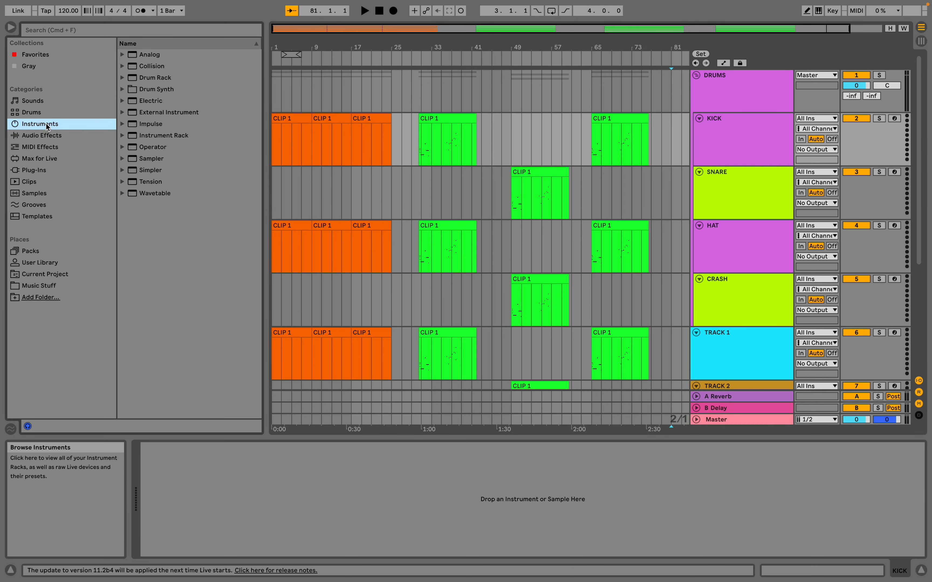
{"action": "left_click", "coordinate": [134, 175]}
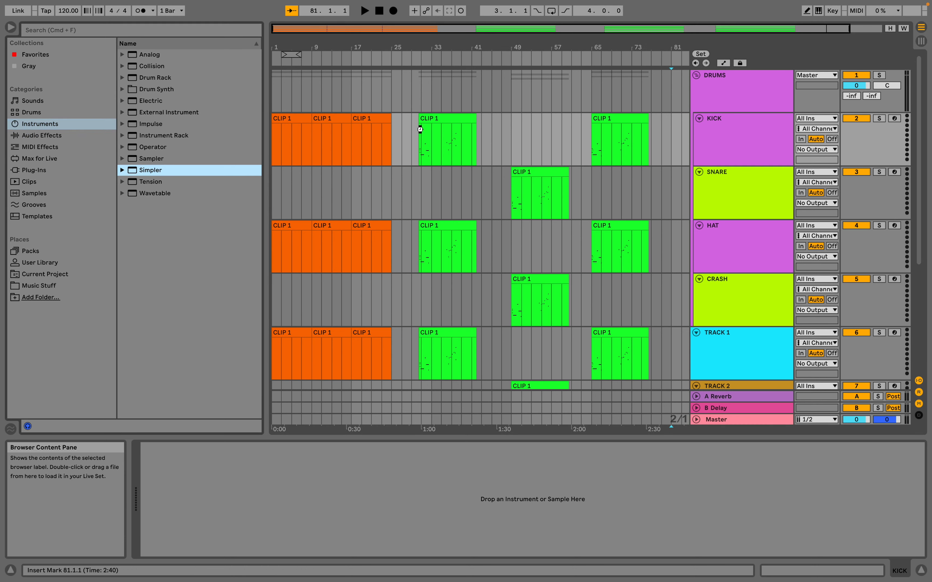
{"action": "left_click_drag", "start_coordinate": [420, 130], "coordinate": [421, 133]}
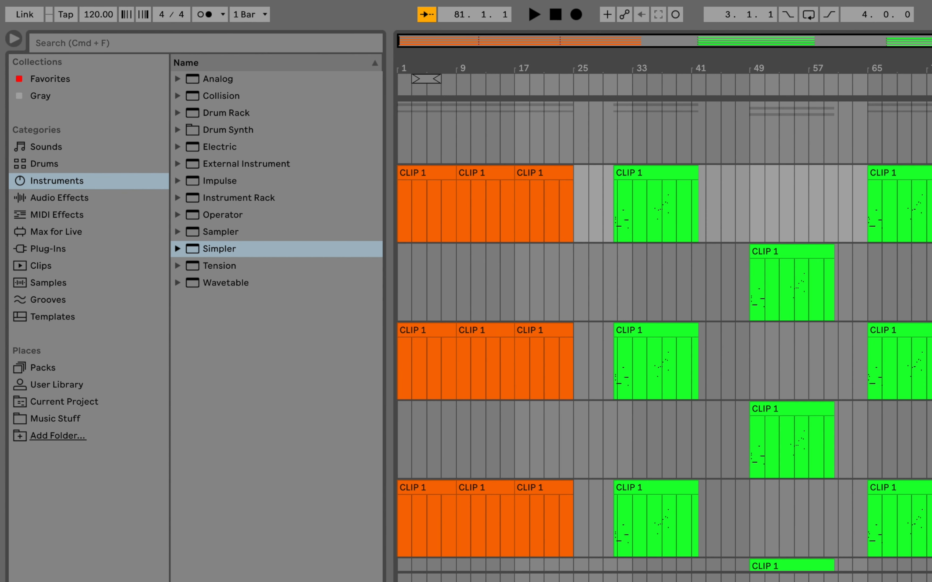
Search the browser for "kick" across all categories and look through the results.
{"action": "key", "text": "super+f"}
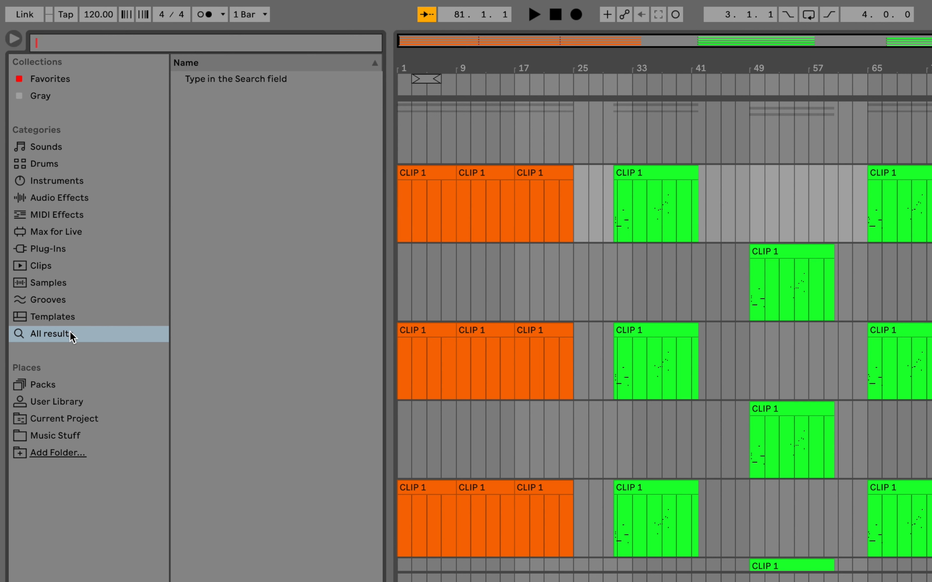
{"action": "type", "text": "kick"}
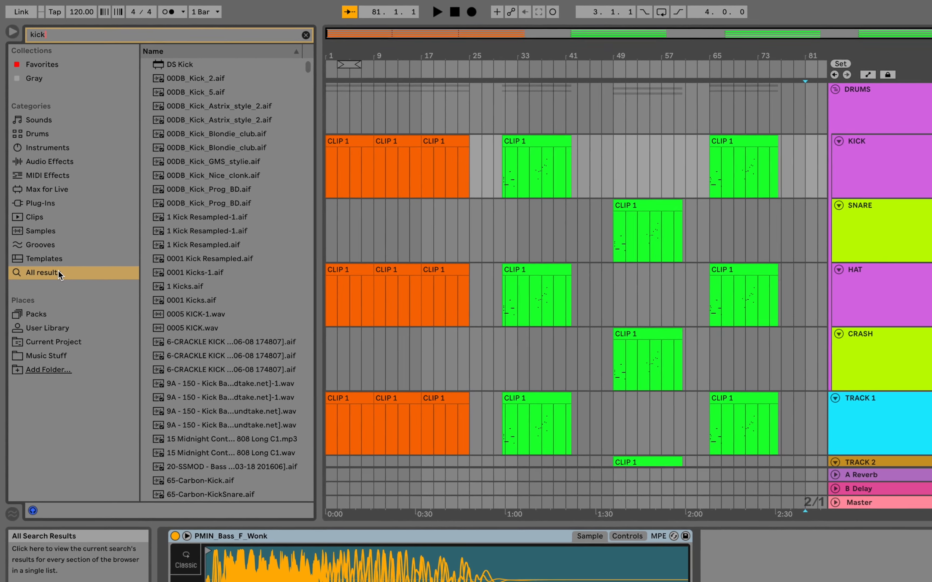
{"action": "scroll", "coordinate": [197, 156], "scroll_direction": "down", "scroll_amount": 7}
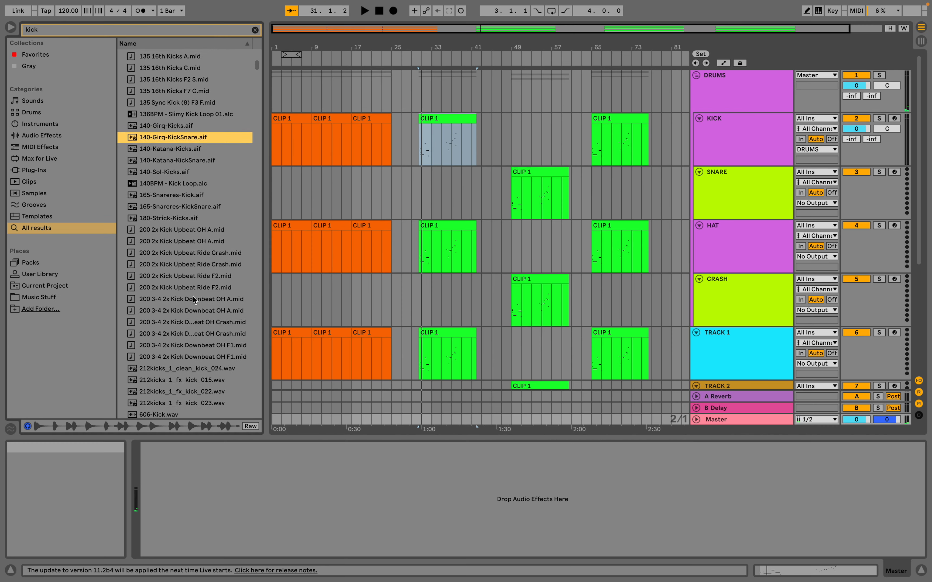
{"action": "scroll", "coordinate": [193, 297], "scroll_direction": "up", "scroll_amount": 15}
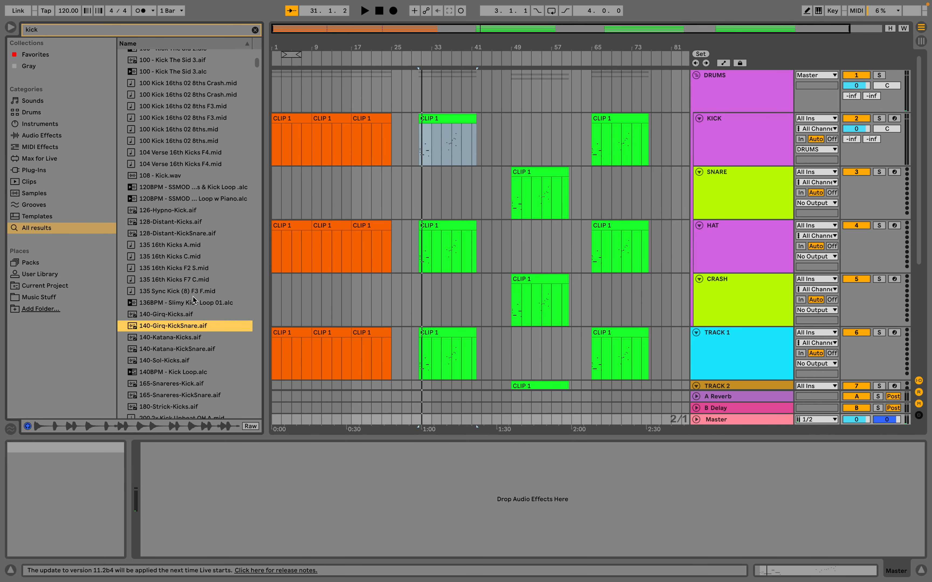
{"action": "scroll", "coordinate": [163, 149], "scroll_direction": "up", "scroll_amount": 5}
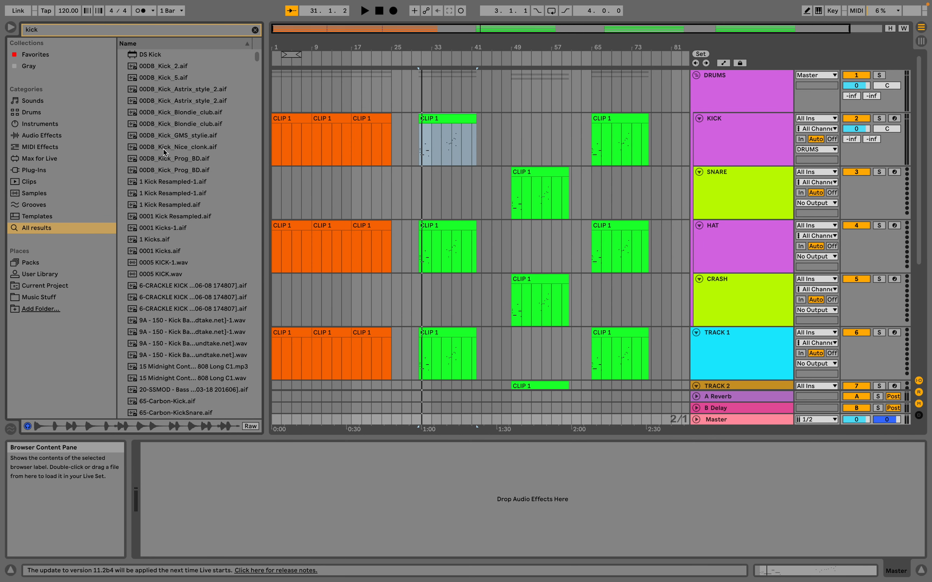
Preview the 00DB_Kick_2.aif sample and load it into the Simpler on the KICK track.
{"action": "left_click", "coordinate": [170, 68]}
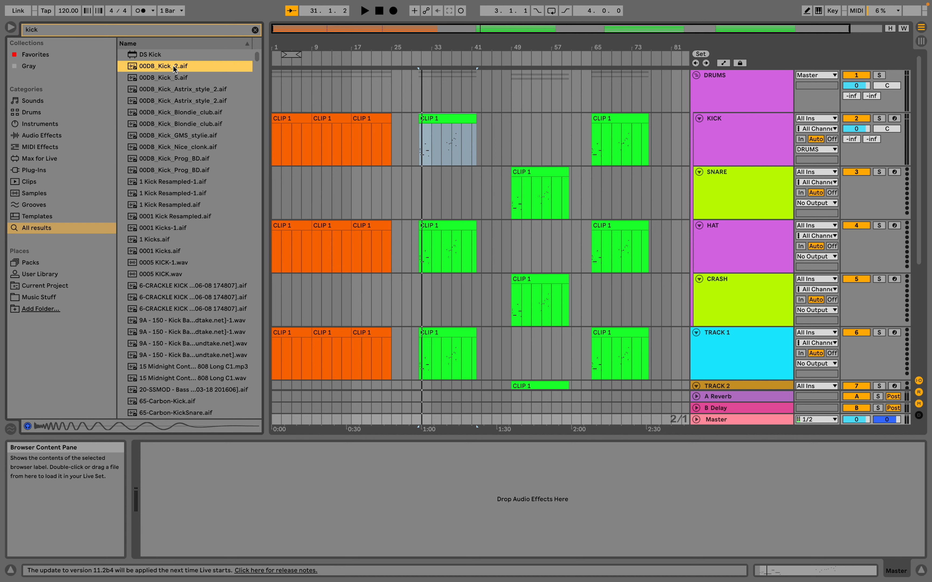
{"action": "left_click", "coordinate": [735, 144]}
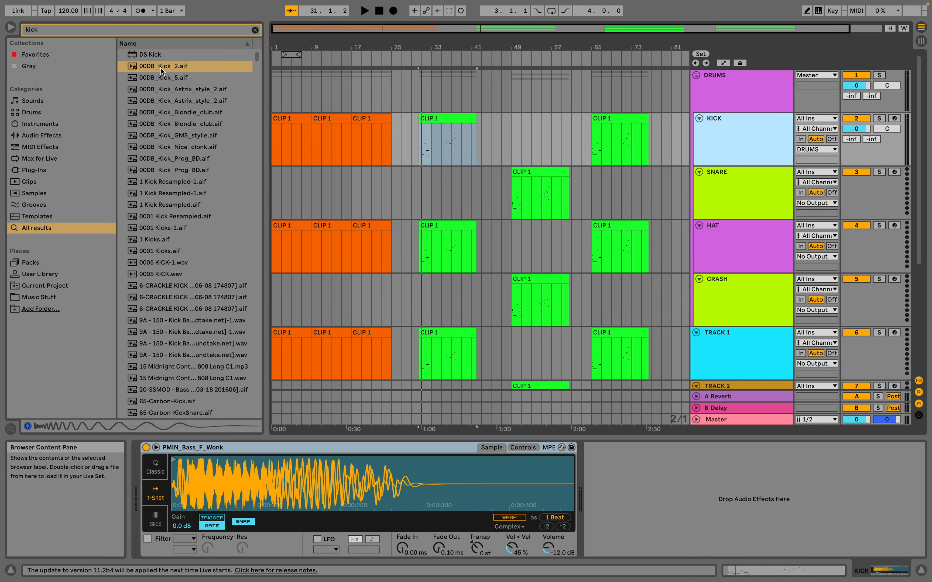
{"action": "left_click_drag", "start_coordinate": [161, 68], "coordinate": [173, 82]}
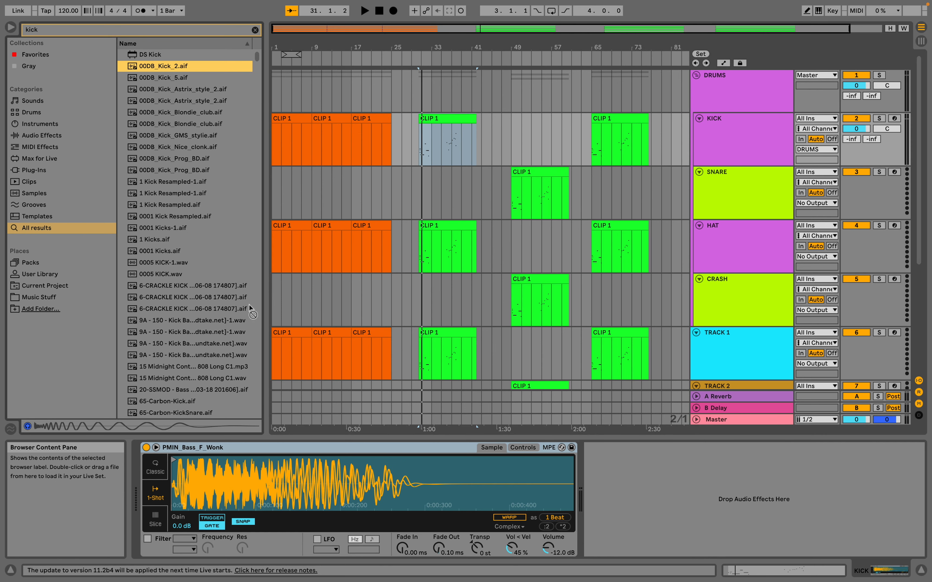
{"action": "left_click_drag", "start_coordinate": [245, 457], "coordinate": [252, 481]}
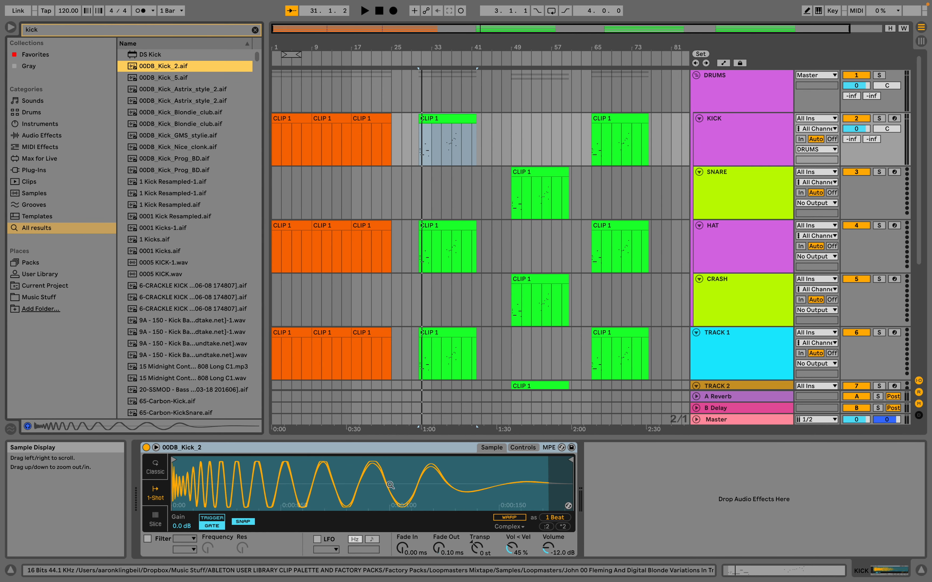
Delete the Simpler from the KICK track and load 00DB_Kick_2.aif directly into its empty device chain.
{"action": "left_click", "coordinate": [295, 449]}
{"action": "key", "text": "Delete"}
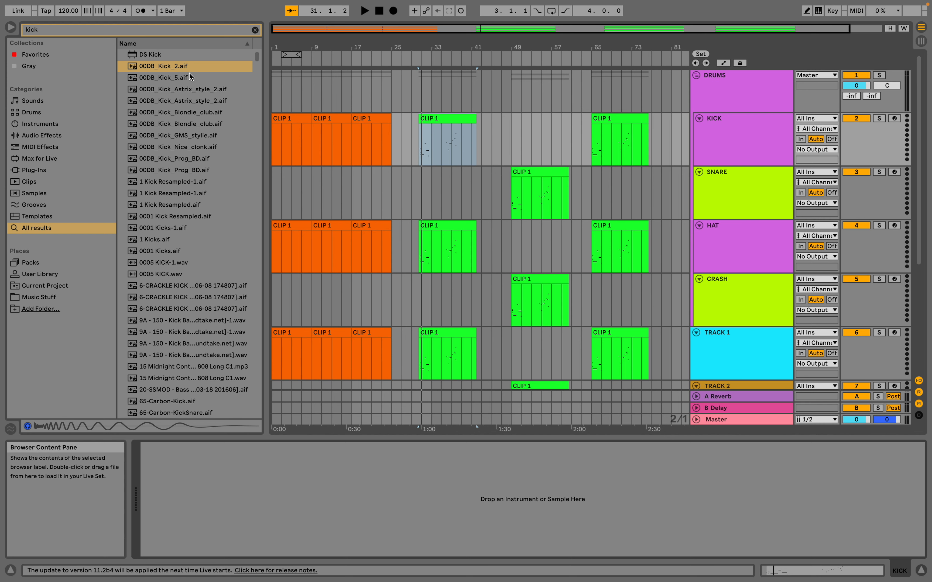
{"action": "left_click_drag", "start_coordinate": [192, 66], "coordinate": [209, 488]}
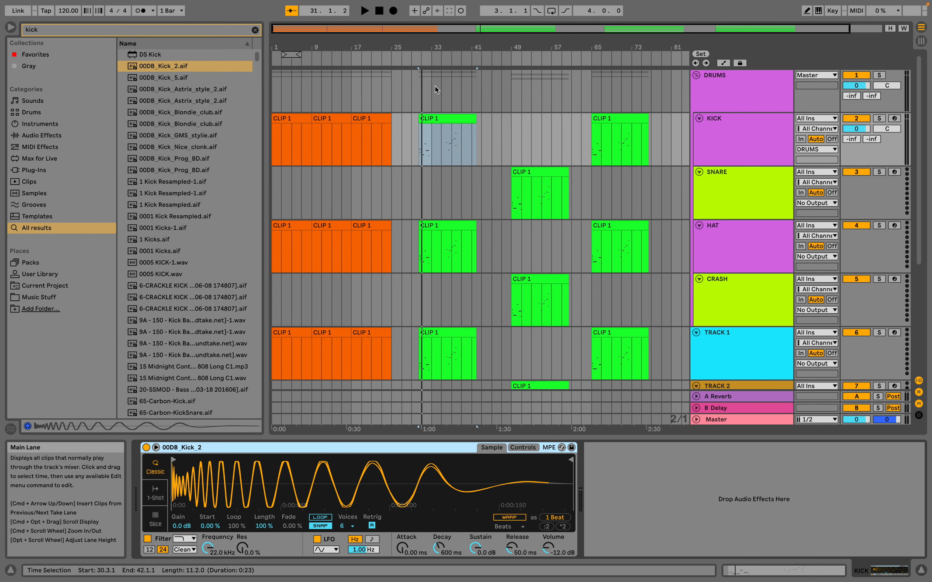
Loop the KICK clip's section from 30.3.1 to 33.1.1 and play it back briefly.
{"action": "double_click", "coordinate": [426, 46]}
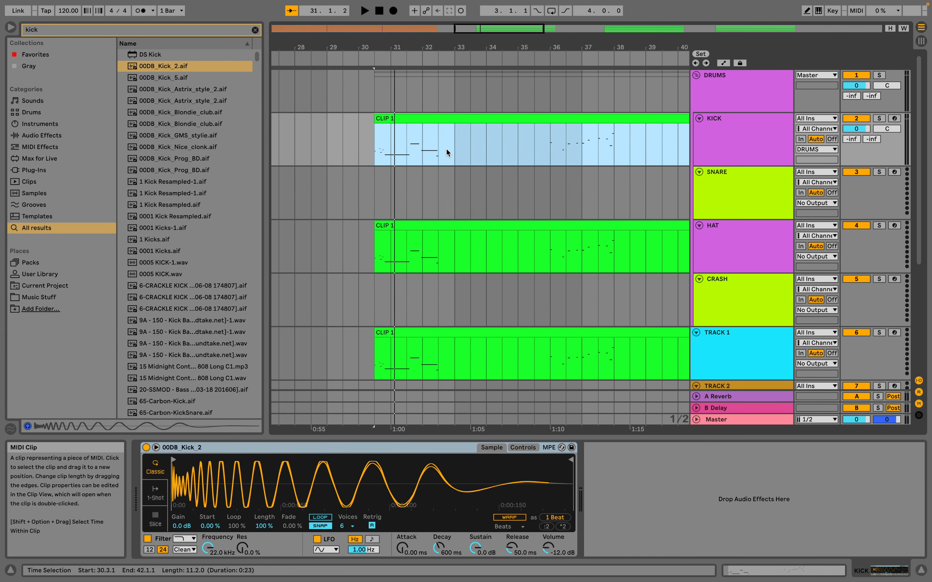
{"action": "left_click_drag", "start_coordinate": [456, 150], "coordinate": [379, 155]}
{"action": "key", "text": "super+l"}
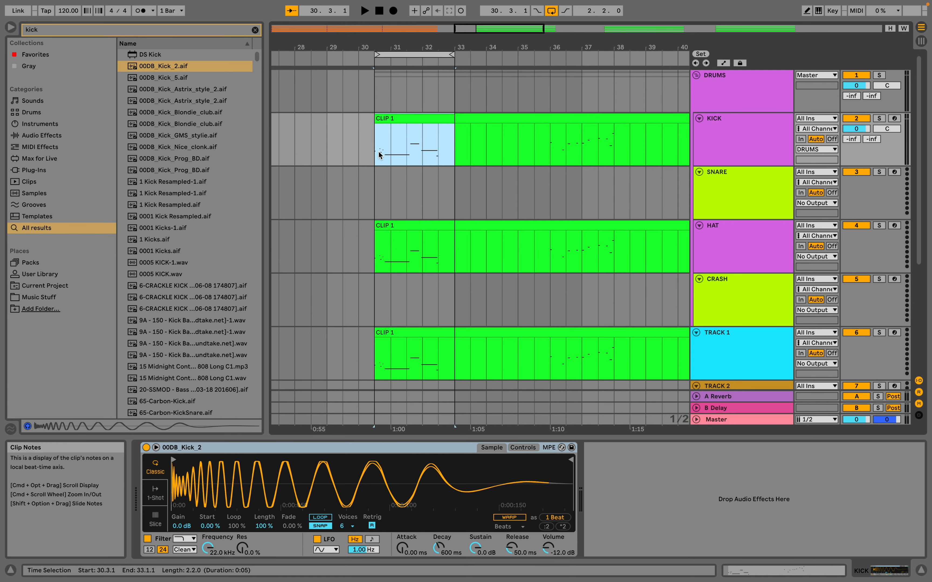
{"action": "key", "text": "space"}
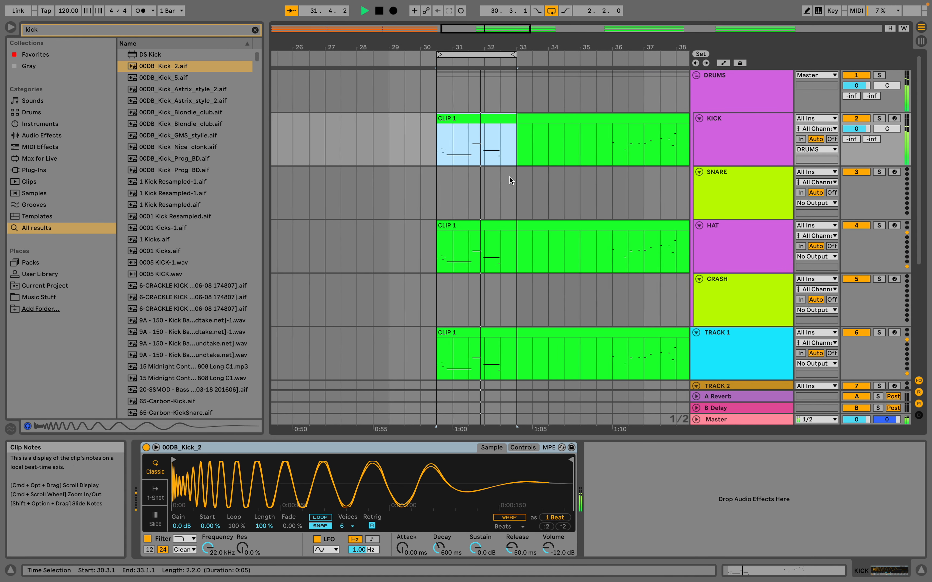
{"action": "key", "text": "space"}
Split the KICK track's CLIP 1 at bar 33 and open its first part in an enlarged note editor.
{"action": "left_click", "coordinate": [466, 119]}
{"action": "left_click", "coordinate": [490, 145]}
{"action": "key", "text": "super+e"}
{"action": "double_click", "coordinate": [467, 119]}
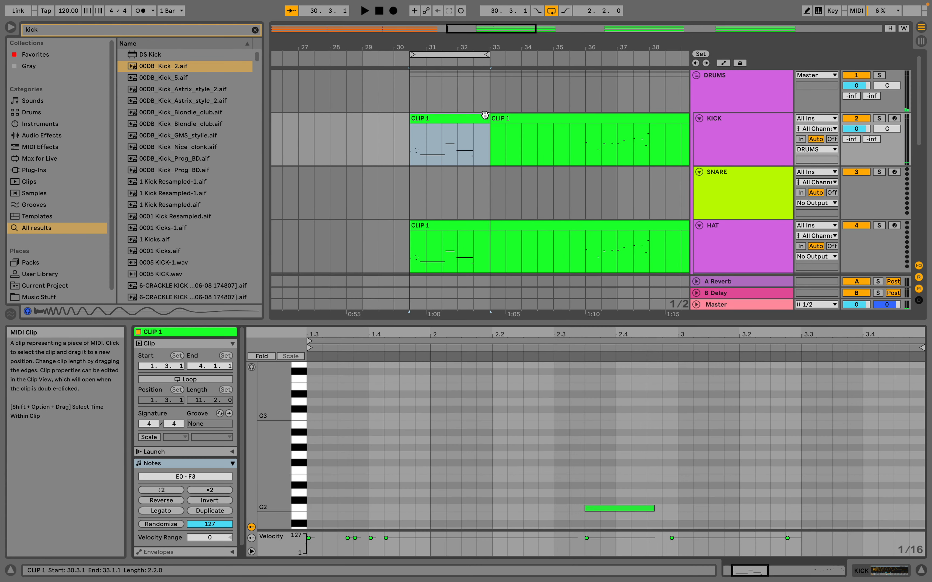
{"action": "left_click_drag", "start_coordinate": [380, 323], "coordinate": [402, 82]}
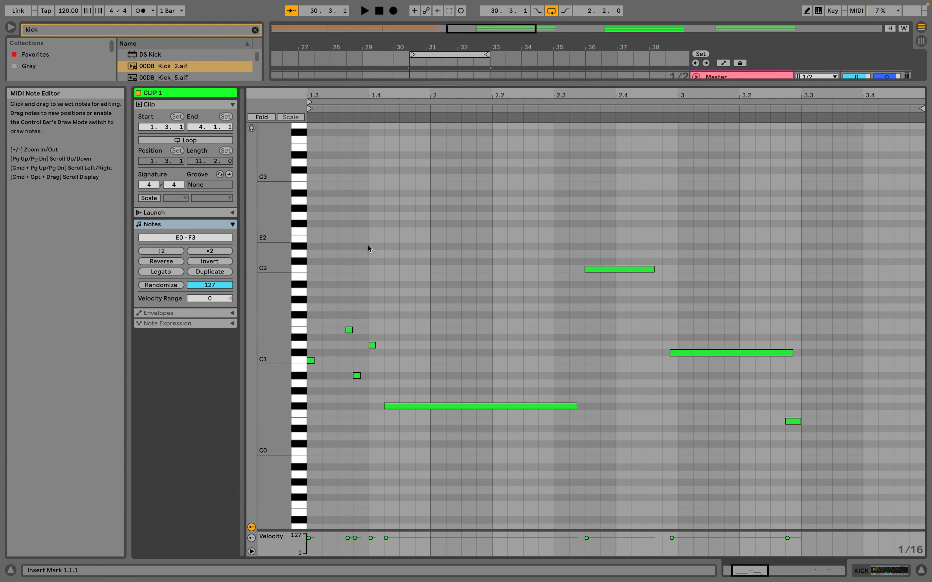
Replace all notes in the clip with a continuous row of quarter-note C1 notes from 1.3 to the clip's end.
{"action": "key", "text": "super+a"}
{"action": "key", "text": "Delete"}
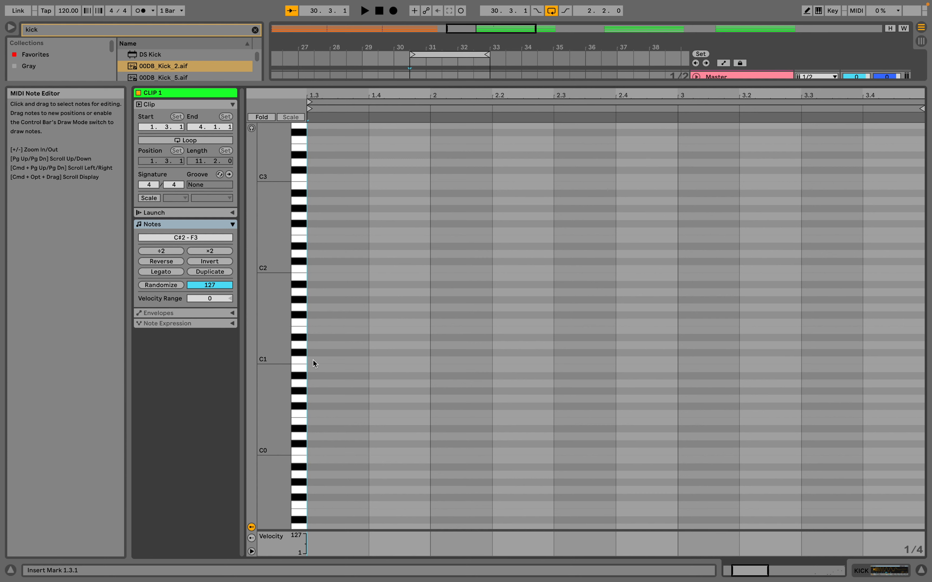
{"action": "key", "text": "b"}
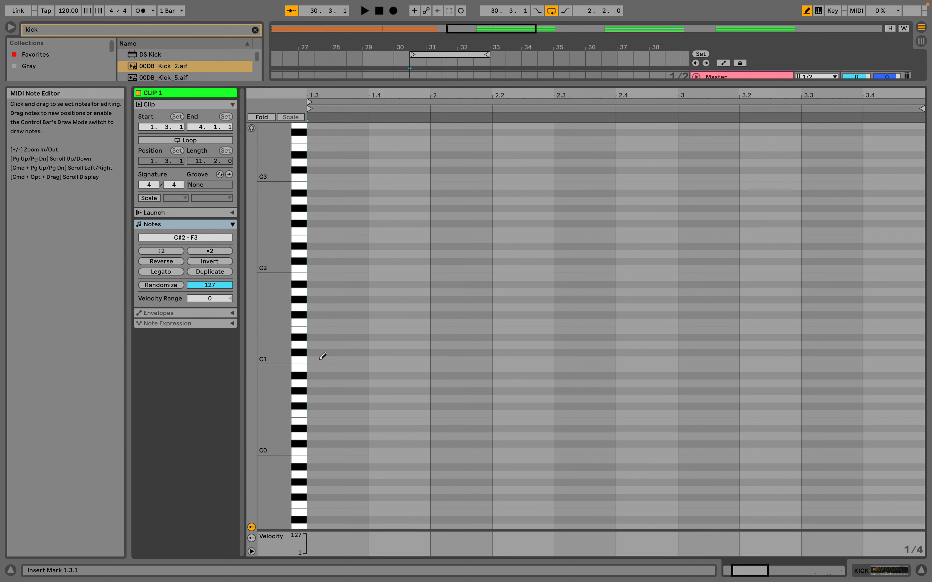
{"action": "mouse_move", "coordinate": [321, 360]}
{"action": "left_mouse_down"}
{"action": "mouse_move", "coordinate": [883, 348]}
{"action": "mouse_move", "coordinate": [595, 355]}
{"action": "left_mouse_up"}
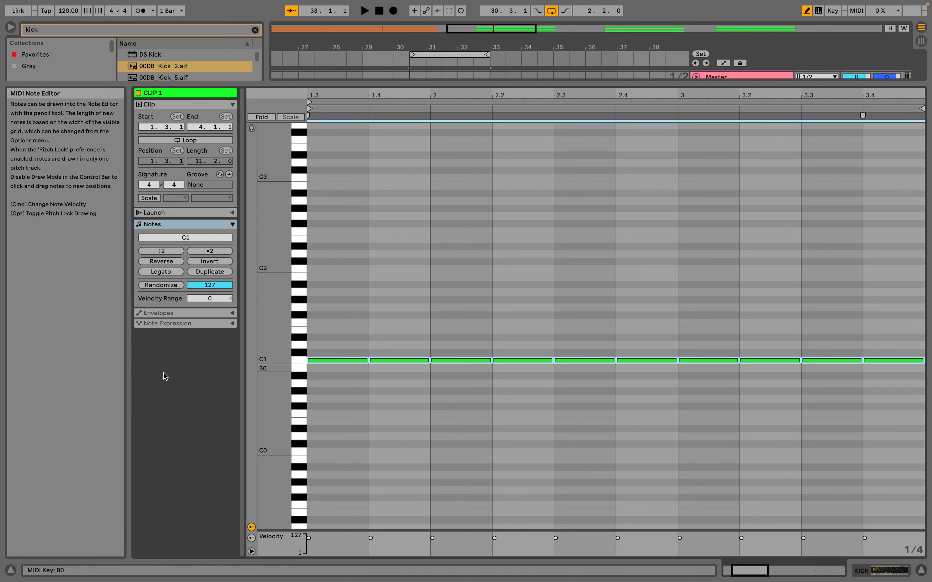
Turn on note preview in the MIDI editor, play the looped kick pattern and shrink the editor again.
{"action": "left_click", "coordinate": [251, 128]}
{"action": "key", "text": "space"}
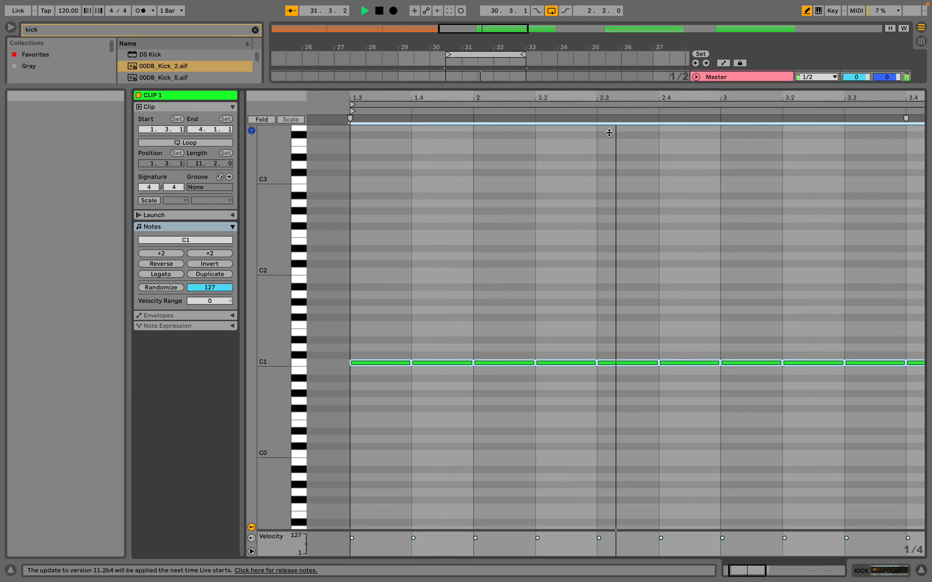
{"action": "left_click_drag", "start_coordinate": [612, 85], "coordinate": [613, 328]}
{"action": "scroll", "coordinate": [440, 135], "scroll_direction": "up", "scroll_amount": 2}
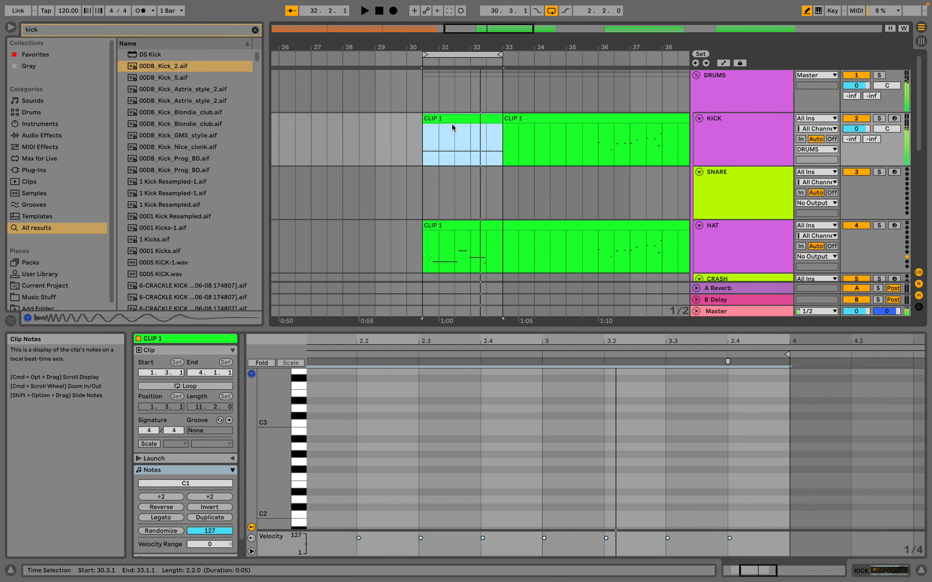
Compare the device chains of the DRUMS group, the KICK track and the SNARE track.
{"action": "left_click", "coordinate": [723, 150]}
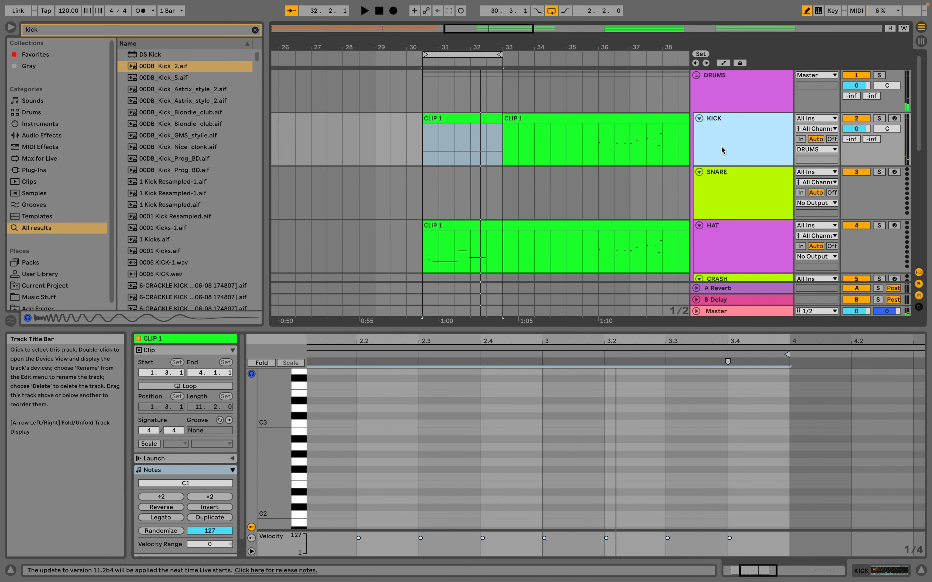
{"action": "left_click", "coordinate": [728, 93]}
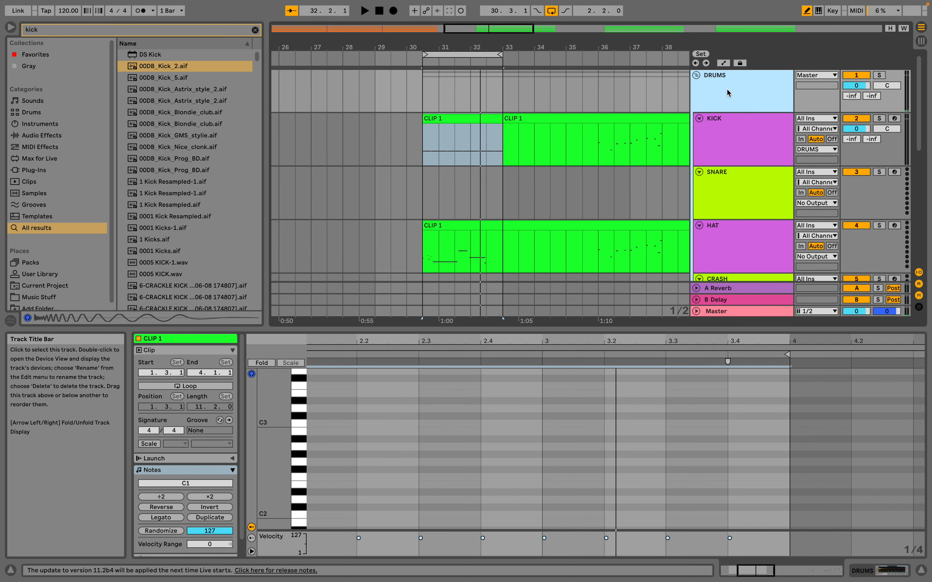
{"action": "key", "text": "shift+Tab"}
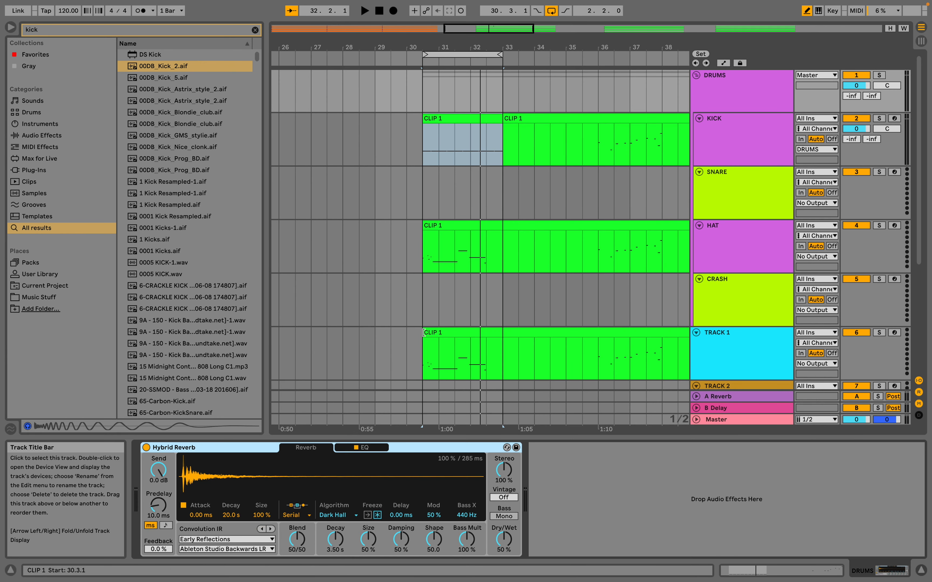
{"action": "left_click", "coordinate": [746, 140]}
{"action": "left_click", "coordinate": [736, 197]}
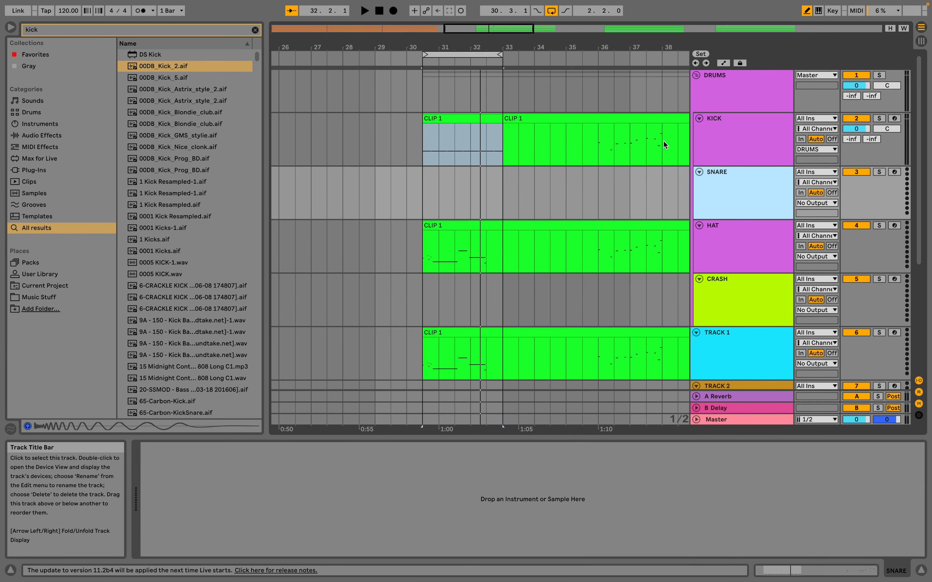
Delete the green CLIP 1 clips starting at 30.3.1 on the HAT track and the TRACK 1 below CRASH.
{"action": "left_click_drag", "start_coordinate": [467, 173], "coordinate": [420, 164]}
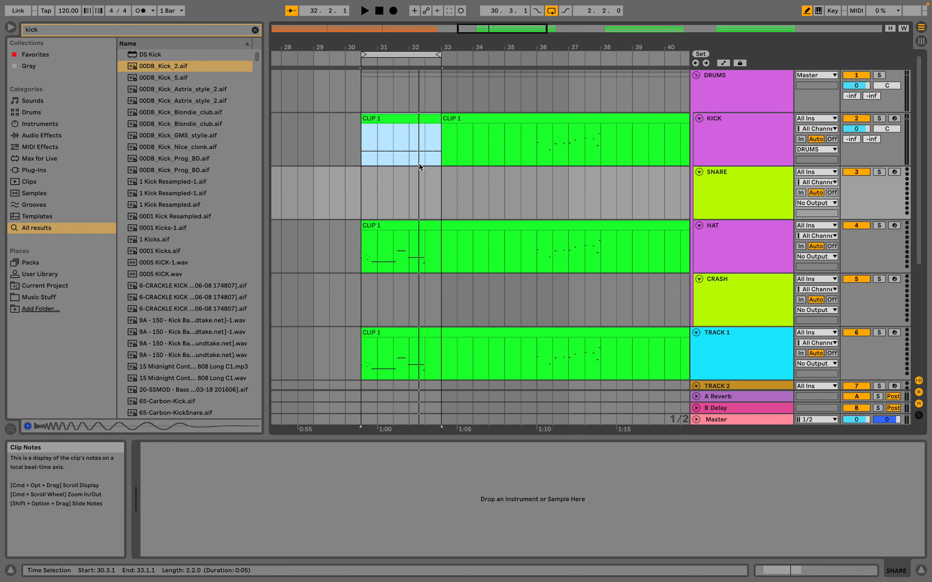
{"action": "left_click", "coordinate": [412, 233]}
{"action": "left_click_drag", "start_coordinate": [412, 233], "coordinate": [384, 333]}
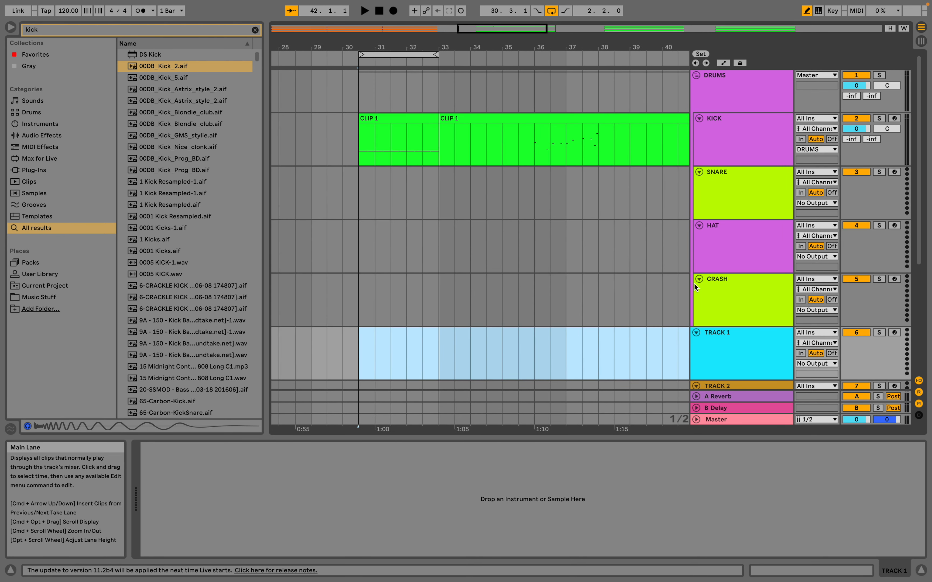
Delete all the TRACK 1 and TRACK 2 tracks below the CRASH track.
{"action": "left_click", "coordinate": [741, 346]}
{"action": "key", "text": "ctrl+d"}
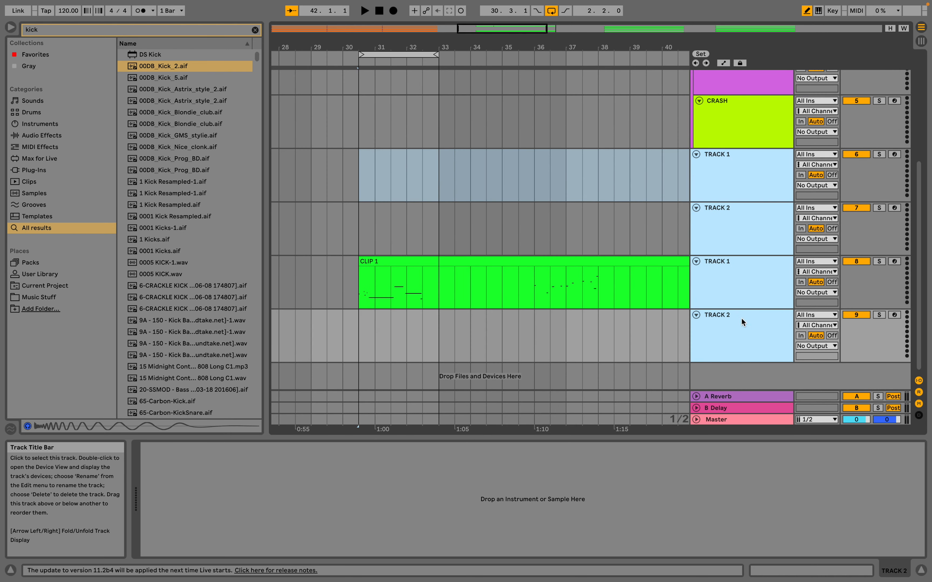
{"action": "key", "text": "Delete"}
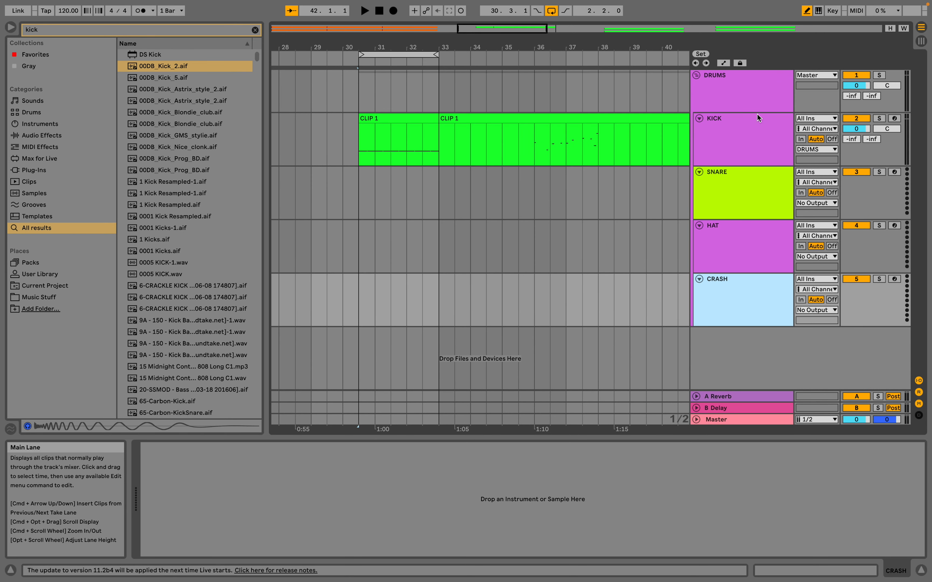
Recolour the KICK, SNARE, HAT and CRASH tracks white.
{"action": "left_click", "coordinate": [753, 146]}
{"action": "left_click", "coordinate": [752, 281], "text": "shift"}
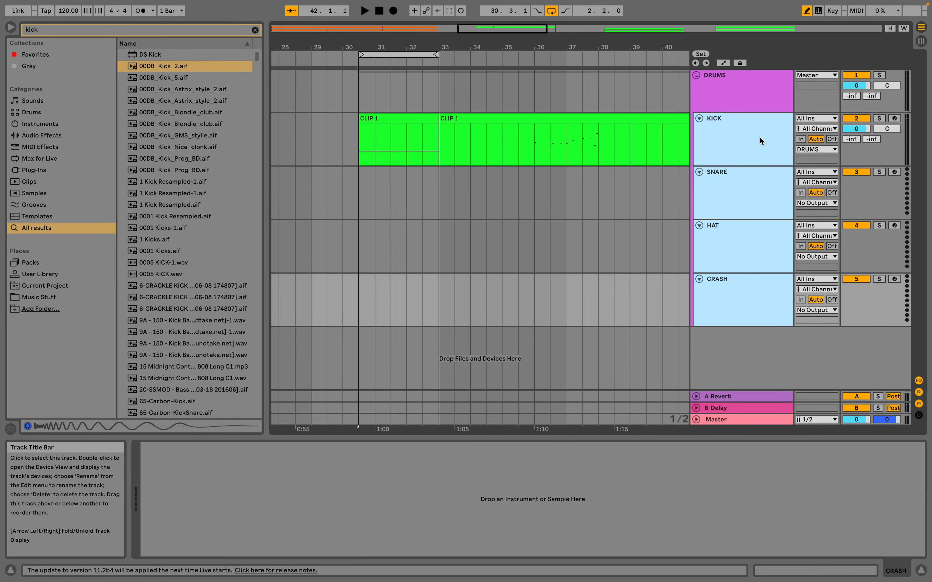
{"action": "right_click", "coordinate": [761, 140]}
{"action": "left_click", "coordinate": [904, 305]}
{"action": "left_click", "coordinate": [760, 139]}
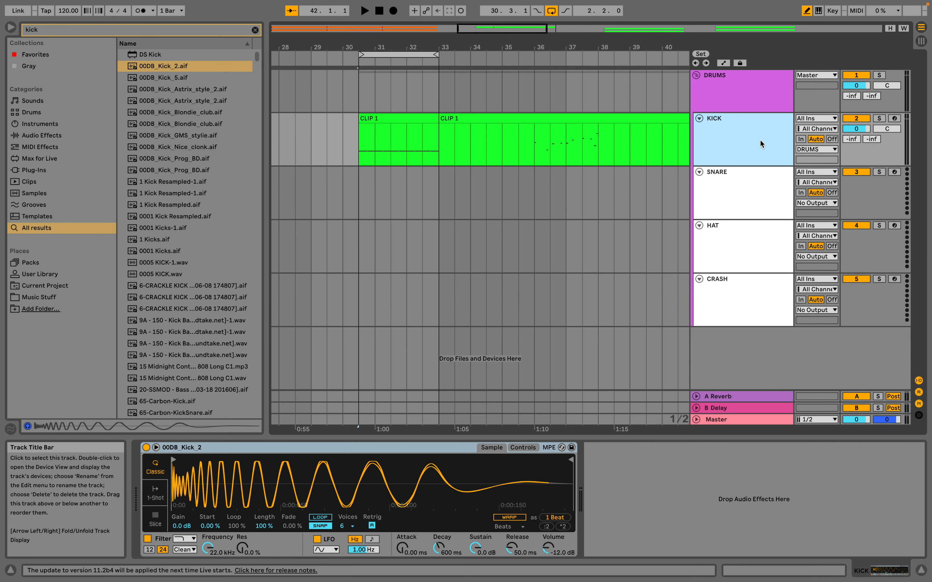
Delete the KICK track's CLIP 1 starting at bar 33 and copy the remaining clip onto the SNARE track.
{"action": "left_click", "coordinate": [471, 118]}
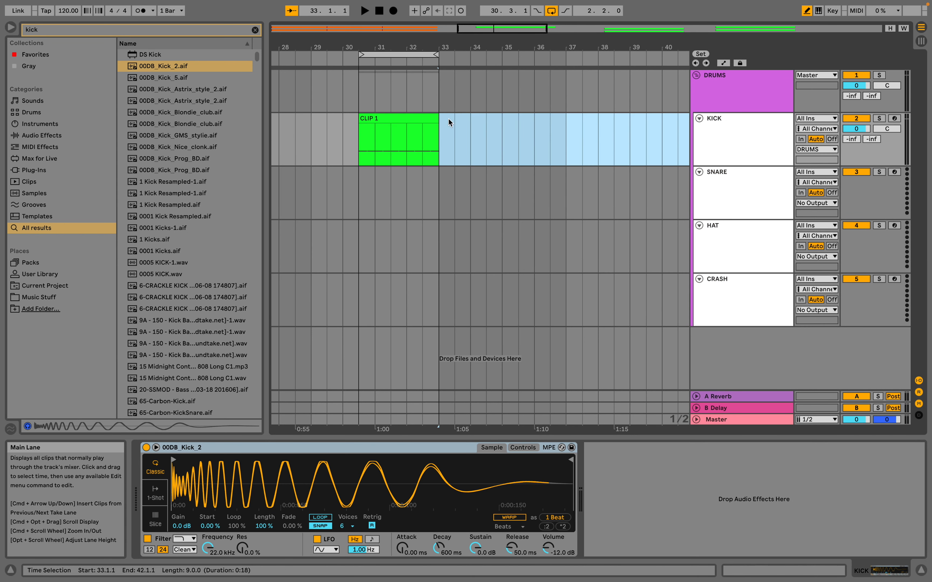
{"action": "key", "text": "super+z"}
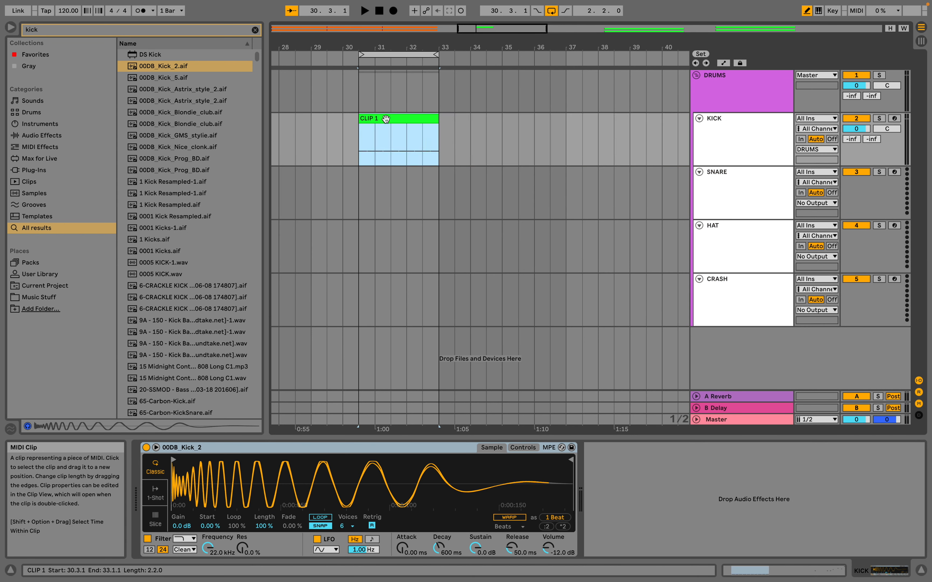
{"action": "left_click_drag", "start_coordinate": [386, 118], "coordinate": [387, 172]}
Open the copied clip on the SNARE track and examine its notes in the enlarged note editor.
{"action": "double_click", "coordinate": [387, 172]}
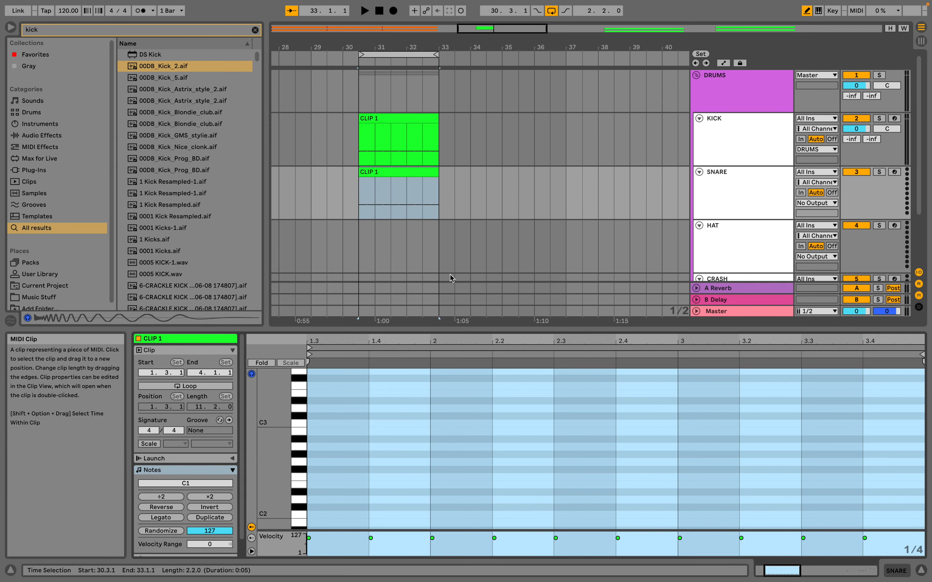
{"action": "left_click_drag", "start_coordinate": [425, 329], "coordinate": [430, 58]}
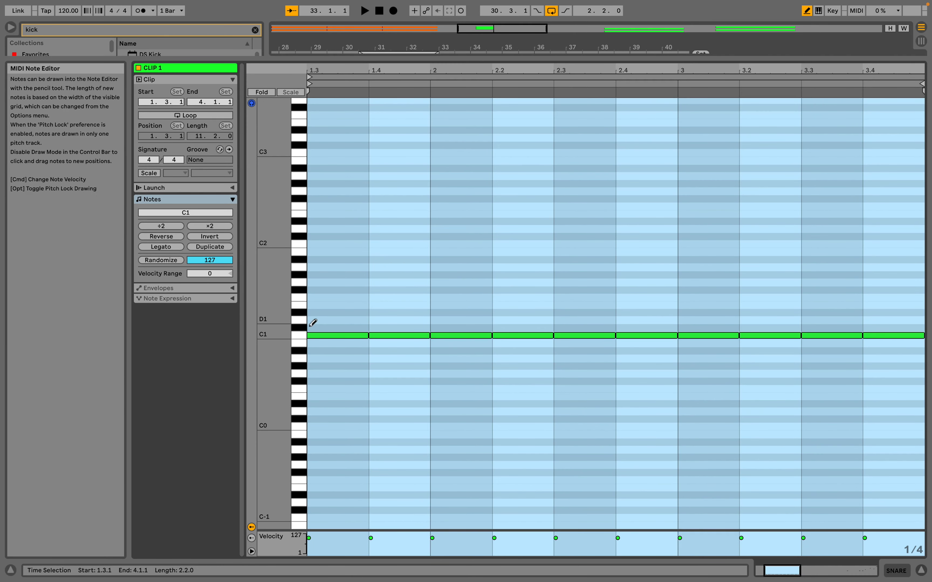
{"action": "left_click", "coordinate": [302, 338]}
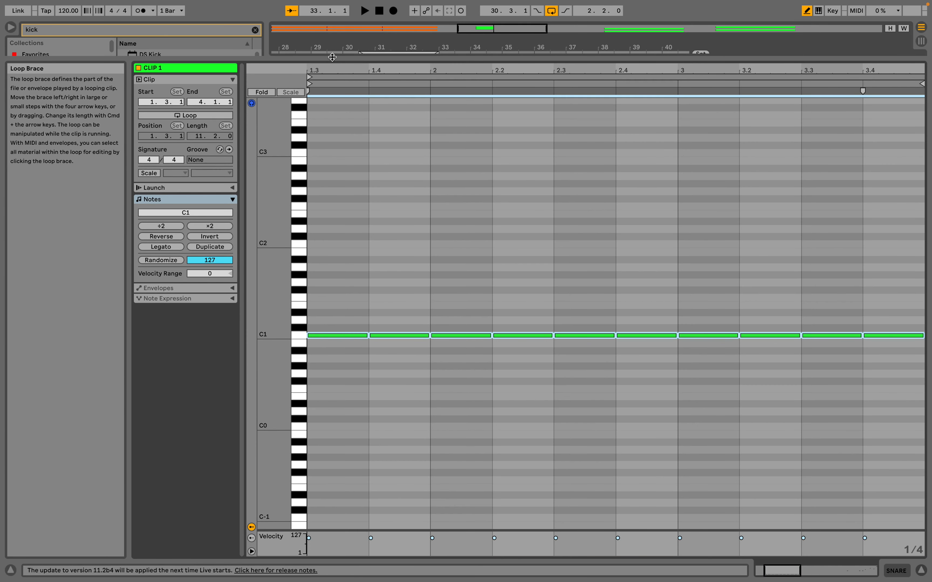
{"action": "left_click_drag", "start_coordinate": [339, 58], "coordinate": [337, 313]}
Search the browser for "snare" and audition 100 - Snare Rumba.wav, 140Bpm - G# - Snares.wav and 140-Girq-Snares.aif.
{"action": "key", "text": "super+f"}
{"action": "type", "text": "snare"}
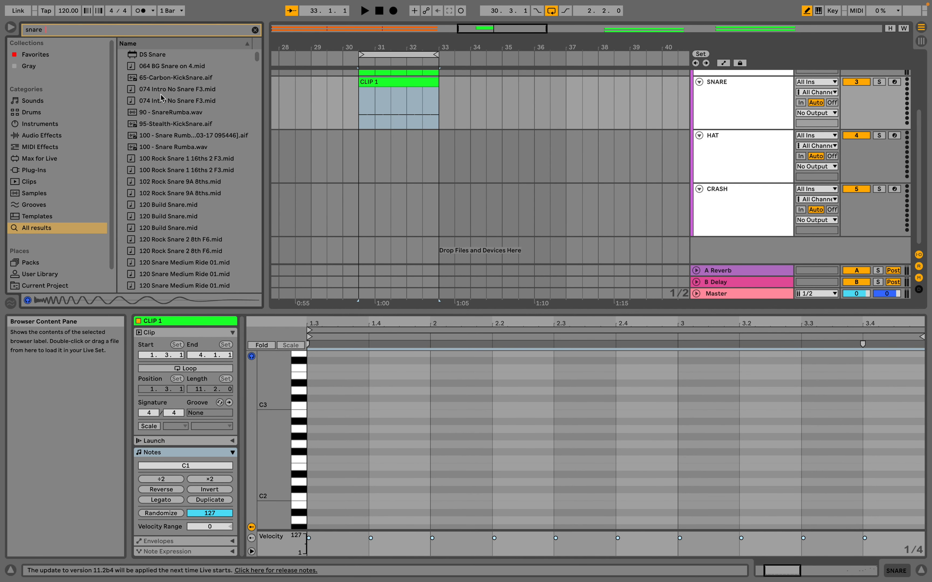
{"action": "left_click", "coordinate": [144, 217]}
{"action": "left_click", "coordinate": [156, 143]}
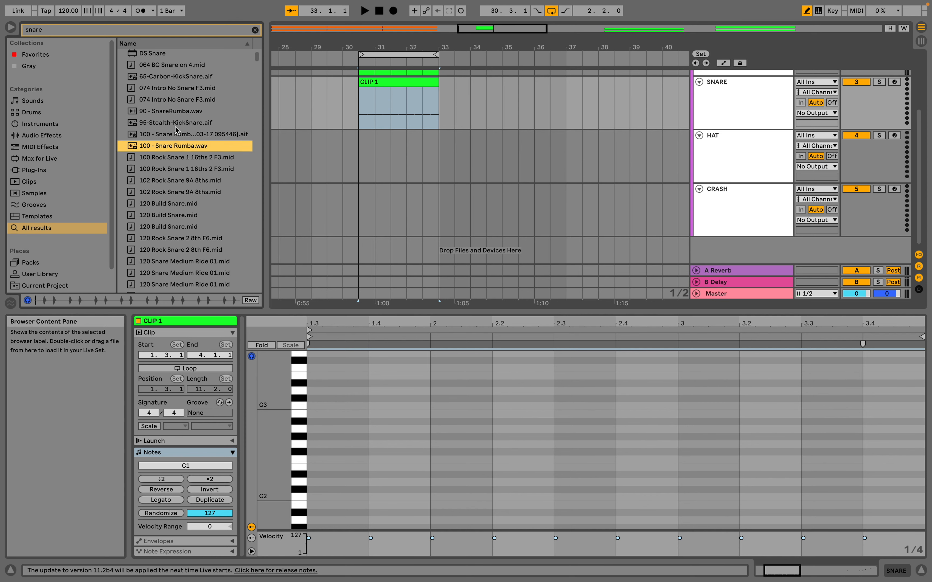
{"action": "scroll", "coordinate": [178, 126], "scroll_direction": "down", "scroll_amount": 10}
{"action": "left_click", "coordinate": [171, 168]}
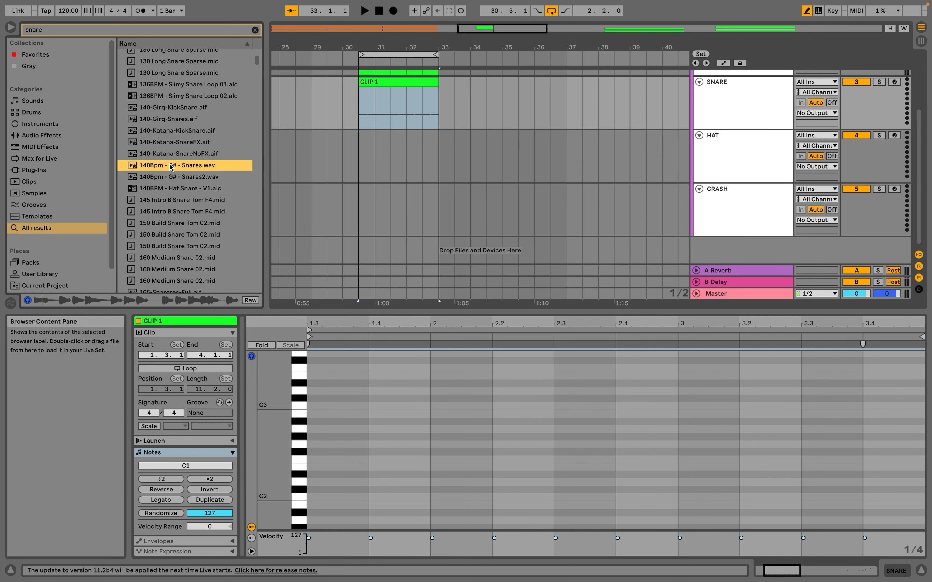
{"action": "left_click", "coordinate": [175, 120]}
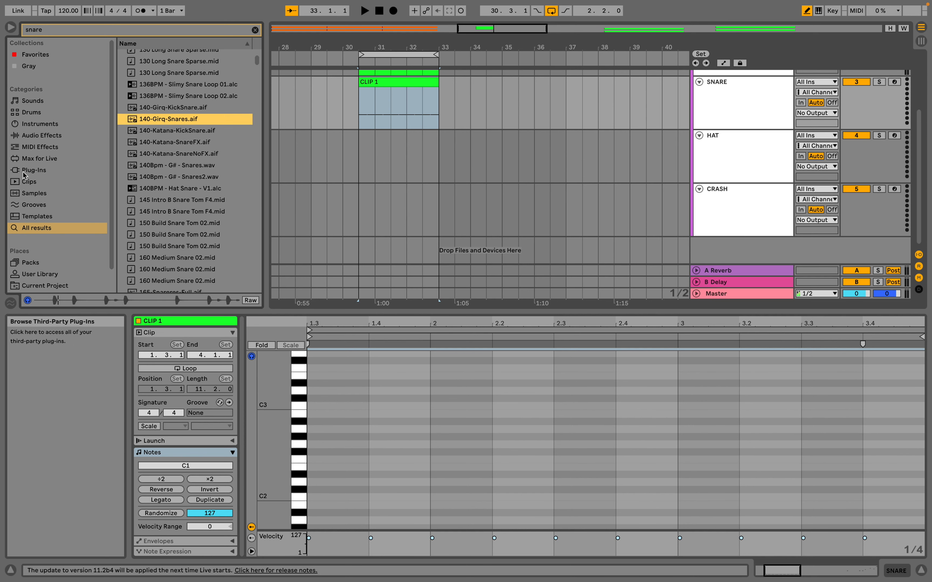
Audition the snare samples from AB-Snare 1.wav to AB_Snare4_Stick.wav in the search results, finishing on AB_Snare3_Stick.wav.
{"action": "scroll", "coordinate": [162, 200], "scroll_direction": "down", "scroll_amount": 15}
{"action": "left_click", "coordinate": [174, 209]}
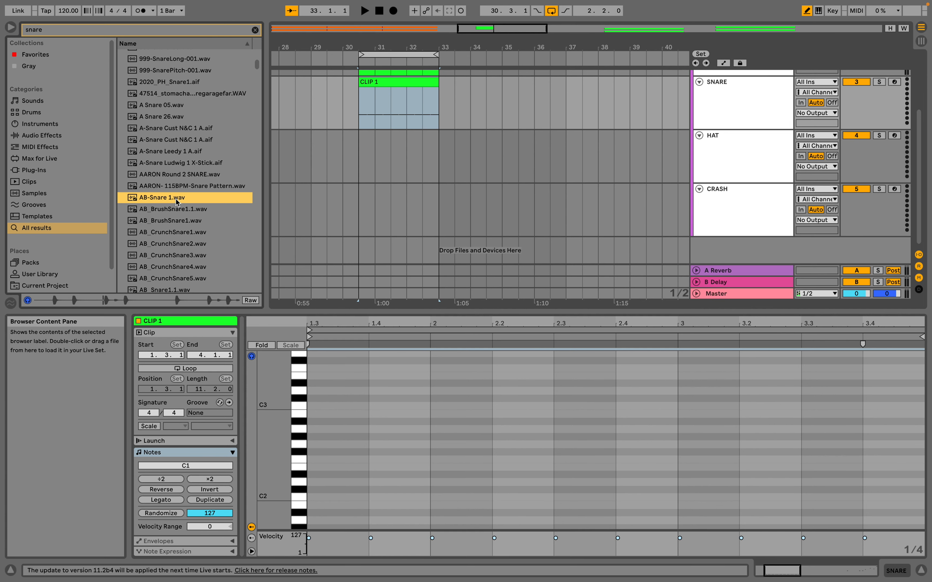
{"action": "left_click", "coordinate": [174, 222]}
{"action": "left_click", "coordinate": [170, 244]}
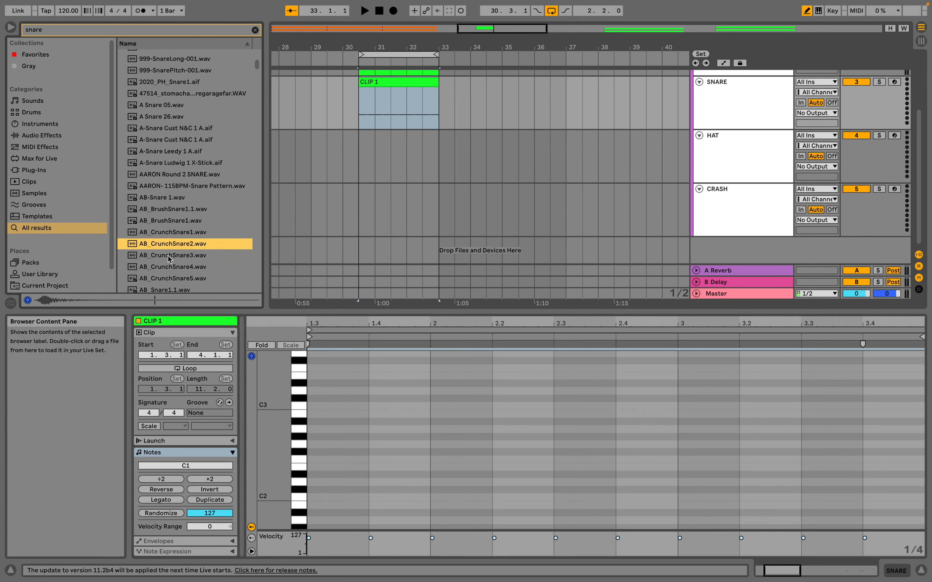
{"action": "left_click", "coordinate": [169, 289]}
{"action": "scroll", "coordinate": [169, 269], "scroll_direction": "down", "scroll_amount": 4}
{"action": "left_click", "coordinate": [177, 186]}
{"action": "left_click", "coordinate": [170, 197]}
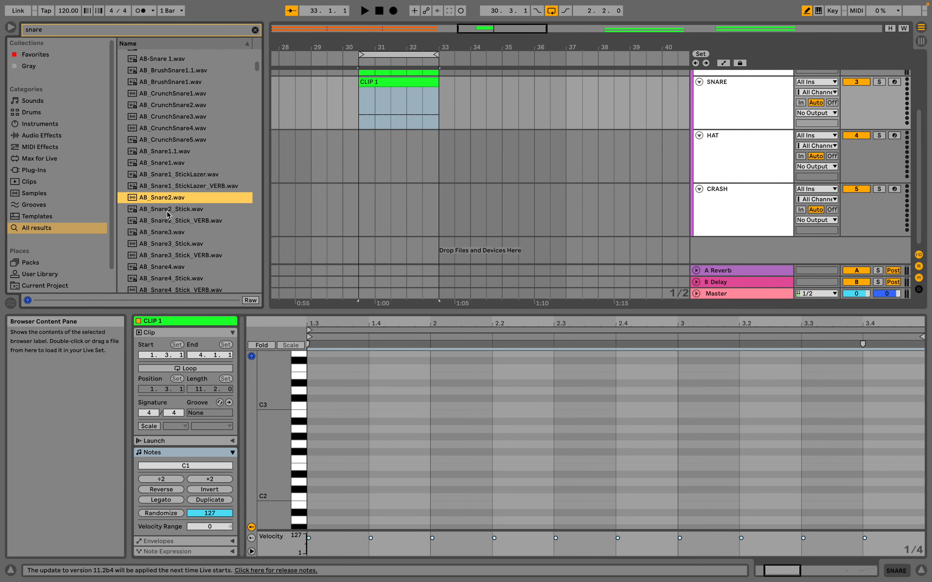
{"action": "left_click", "coordinate": [168, 221]}
{"action": "left_click", "coordinate": [166, 244]}
{"action": "left_click", "coordinate": [166, 233]}
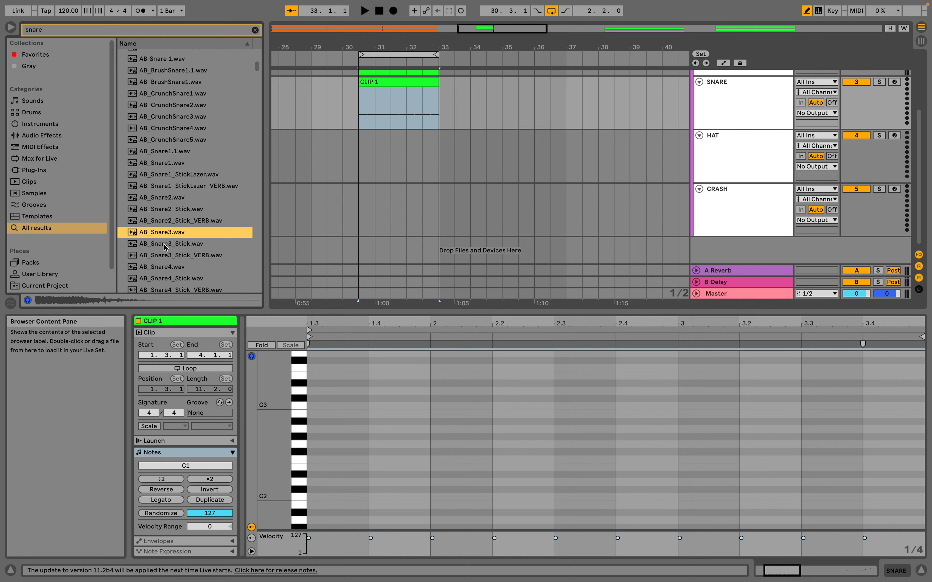
{"action": "left_click", "coordinate": [159, 291]}
{"action": "left_click", "coordinate": [161, 264]}
{"action": "left_click", "coordinate": [162, 275]}
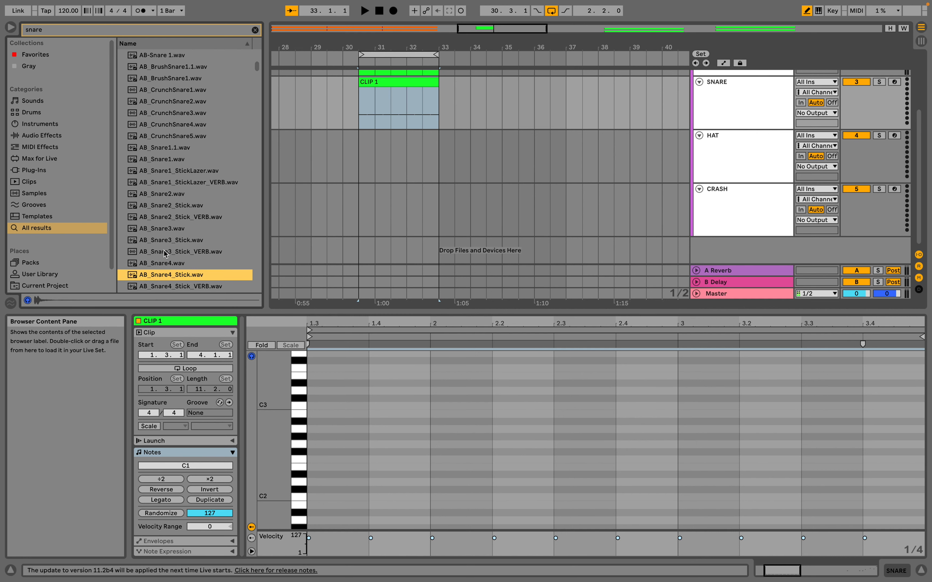
{"action": "left_click", "coordinate": [163, 243]}
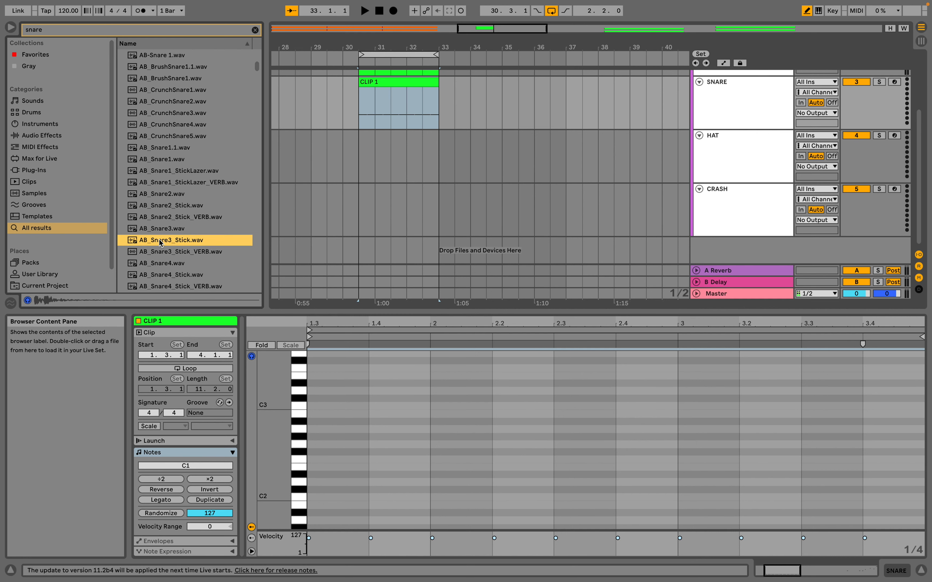
Load AB_Snare3_Stick.wav as the instrument on the SNARE track.
{"action": "key", "text": "shift+Tab"}
{"action": "key", "text": "shift+Tab"}
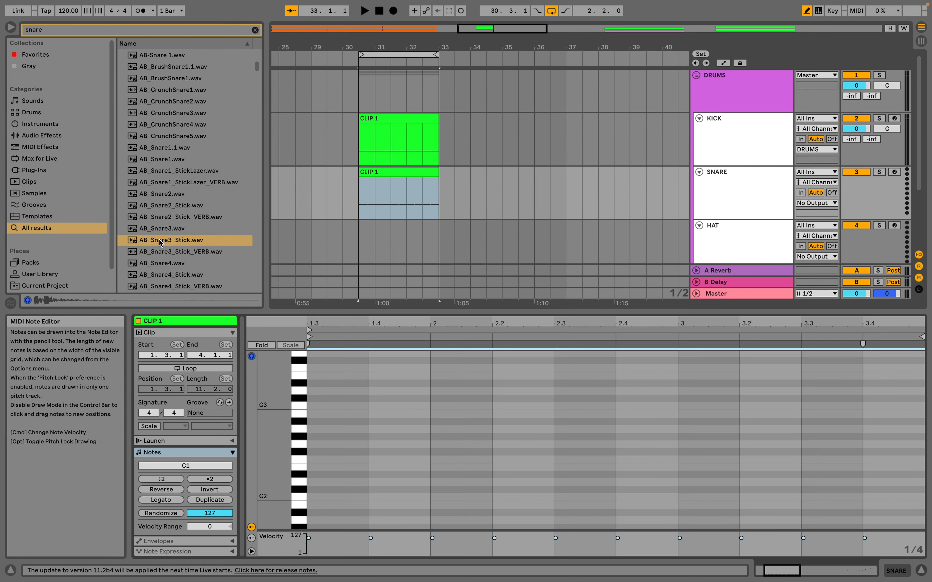
{"action": "left_click", "coordinate": [740, 187]}
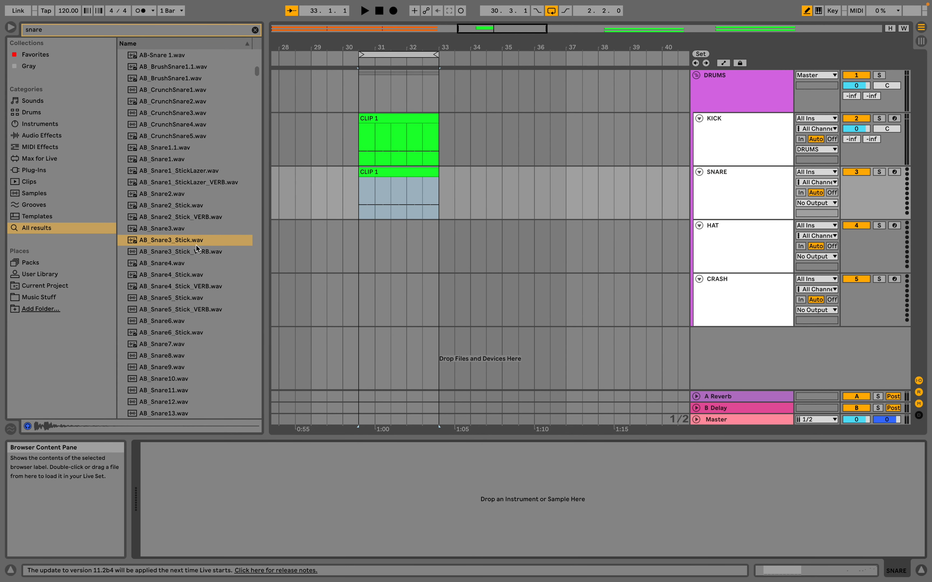
{"action": "left_click_drag", "start_coordinate": [162, 241], "coordinate": [239, 493]}
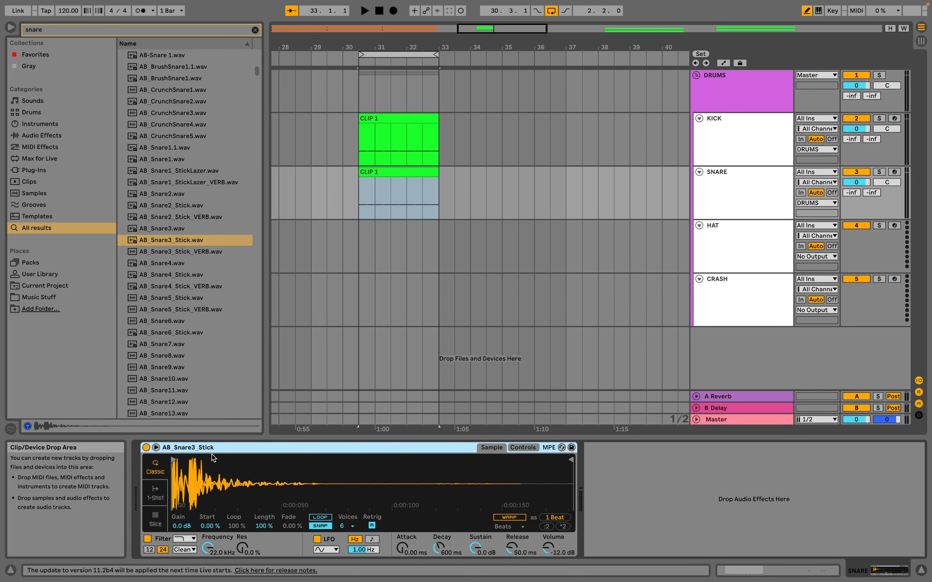
Open the SNARE track's CLIP 1 in an enlarged note editor, shift all C1 notes to start at 1.4, and play the clip.
{"action": "double_click", "coordinate": [403, 170]}
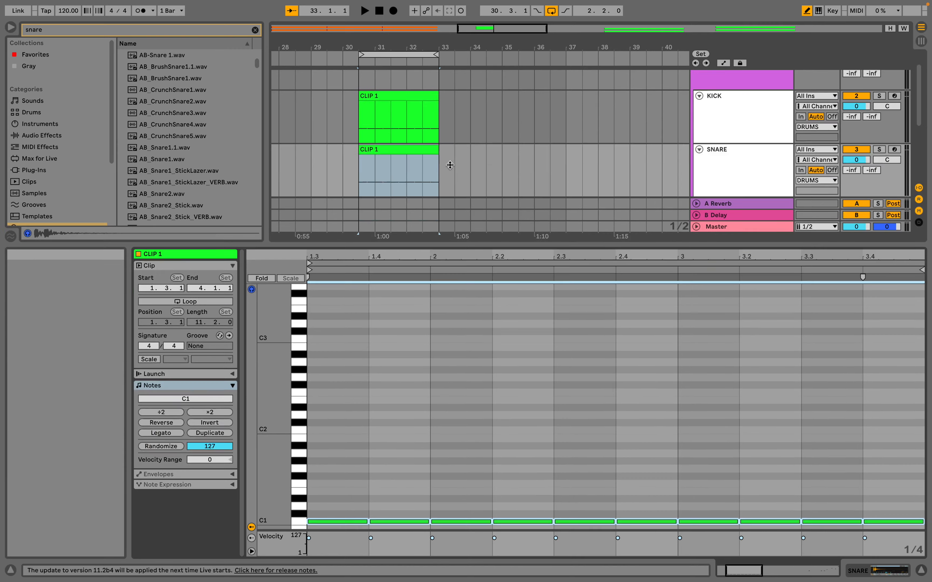
{"action": "left_click_drag", "start_coordinate": [450, 166], "coordinate": [450, 128]}
{"action": "key", "text": "b"}
{"action": "left_click", "coordinate": [300, 405]}
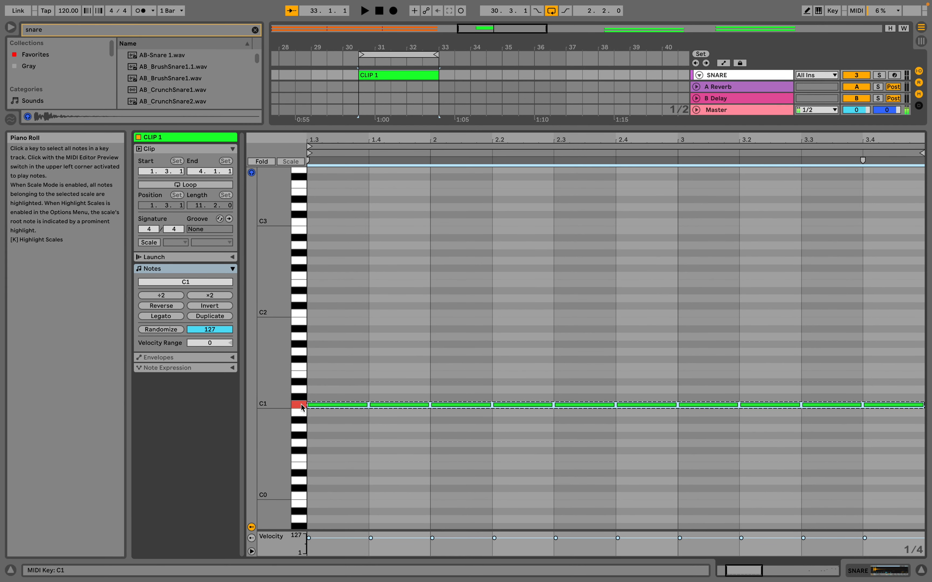
{"action": "key", "text": "space"}
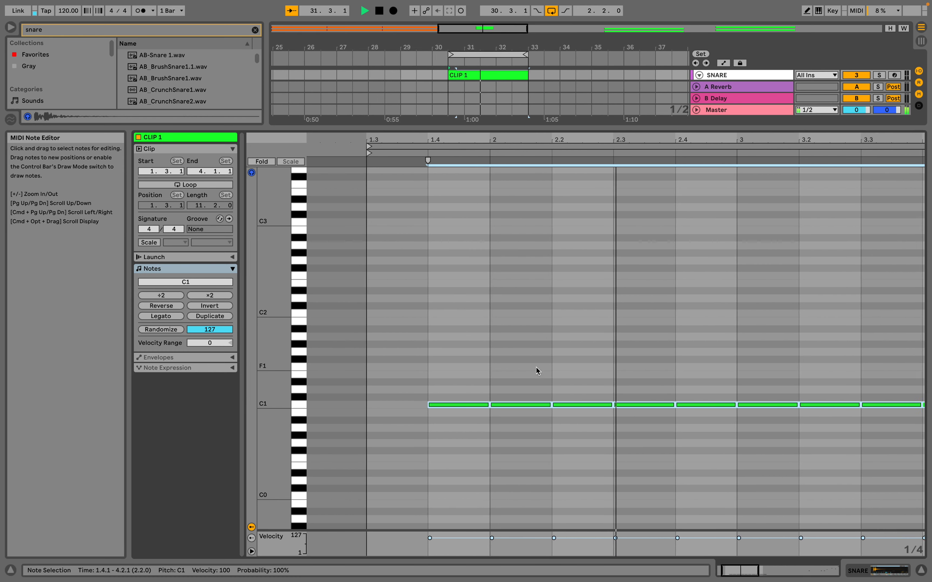
Thin out the SNARE clip by deleting the C1 notes at 2, 2.3, 3 and 3.3, and play it back.
{"action": "key", "text": "space"}
{"action": "left_click", "coordinate": [501, 406]}
{"action": "key", "text": "Delete"}
{"action": "left_click", "coordinate": [632, 405]}
{"action": "key", "text": "Delete"}
{"action": "left_click", "coordinate": [761, 405]}
{"action": "key", "text": "Delete"}
{"action": "key", "text": "space"}
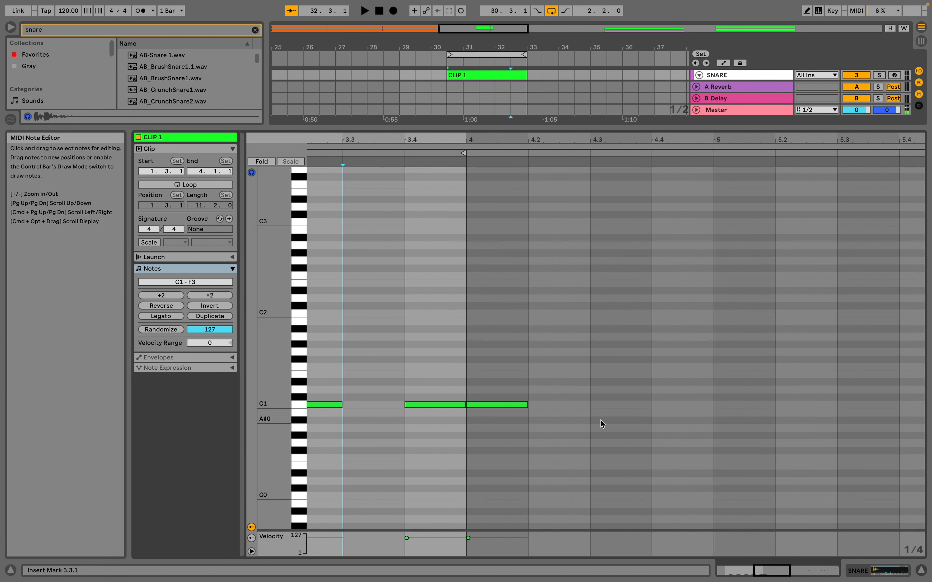
Show the DRUMS group's devices and compare playback with Hybrid Reverb switched off and back on.
{"action": "key", "text": "shift+Tab"}
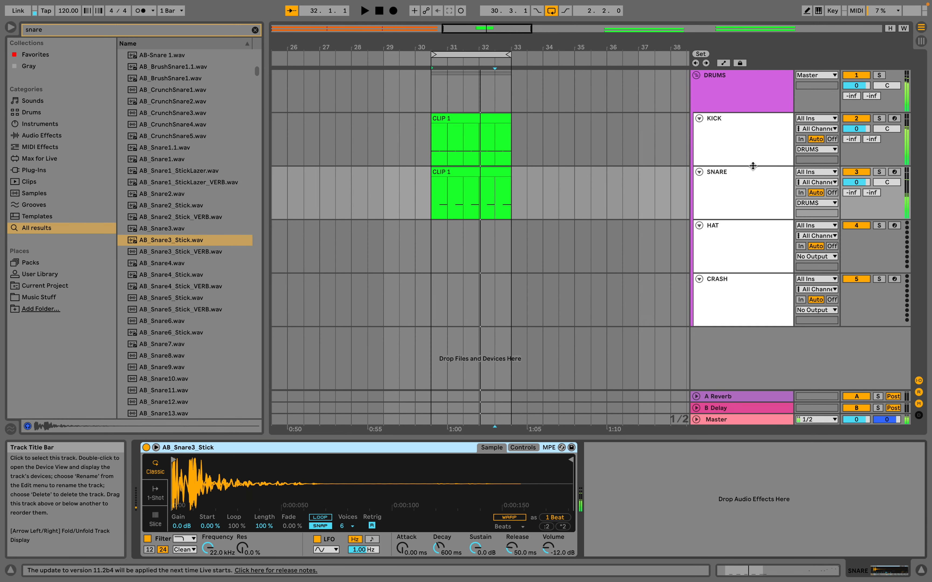
{"action": "left_click", "coordinate": [743, 197]}
{"action": "left_click", "coordinate": [744, 97]}
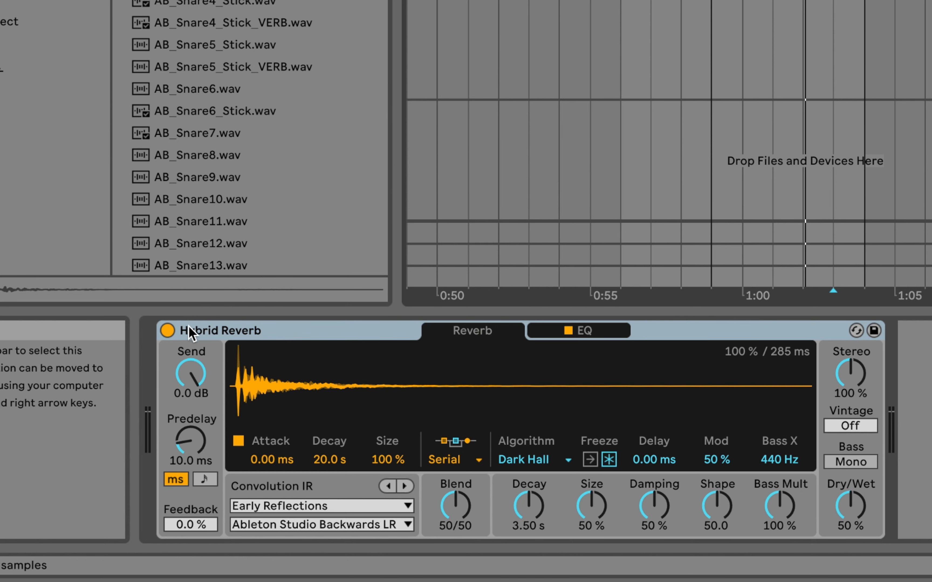
{"action": "left_click", "coordinate": [168, 330]}
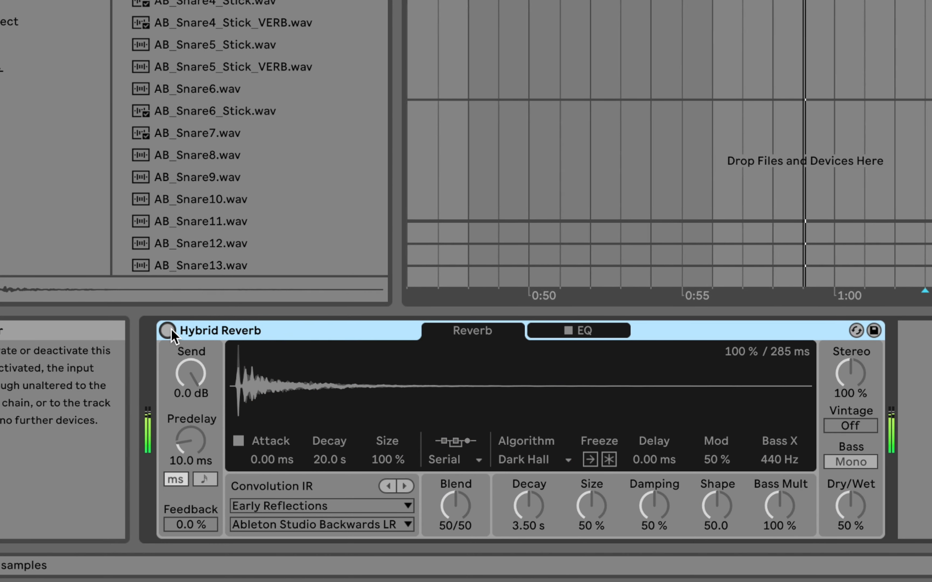
{"action": "left_click", "coordinate": [169, 330]}
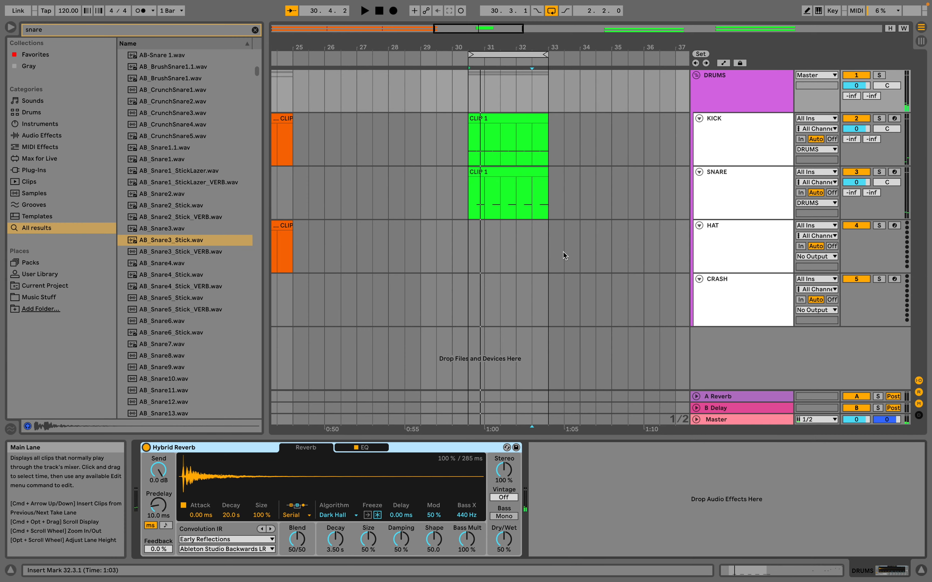
Compare the devices and output routing of the SNARE and KICK tracks with those of the DRUMS group.
{"action": "left_click", "coordinate": [731, 199]}
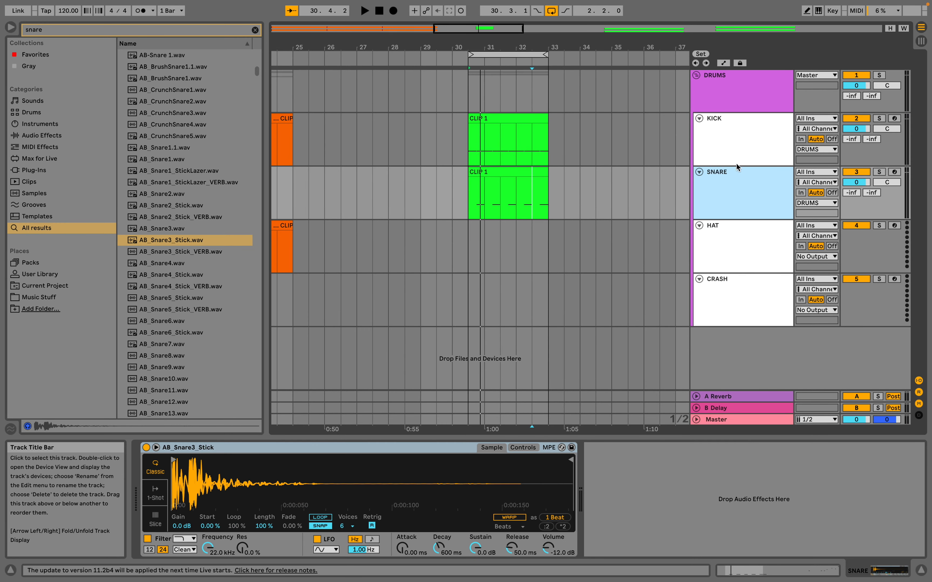
{"action": "left_click", "coordinate": [739, 146]}
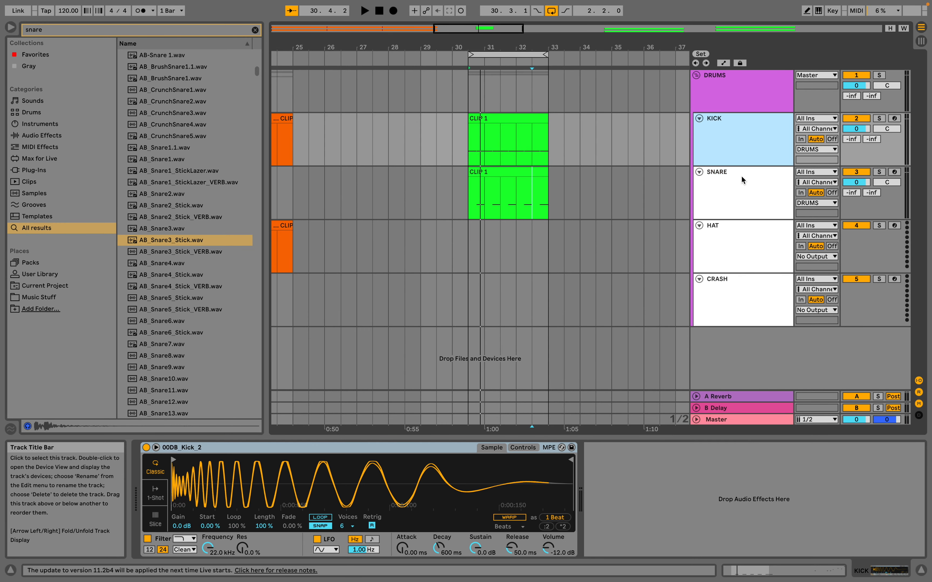
{"action": "left_click", "coordinate": [756, 190]}
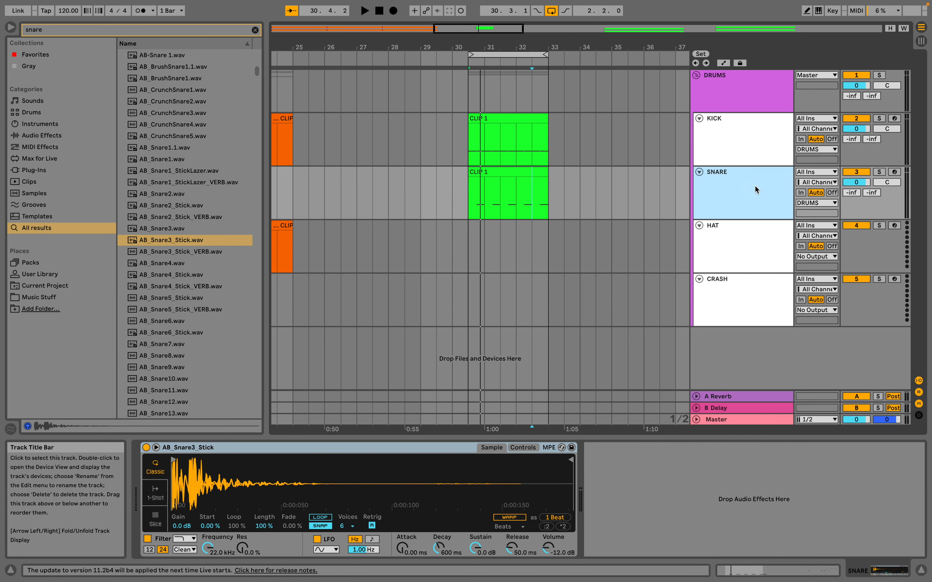
{"action": "left_click", "coordinate": [735, 81]}
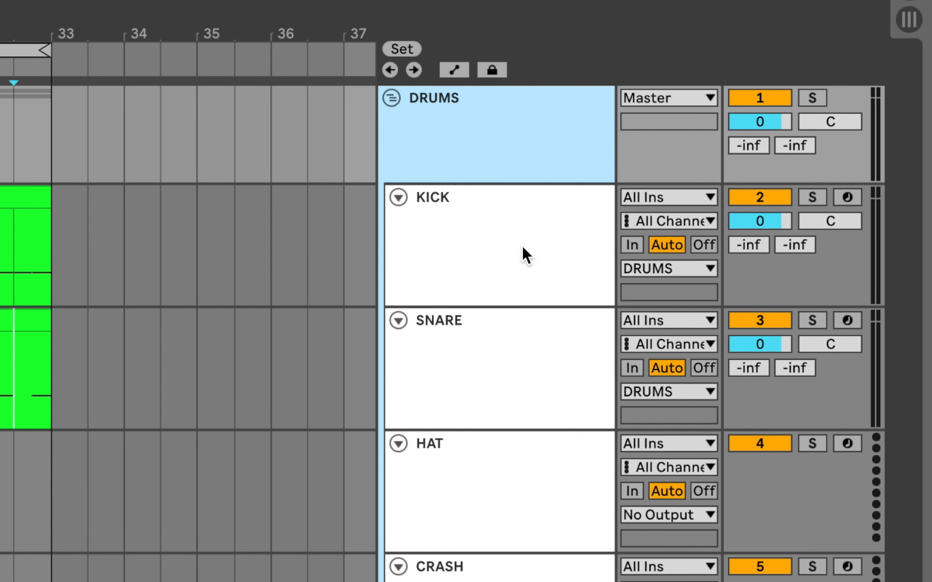
{"action": "left_click", "coordinate": [511, 245]}
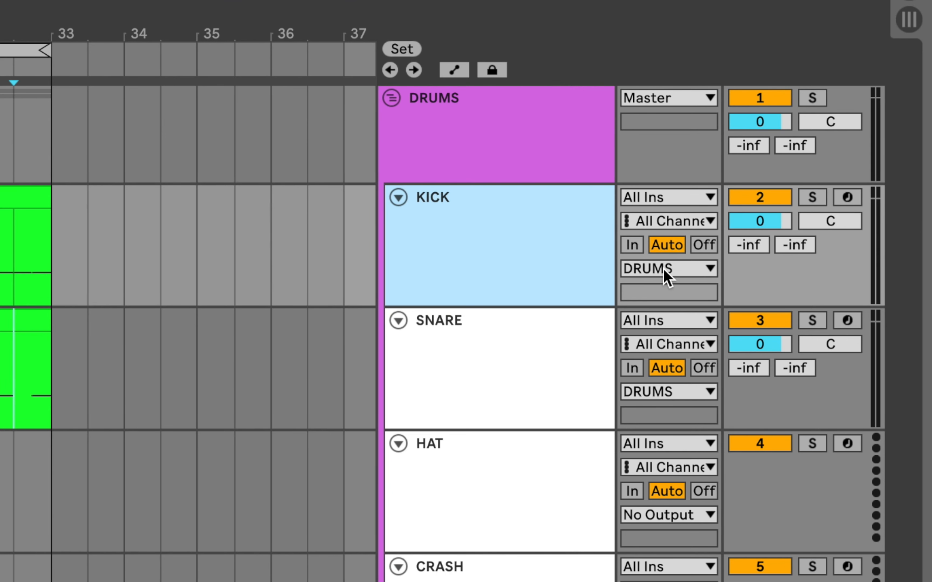
{"action": "left_click", "coordinate": [460, 118]}
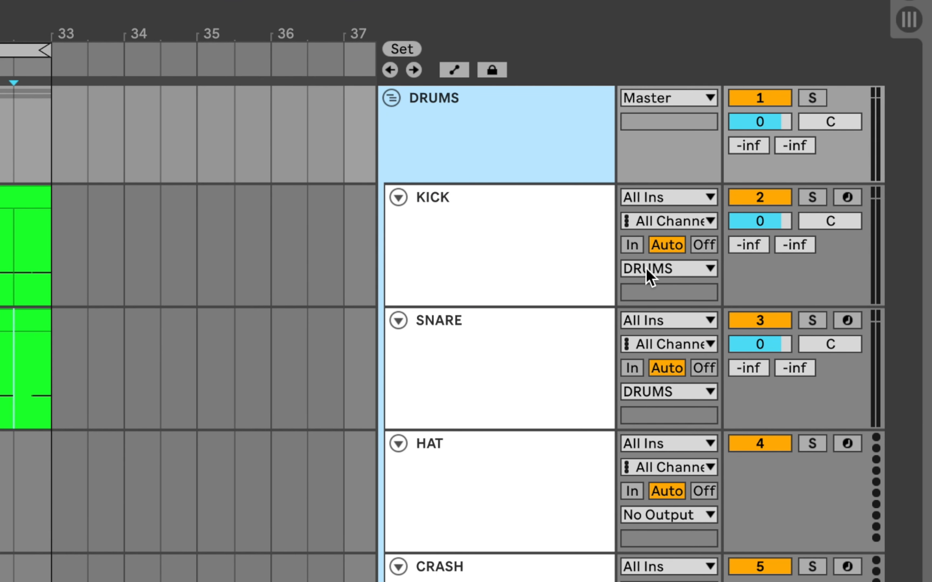
{"action": "left_click", "coordinate": [513, 258]}
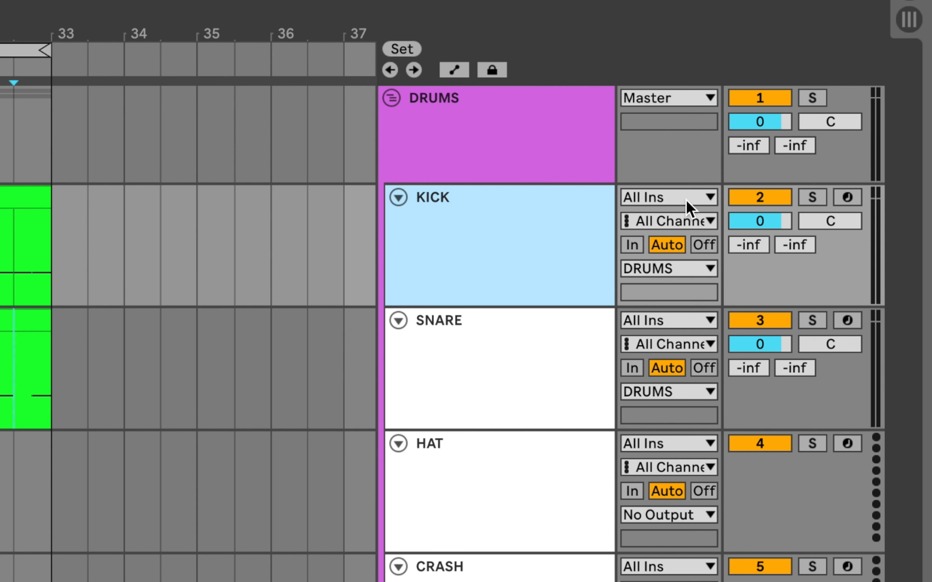
{"action": "left_click", "coordinate": [487, 115]}
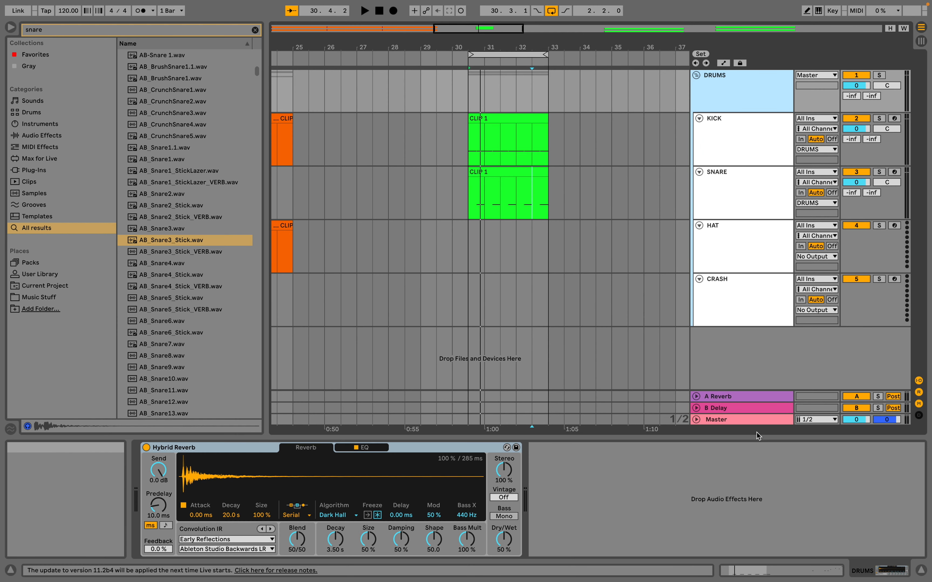
Unfold the Master track and play the loop with DRUMS selected to check the signal levels.
{"action": "left_click", "coordinate": [725, 420]}
{"action": "left_click", "coordinate": [696, 419]}
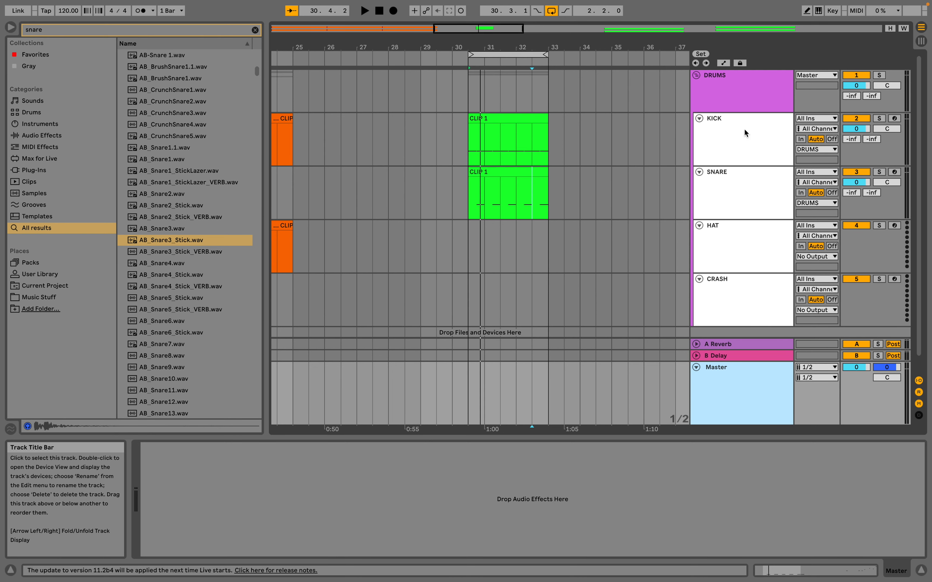
{"action": "left_click", "coordinate": [749, 87]}
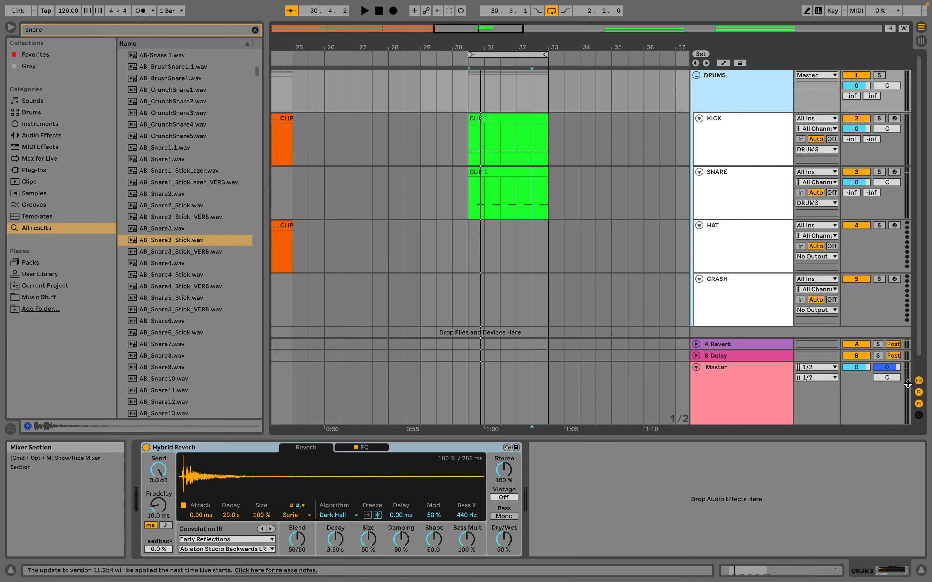
{"action": "key", "text": "space"}
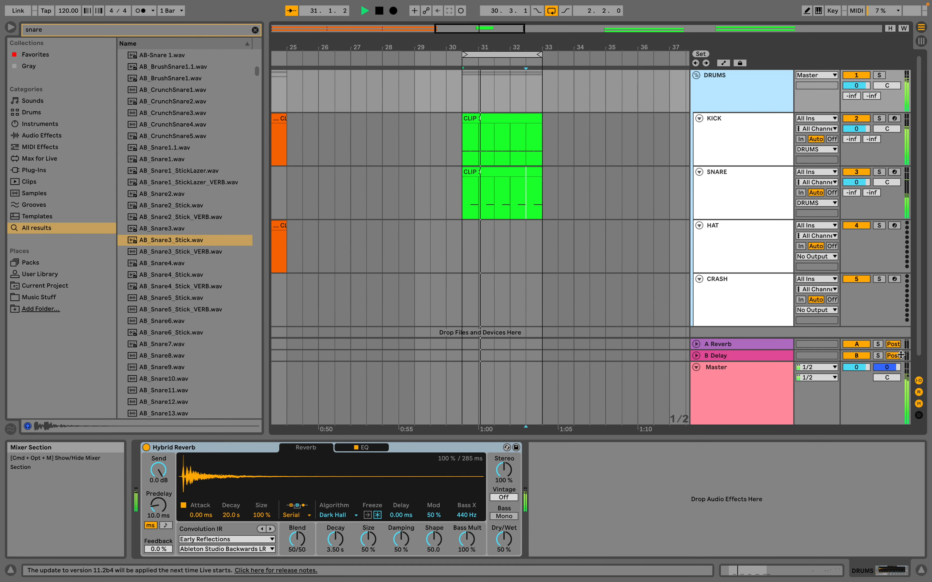
{"action": "key", "text": "space"}
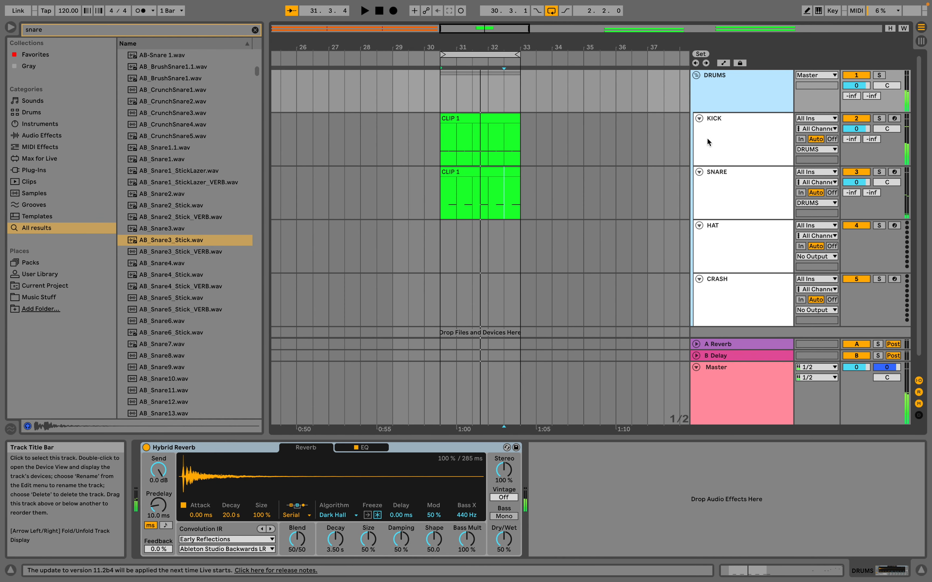
Examine the device chains of the SNARE, KICK and Master tracks in turn.
{"action": "left_click", "coordinate": [734, 183]}
{"action": "left_click", "coordinate": [738, 143]}
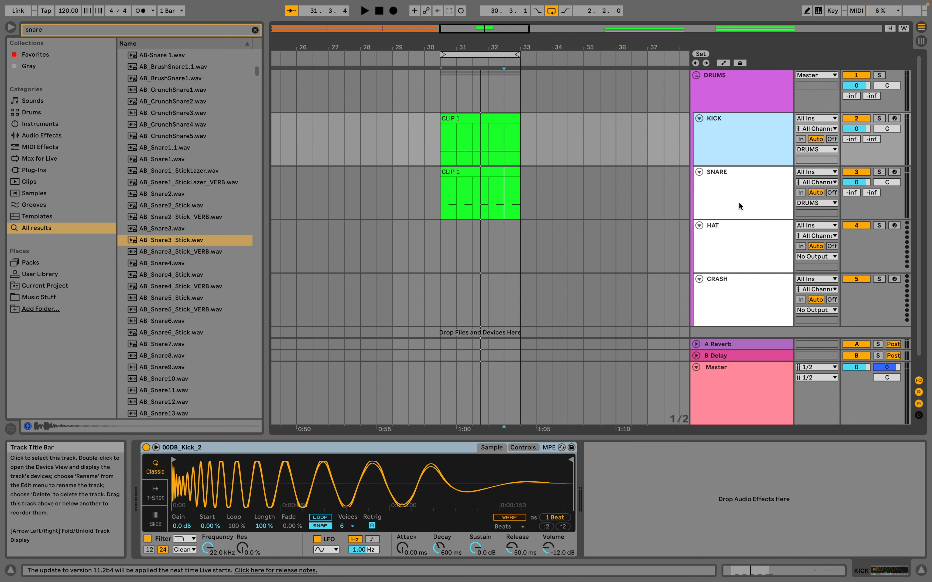
{"action": "left_click", "coordinate": [752, 389]}
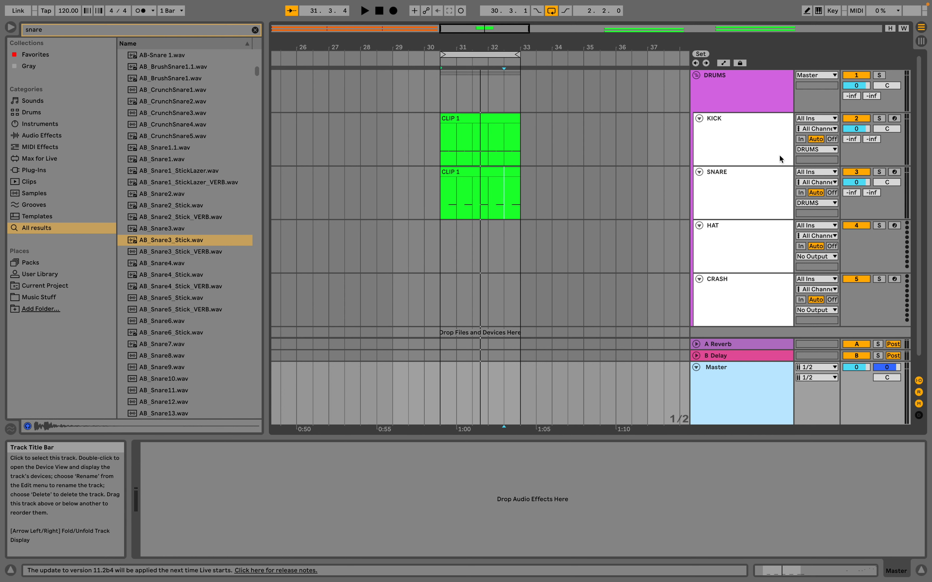
Move the HAT track below CRASH, outside the DRUMS group, and return it to its place between SNARE and CRASH.
{"action": "scroll", "coordinate": [742, 243], "scroll_direction": "down", "scroll_amount": 1}
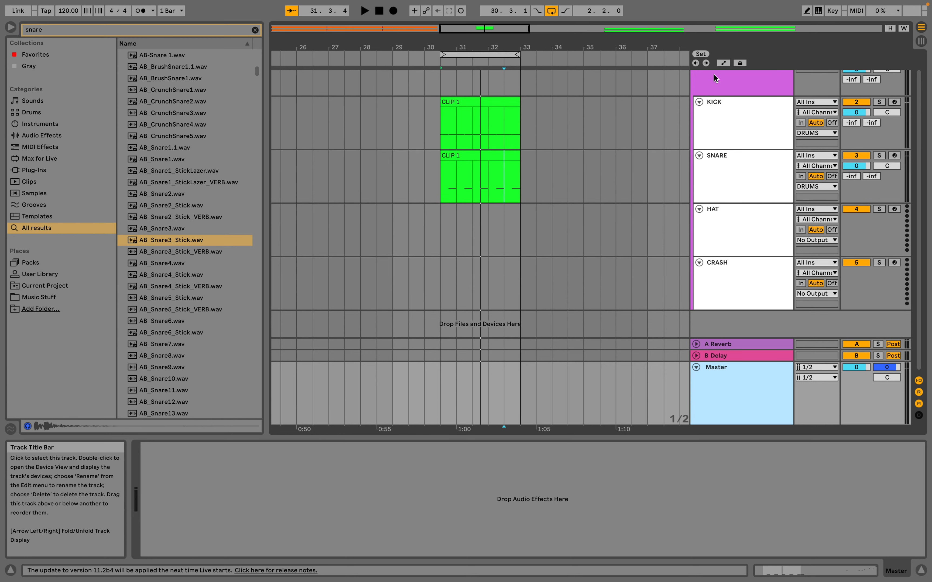
{"action": "left_click", "coordinate": [739, 224]}
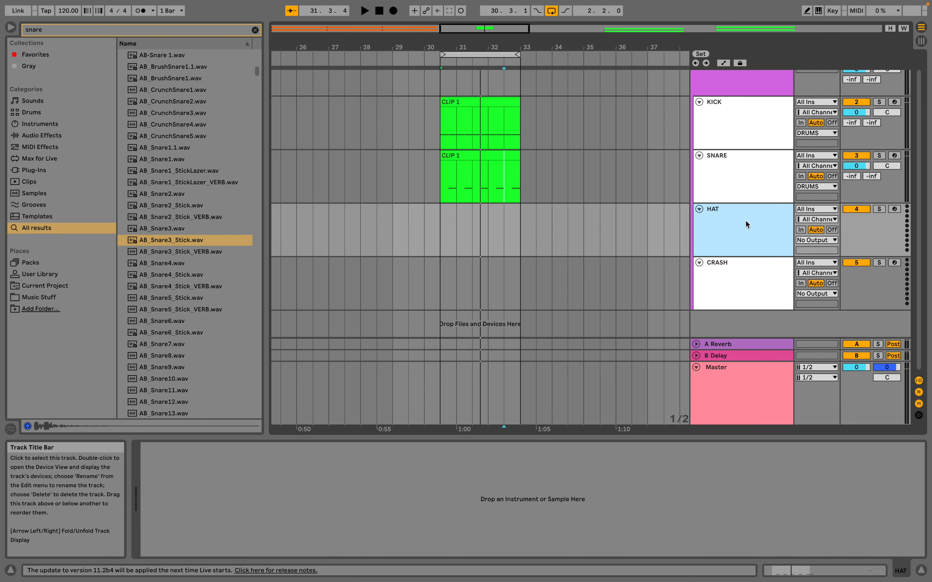
{"action": "left_click_drag", "start_coordinate": [746, 220], "coordinate": [733, 329]}
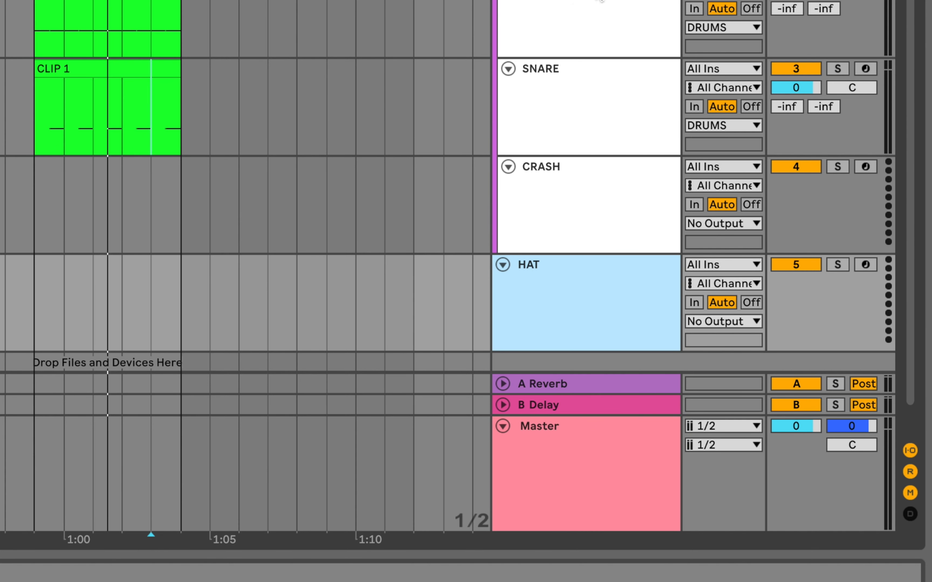
{"action": "left_click_drag", "start_coordinate": [588, 326], "coordinate": [584, 281]}
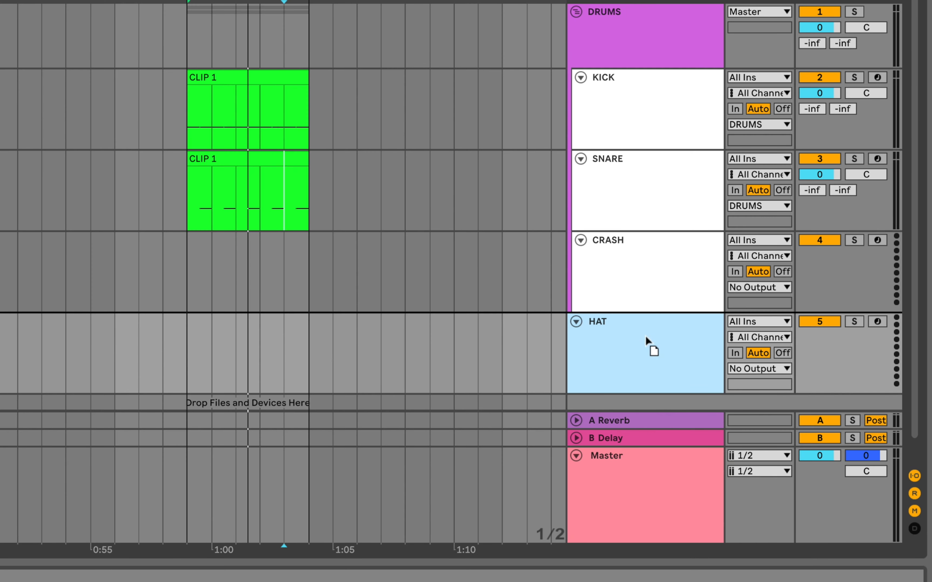
{"action": "left_click_drag", "start_coordinate": [646, 336], "coordinate": [635, 248]}
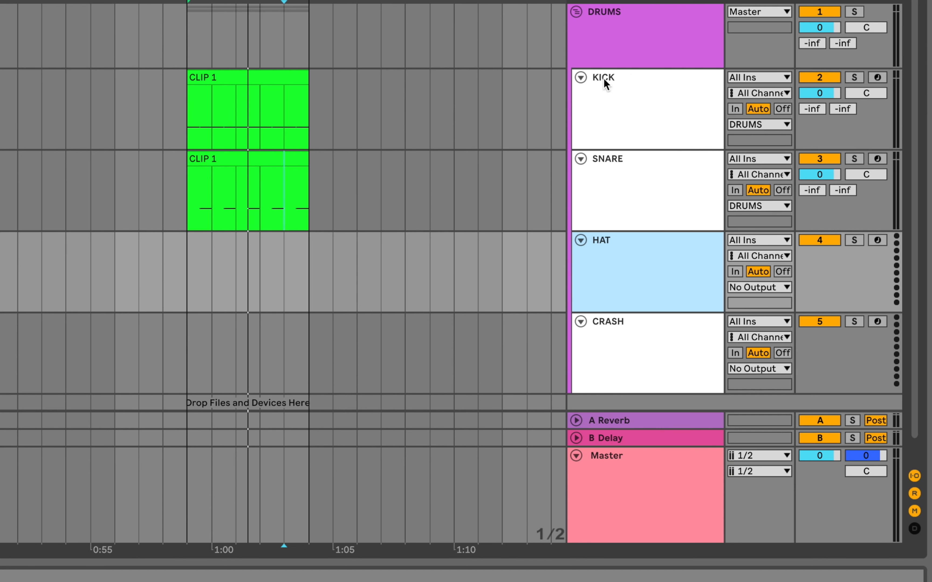
Move the KICK track below CRASH, outside the DRUMS group, and compare its devices with those of DRUMS during playback.
{"action": "left_click", "coordinate": [663, 105]}
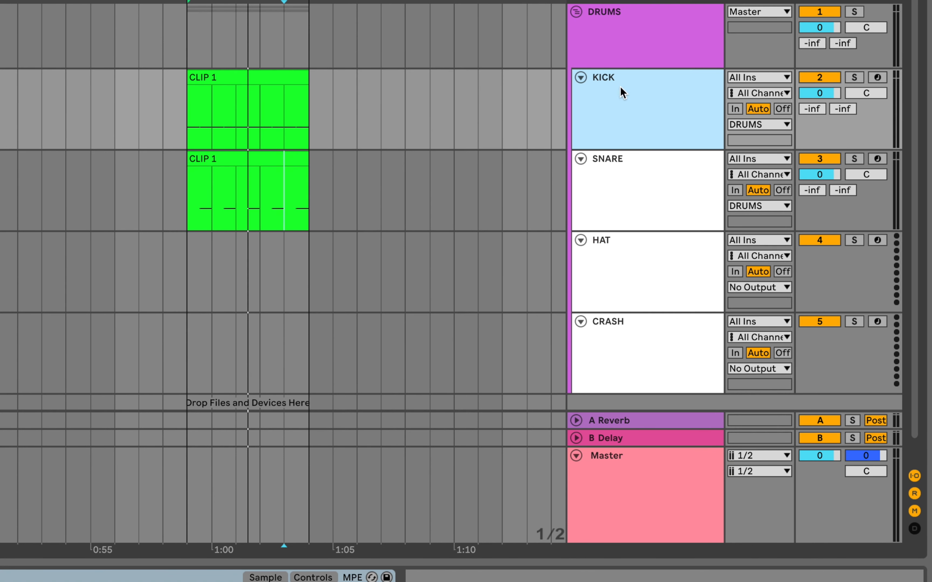
{"action": "left_click_drag", "start_coordinate": [626, 100], "coordinate": [626, 397]}
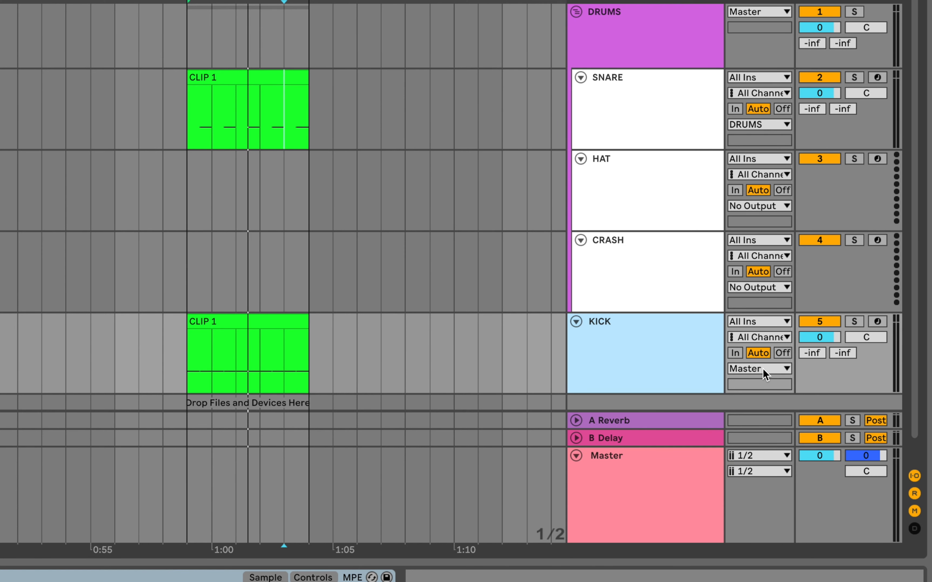
{"action": "left_click", "coordinate": [650, 199]}
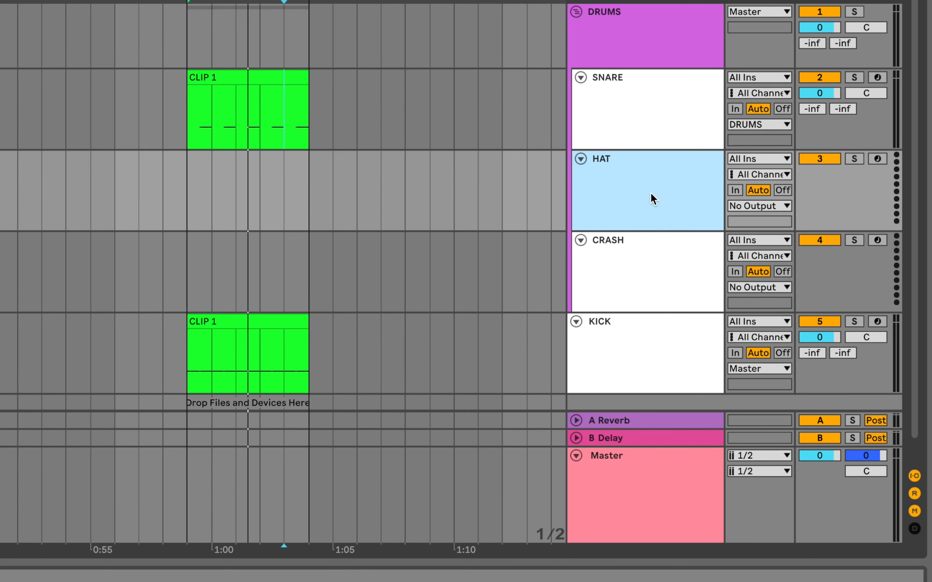
{"action": "left_click", "coordinate": [666, 98]}
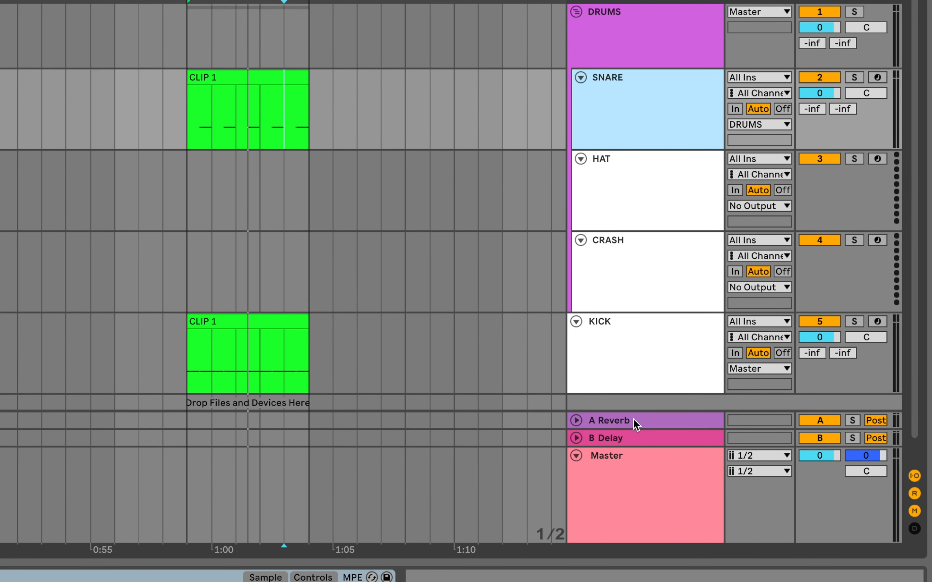
{"action": "left_click", "coordinate": [668, 361]}
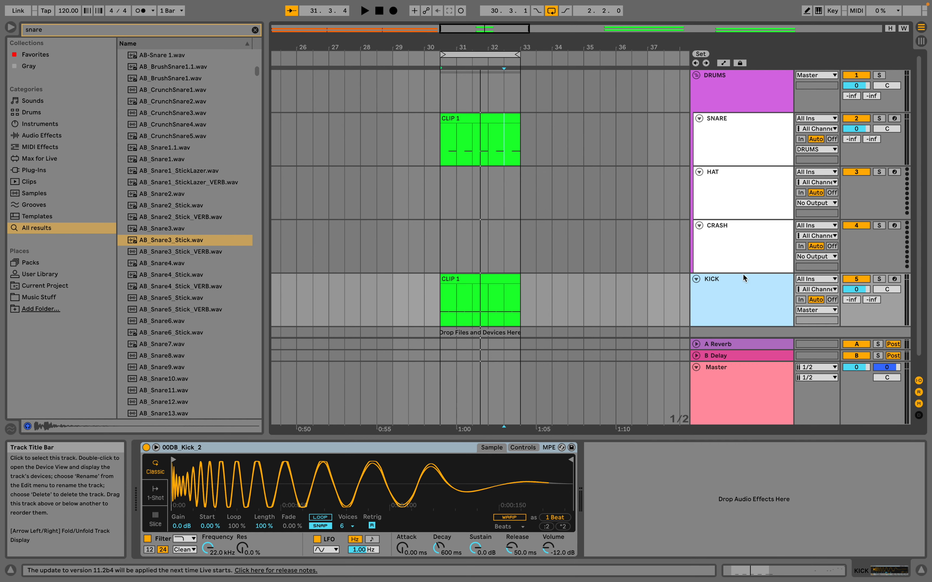
{"action": "left_click", "coordinate": [730, 84]}
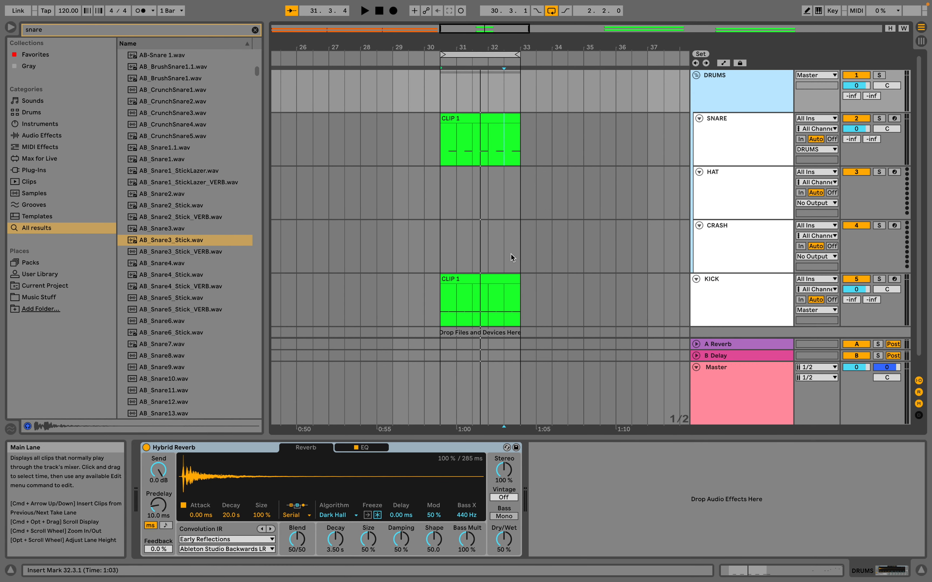
{"action": "key", "text": "space"}
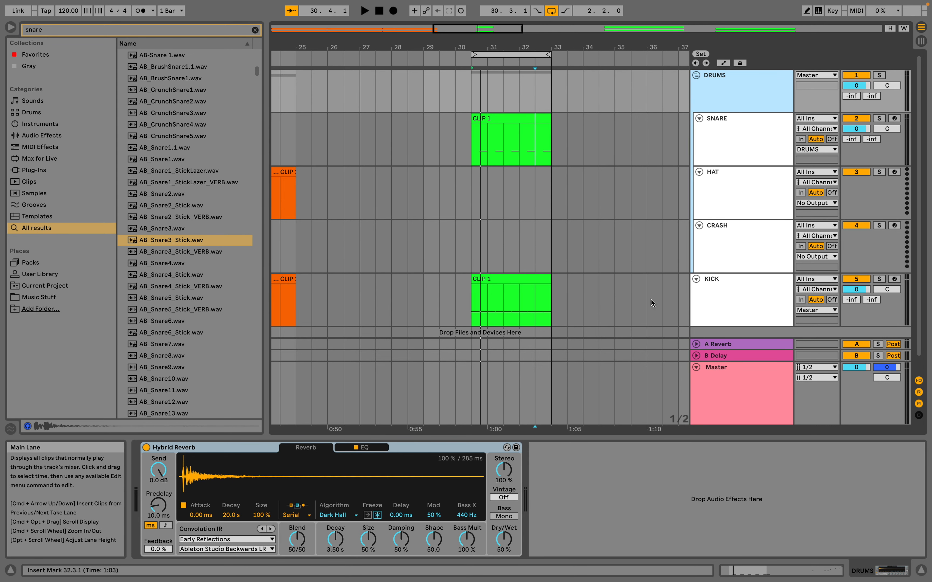
Delete the KICK track that sits outside the DRUMS group.
{"action": "left_click", "coordinate": [753, 296]}
{"action": "key", "text": "Delete"}
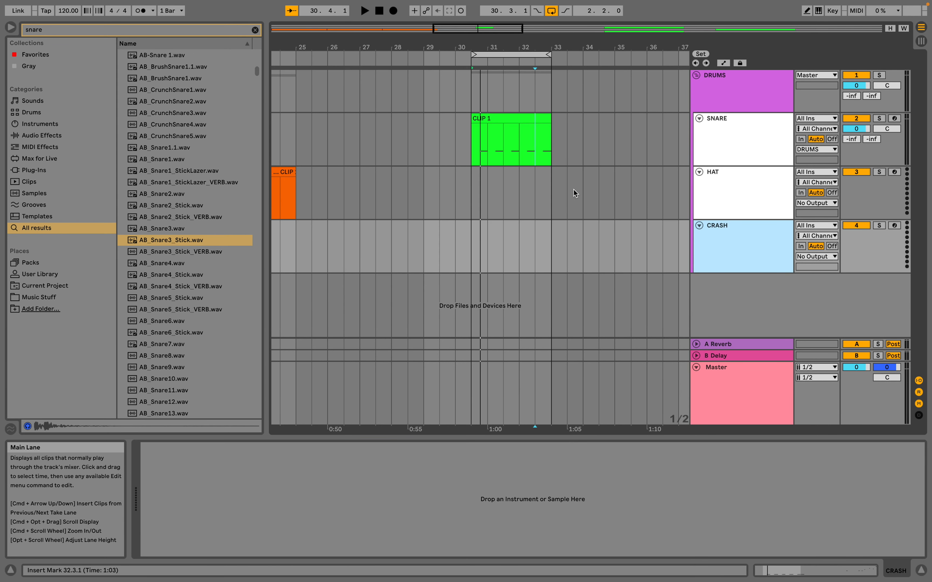
{"action": "left_click_drag", "start_coordinate": [536, 47], "coordinate": [549, 158]}
{"action": "scroll", "coordinate": [549, 159], "scroll_direction": "left", "scroll_amount": 5}
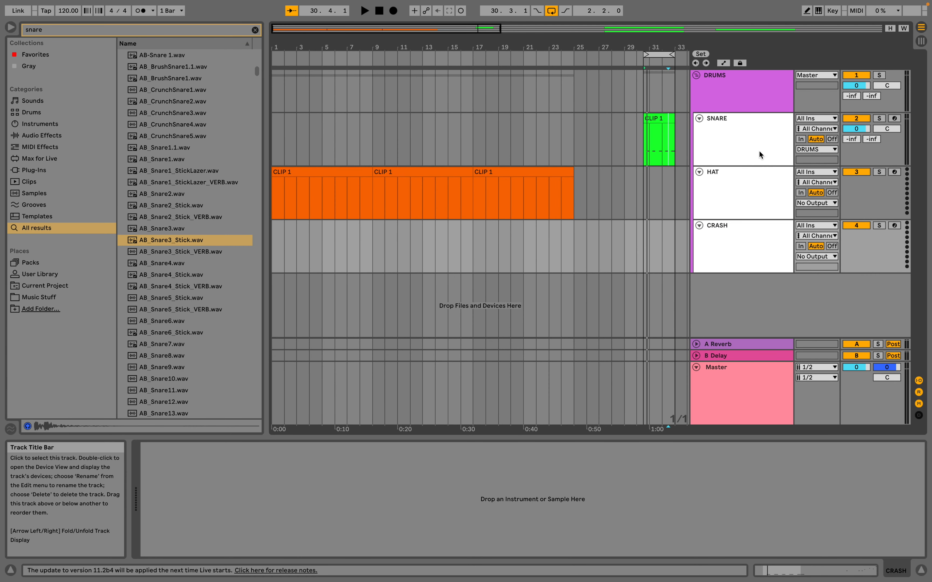
Insert four new audio tracks below CRASH inside the DRUMS group.
{"action": "left_click", "coordinate": [741, 238]}
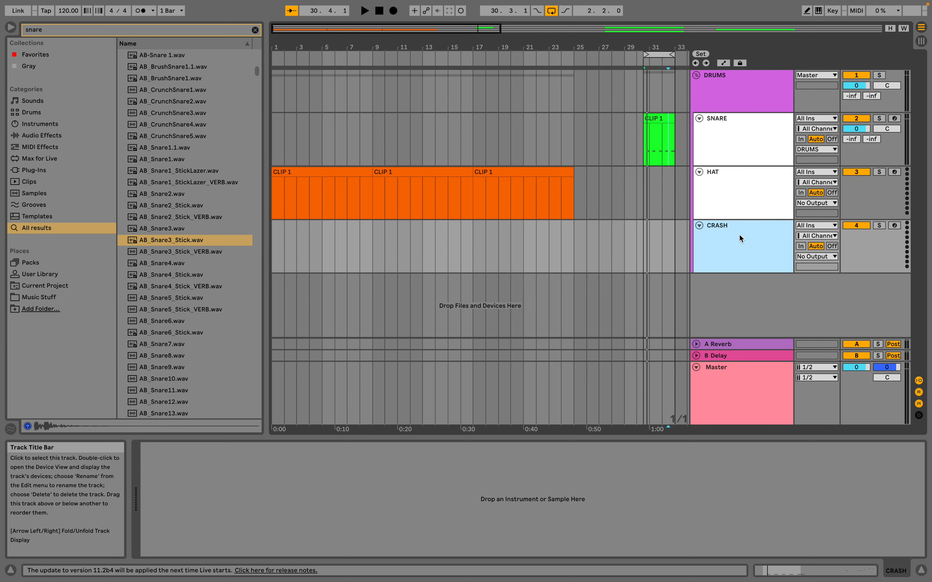
{"action": "key", "text": "ctrl+t"}
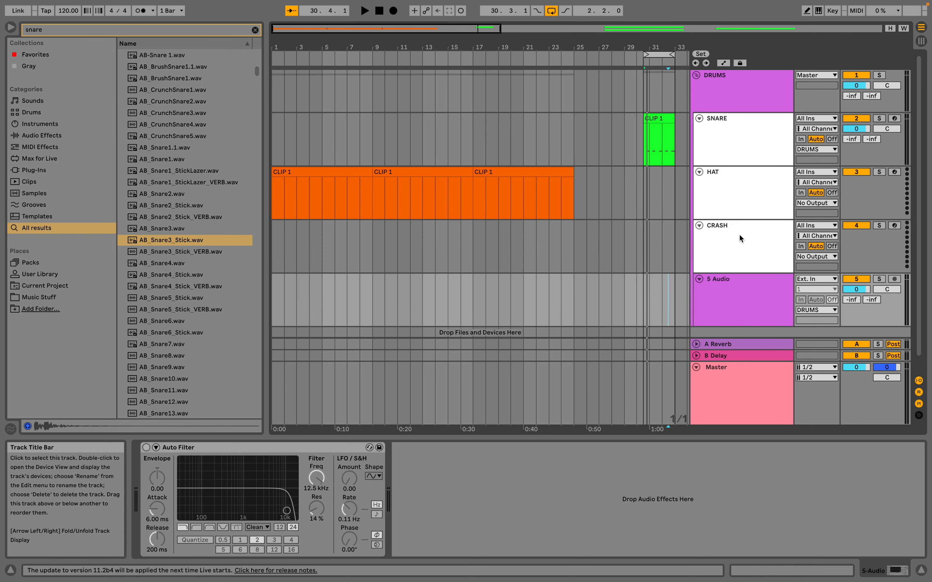
{"action": "left_click", "coordinate": [740, 289]}
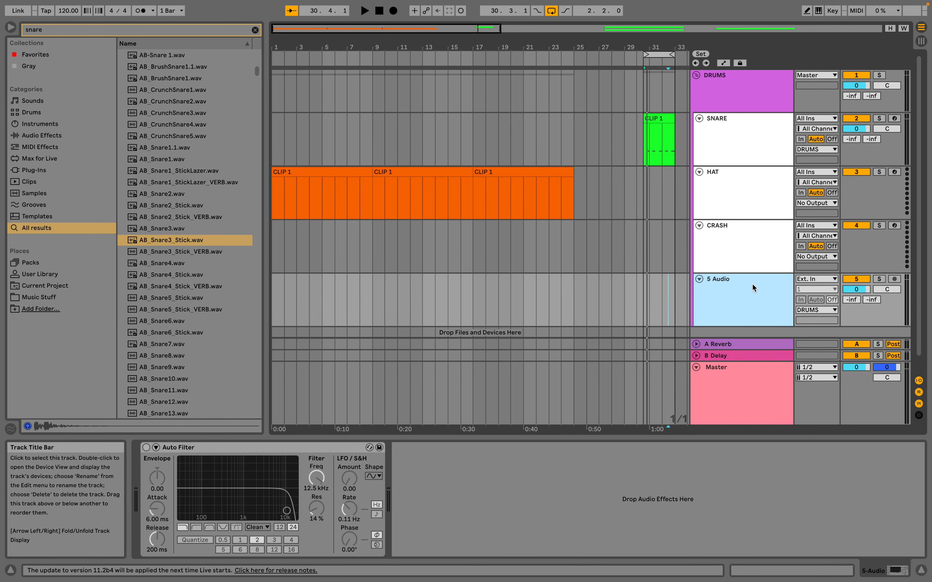
{"action": "key", "text": "super+t"}
{"action": "key", "text": "super+t"}
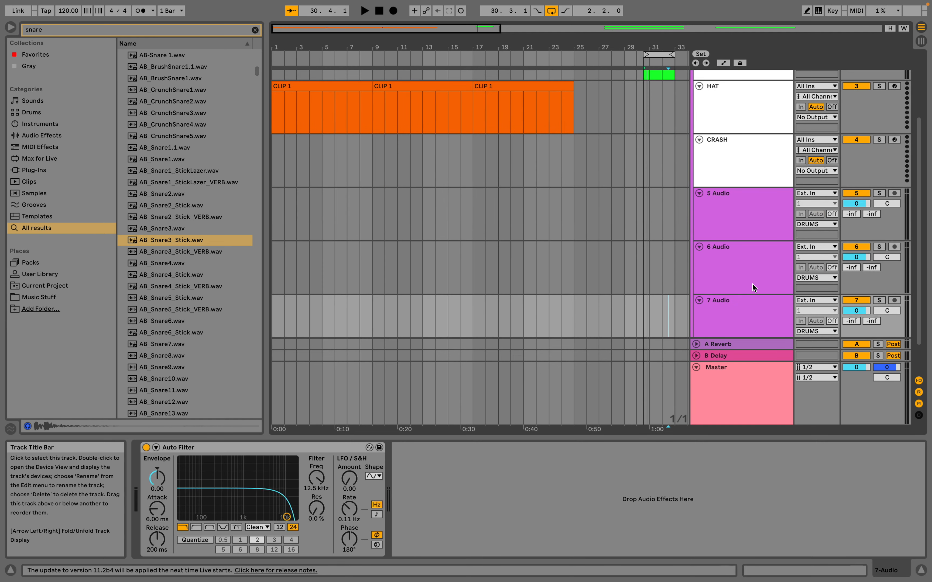
{"action": "left_click", "coordinate": [753, 214]}
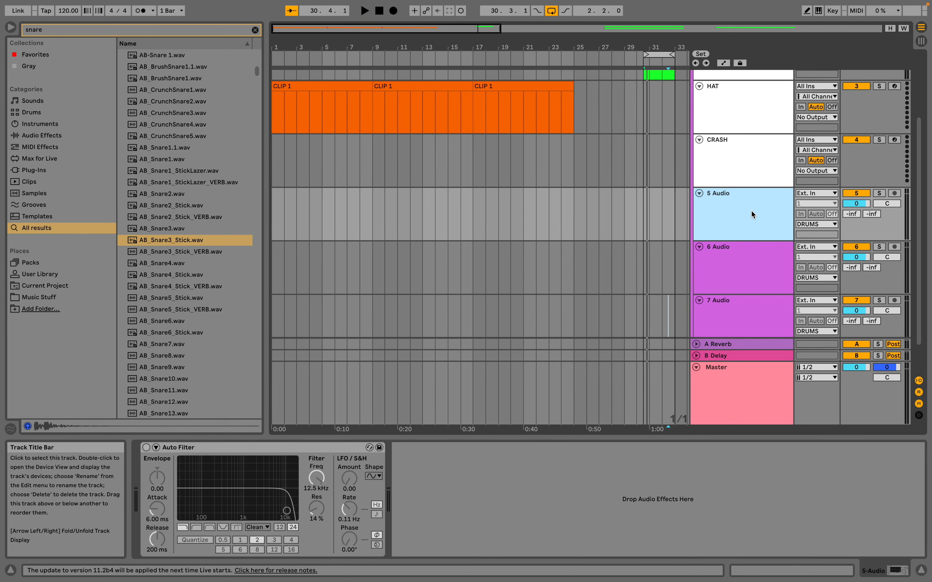
{"action": "key", "text": "super+t"}
Rename the first three new audio tracks Kick, Snare and Hat.
{"action": "left_click", "coordinate": [752, 213]}
{"action": "key", "text": "super+r"}
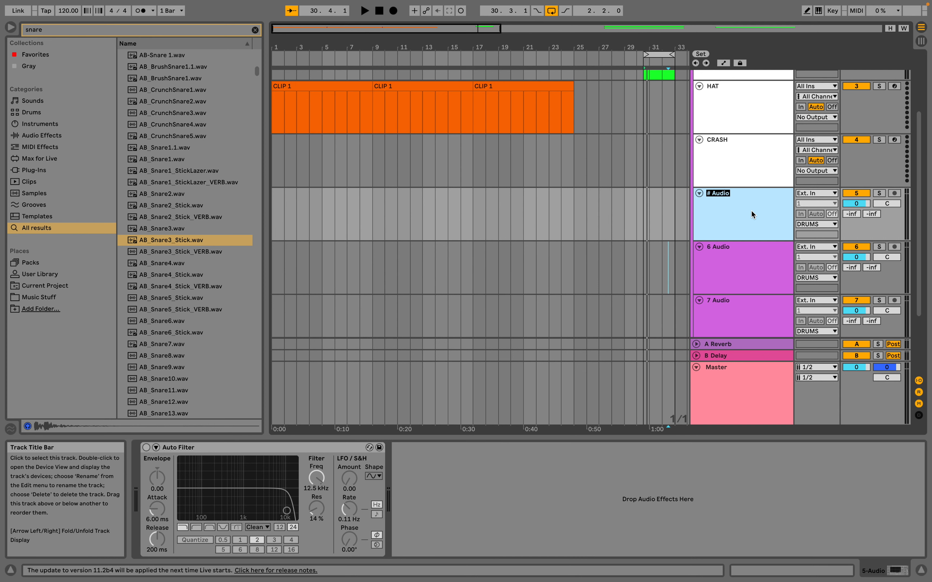
{"action": "type", "text": "Kick"}
{"action": "key", "text": "Tab"}
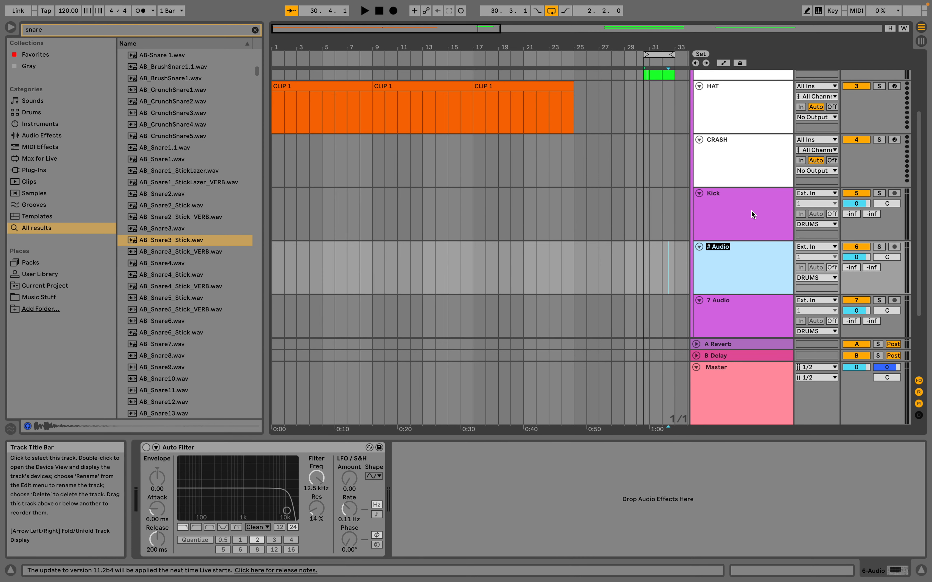
{"action": "type", "text": "Snare"}
{"action": "key", "text": "Tab"}
{"action": "type", "text": "Hat"}
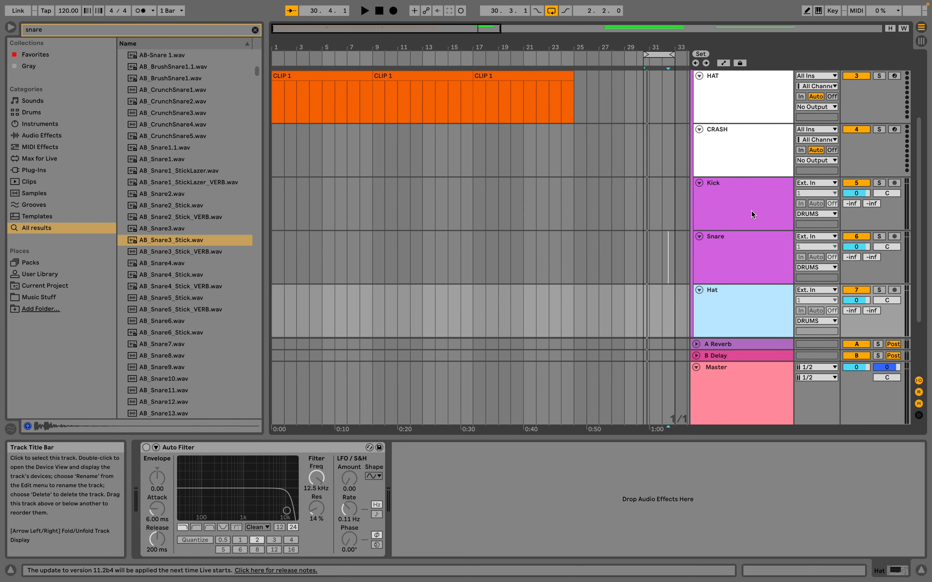
Delete the old SNARE, HAT and CRASH MIDI tracks and the surplus unnamed audio track below Hat.
{"action": "left_click", "coordinate": [751, 212]}
{"action": "scroll", "coordinate": [610, 187], "scroll_direction": "up", "scroll_amount": 1}
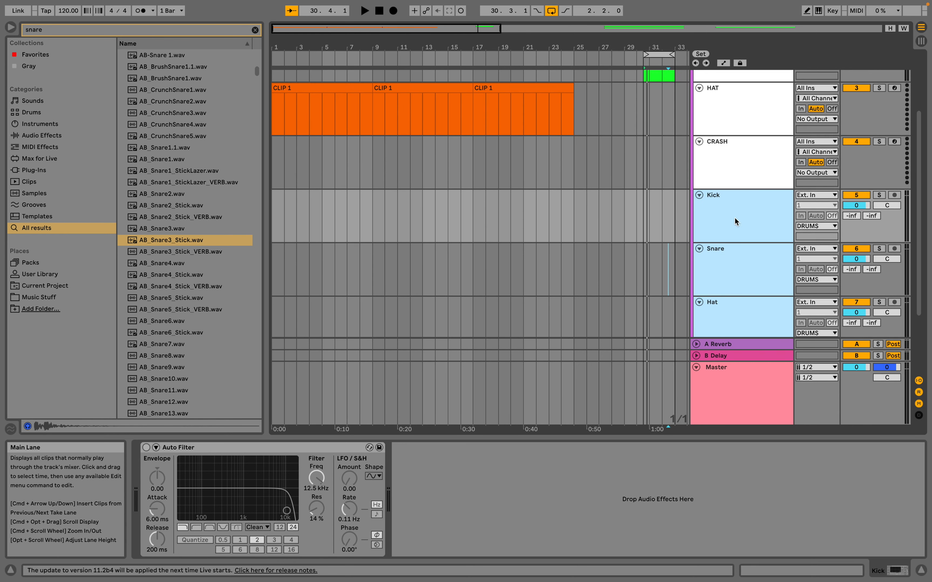
{"action": "scroll", "coordinate": [742, 216], "scroll_direction": "up", "scroll_amount": 5}
{"action": "left_click", "coordinate": [742, 258]}
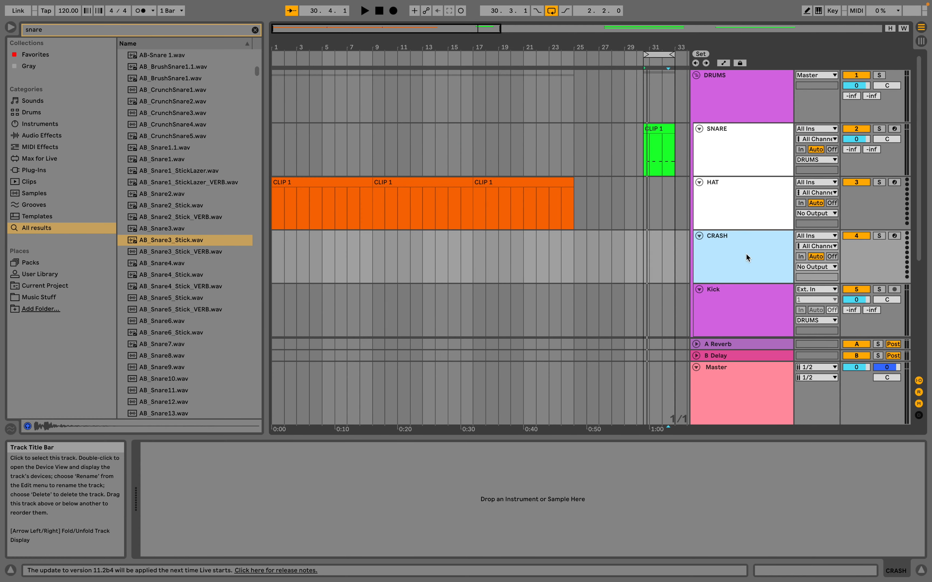
{"action": "left_click", "coordinate": [747, 152], "text": "shift"}
{"action": "key", "text": "Delete"}
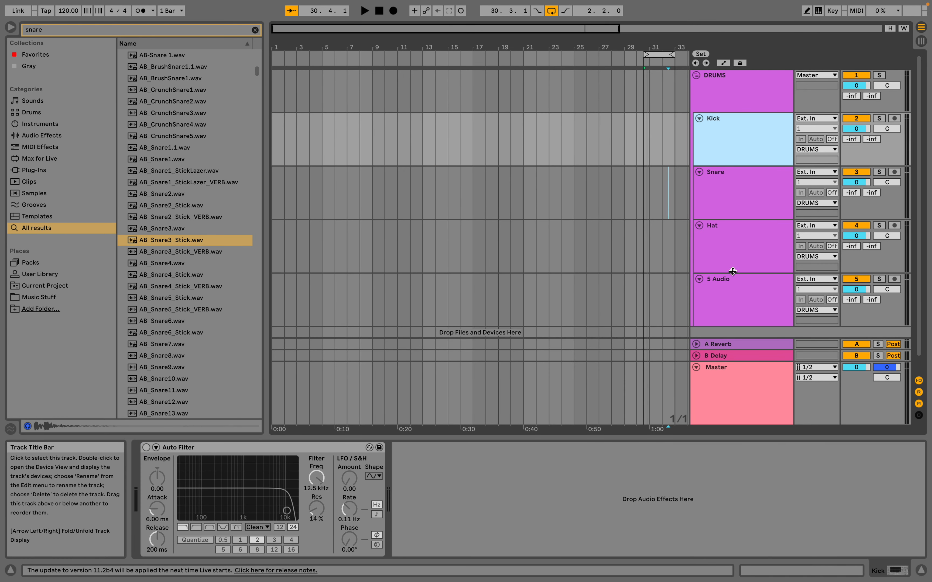
{"action": "left_click", "coordinate": [744, 307]}
{"action": "key", "text": "Delete"}
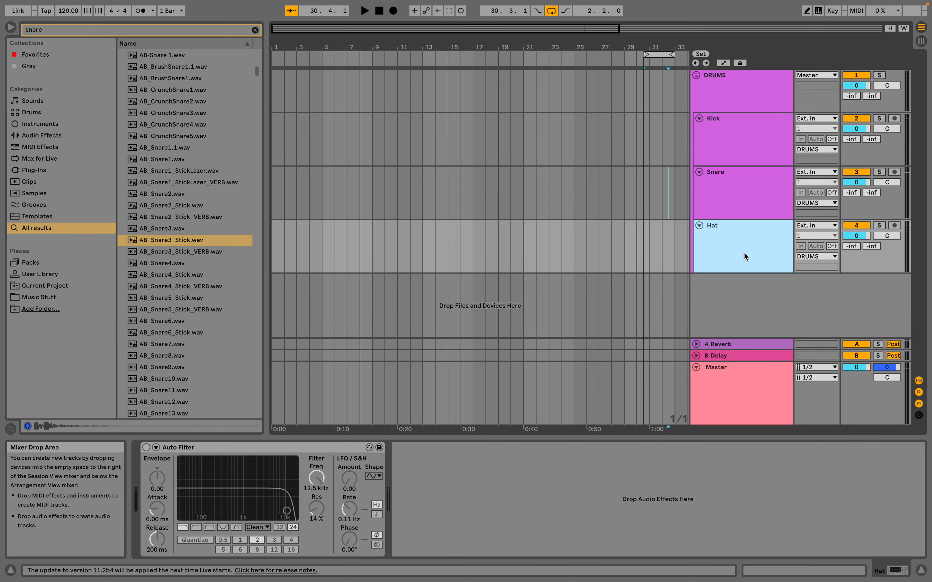
Change the colour of the Kick, Snare and Hat audio tracks to white.
{"action": "left_click", "coordinate": [740, 136], "text": "shift"}
{"action": "right_click", "coordinate": [743, 135]}
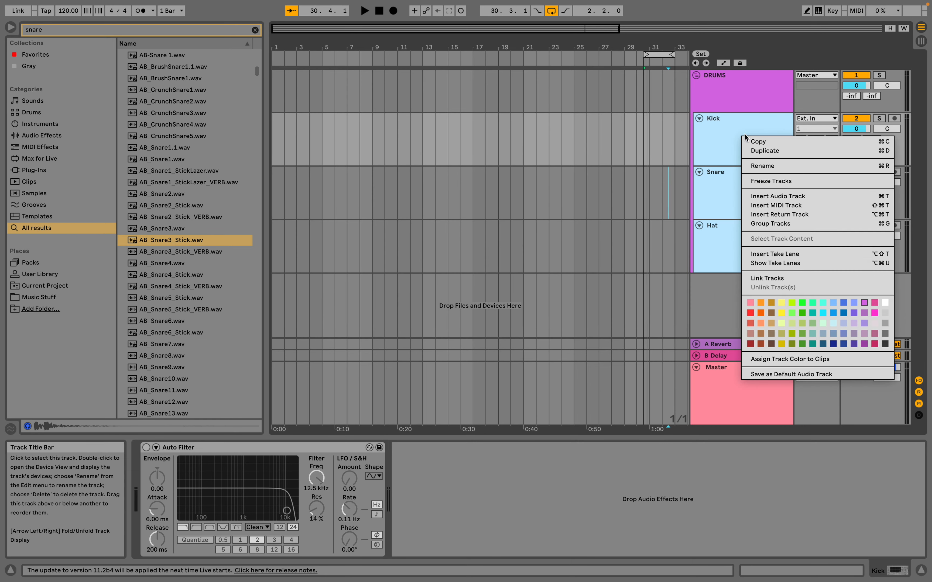
{"action": "left_click", "coordinate": [885, 303]}
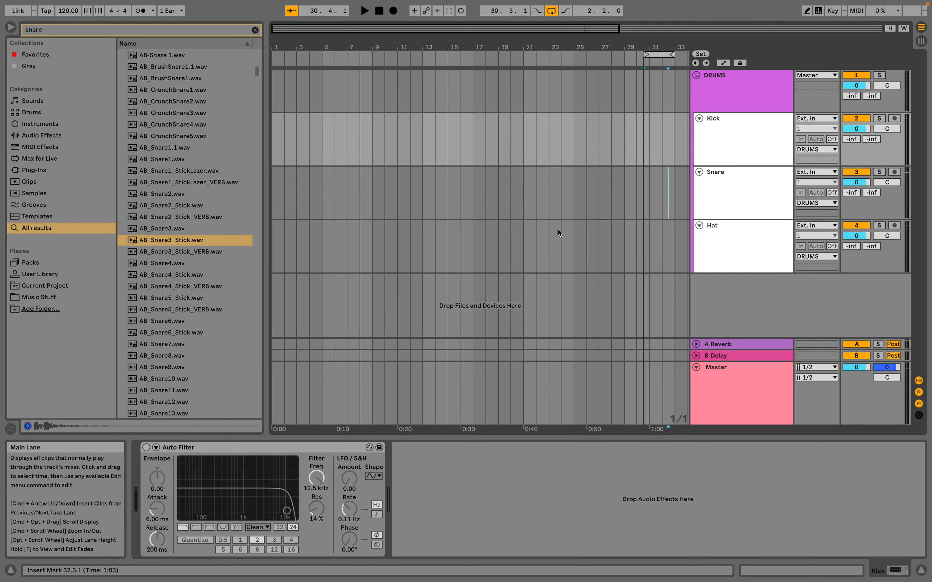
Limit the browser's snare search to the Samples category and look through the matching files.
{"action": "key", "text": "super+f"}
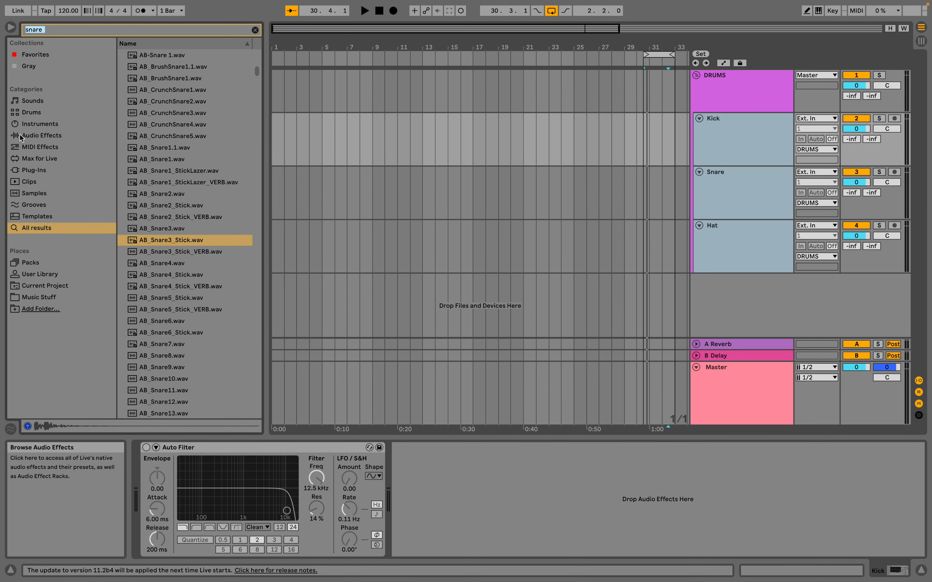
{"action": "left_click", "coordinate": [38, 192]}
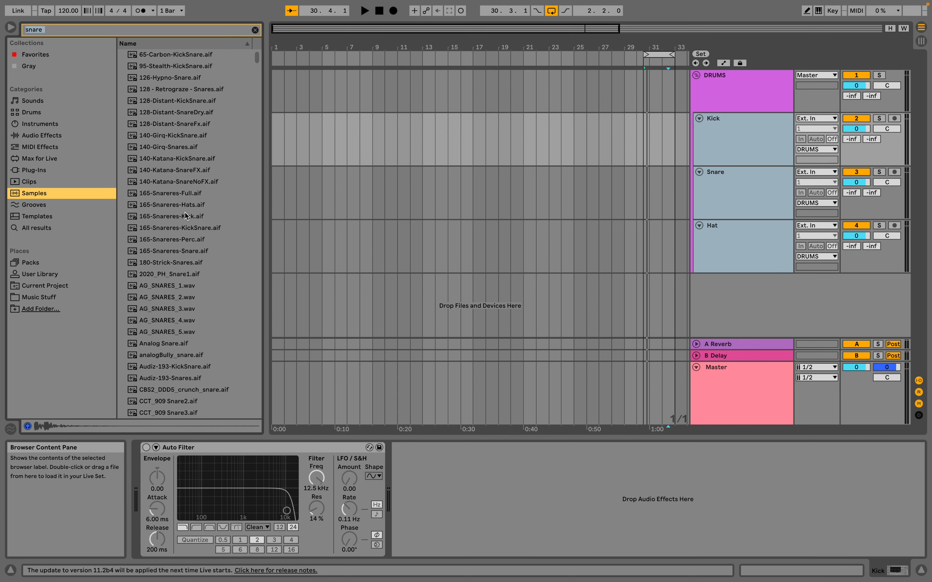
{"action": "left_click", "coordinate": [45, 29]}
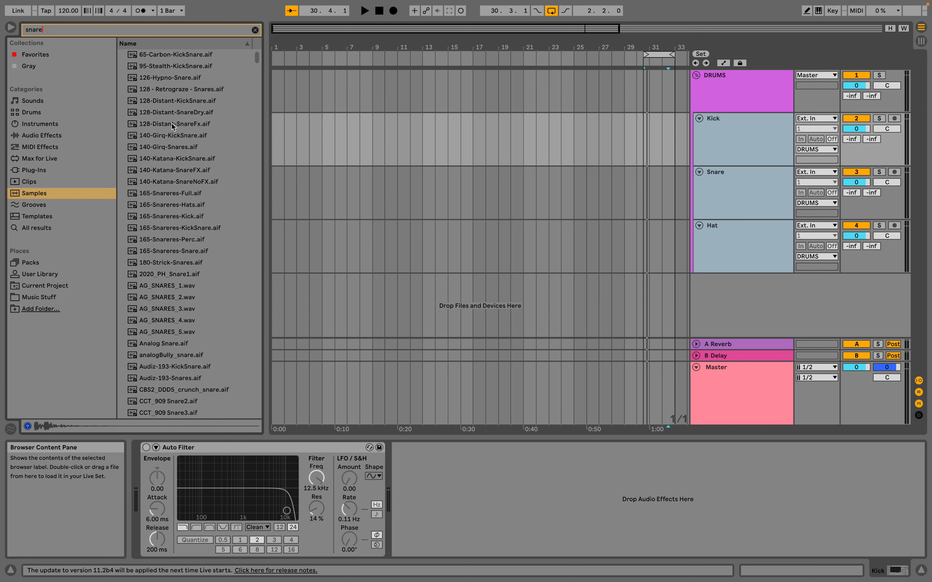
{"action": "scroll", "coordinate": [163, 88], "scroll_direction": "down", "scroll_amount": 5}
{"action": "scroll", "coordinate": [164, 89], "scroll_direction": "up", "scroll_amount": 5}
Audition several snare samples and place AG_SNARES_1.wav at the start of the Snare track.
{"action": "left_click", "coordinate": [162, 205]}
{"action": "left_click", "coordinate": [164, 262]}
{"action": "scroll", "coordinate": [164, 262], "scroll_direction": "down", "scroll_amount": 2}
{"action": "left_click", "coordinate": [164, 266]}
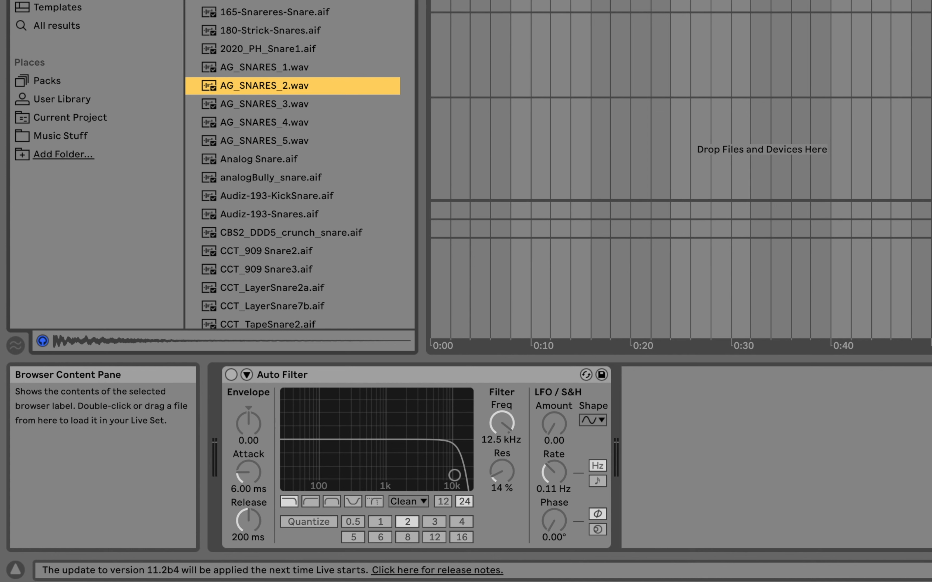
{"action": "left_click", "coordinate": [276, 38]}
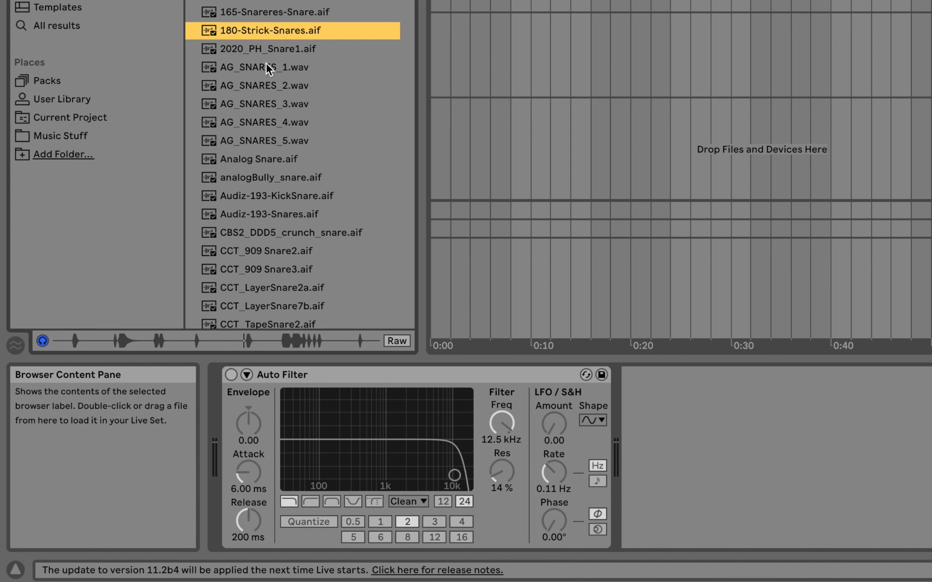
{"action": "left_click", "coordinate": [263, 72]}
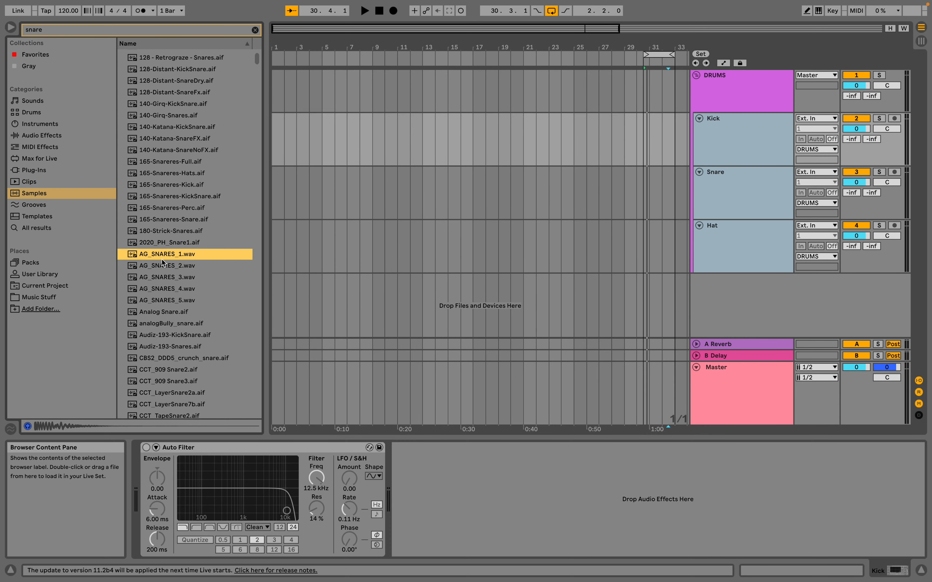
{"action": "left_click_drag", "start_coordinate": [141, 255], "coordinate": [276, 188]}
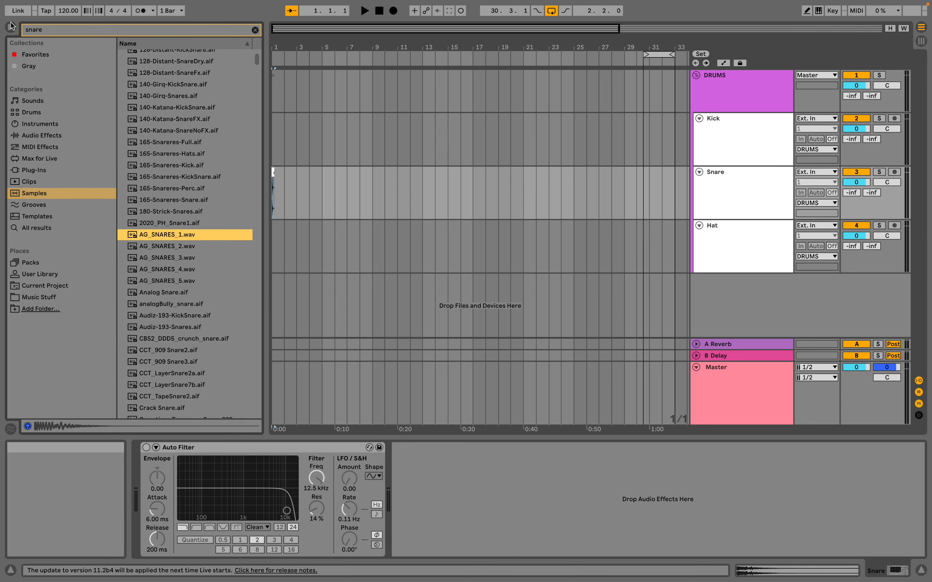
Search the Samples category for "kick".
{"action": "left_click", "coordinate": [63, 195]}
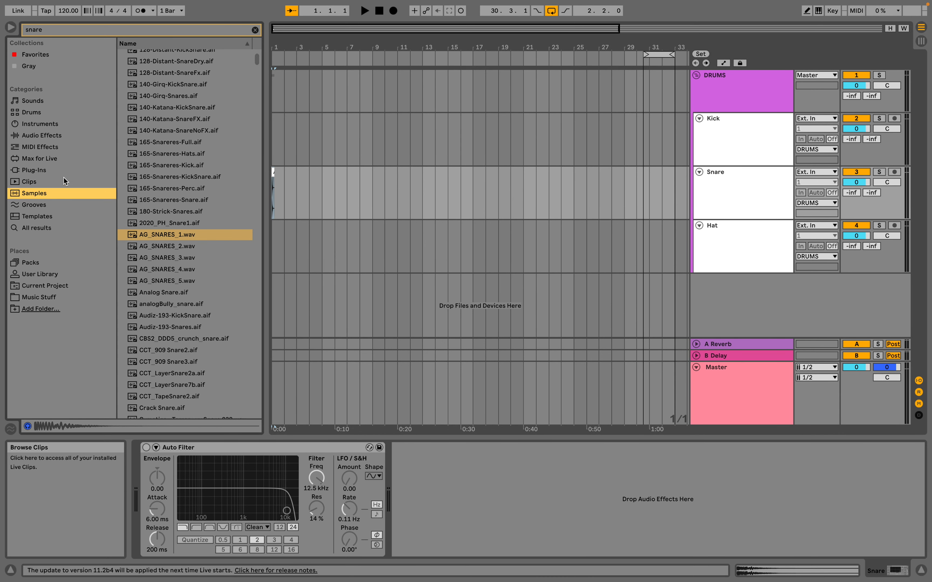
{"action": "left_click_drag", "start_coordinate": [64, 33], "coordinate": [24, 30]}
{"action": "type", "text": "kick"}
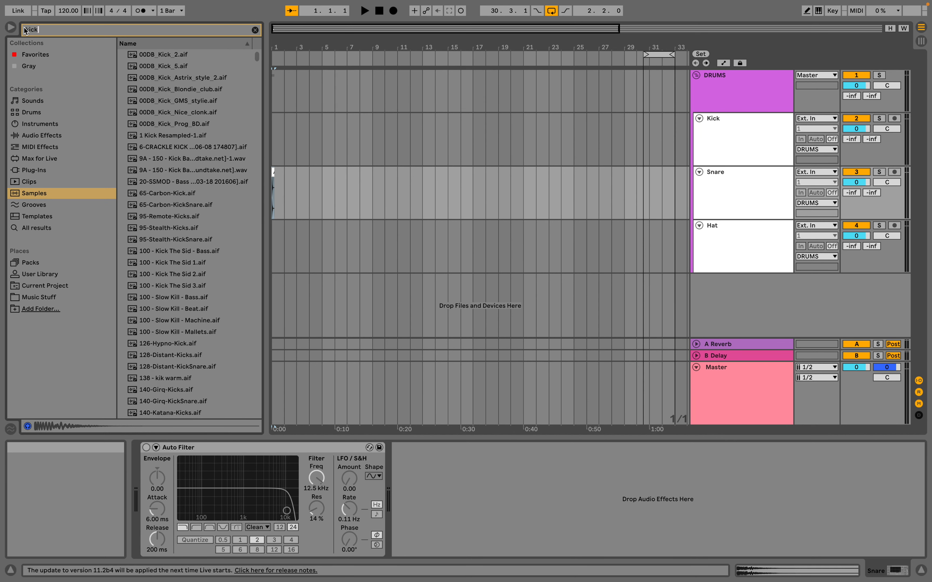
Audition several kick samples and place 00DB_Kick_Nice_clonk.aif at the start of the Kick track.
{"action": "left_click", "coordinate": [164, 66]}
{"action": "left_click", "coordinate": [164, 54]}
{"action": "left_click", "coordinate": [164, 143]}
{"action": "left_click", "coordinate": [166, 114]}
{"action": "left_click", "coordinate": [173, 90]}
{"action": "left_click", "coordinate": [172, 112]}
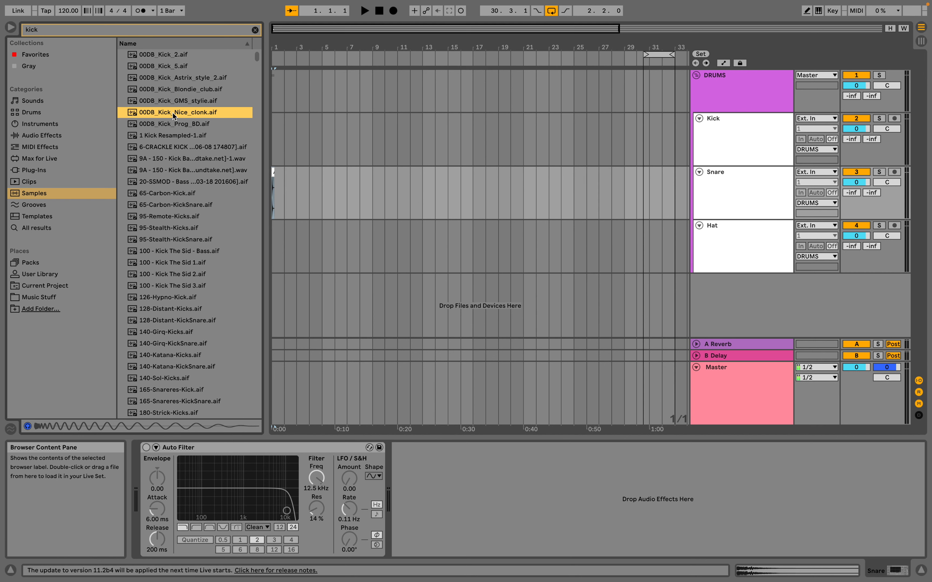
{"action": "left_click_drag", "start_coordinate": [144, 113], "coordinate": [272, 135]}
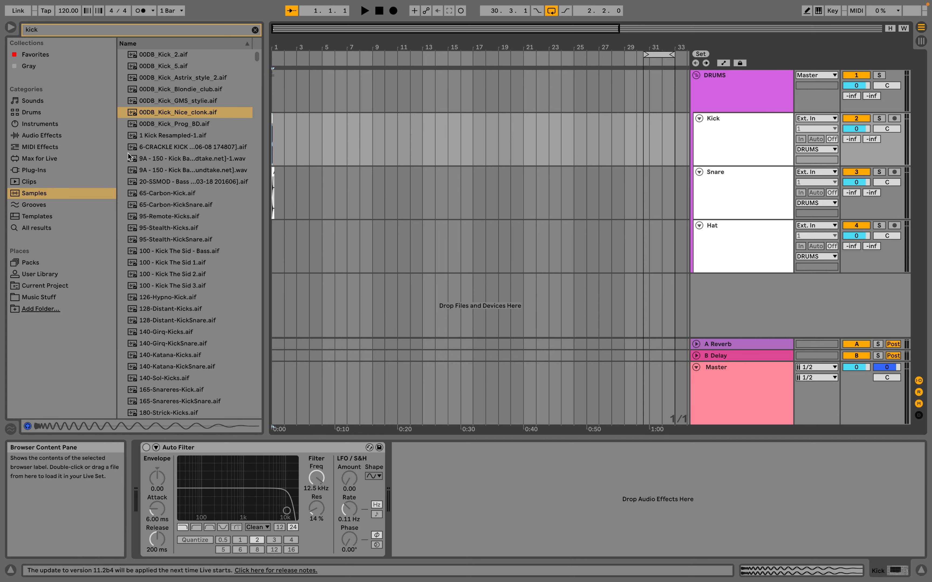
Search the Samples category for "hat cl".
{"action": "left_click", "coordinate": [53, 31]}
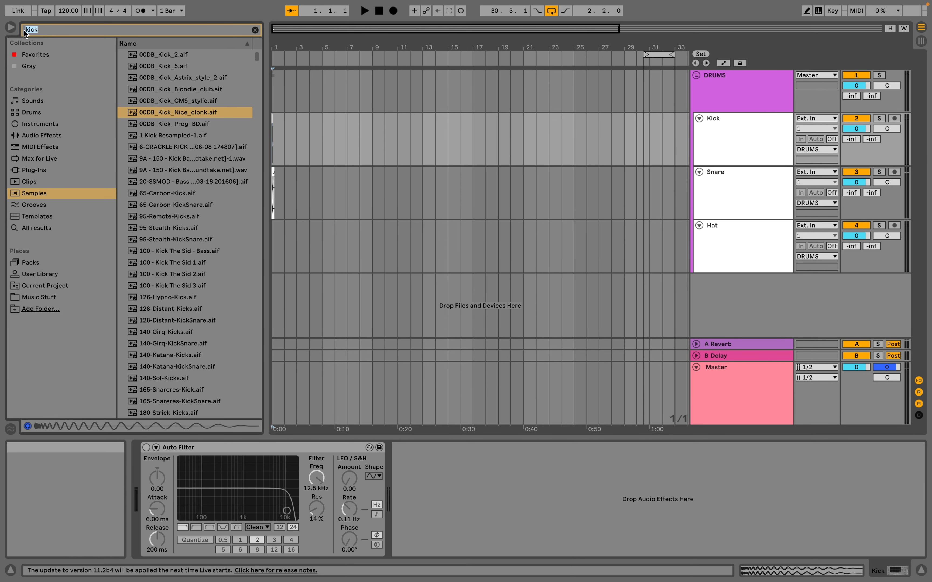
{"action": "type", "text": "hat c"}
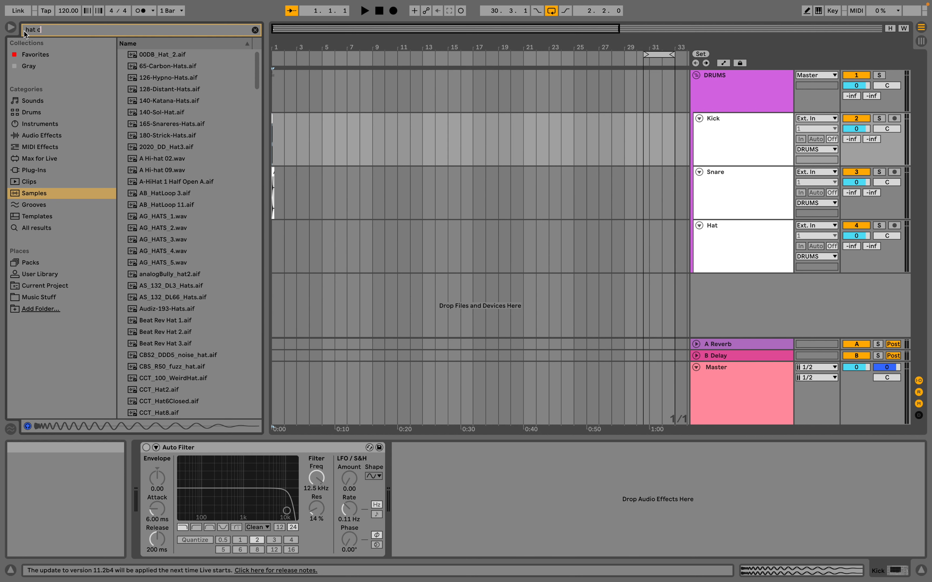
{"action": "type", "text": "l"}
Audition several closed hi-hat samples and place HatClosedTech6.aif at the start of the Hat track.
{"action": "left_click", "coordinate": [158, 194]}
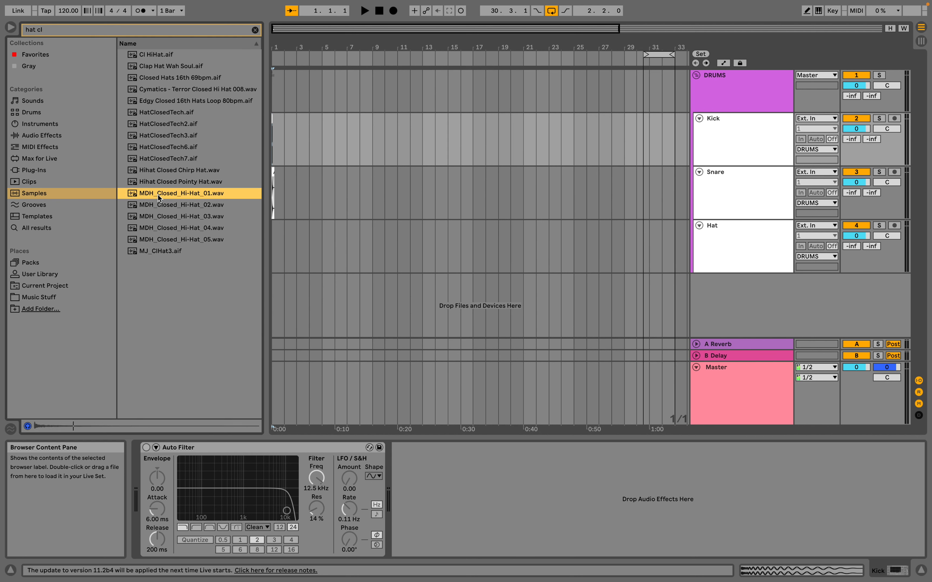
{"action": "left_click", "coordinate": [166, 217]}
{"action": "left_click", "coordinate": [171, 229]}
{"action": "left_click", "coordinate": [165, 239]}
{"action": "left_click", "coordinate": [167, 175]}
{"action": "left_click", "coordinate": [168, 159]}
{"action": "left_click", "coordinate": [171, 147]}
{"action": "left_click", "coordinate": [170, 133]}
{"action": "left_click", "coordinate": [166, 147]}
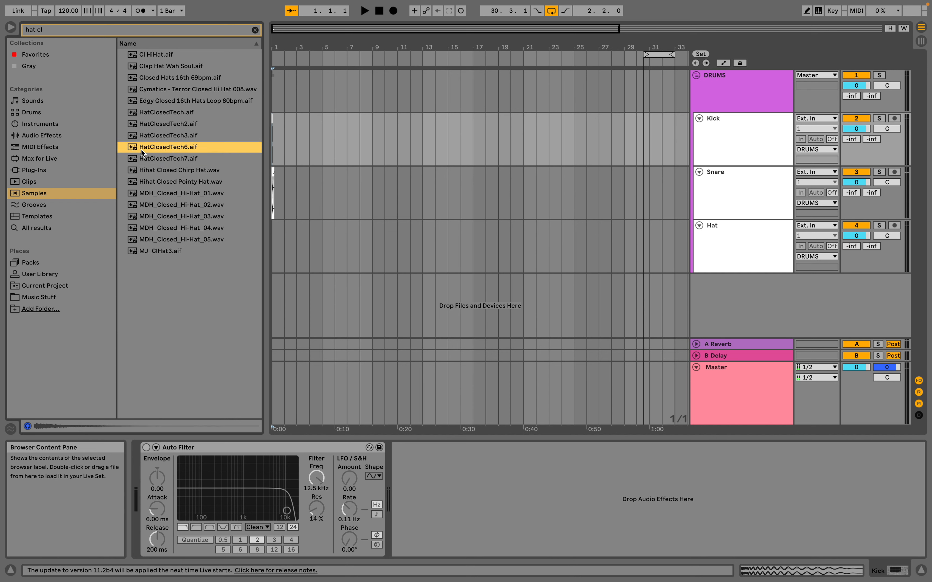
{"action": "left_click_drag", "start_coordinate": [141, 149], "coordinate": [271, 256]}
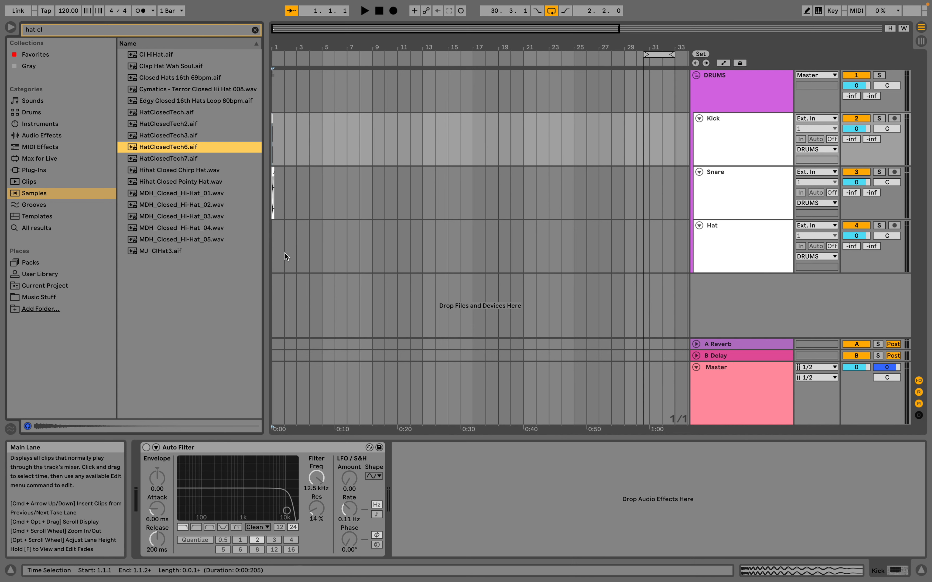
{"action": "left_click_drag", "start_coordinate": [247, 159], "coordinate": [275, 249]}
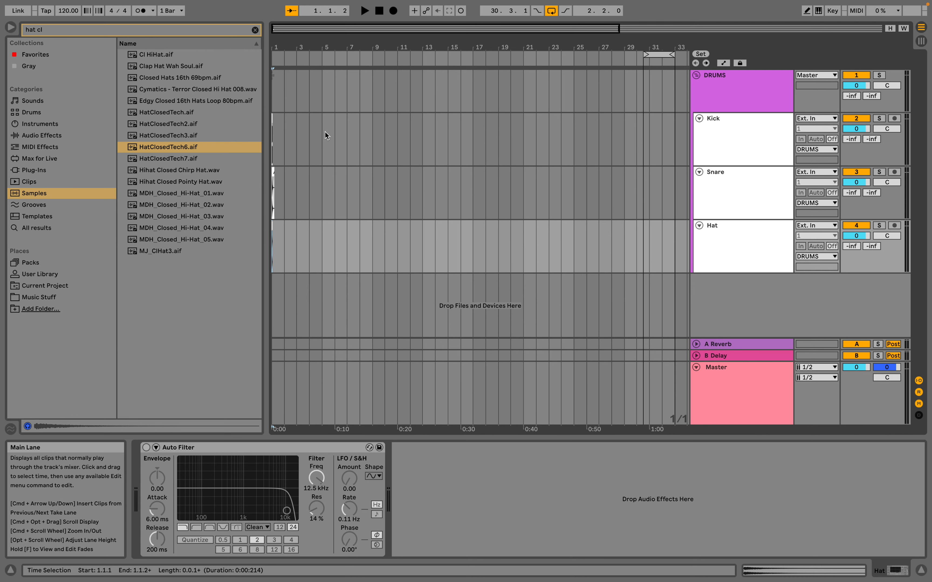
Zoom the arrangement to bars 1 to 4, and view the first beat of the Snare track up close before returning.
{"action": "left_click_drag", "start_coordinate": [325, 122], "coordinate": [265, 143]}
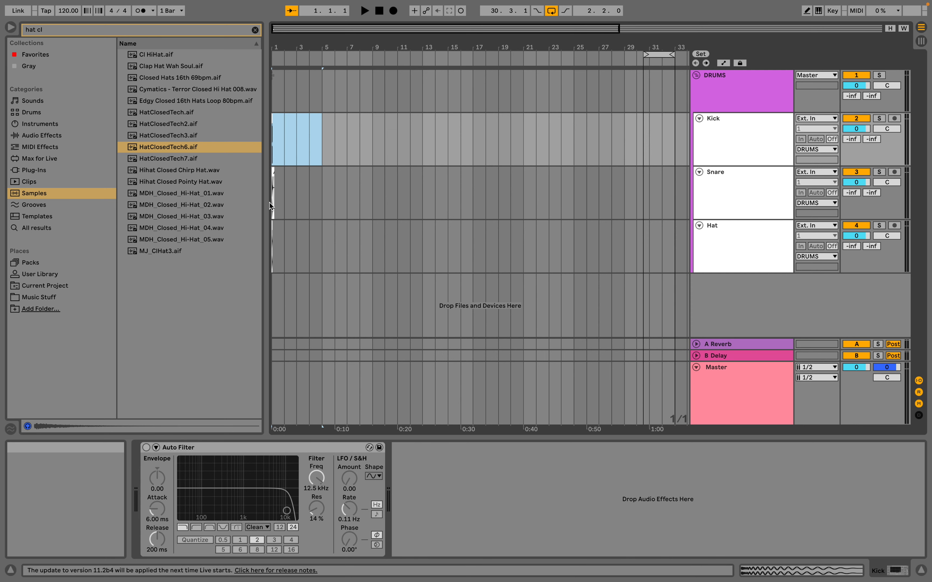
{"action": "key", "text": "z"}
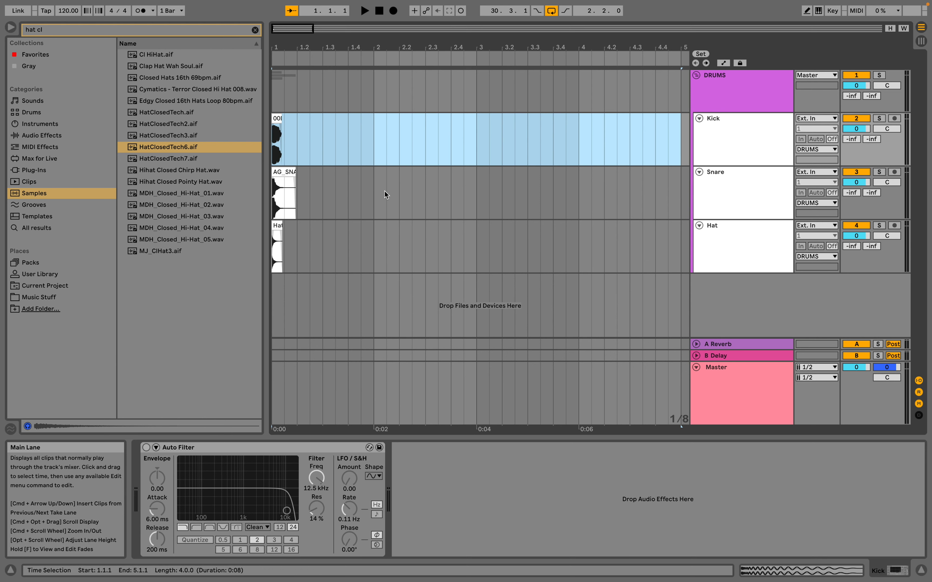
{"action": "left_click", "coordinate": [285, 194]}
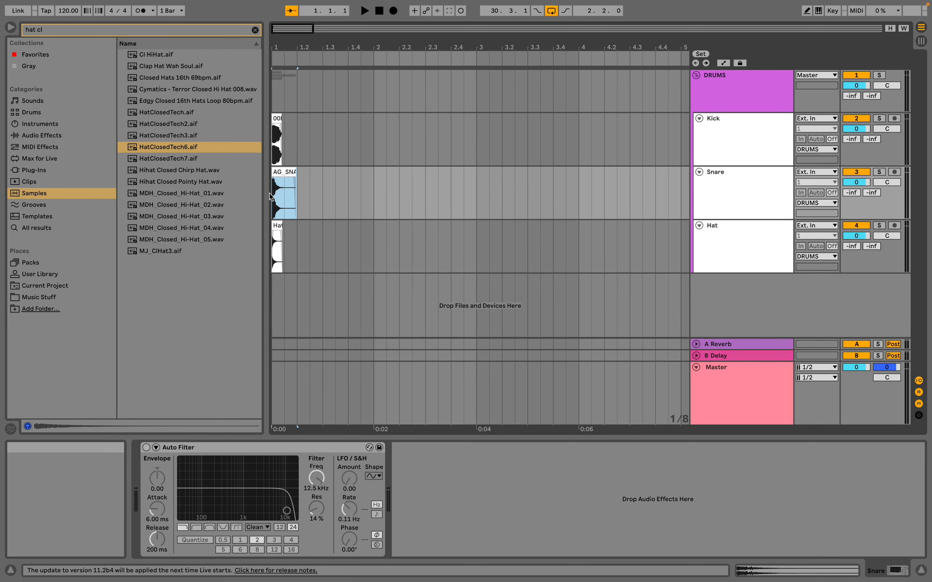
{"action": "key", "text": "z"}
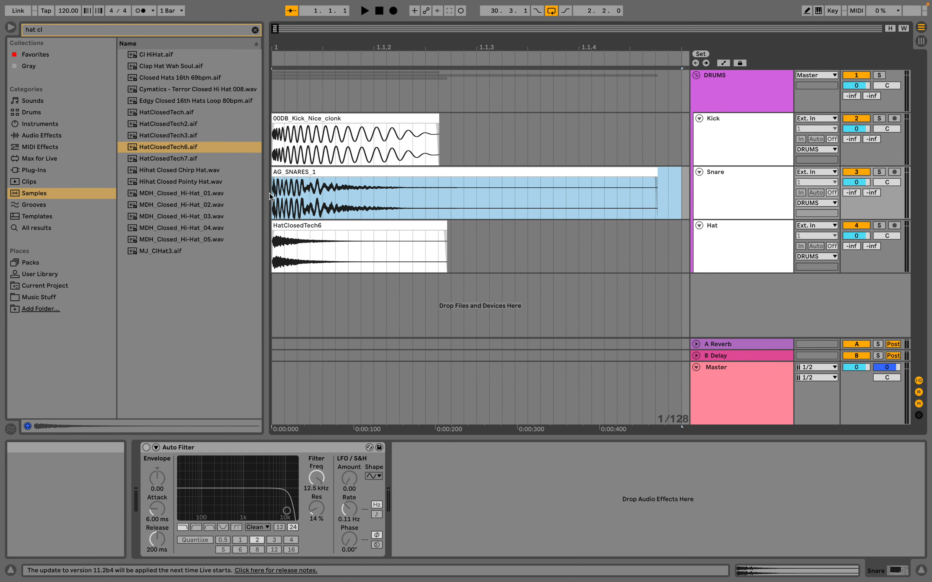
{"action": "key", "text": "x"}
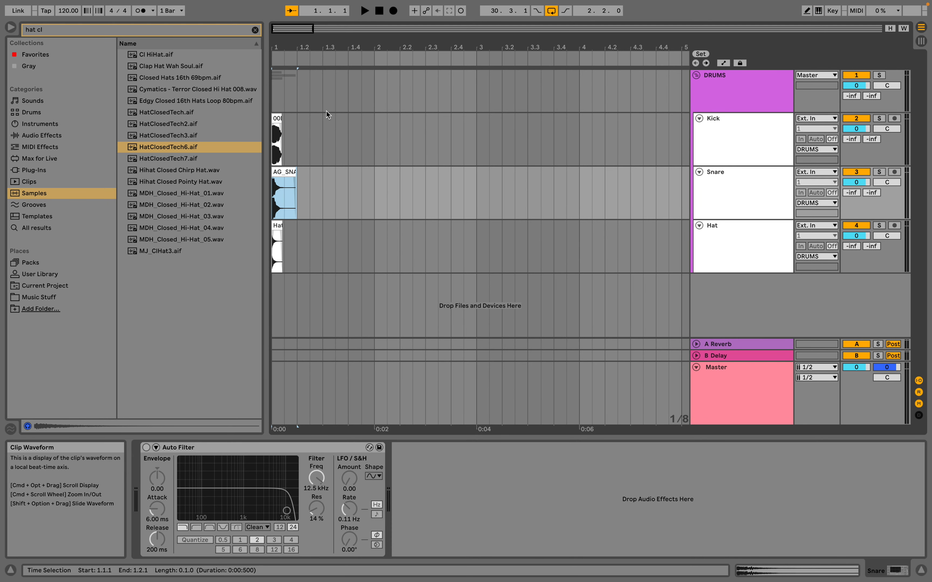
Select the first four bars on the Kick track and set the loop to that selection.
{"action": "left_click_drag", "start_coordinate": [679, 139], "coordinate": [259, 138]}
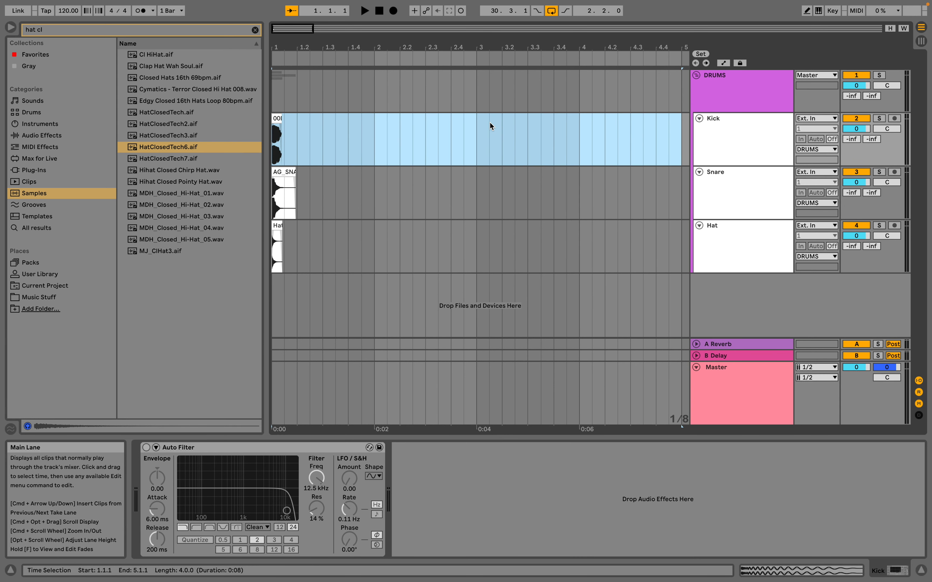
{"action": "key", "text": "super+l"}
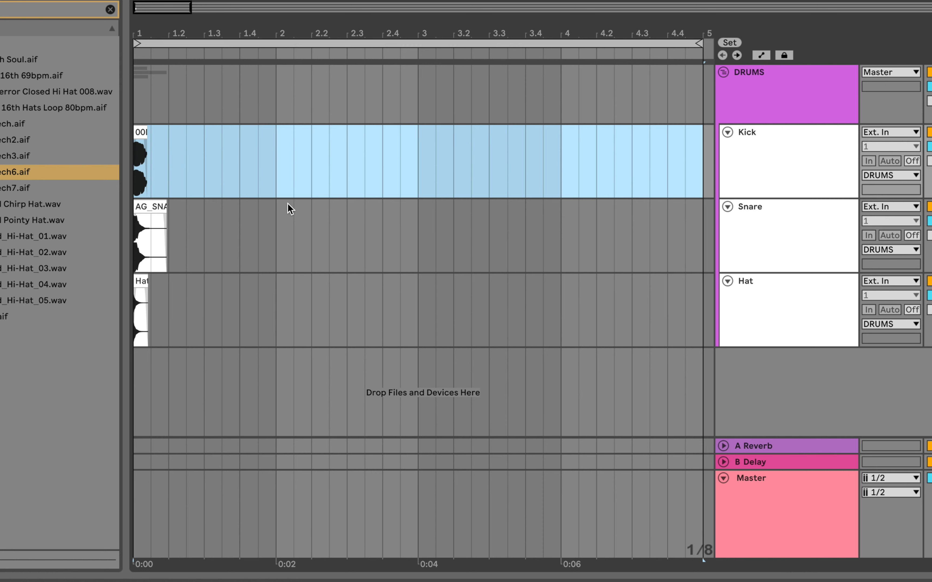
Set the arrangement's grid to a fixed 1/4 spacing.
{"action": "right_click", "coordinate": [270, 212]}
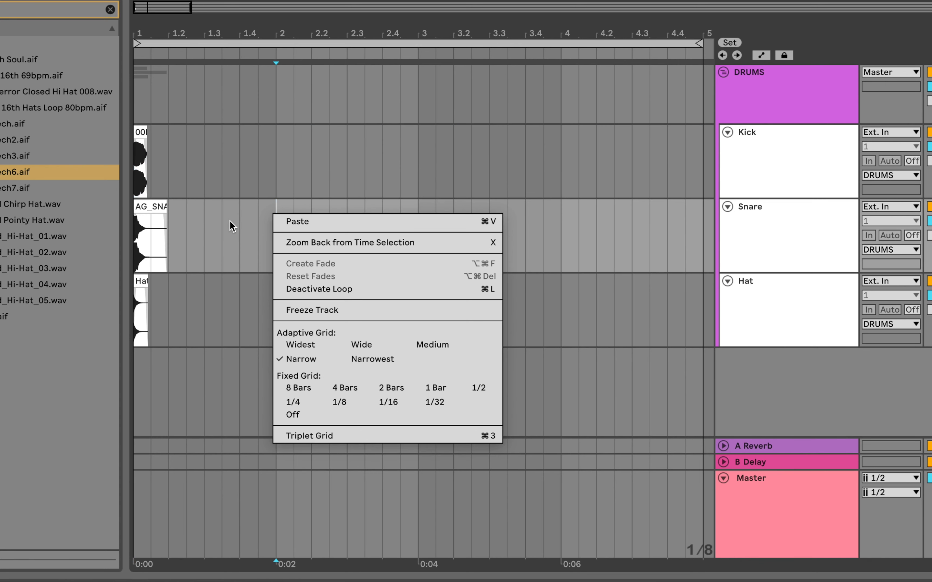
{"action": "left_click", "coordinate": [297, 401]}
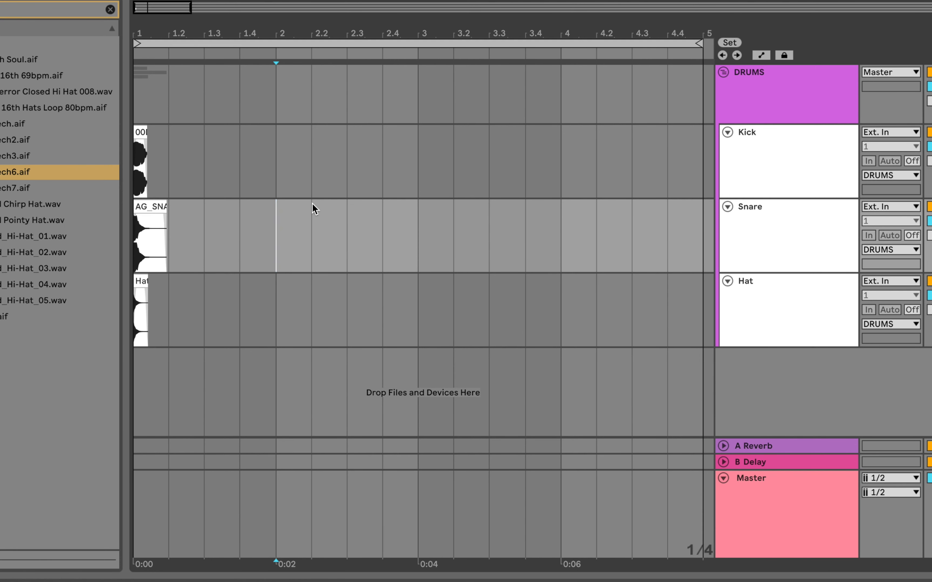
Try wider and narrower grid spacings, returning the grid to 1/4.
{"action": "key", "text": "super+2"}
{"action": "key", "text": "super+1"}
{"action": "key", "text": "super+1"}
{"action": "key", "text": "super+2"}
{"action": "key", "text": "super+2"}
{"action": "key", "text": "super+1"}
Duplicate the kick clip repeatedly, back to back, along the Kick track until the copies reach just past the start of bar 3.
{"action": "left_click", "coordinate": [137, 133]}
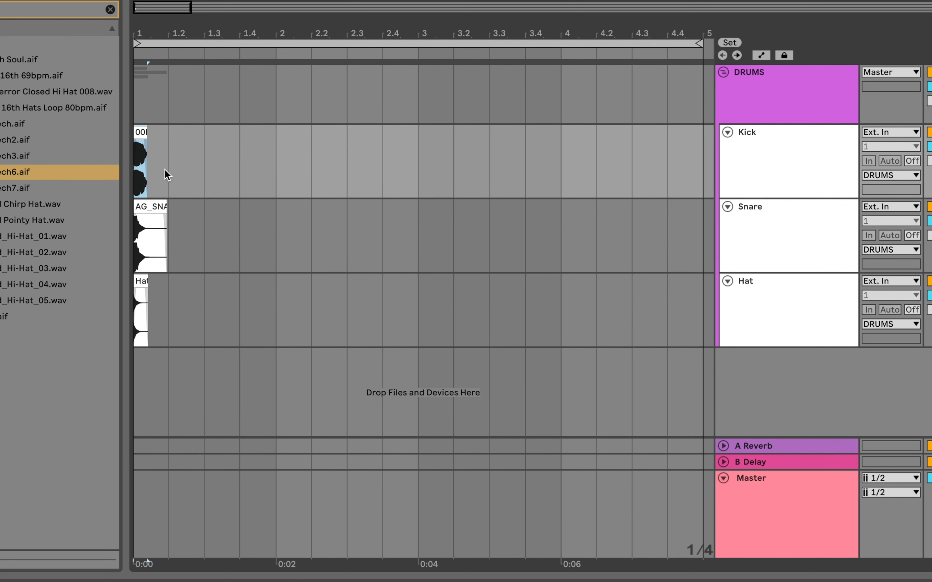
{"action": "key", "text": "ctrl+d"}
{"action": "key", "text": "ctrl+d"}
{"action": "key", "text": "ctrl+d"}
{"action": "key", "text": "ctrl+d"}
{"action": "key", "text": "ctrl+d"}
{"action": "key", "text": "ctrl+d"}
{"action": "key", "text": "ctrl+d"}
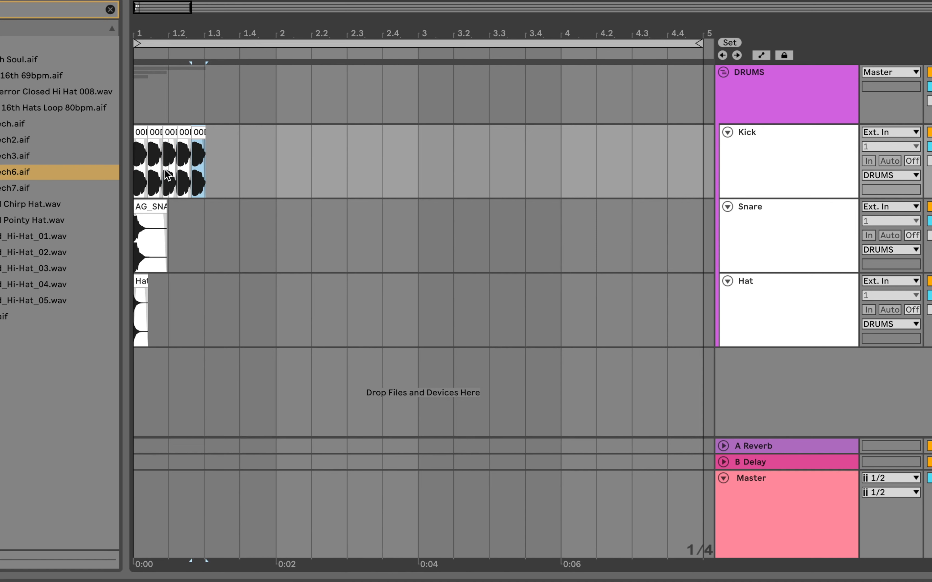
{"action": "key", "text": "ctrl+d"}
{"action": "key", "text": "ctrl+d"}
{"action": "key", "text": "ctrl+d"}
{"action": "key", "text": "ctrl+d"}
{"action": "key", "text": "ctrl+d"}
{"action": "key", "text": "ctrl+d"}
{"action": "key", "text": "ctrl+d"}
{"action": "key", "text": "ctrl+d"}
{"action": "key", "text": "ctrl+d"}
{"action": "key", "text": "ctrl+d"}
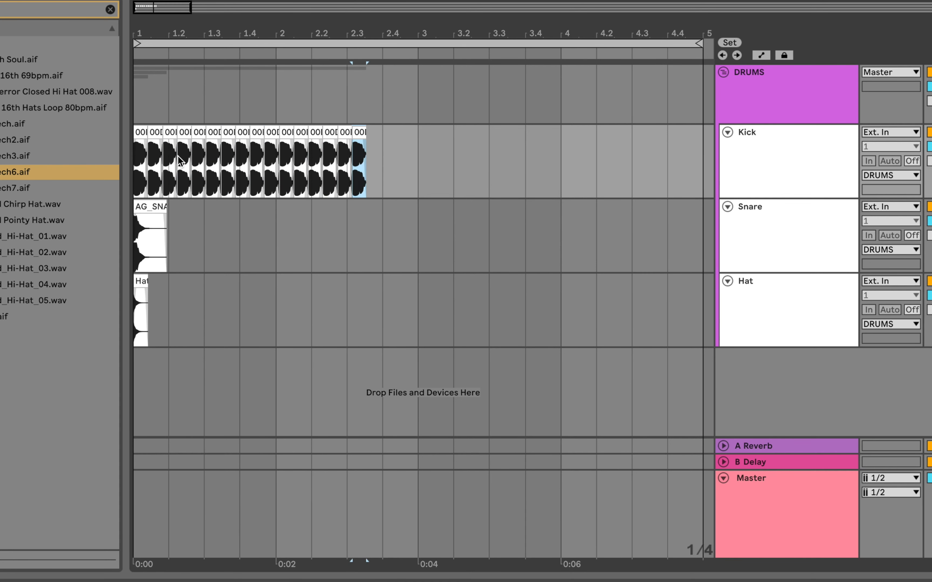
{"action": "key", "text": "ctrl+d"}
{"action": "key", "text": "ctrl+d"}
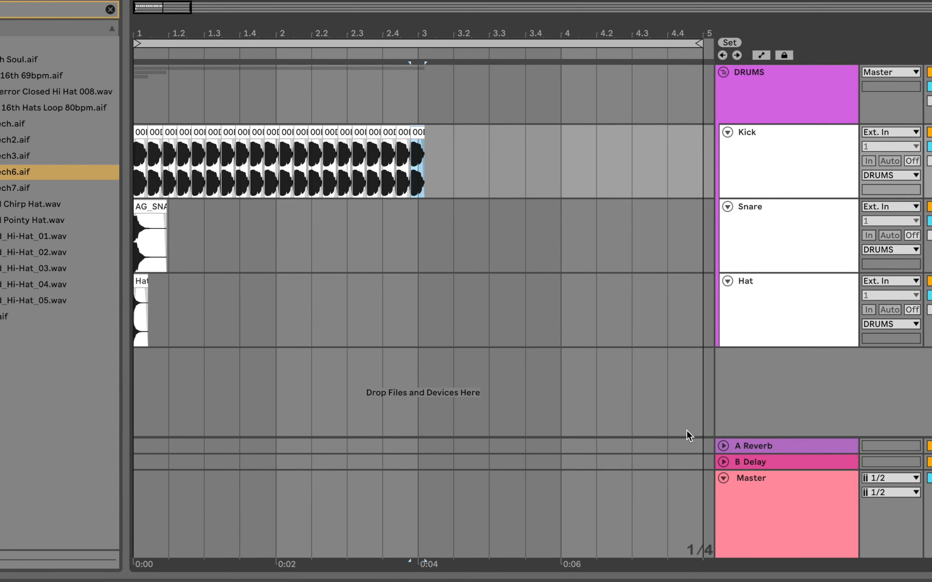
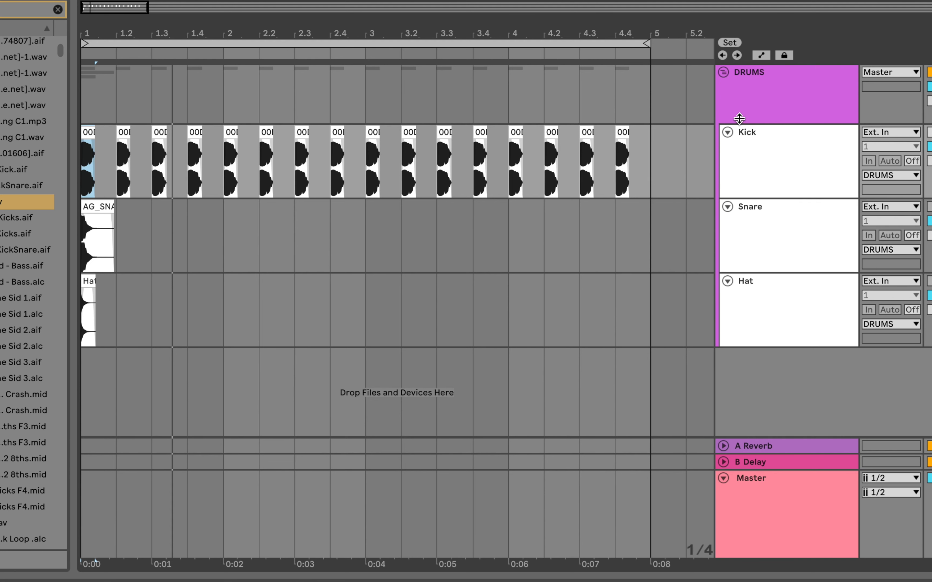
Move the snare clip on the Snare track to beat 1.2.
{"action": "key", "text": "plus"}
{"action": "left_click", "coordinate": [246, 245]}
{"action": "left_click_drag", "start_coordinate": [119, 210], "coordinate": [251, 222]}
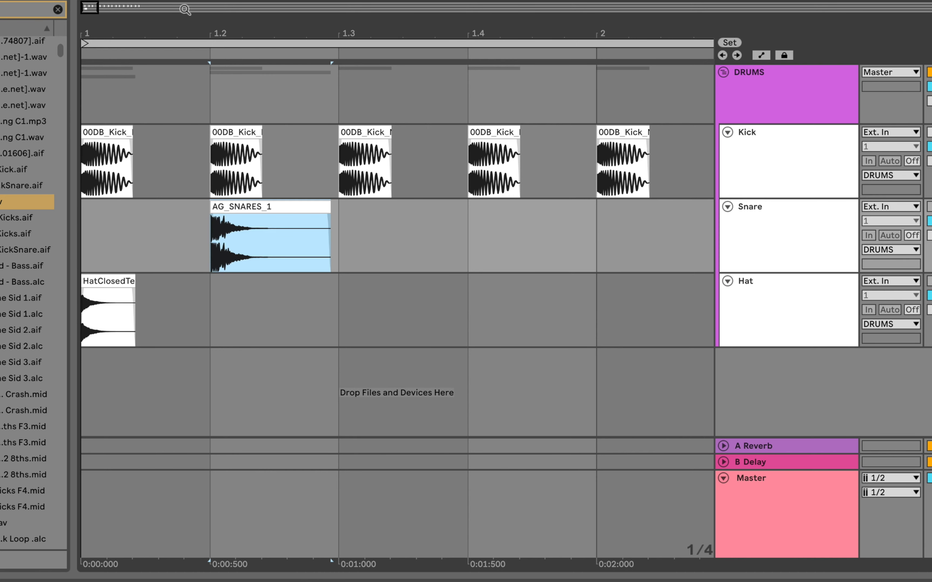
{"action": "key", "text": "minus"}
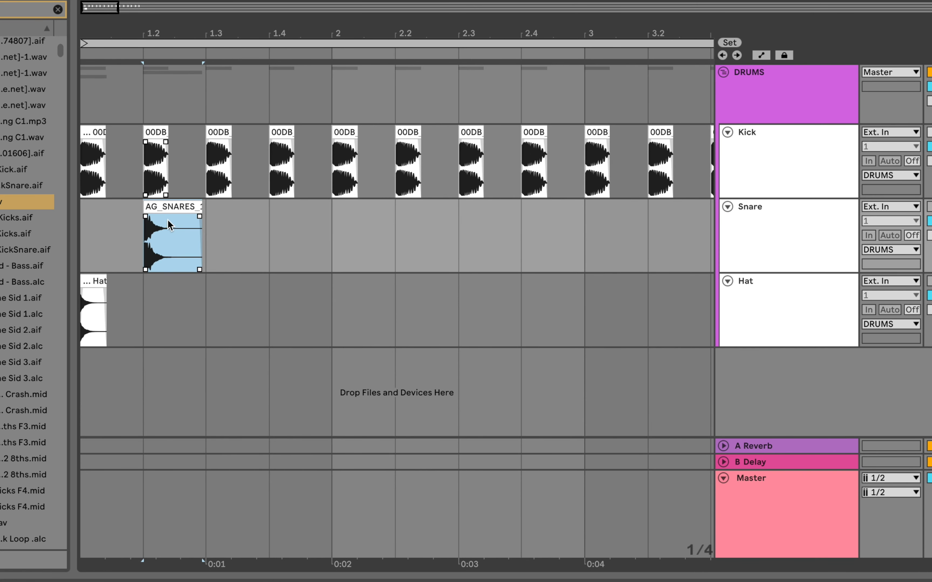
Try duplicating the range from beat 1.2 to 1.4 on the Snare track three times, and undo the duplicates.
{"action": "mouse_move", "coordinate": [165, 207]}
{"action": "left_mouse_down"}
{"action": "mouse_move", "coordinate": [300, 203]}
{"action": "mouse_move", "coordinate": [158, 210]}
{"action": "mouse_move", "coordinate": [175, 203]}
{"action": "left_mouse_up"}
{"action": "left_click_drag", "start_coordinate": [208, 223], "coordinate": [211, 223]}
{"action": "left_click_drag", "start_coordinate": [268, 235], "coordinate": [161, 241]}
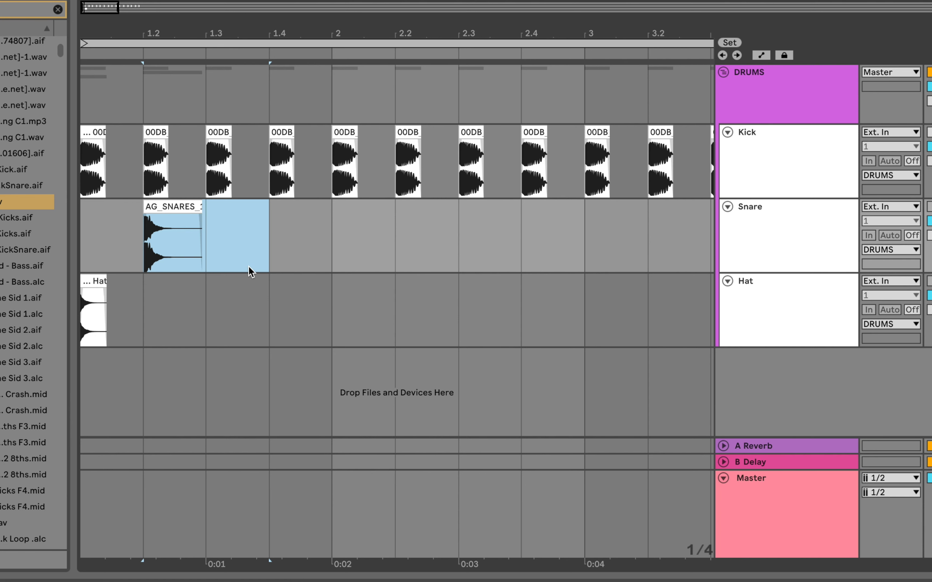
{"action": "key", "text": "super+d"}
{"action": "key", "text": "super+d"}
{"action": "key", "text": "super+d"}
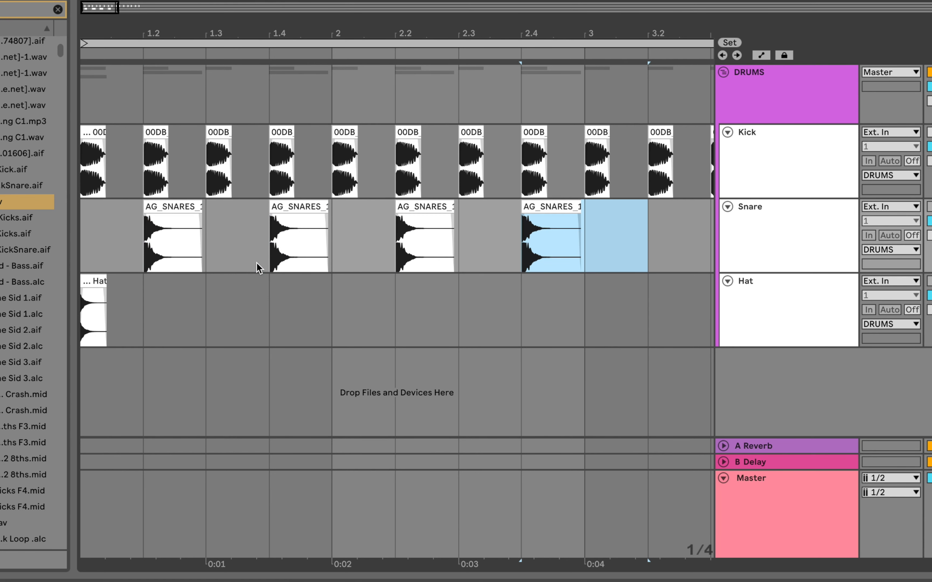
{"action": "key", "text": "super+z"}
{"action": "key", "text": "super+z"}
{"action": "key", "text": "super+z"}
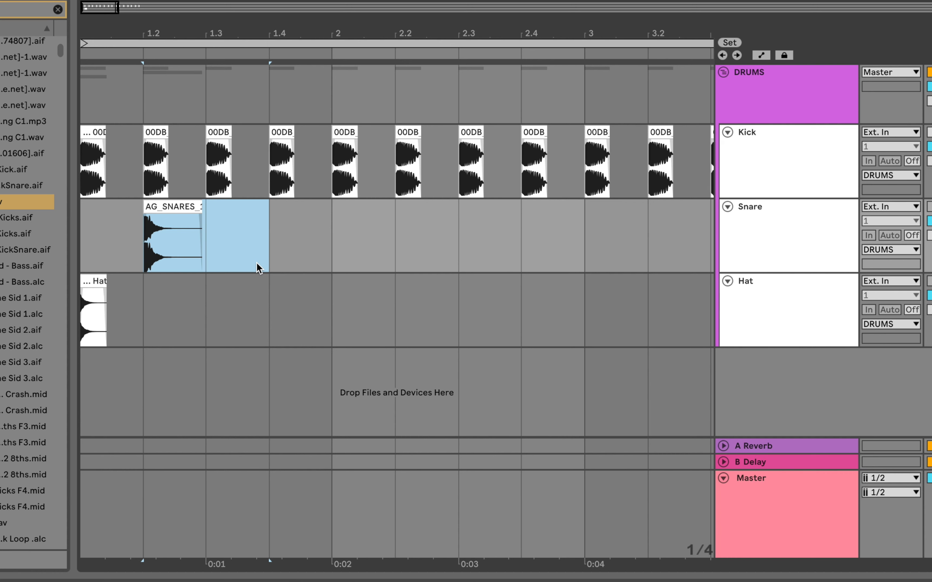
Copy the snare clip from beat 1.2 to beat 1.4 on the Snare track.
{"action": "left_click", "coordinate": [208, 264]}
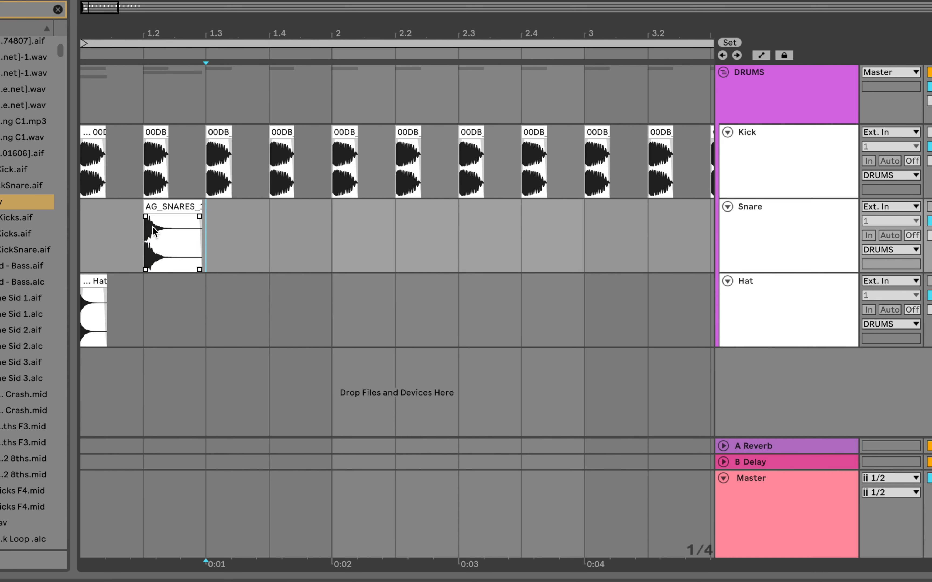
{"action": "left_click", "coordinate": [166, 207]}
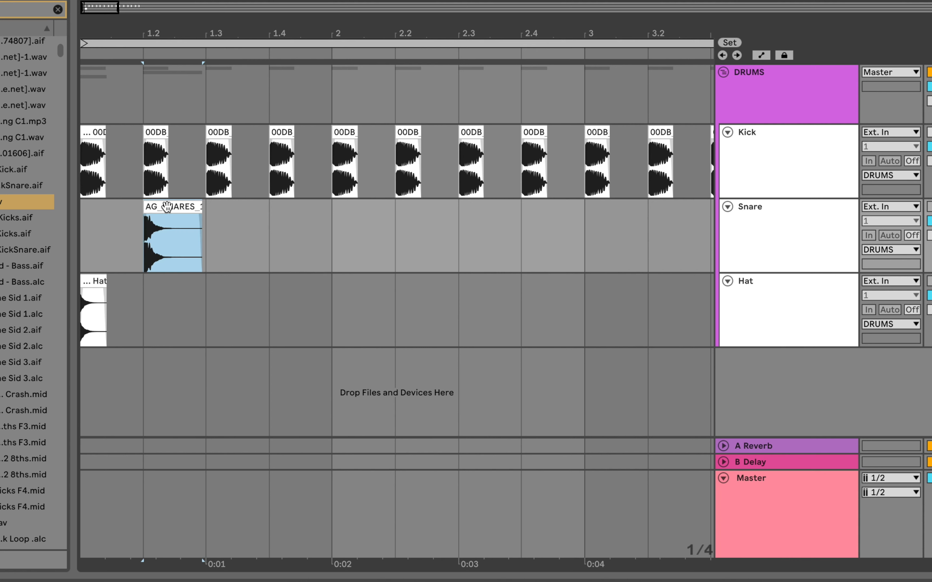
{"action": "left_click_drag", "start_coordinate": [167, 206], "coordinate": [294, 210]}
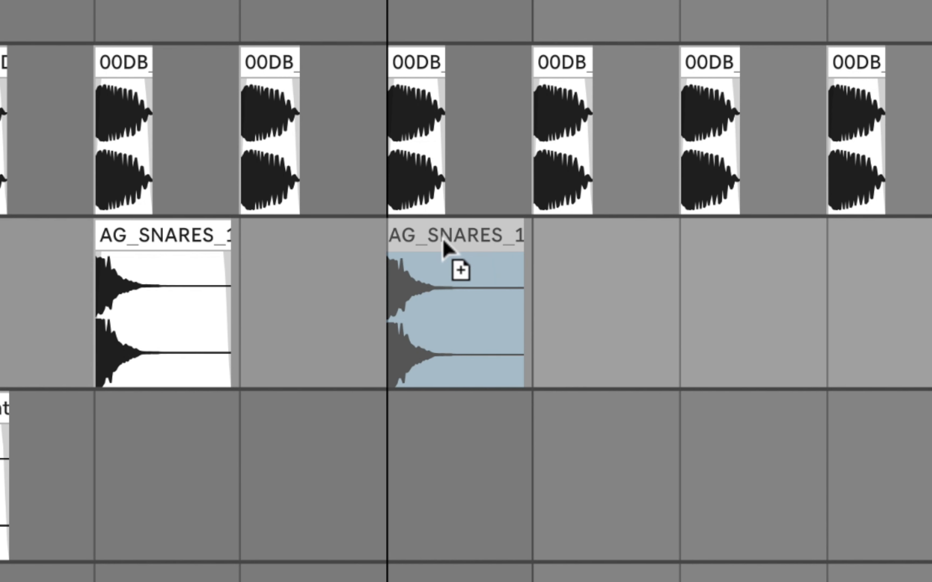
{"action": "mouse_move", "coordinate": [443, 242]}
{"action": "left_mouse_down"}
{"action": "mouse_move", "coordinate": [430, 254]}
{"action": "mouse_move", "coordinate": [504, 249]}
{"action": "mouse_move", "coordinate": [413, 243]}
{"action": "mouse_move", "coordinate": [447, 255]}
{"action": "left_mouse_up"}
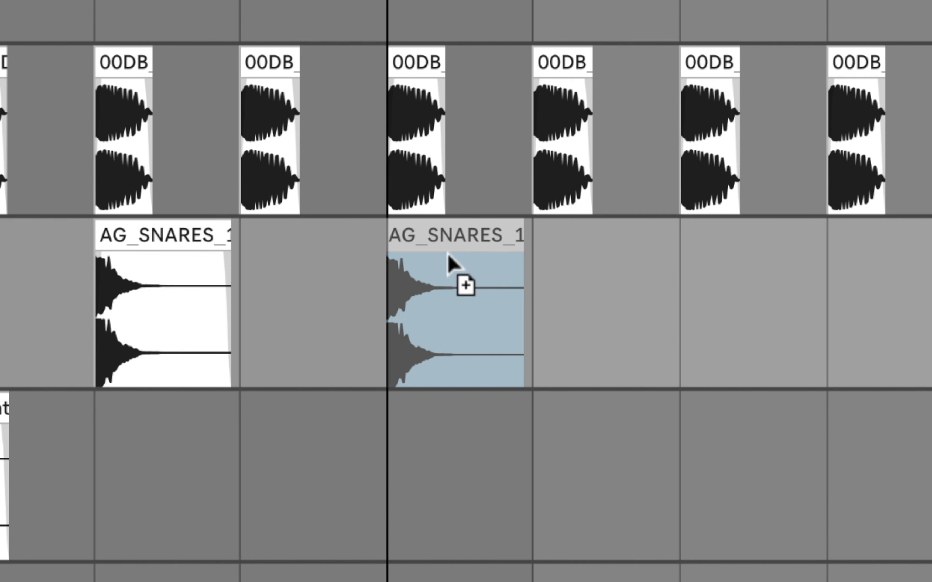
{"action": "left_click_drag", "start_coordinate": [447, 253], "coordinate": [448, 256]}
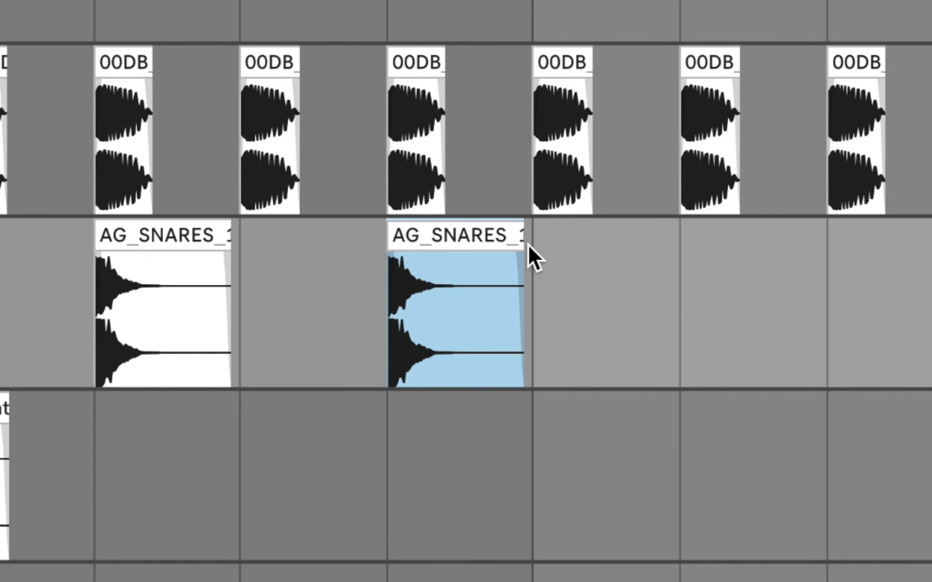
Continue copying the snare clip onto beats 2 and 4 of each remaining bar, up to beat 4.4.
{"action": "left_click_drag", "start_coordinate": [462, 235], "coordinate": [731, 223]}
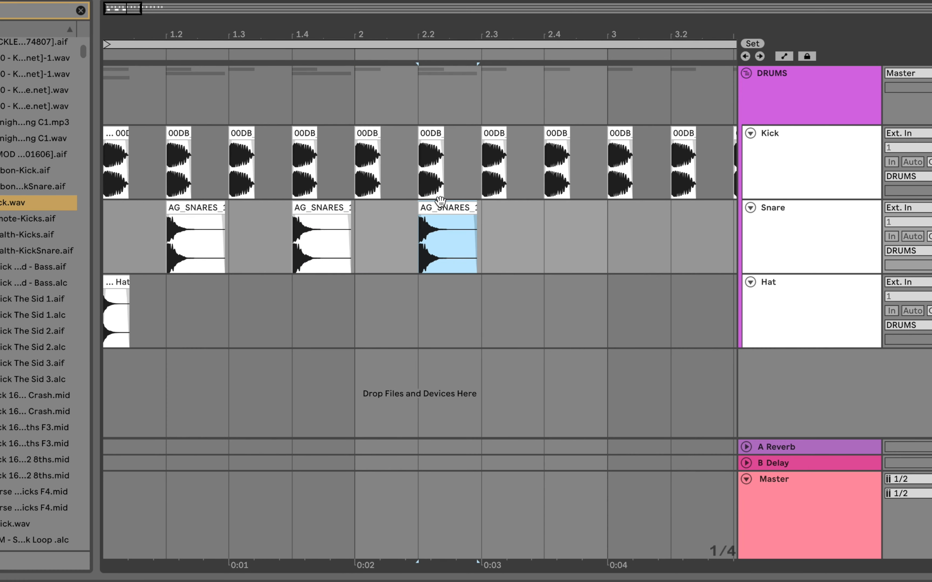
{"action": "left_click_drag", "start_coordinate": [440, 204], "coordinate": [690, 206]}
{"action": "scroll", "coordinate": [636, 231], "scroll_direction": "right", "scroll_amount": 8}
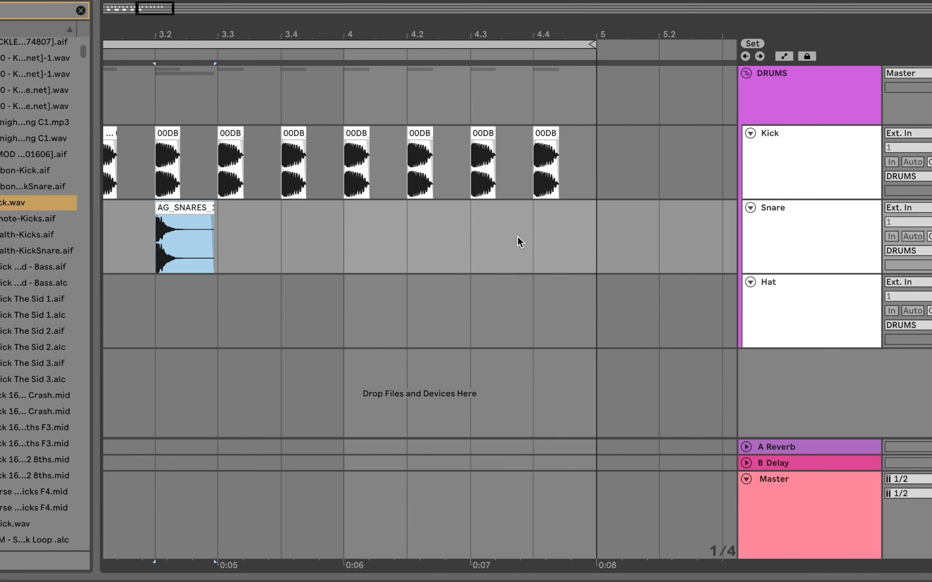
{"action": "left_click_drag", "start_coordinate": [172, 202], "coordinate": [535, 206]}
{"action": "scroll", "coordinate": [465, 221], "scroll_direction": "left", "scroll_amount": 10}
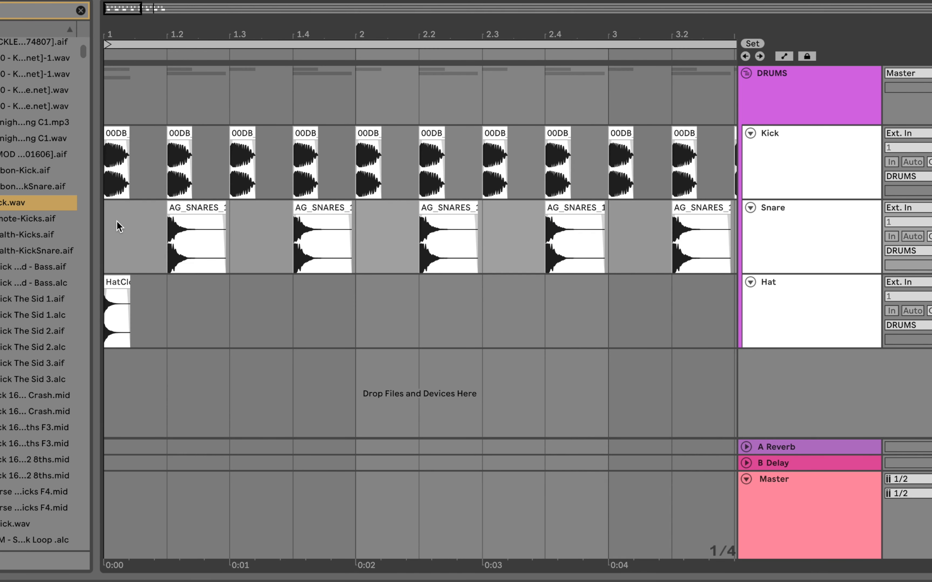
Play back the kick and snare pattern briefly and stop it.
{"action": "key", "text": "space"}
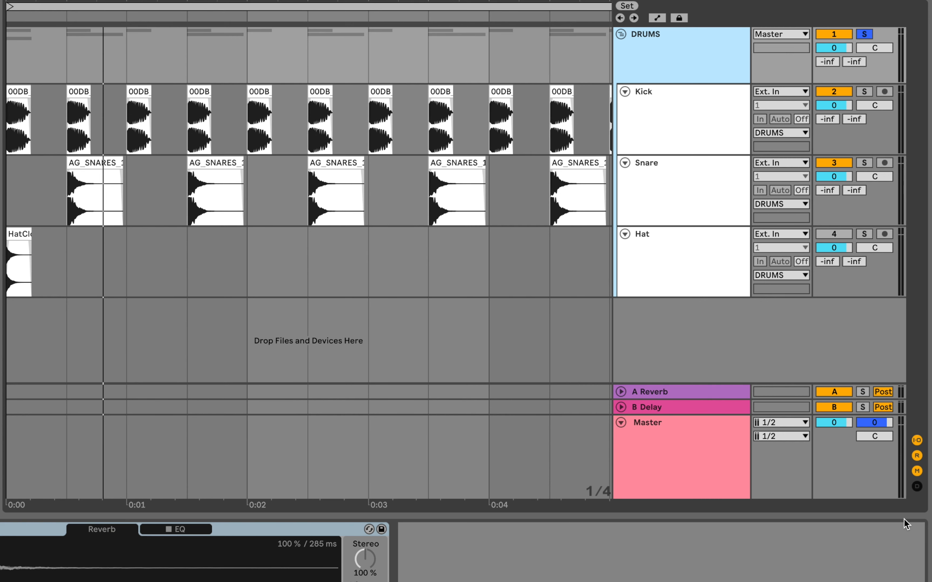
{"action": "key", "text": "space"}
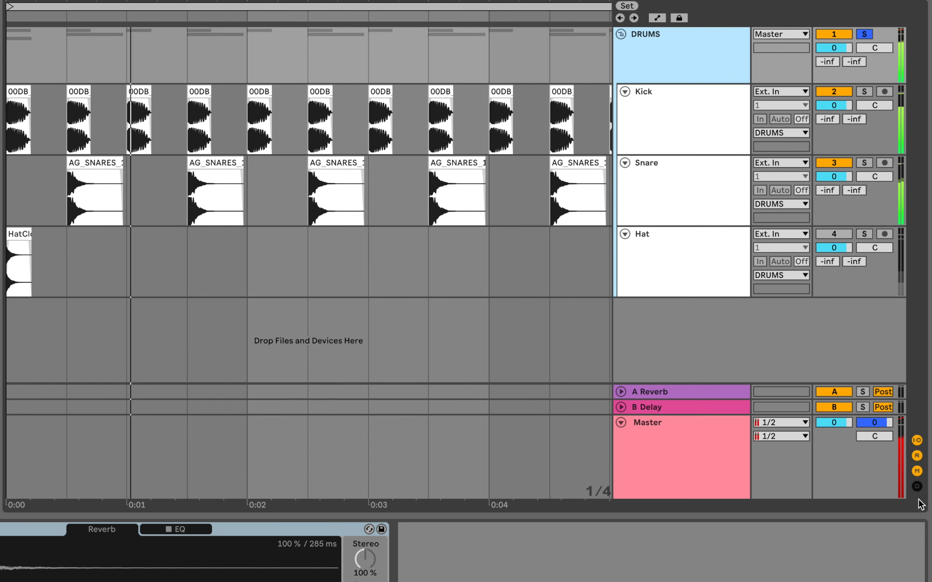
{"action": "key", "text": "space"}
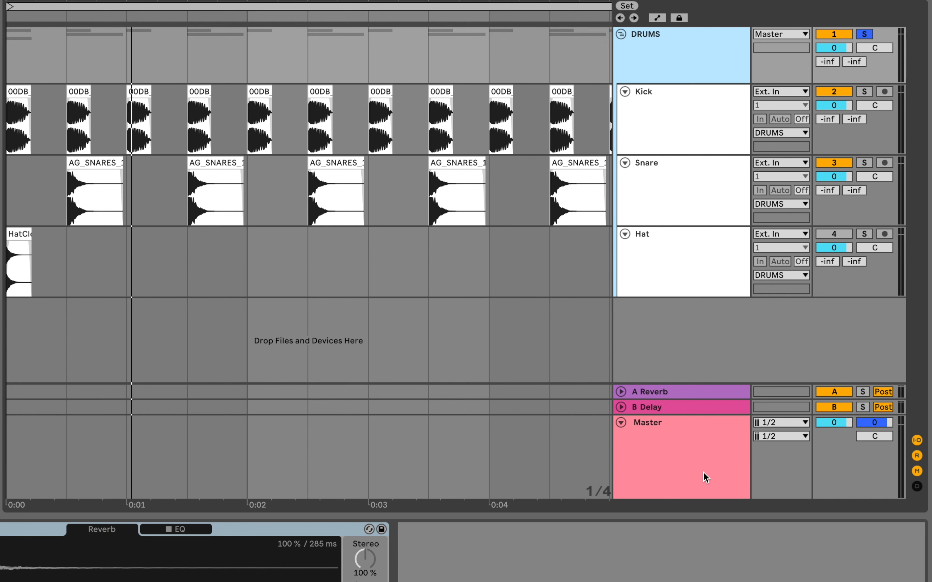
Open the first kick clip's properties and enlarge the clip detail area.
{"action": "left_click", "coordinate": [21, 86]}
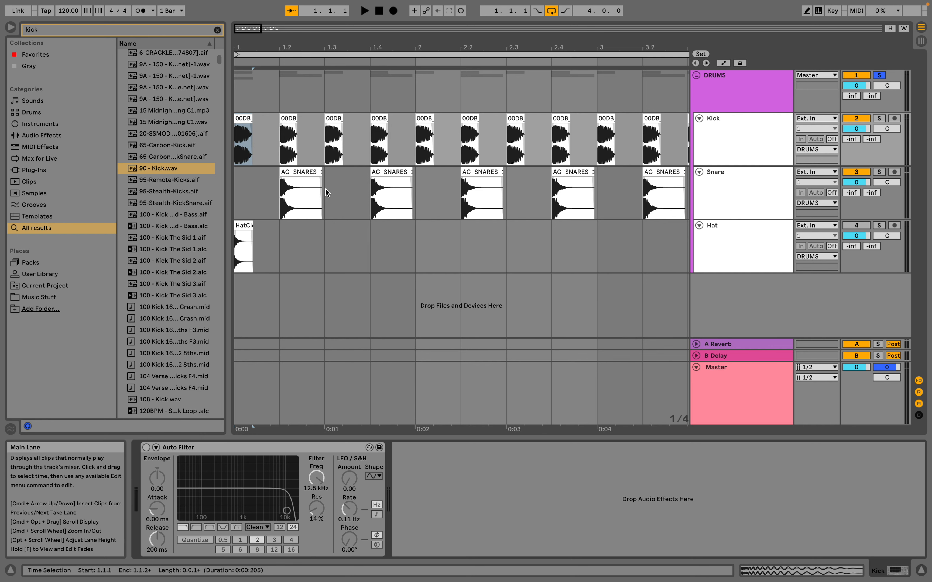
{"action": "scroll", "coordinate": [326, 190], "scroll_direction": "right", "scroll_amount": 10}
{"action": "scroll", "coordinate": [325, 190], "scroll_direction": "left", "scroll_amount": 10}
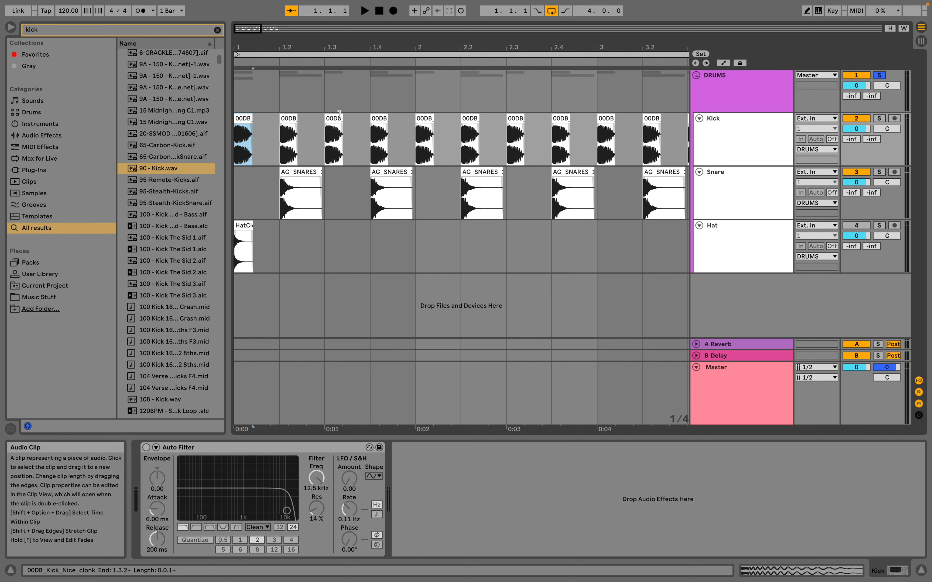
{"action": "left_click_drag", "start_coordinate": [266, 43], "coordinate": [255, 44]}
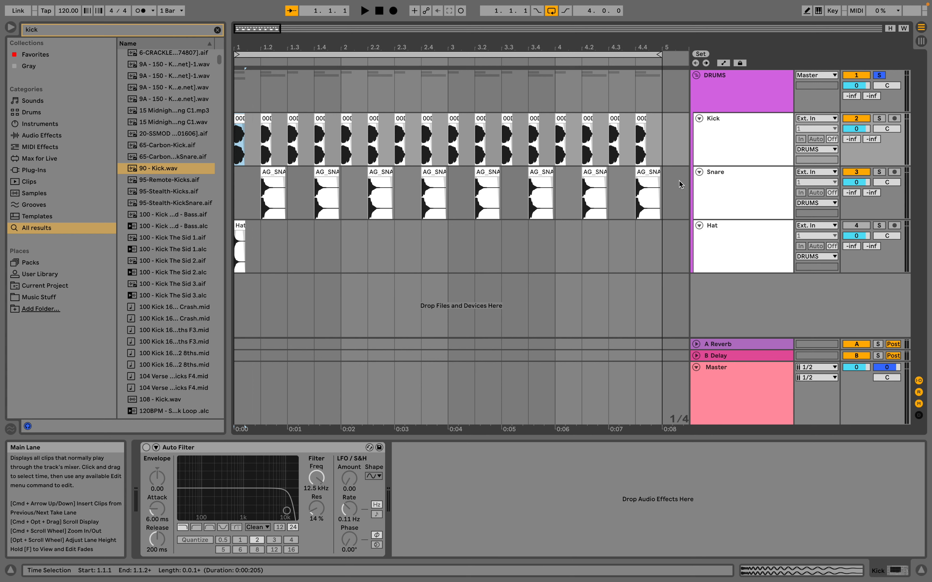
{"action": "double_click", "coordinate": [247, 118]}
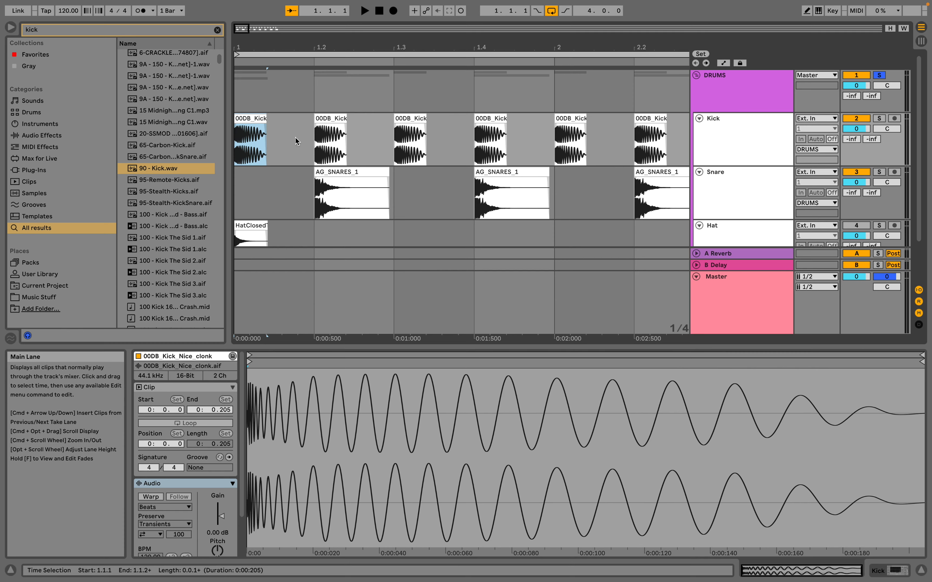
{"action": "key", "text": "shift+Tab"}
{"action": "left_click", "coordinate": [250, 119]}
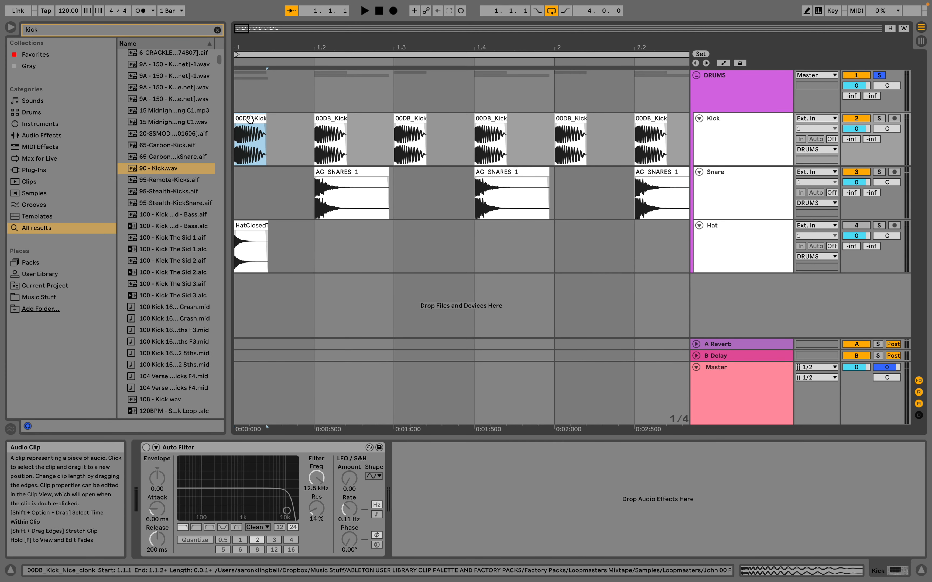
{"action": "double_click", "coordinate": [250, 120]}
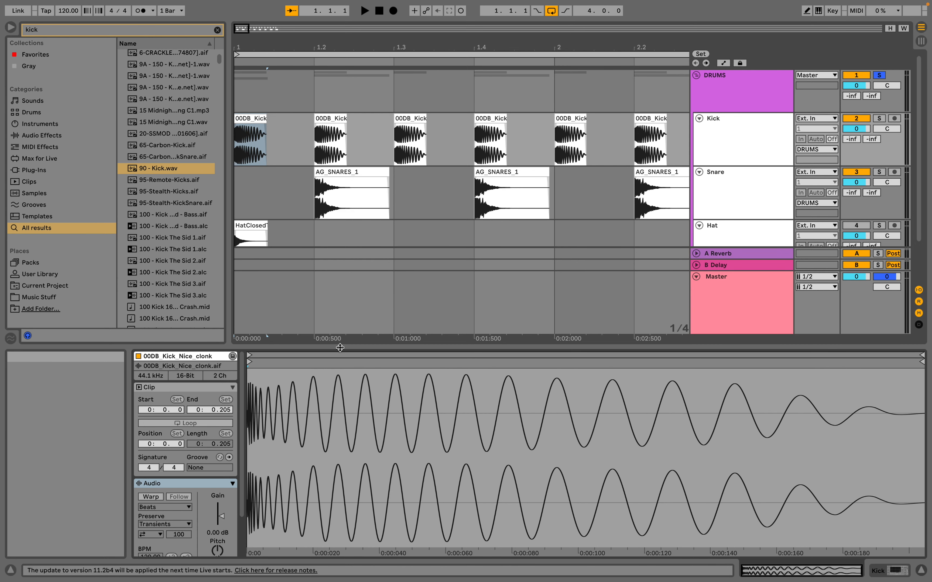
{"action": "left_click_drag", "start_coordinate": [340, 348], "coordinate": [347, 265]}
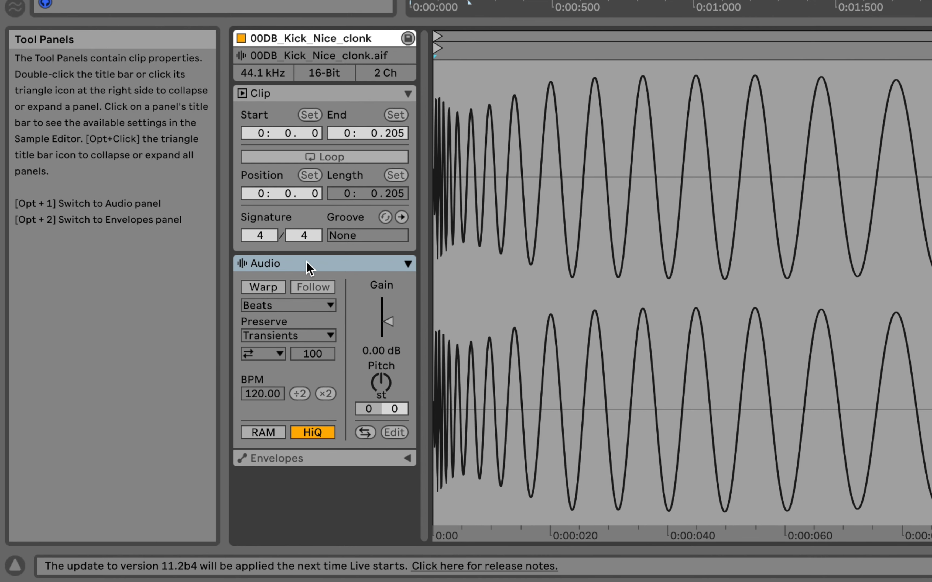
Try lowering the first kick clip's gain to -8.95 dB, and undo the change.
{"action": "left_click", "coordinate": [308, 268]}
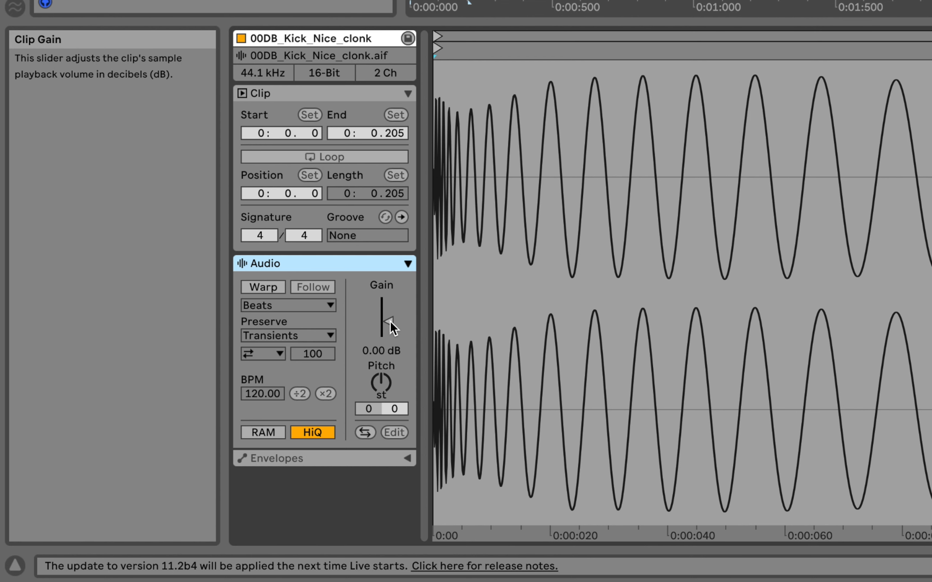
{"action": "mouse_move", "coordinate": [391, 321]}
{"action": "left_mouse_down"}
{"action": "mouse_move", "coordinate": [390, 359]}
{"action": "mouse_move", "coordinate": [391, 345]}
{"action": "left_mouse_up"}
{"action": "left_click_drag", "start_coordinate": [388, 326], "coordinate": [388, 326]}
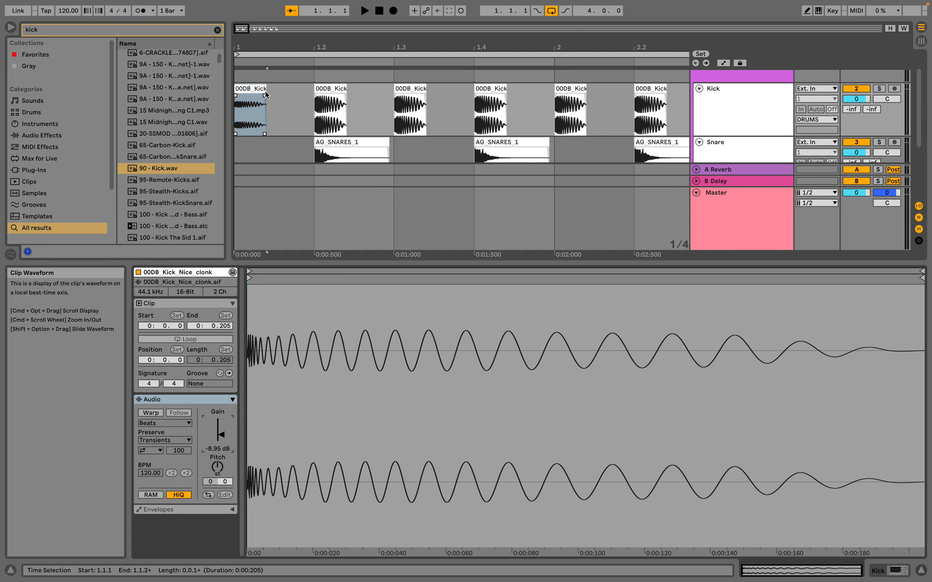
{"action": "left_click", "coordinate": [254, 126]}
{"action": "left_click", "coordinate": [317, 121]}
{"action": "key", "text": "super+z"}
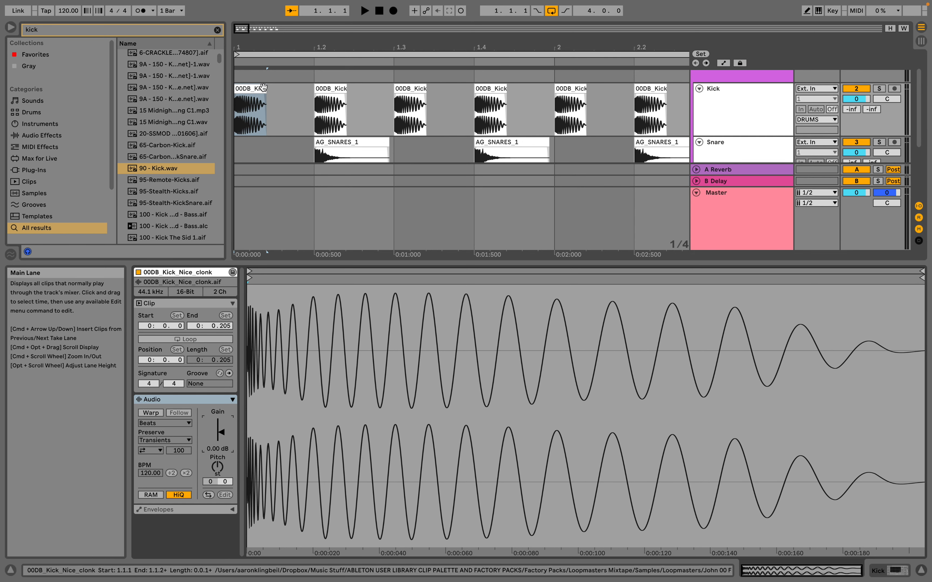
Select all kick clips across the four bars and set their shared gain to -6 dB.
{"action": "left_click_drag", "start_coordinate": [278, 43], "coordinate": [278, 3]}
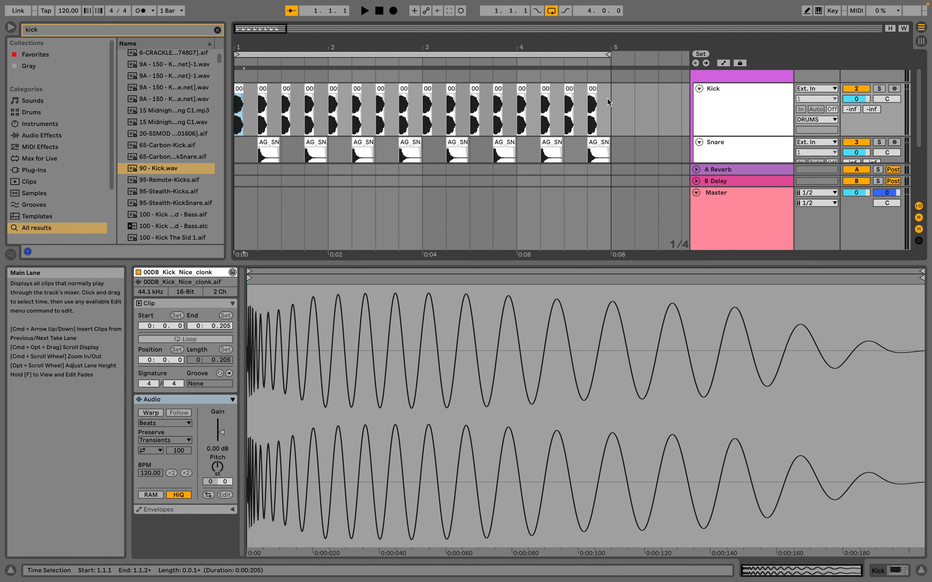
{"action": "left_click", "coordinate": [593, 88], "text": "shift"}
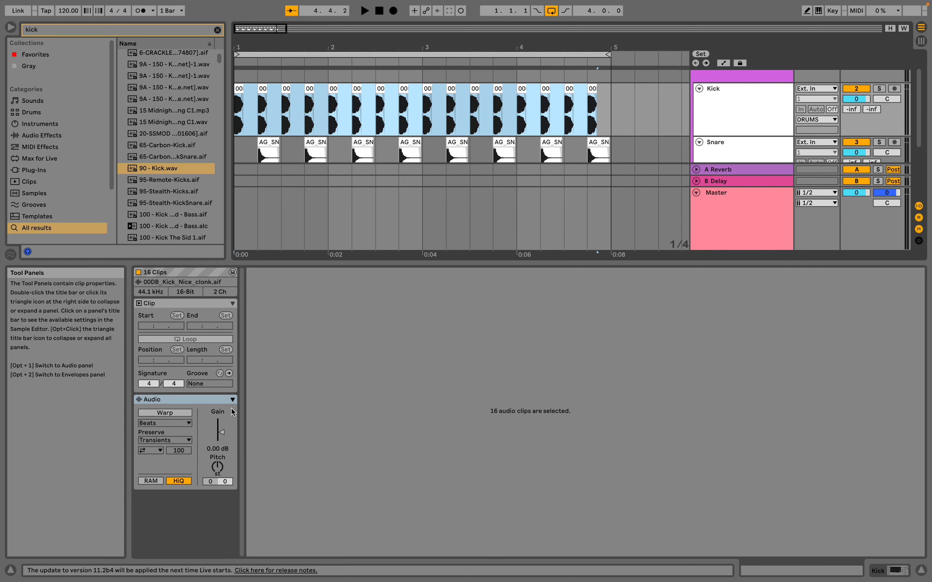
{"action": "left_click_drag", "start_coordinate": [223, 432], "coordinate": [223, 433]}
{"action": "double_click", "coordinate": [217, 450]}
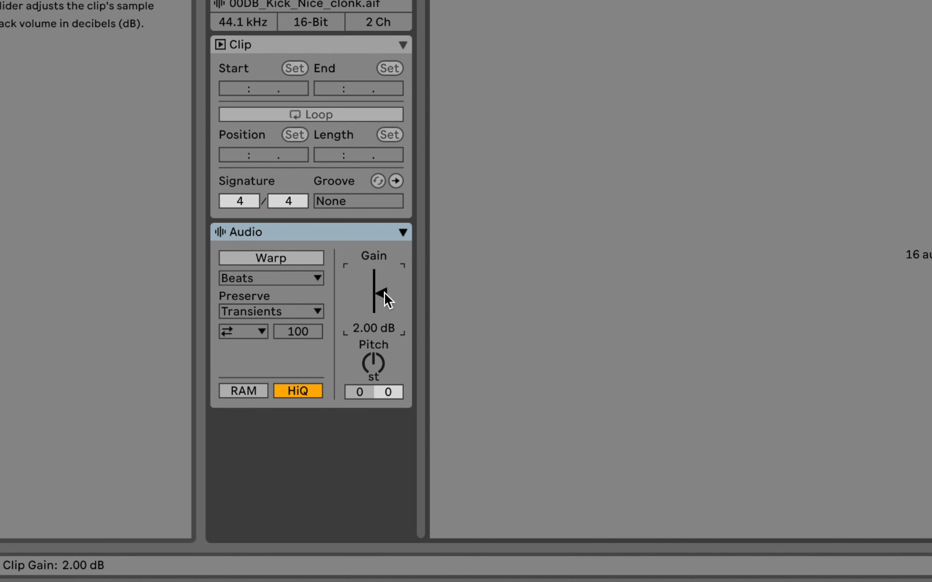
{"action": "left_click_drag", "start_coordinate": [385, 293], "coordinate": [370, 329]}
{"action": "left_click", "coordinate": [372, 330]}
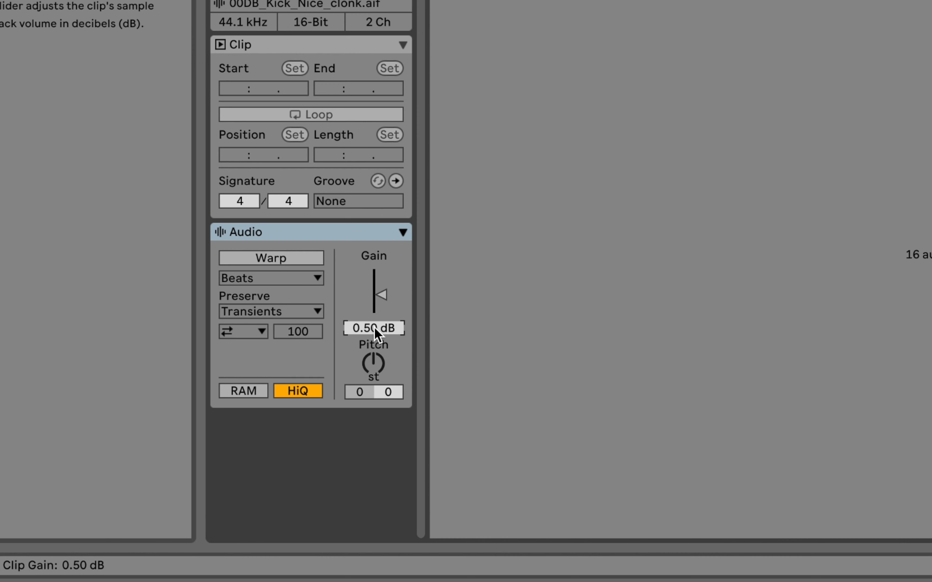
{"action": "type", "text": "-6"}
{"action": "key", "text": "Return"}
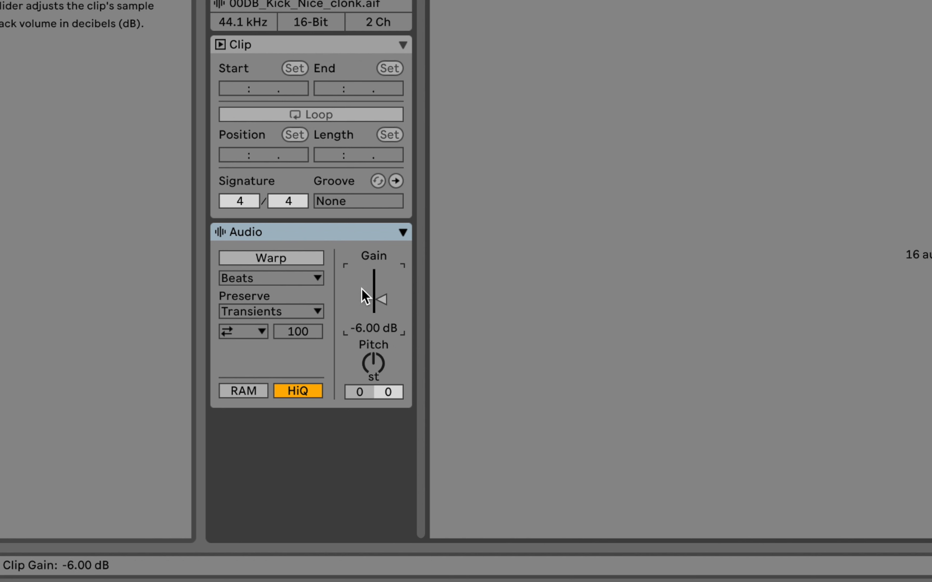
Reset the selected kick clips' gain to 0 dB, and set it to -6 dB again.
{"action": "double_click", "coordinate": [371, 329]}
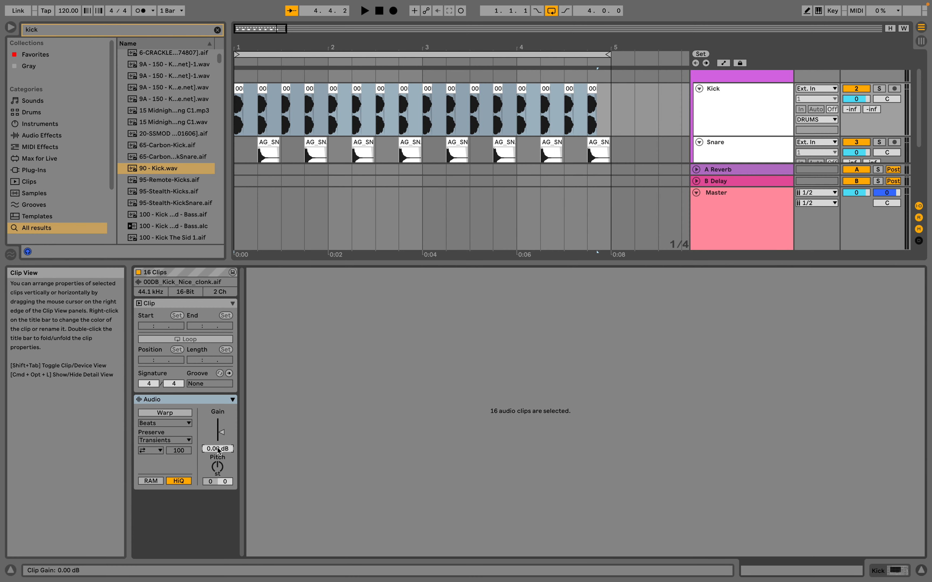
{"action": "type", "text": "-6"}
{"action": "key", "text": "Return"}
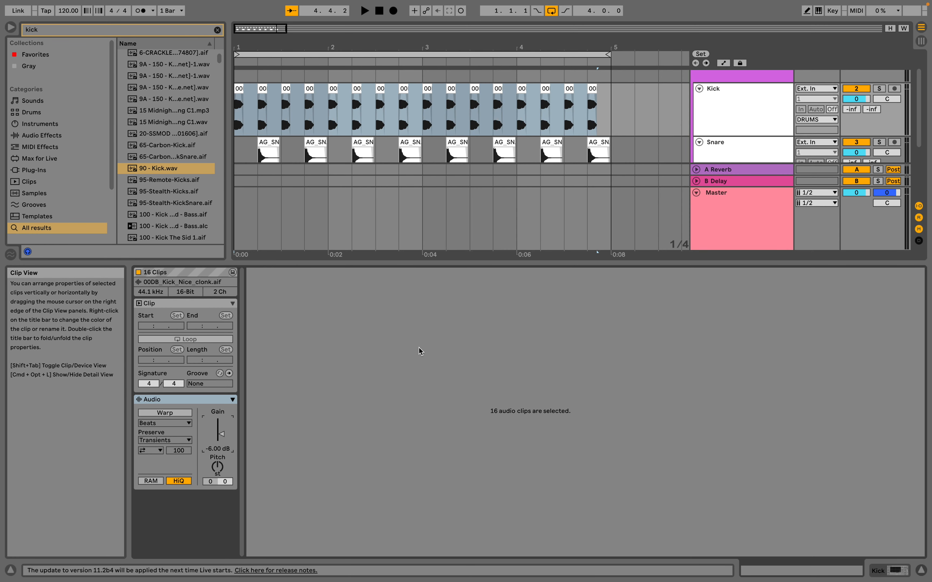
Select all snare clips from beat 1.2 through beat 4.4 on the Snare track.
{"action": "scroll", "coordinate": [262, 116], "scroll_direction": "down", "scroll_amount": 2}
{"action": "left_click", "coordinate": [262, 99]}
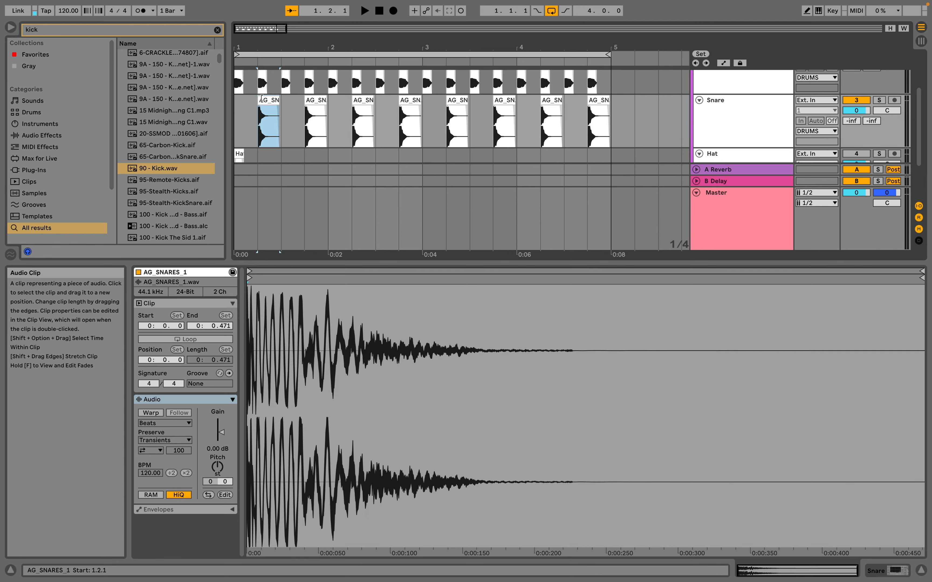
{"action": "left_click", "coordinate": [599, 100], "text": "shift"}
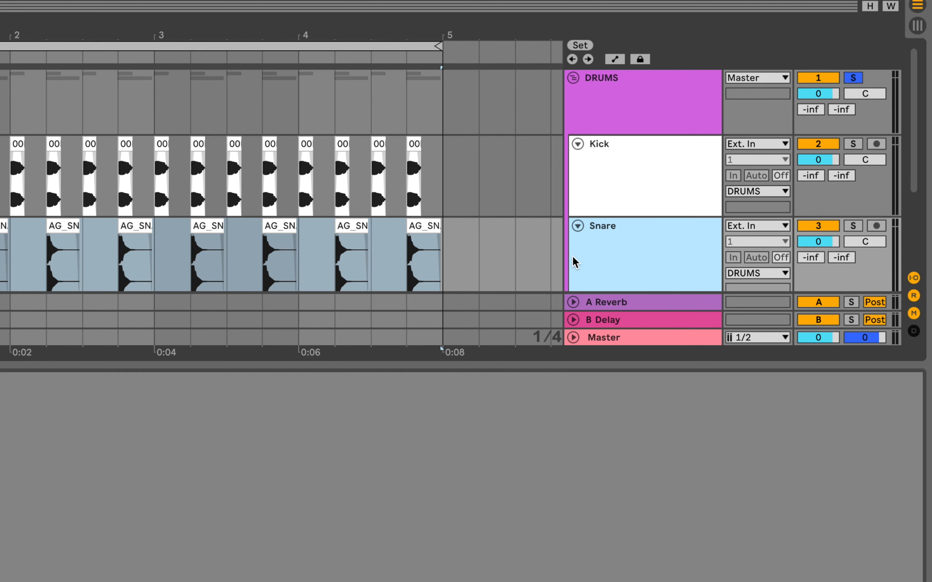
{"action": "scroll", "coordinate": [760, 127], "scroll_direction": "down", "scroll_amount": 5}
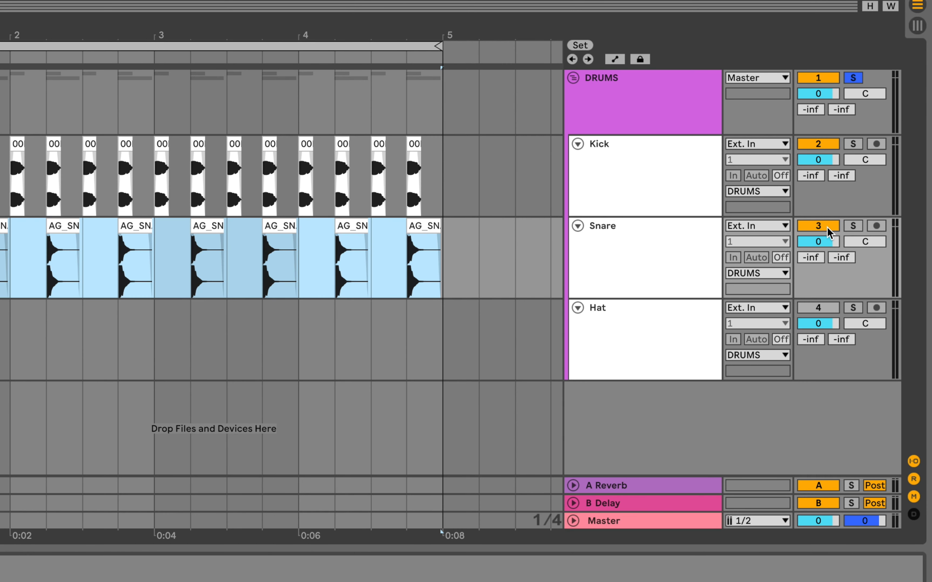
Try the Snare track's activator, solo and record-arm switches, leaving the track active, unsoloed and disarmed.
{"action": "left_click", "coordinate": [823, 225]}
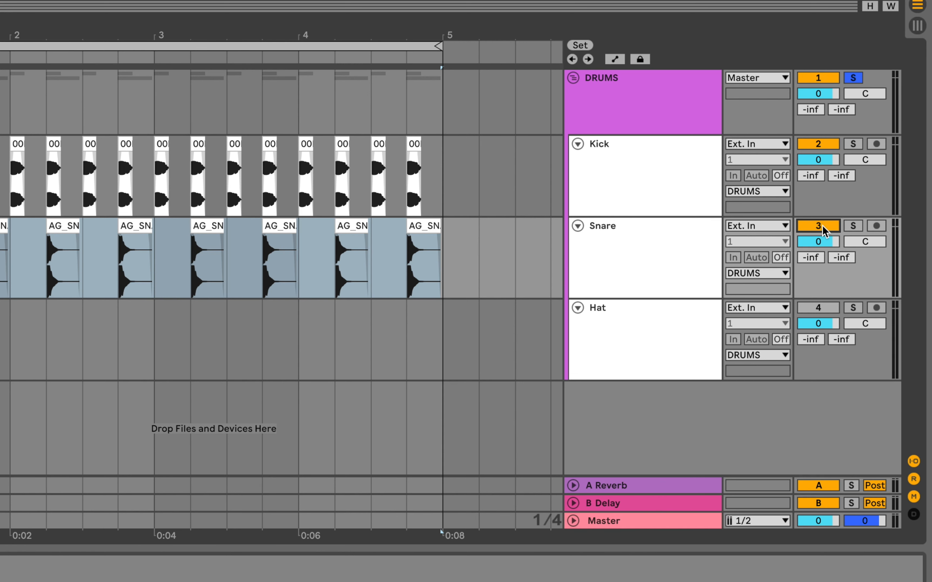
{"action": "left_click", "coordinate": [861, 225]}
{"action": "left_click", "coordinate": [861, 224]}
{"action": "left_click", "coordinate": [878, 224]}
{"action": "left_click", "coordinate": [822, 243]}
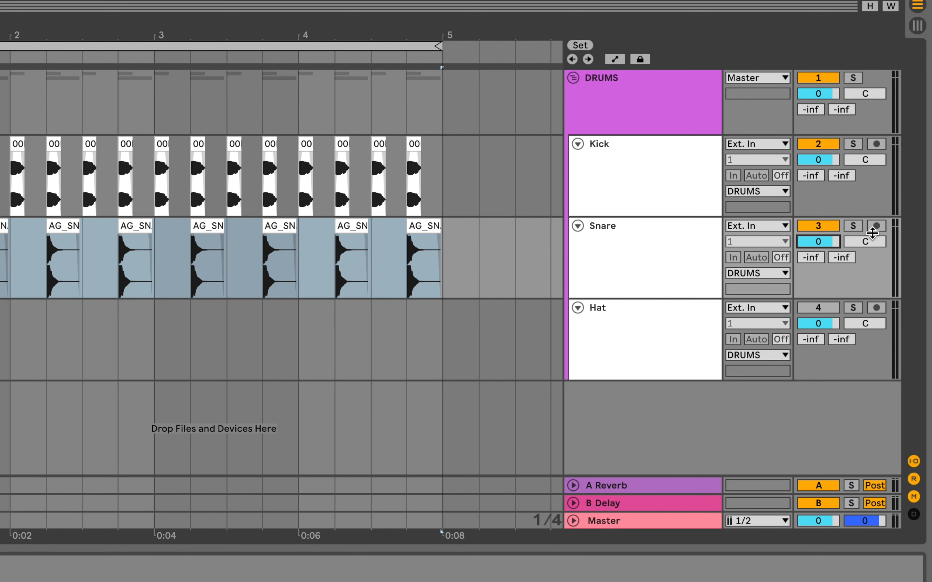
Try panning the Snare track to either side, and return its pan to center.
{"action": "left_click", "coordinate": [864, 246]}
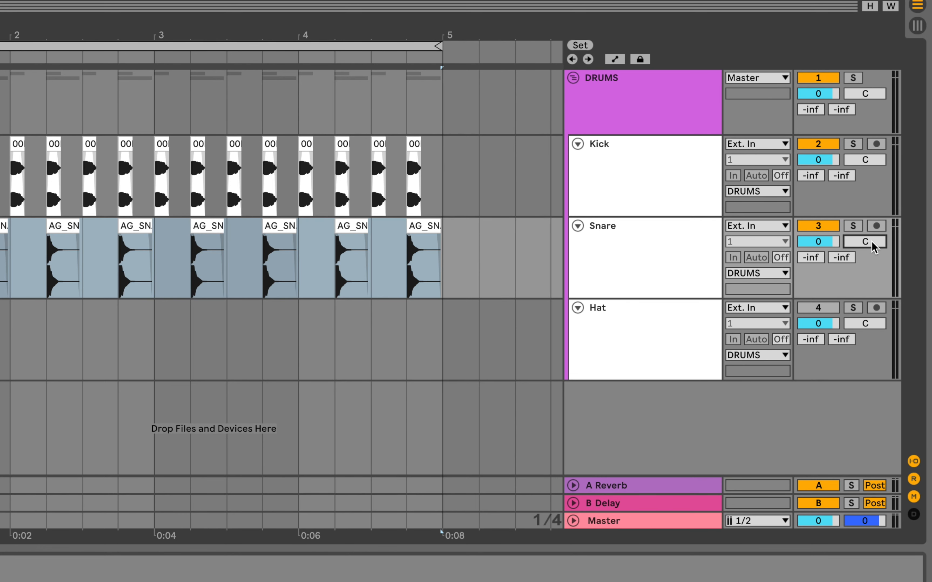
{"action": "left_click_drag", "start_coordinate": [874, 246], "coordinate": [875, 220]}
{"action": "left_click_drag", "start_coordinate": [873, 247], "coordinate": [873, 285]}
{"action": "left_click_drag", "start_coordinate": [870, 246], "coordinate": [870, 231]}
Examine the Snare track's two sends and the A Reverb and B Delay return tracks they feed.
{"action": "left_click", "coordinate": [815, 264]}
{"action": "left_click", "coordinate": [846, 258]}
{"action": "left_click", "coordinate": [811, 258]}
{"action": "left_click", "coordinate": [574, 486]}
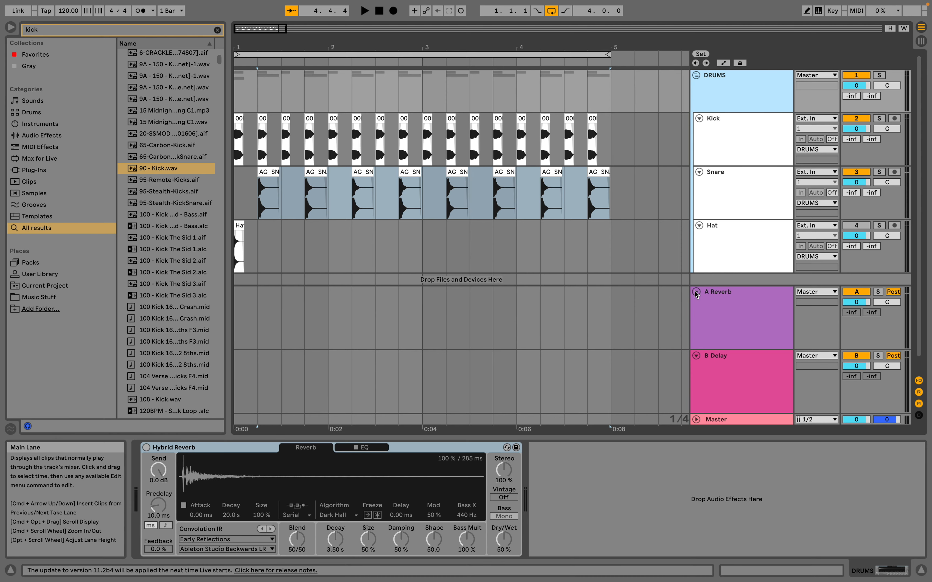
{"action": "left_click", "coordinate": [695, 292]}
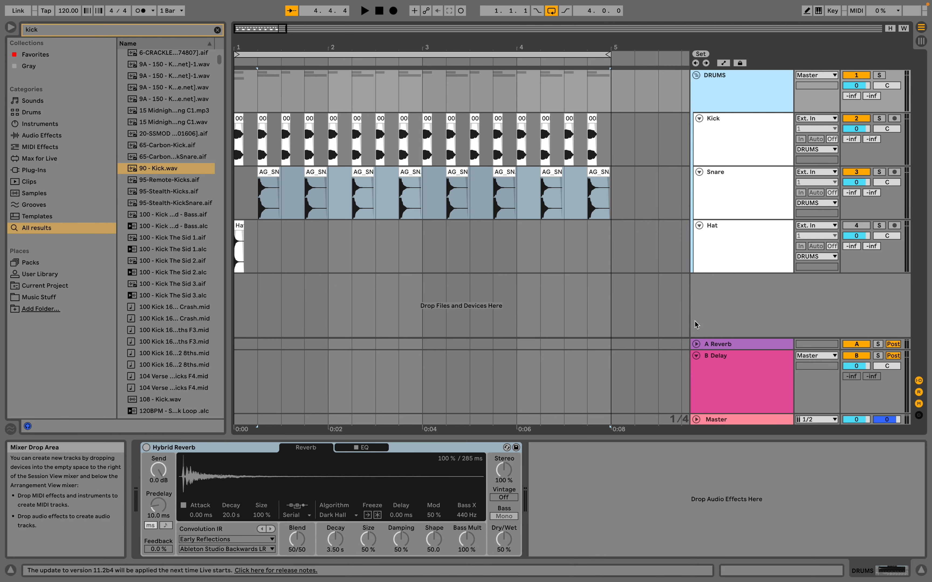
{"action": "left_click", "coordinate": [699, 356]}
Select the Snare track, and lower its track volume to -6.0 dB.
{"action": "left_click", "coordinate": [729, 193]}
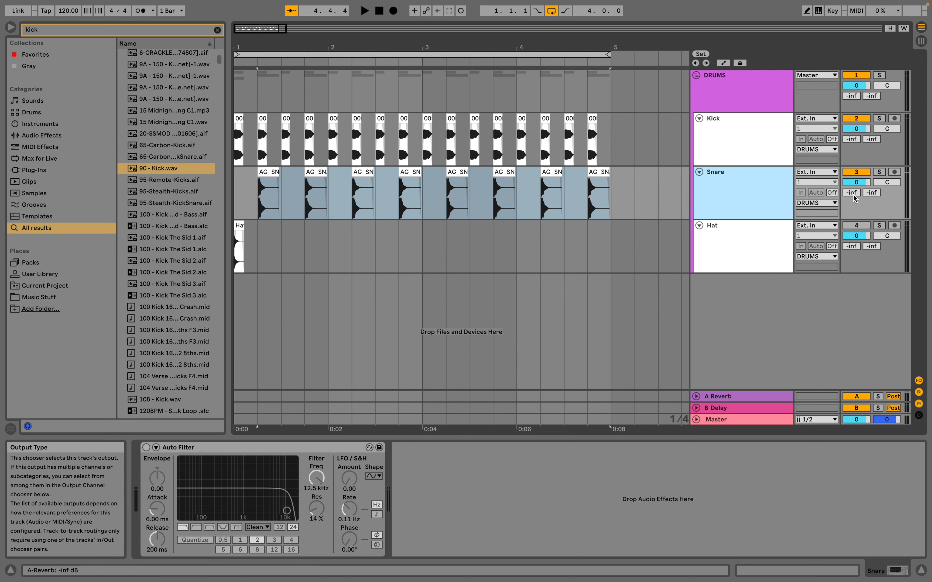
{"action": "left_click", "coordinate": [856, 182]}
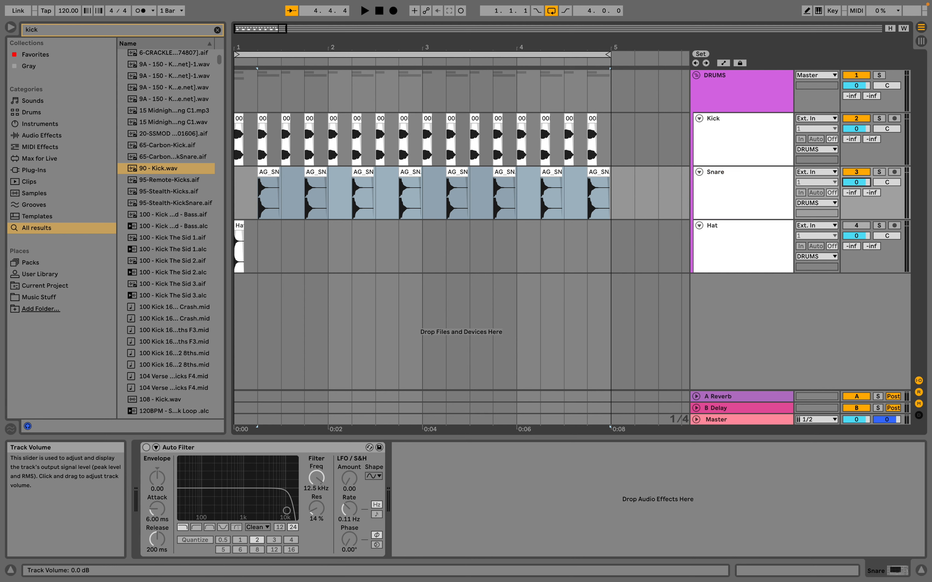
{"action": "left_click_drag", "start_coordinate": [856, 182], "coordinate": [856, 186]}
{"action": "left_click_drag", "start_coordinate": [857, 182], "coordinate": [857, 178]}
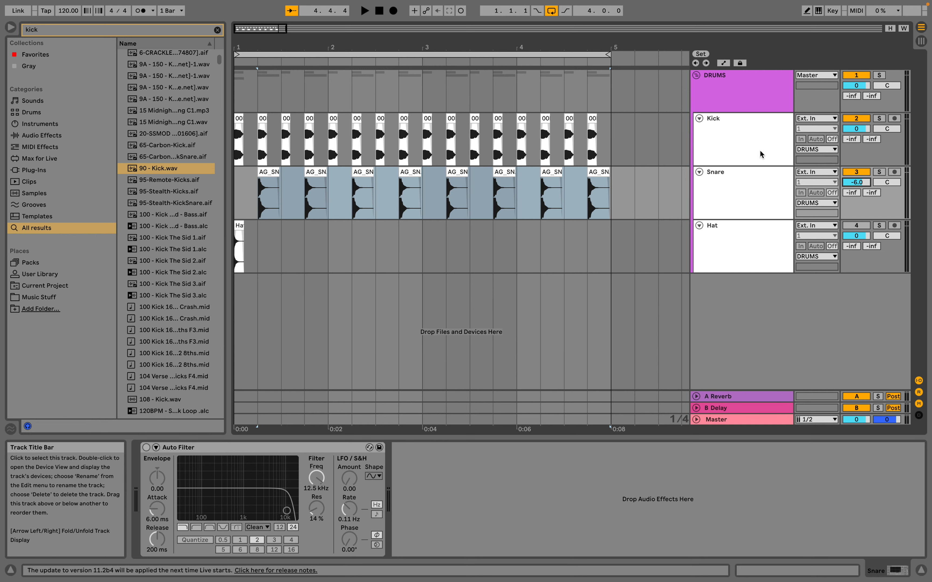
{"action": "left_click", "coordinate": [731, 173]}
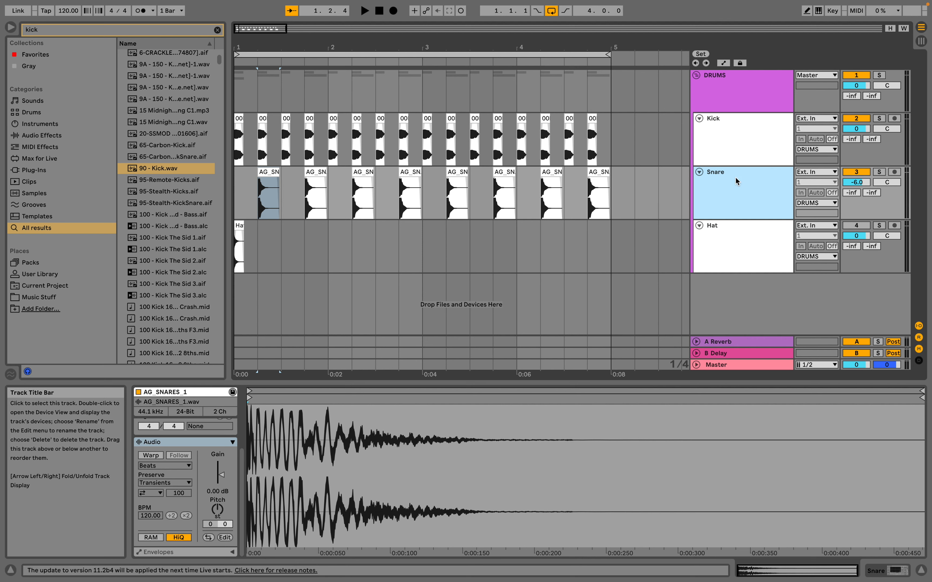
Switch to Session View, solo the Snare track, and play the pattern back to check its mixer level.
{"action": "left_click", "coordinate": [922, 41]}
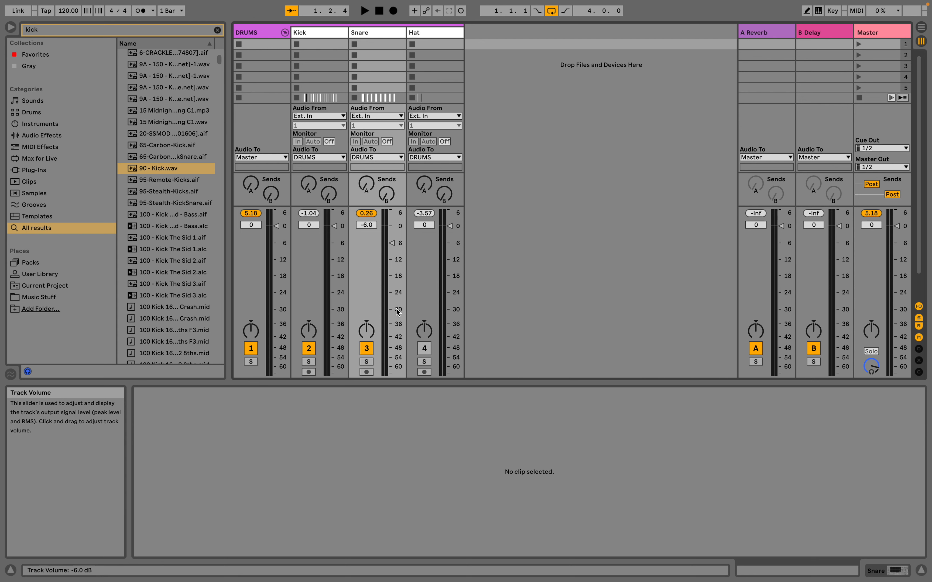
{"action": "left_click", "coordinate": [366, 362]}
{"action": "key", "text": "space"}
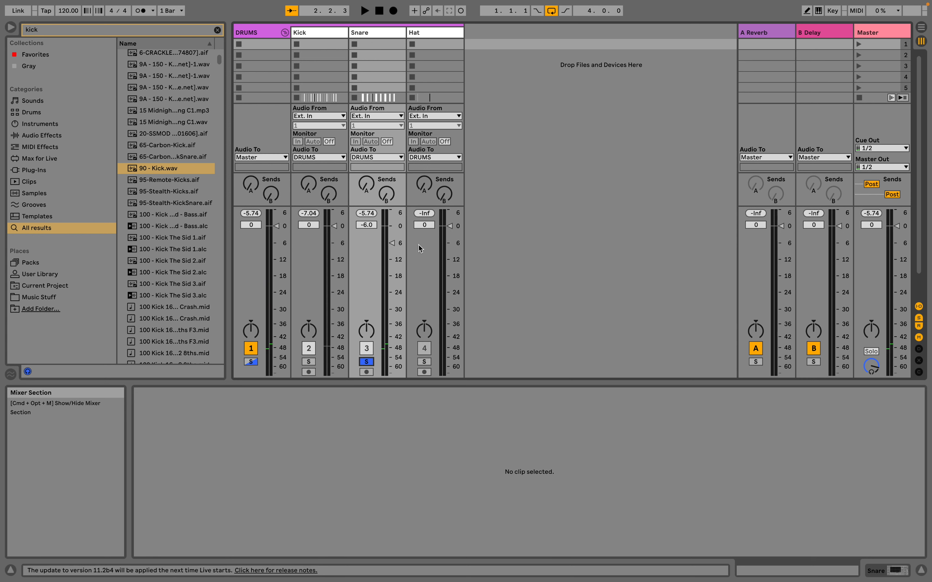
{"action": "key", "text": "space"}
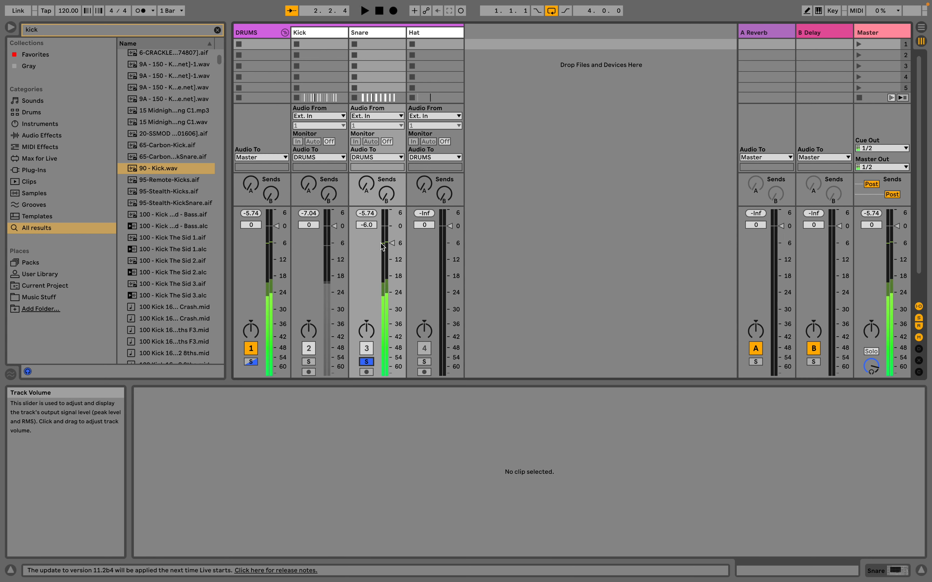
Try the Snare volume fader at around -5.9 dB during playback, and reset it to 0 dB.
{"action": "left_click", "coordinate": [394, 248]}
{"action": "mouse_move", "coordinate": [392, 247]}
{"action": "left_mouse_down"}
{"action": "mouse_move", "coordinate": [392, 263]}
{"action": "mouse_move", "coordinate": [392, 237]}
{"action": "mouse_move", "coordinate": [392, 351]}
{"action": "mouse_move", "coordinate": [392, 242]}
{"action": "left_mouse_up"}
{"action": "key", "text": "space"}
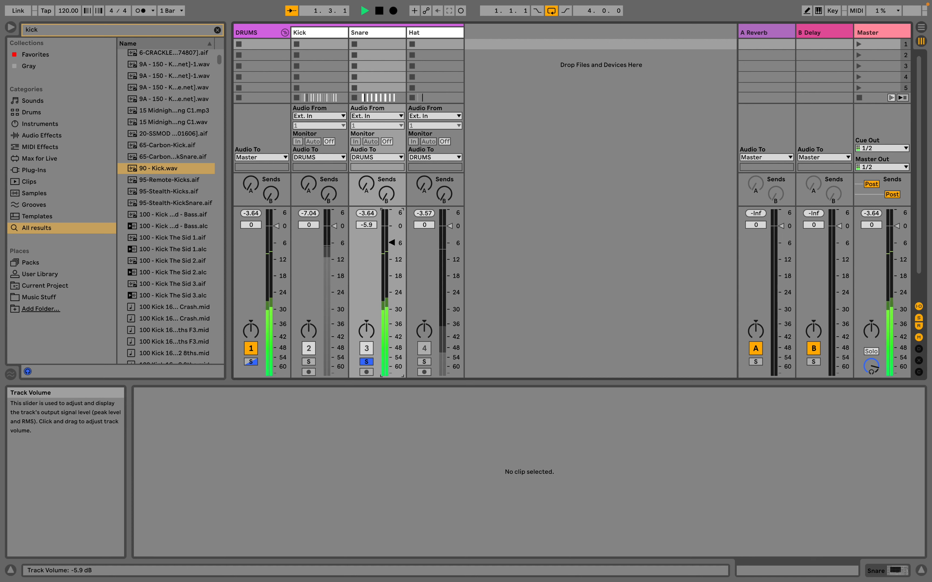
{"action": "double_click", "coordinate": [392, 243]}
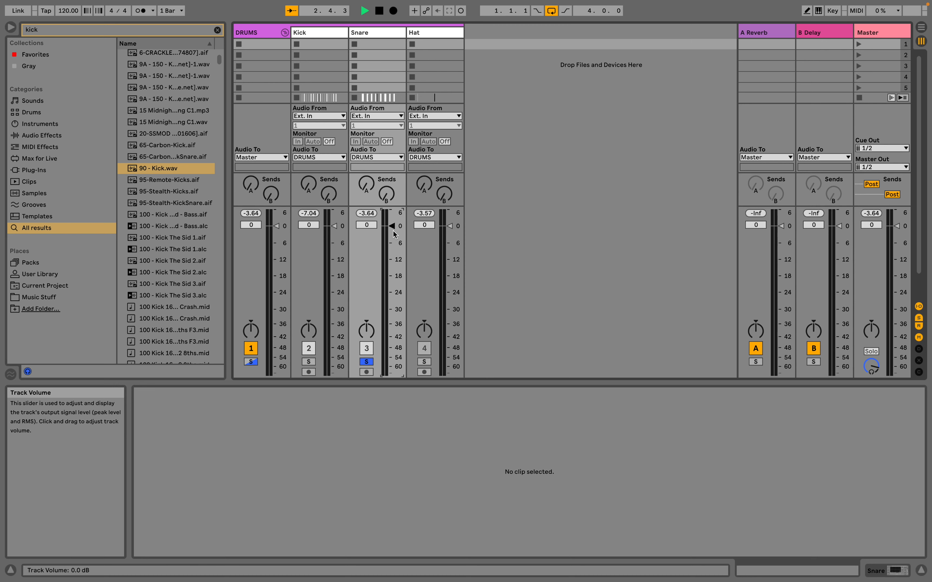
Return to Arrangement View, and reset the Snare track's volume to 0 dB after trying a small change.
{"action": "key", "text": "Tab"}
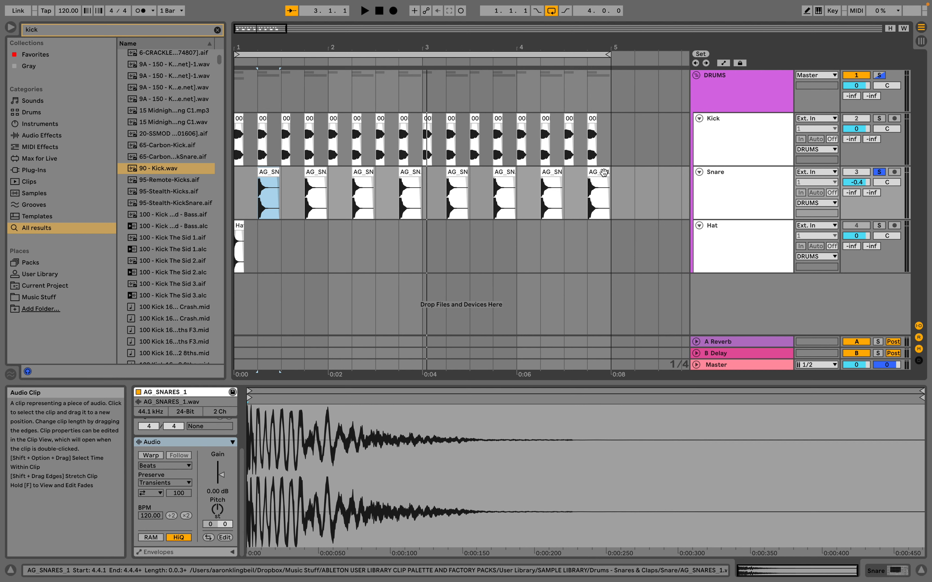
{"action": "left_click", "coordinate": [866, 184]}
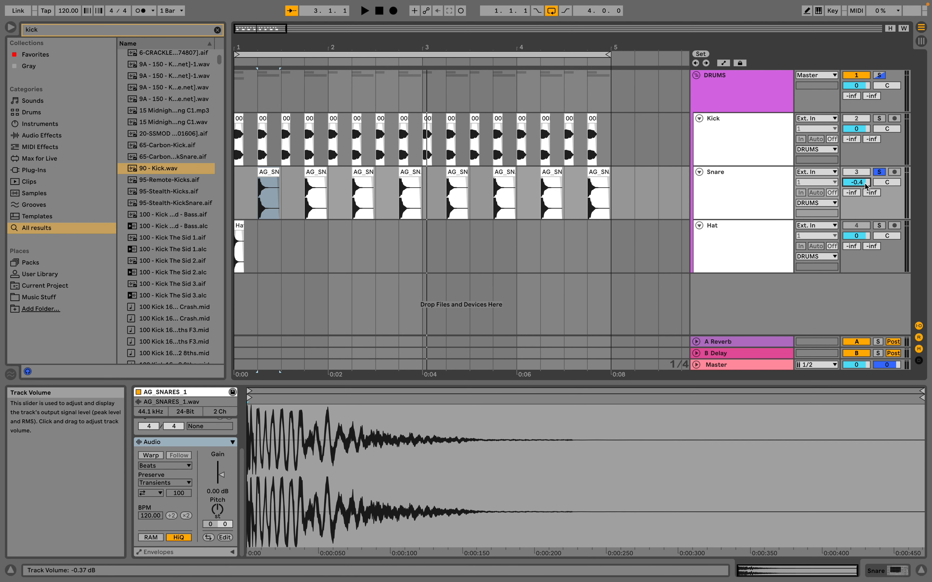
{"action": "key", "text": "Return"}
{"action": "double_click", "coordinate": [863, 183]}
Select all snare clips from beat 1.2 through beat 4.4, and set their shared clip gain to -6 dB.
{"action": "left_click", "coordinate": [597, 181]}
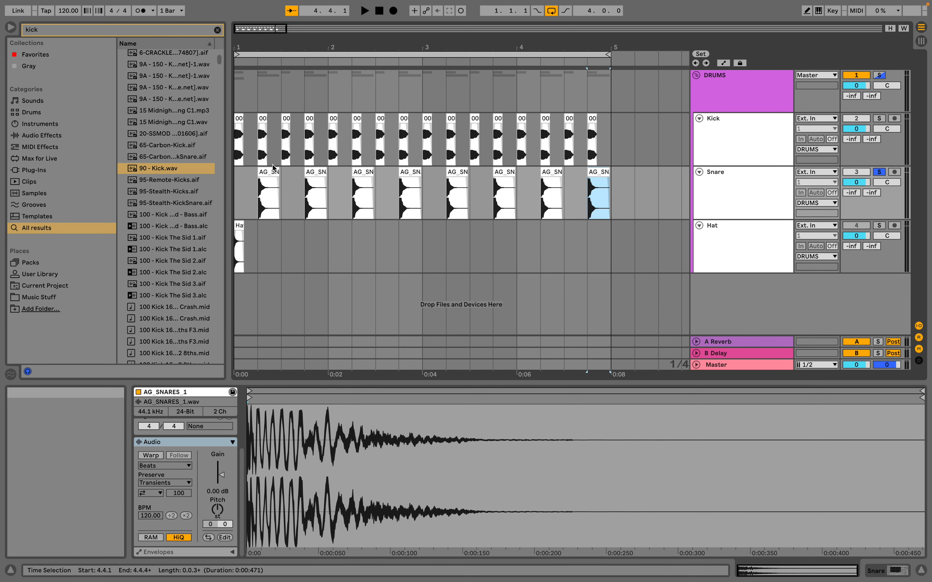
{"action": "left_click", "coordinate": [269, 169], "text": "shift"}
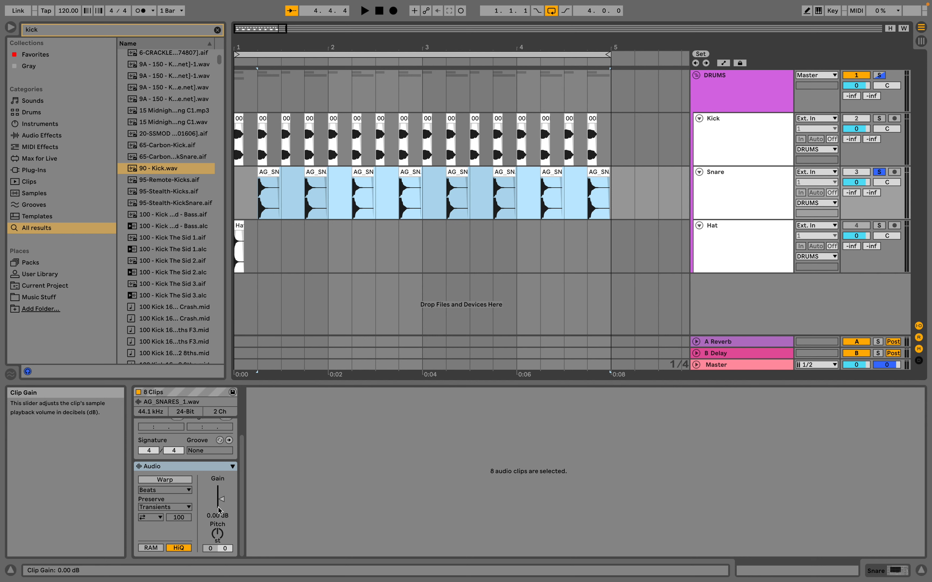
{"action": "left_click", "coordinate": [219, 519]}
{"action": "type", "text": "-6"}
{"action": "key", "text": "Return"}
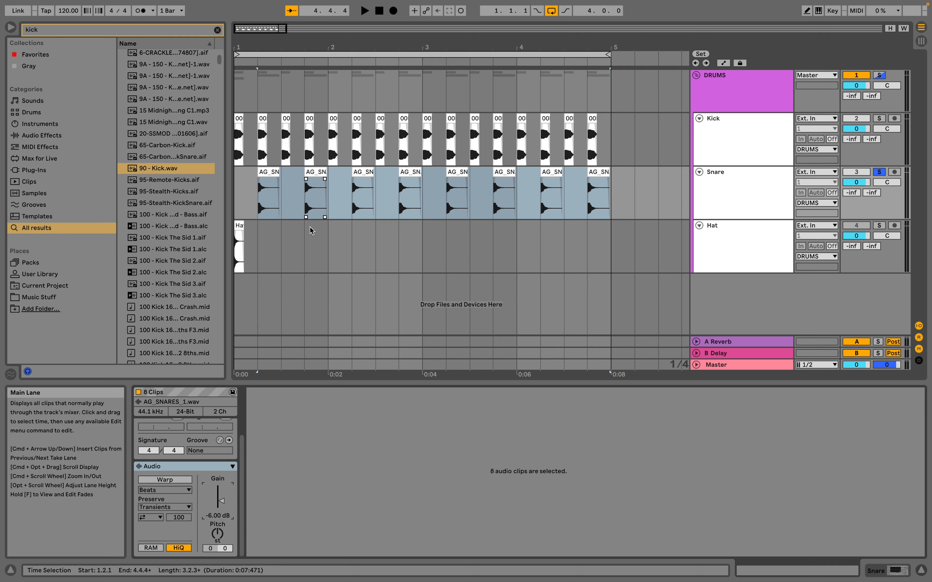
Set the arrangement grid to 1/8, and move the closed hat clip to the offbeat at 1.1.3.
{"action": "left_click_drag", "start_coordinate": [240, 43], "coordinate": [240, 65]}
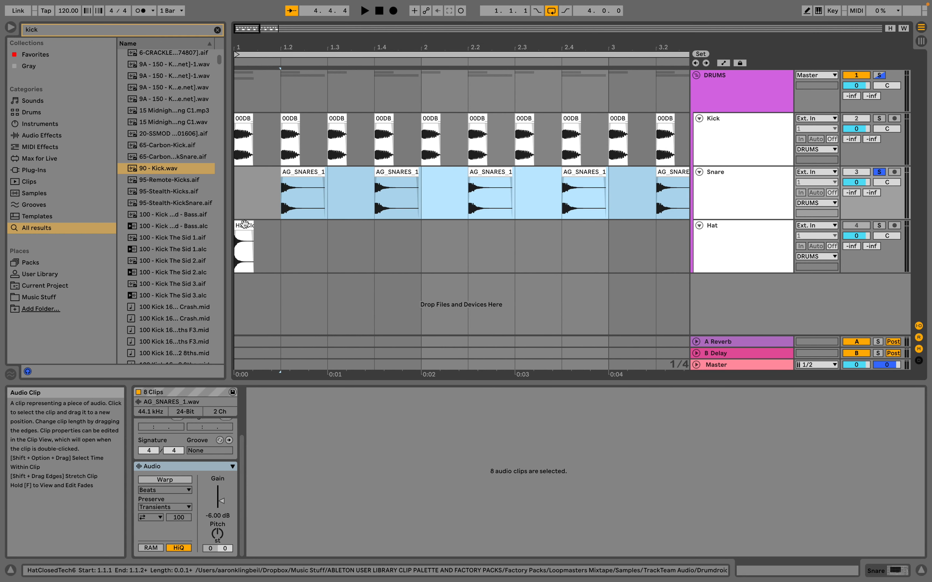
{"action": "left_click", "coordinate": [249, 243]}
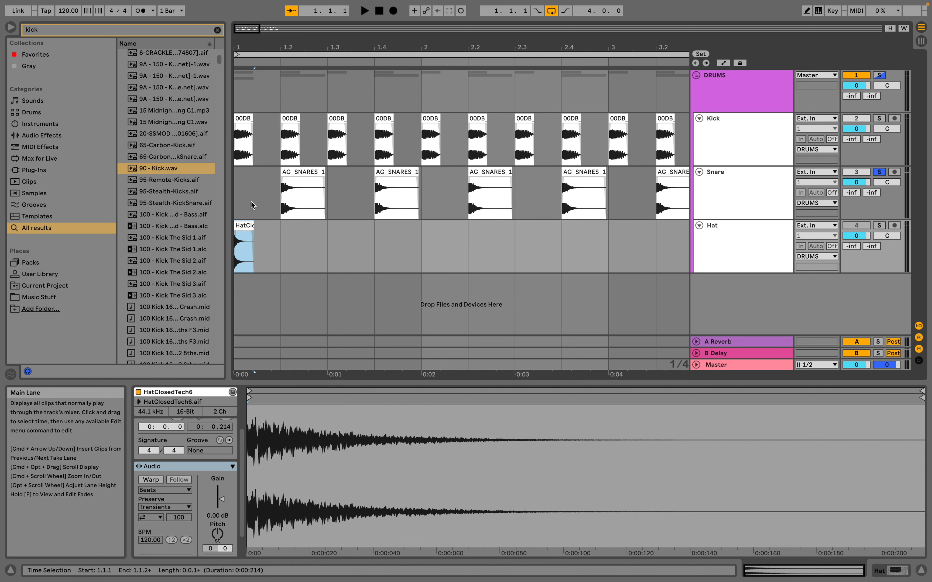
{"action": "mouse_move", "coordinate": [252, 231]}
{"action": "right_click", "coordinate": [288, 235]}
{"action": "left_click", "coordinate": [340, 373]}
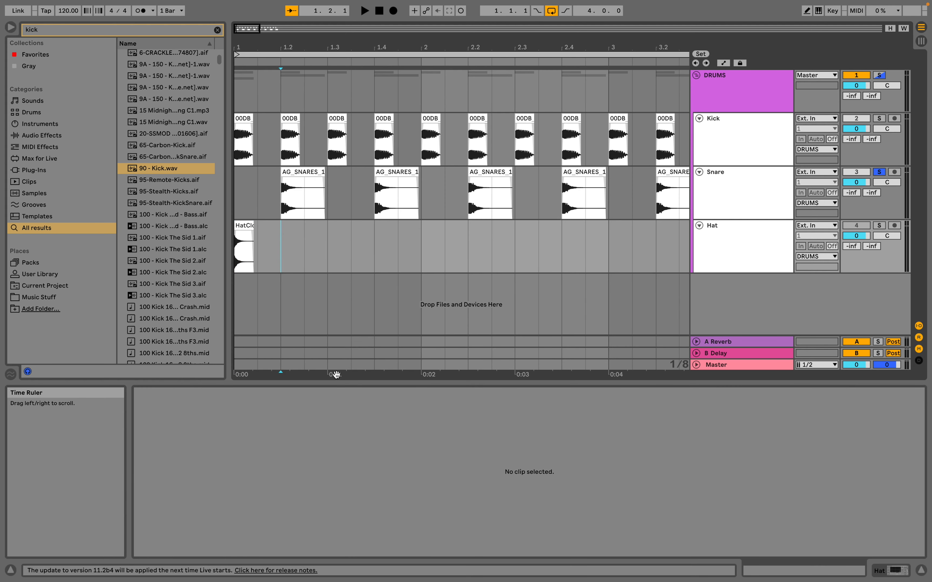
{"action": "left_click_drag", "start_coordinate": [238, 223], "coordinate": [265, 223]}
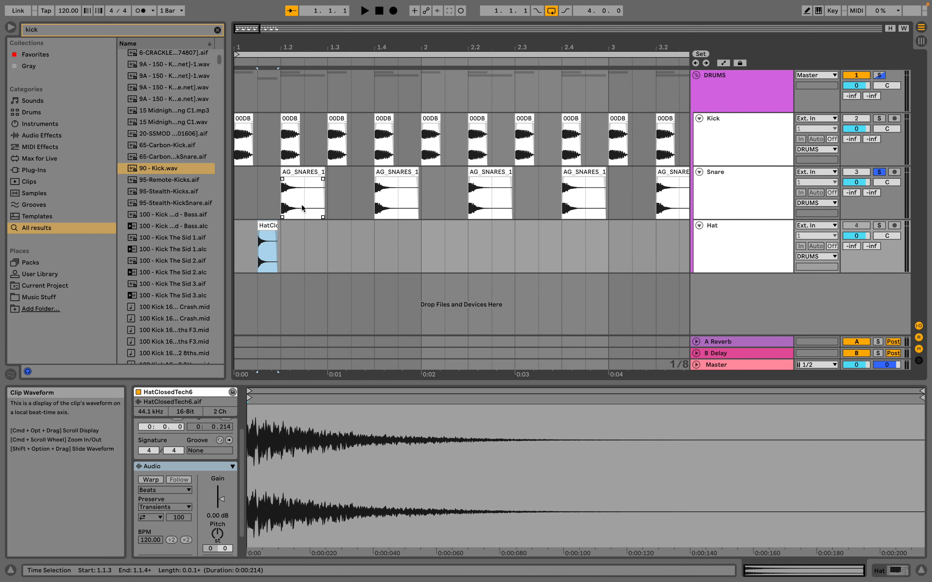
Select the first full beat on the Hat track, including its offbeat hit, and duplicate it through the end of bar 4.
{"action": "left_click_drag", "start_coordinate": [282, 240], "coordinate": [235, 243]}
{"action": "key", "text": "super+d"}
{"action": "key", "text": "super+d"}
{"action": "key", "text": "super+d"}
{"action": "key", "text": "super+d"}
{"action": "key", "text": "super+d"}
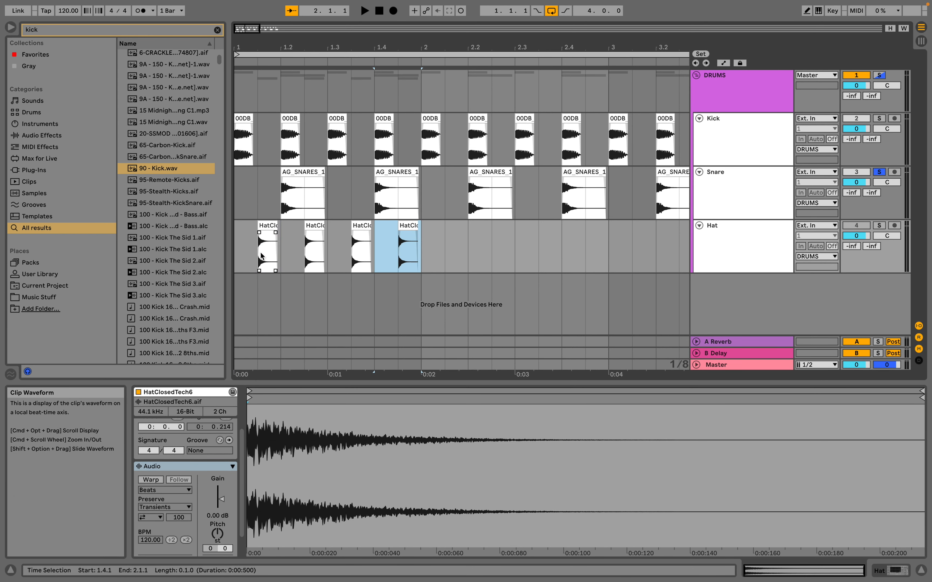
{"action": "key", "text": "super+d"}
{"action": "key", "text": "super+d"}
{"action": "key", "text": "super+d"}
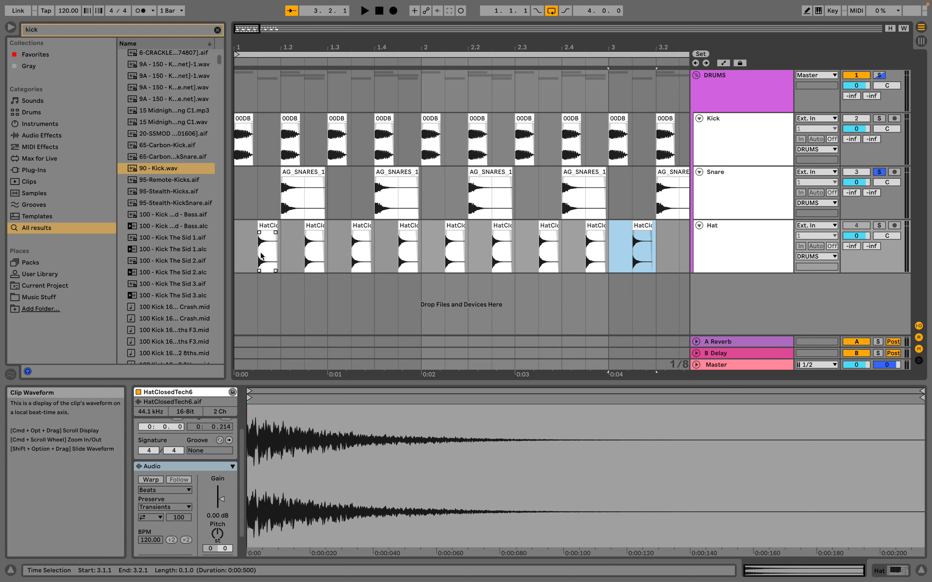
{"action": "key", "text": "super+d"}
{"action": "key", "text": "super+d"}
{"action": "key", "text": "super+d"}
{"action": "key", "text": "super+d"}
{"action": "key", "text": "super+d"}
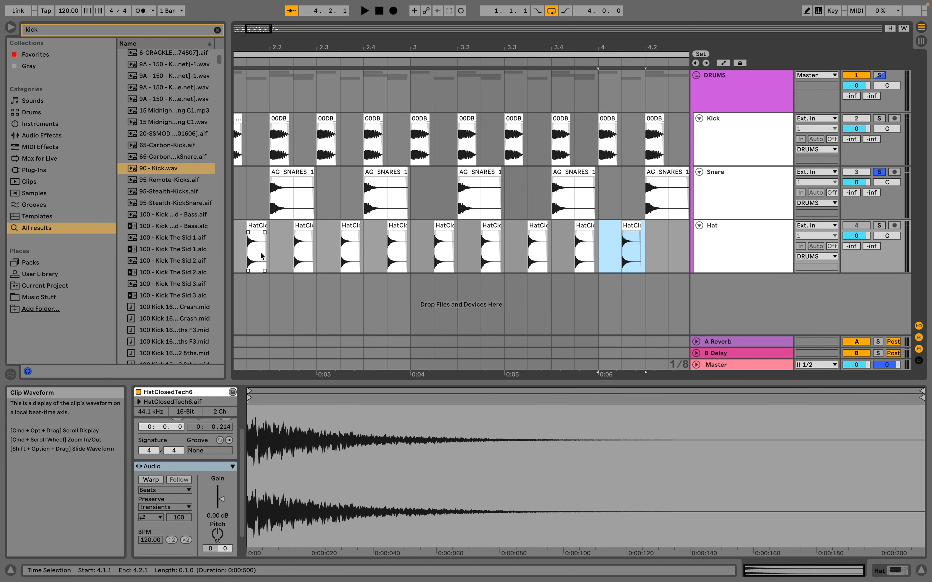
{"action": "key", "text": "super+d"}
{"action": "key", "text": "super+d"}
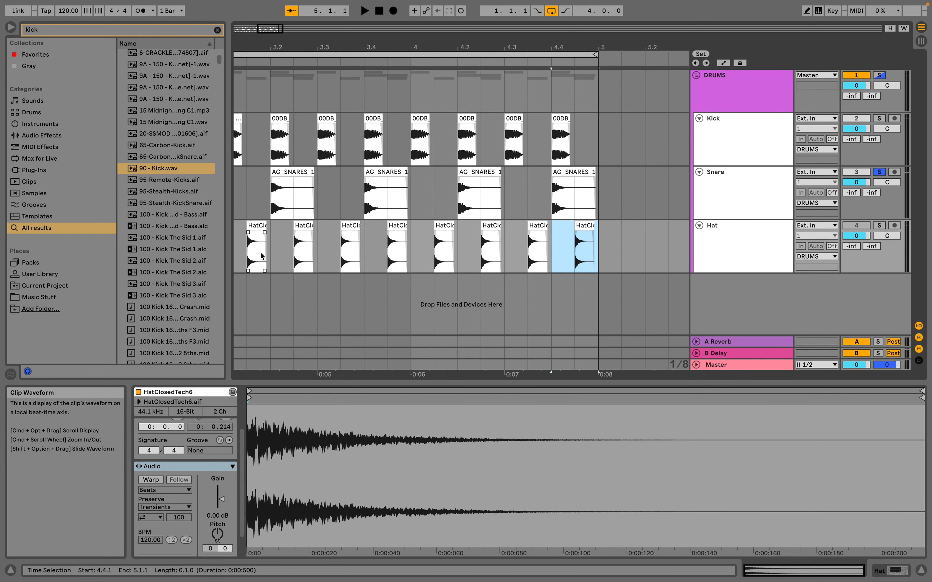
Unsolo the Snare track, activate the Hat track, and play the full drum pattern from the start.
{"action": "left_click", "coordinate": [879, 172]}
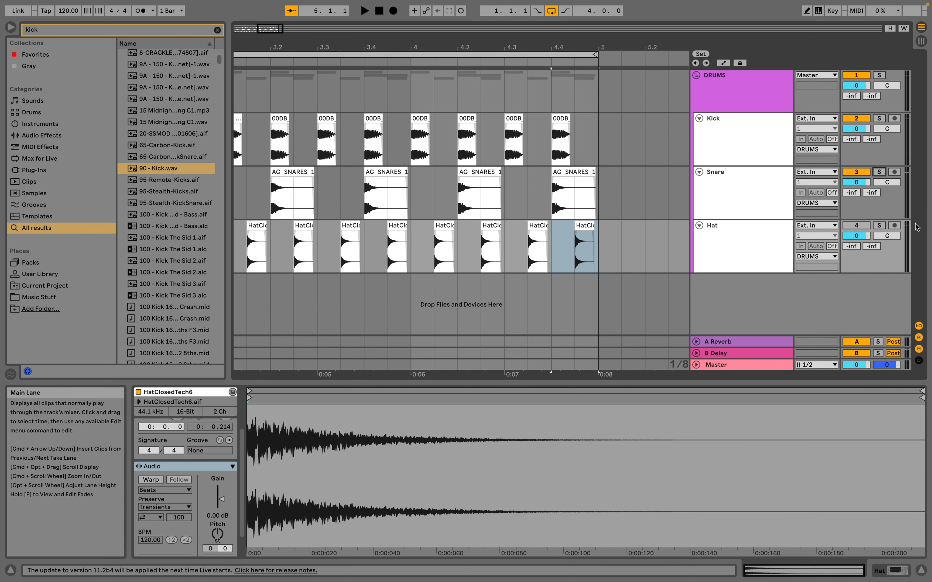
{"action": "scroll", "coordinate": [634, 186], "scroll_direction": "left", "scroll_amount": 10}
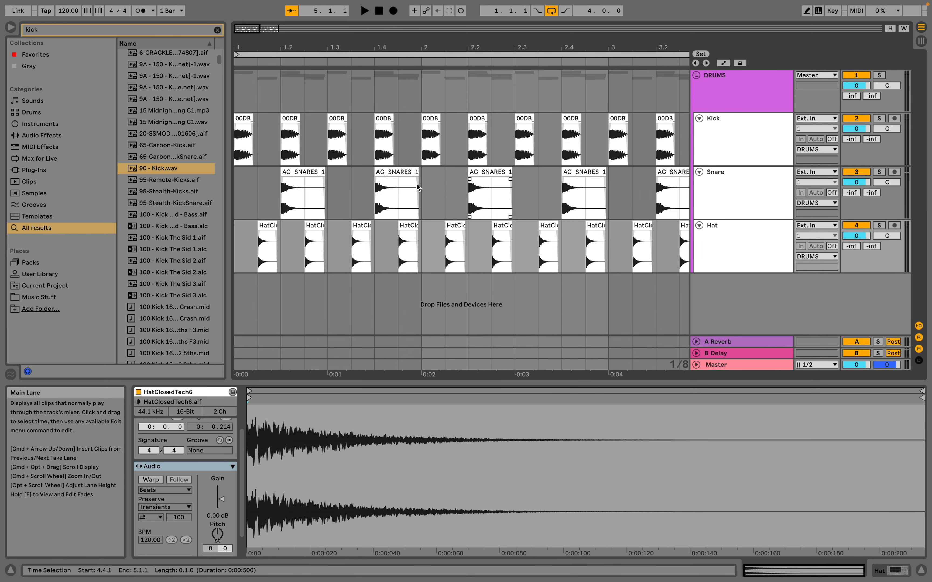
{"action": "left_click", "coordinate": [246, 119]}
{"action": "key", "text": "space"}
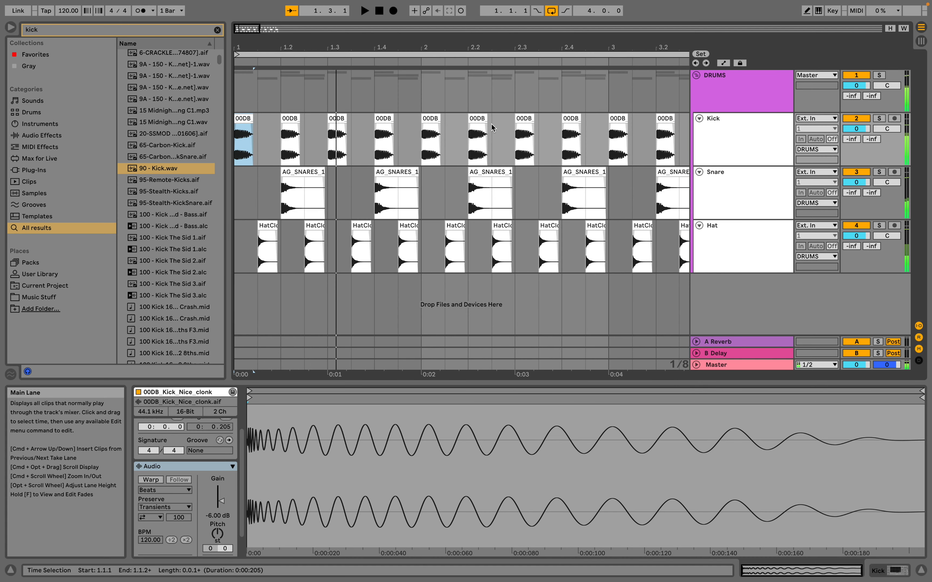
Select all hat clips across the four bars, and lower their shared gain to -11.3 dB while checking playback.
{"action": "left_click", "coordinate": [265, 229]}
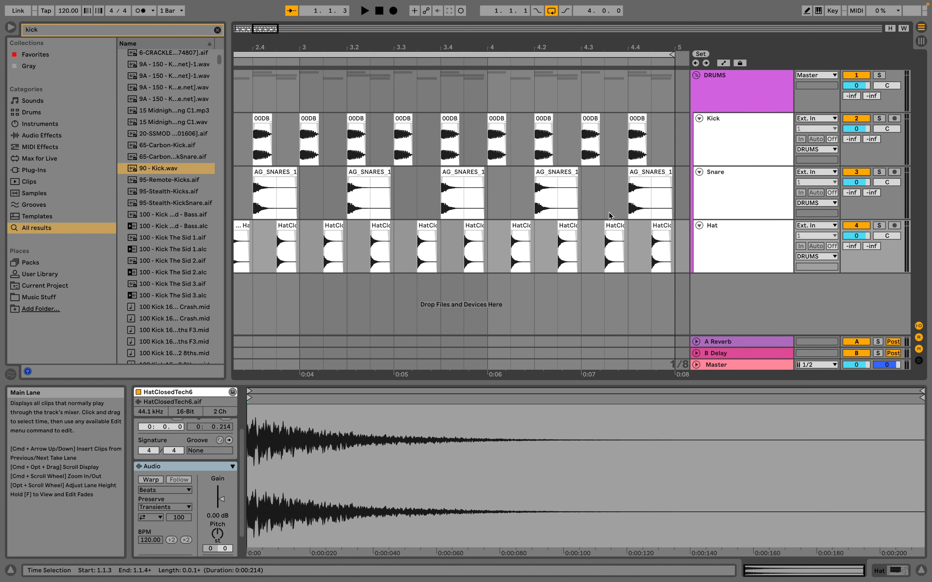
{"action": "left_click", "coordinate": [661, 226], "text": "shift"}
{"action": "left_click_drag", "start_coordinate": [227, 506], "coordinate": [225, 510]}
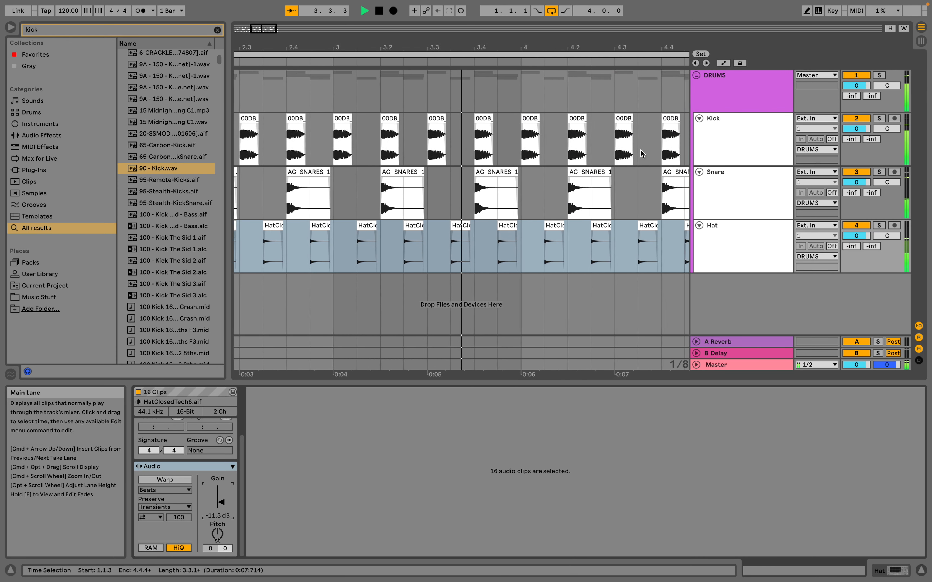
{"action": "key", "text": "space"}
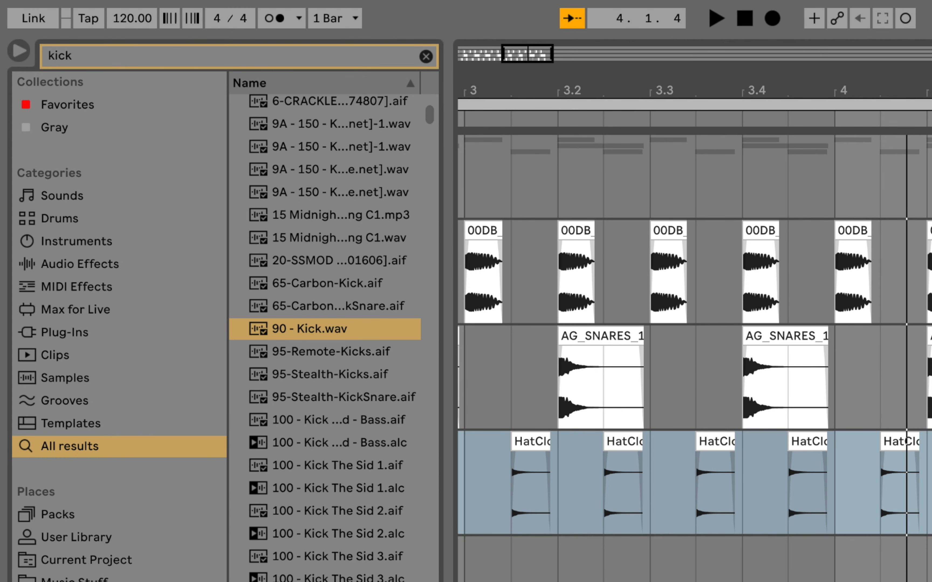
Search the browser for "rever", add Hybrid Reverb after Auto Filter on the Snare track, and lower its Dry/Wet to 12 %.
{"action": "key", "text": "super+f"}
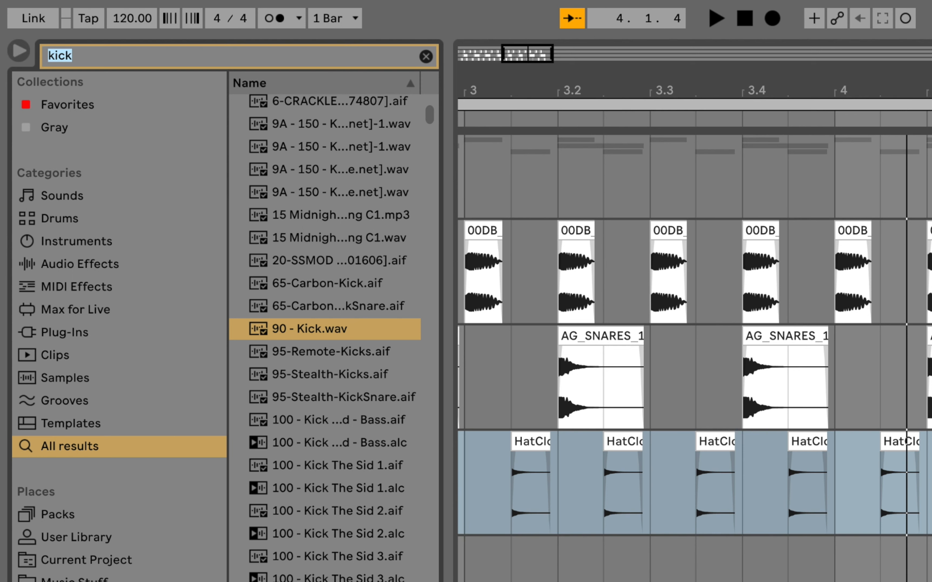
{"action": "type", "text": "rever"}
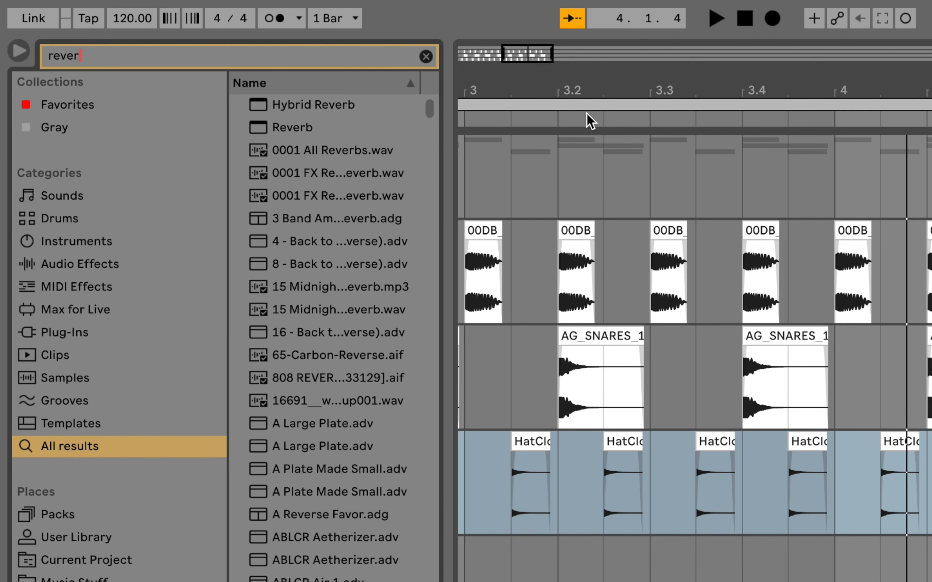
{"action": "left_click_drag", "start_coordinate": [284, 104], "coordinate": [848, 431]}
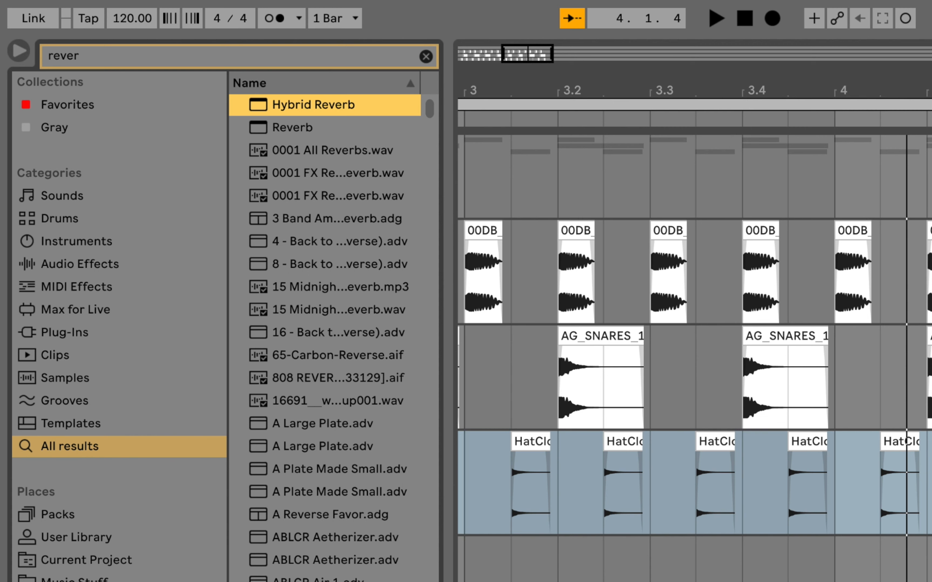
{"action": "left_click", "coordinate": [929, 337]}
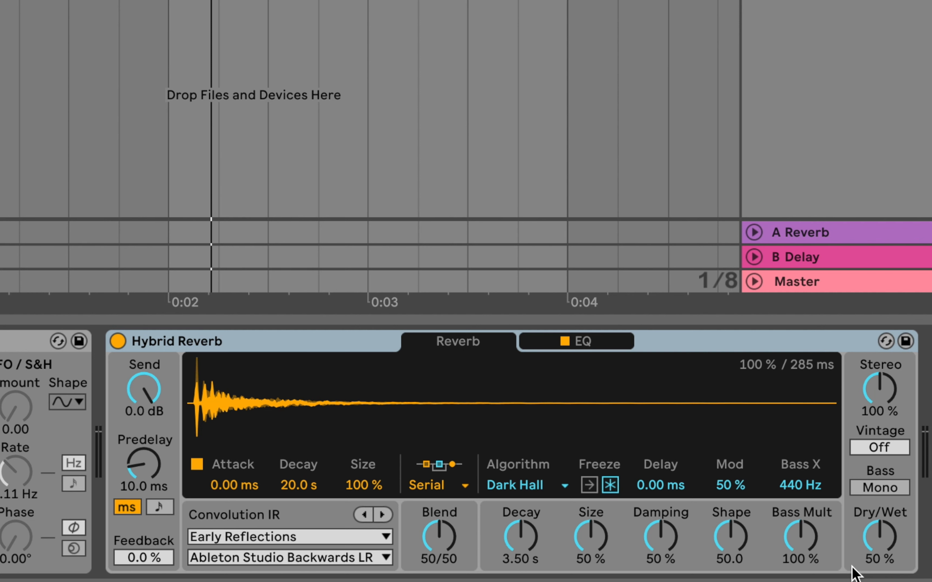
{"action": "left_click_drag", "start_coordinate": [880, 537], "coordinate": [880, 578]}
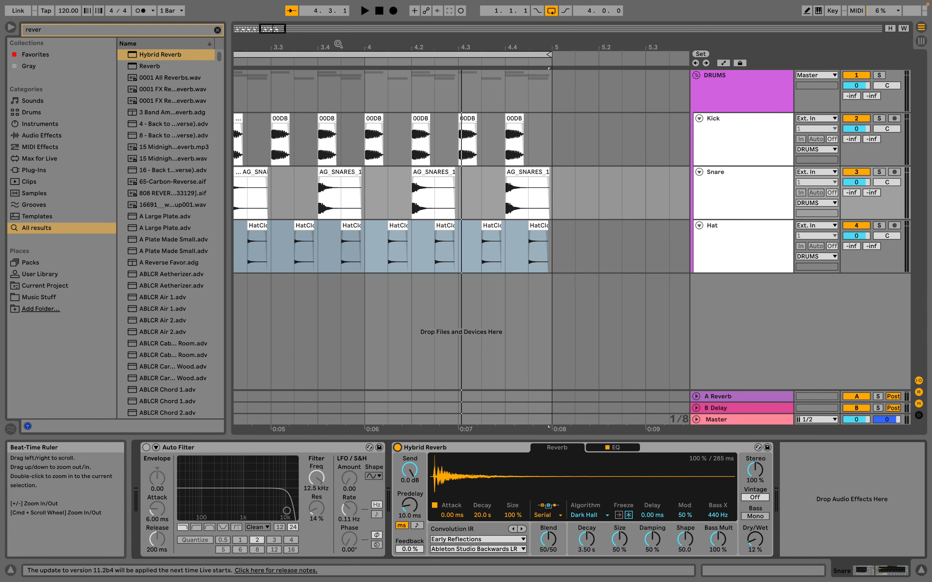
Copy the snare clip at 1.4.1 to 1.3.1 and reverse the copy.
{"action": "left_click_drag", "start_coordinate": [337, 43], "coordinate": [337, 14]}
{"action": "scroll", "coordinate": [449, 260], "scroll_direction": "left", "scroll_amount": 4}
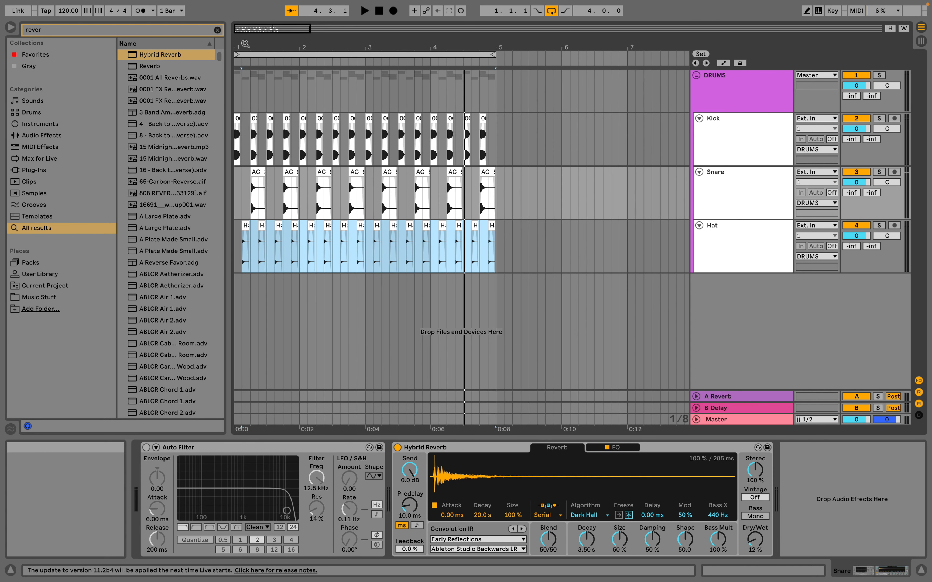
{"action": "left_click_drag", "start_coordinate": [239, 47], "coordinate": [240, 83]}
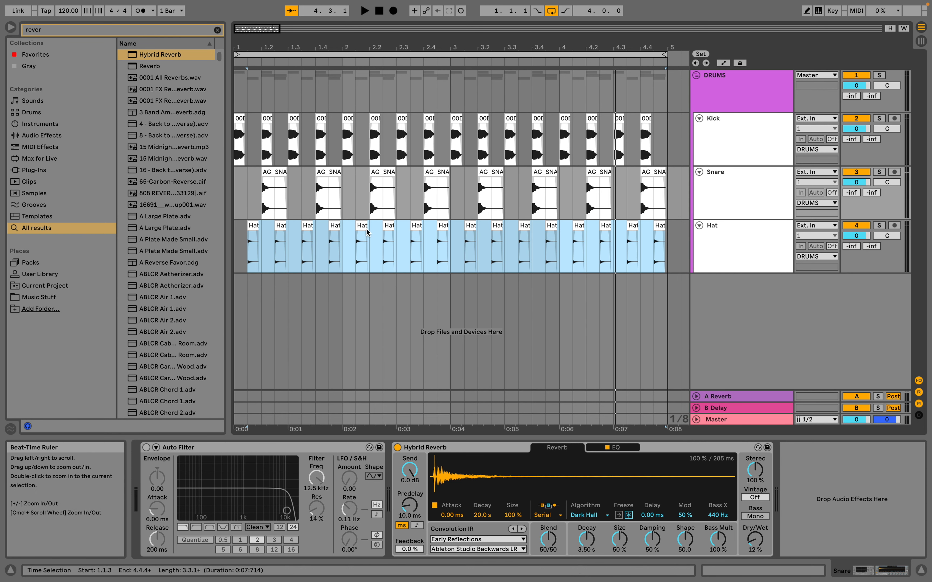
{"action": "left_click_drag", "start_coordinate": [243, 45], "coordinate": [413, 196]}
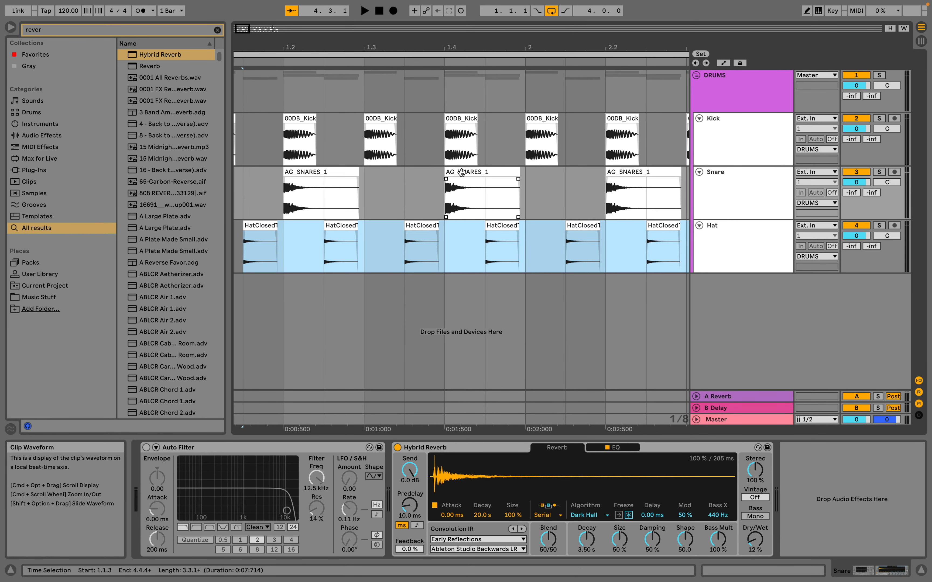
{"action": "scroll", "coordinate": [485, 172], "scroll_direction": "left", "scroll_amount": 2}
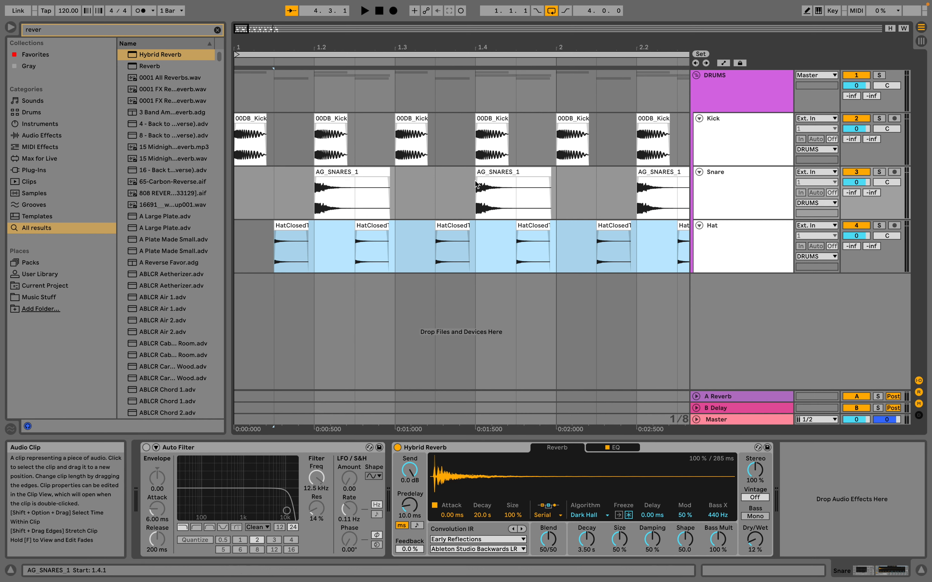
{"action": "left_click", "coordinate": [505, 172]}
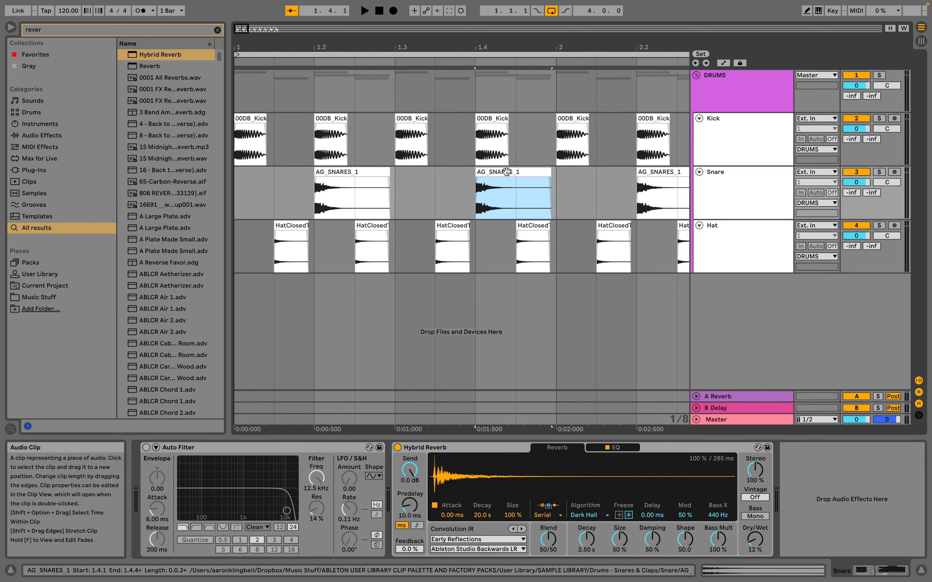
{"action": "left_click_drag", "start_coordinate": [506, 172], "coordinate": [438, 172]}
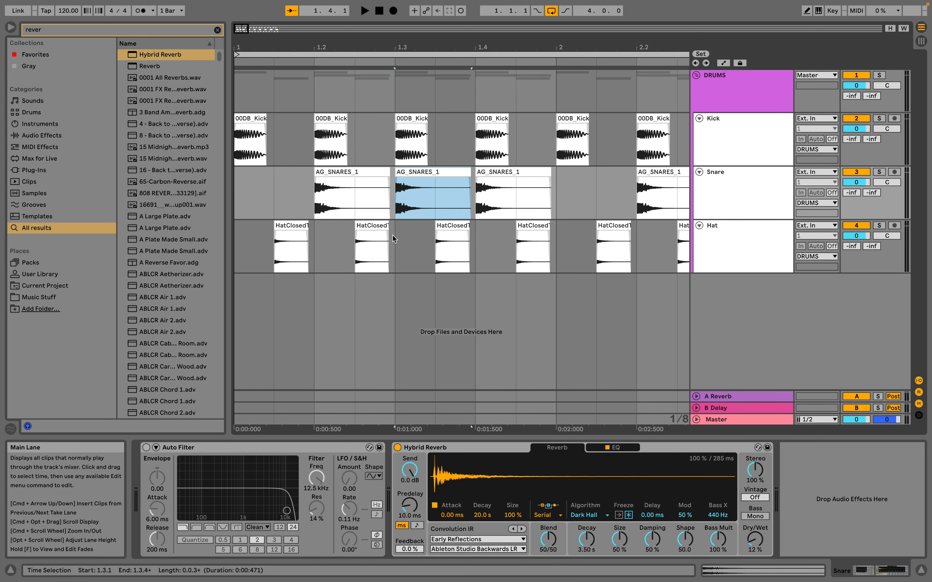
{"action": "key", "text": "r"}
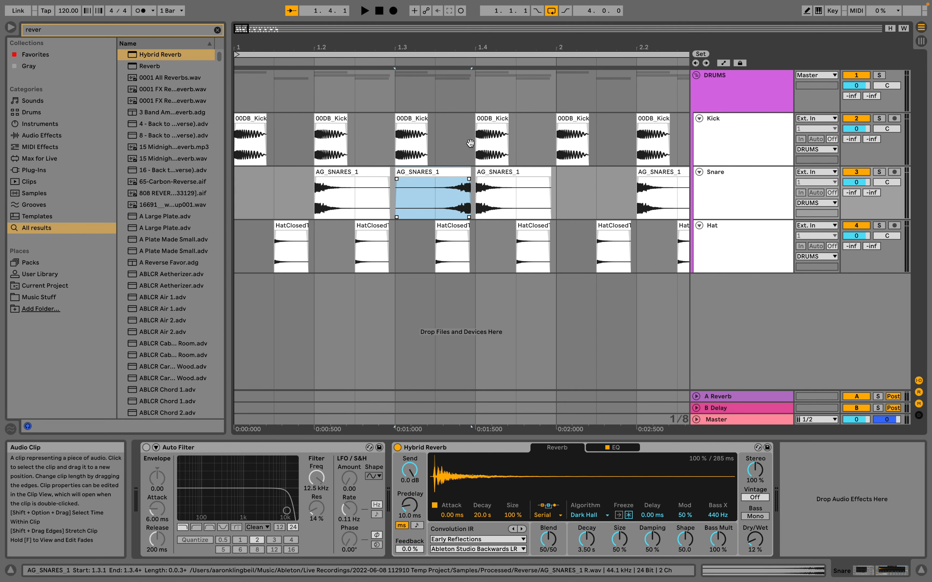
Shift the reversed snare clip off the grid so its end meets the snare hit at 1.4.1, and check playback.
{"action": "left_click_drag", "start_coordinate": [468, 48], "coordinate": [469, 111]}
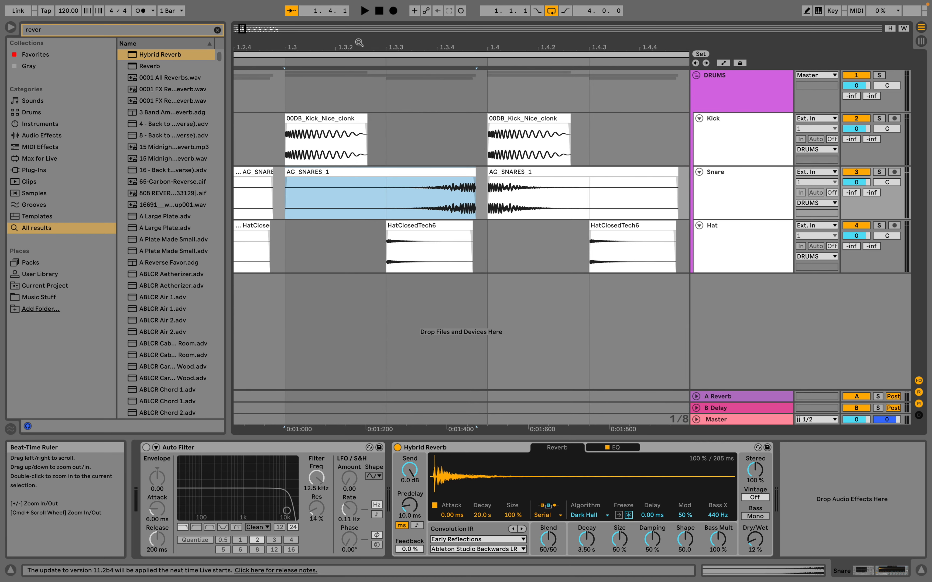
{"action": "left_click_drag", "start_coordinate": [445, 43], "coordinate": [445, 53]}
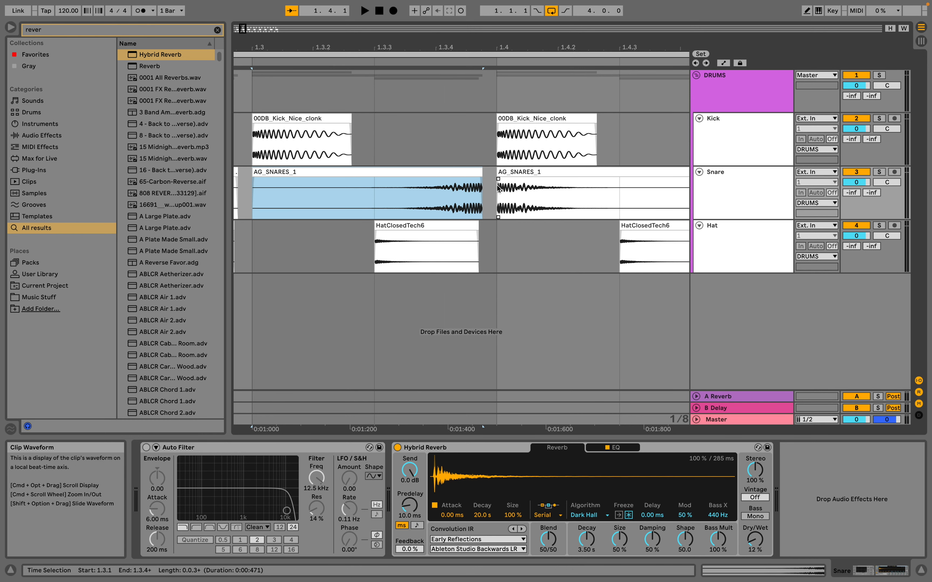
{"action": "left_click_drag", "start_coordinate": [436, 170], "coordinate": [439, 178]}
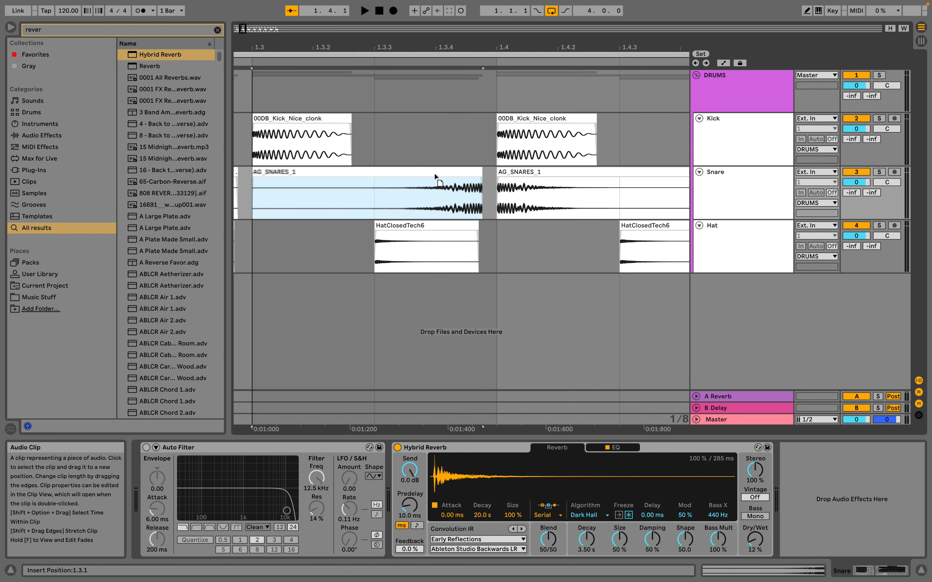
{"action": "left_click_drag", "start_coordinate": [435, 175], "coordinate": [450, 175]}
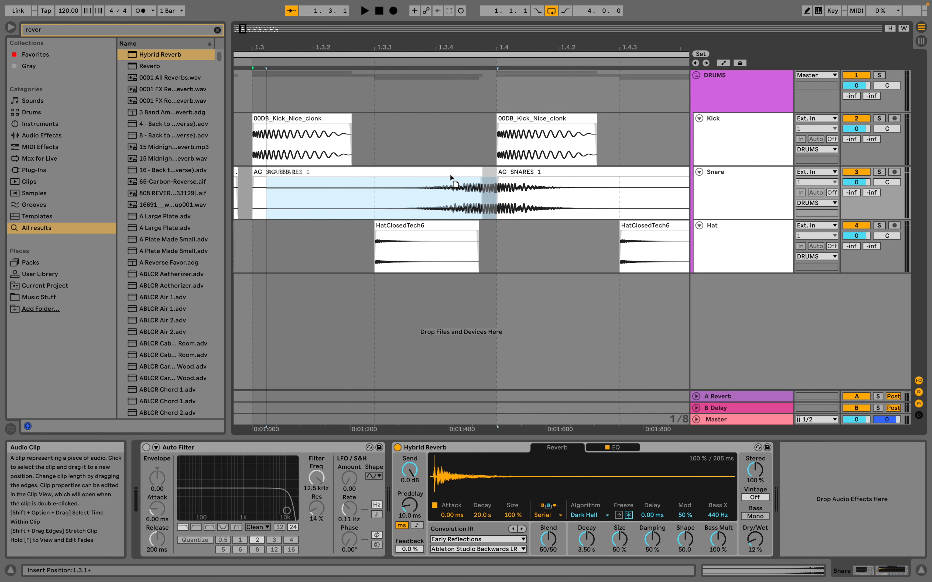
{"action": "mouse_move", "coordinate": [450, 175]}
{"action": "left_mouse_down"}
{"action": "mouse_move", "coordinate": [440, 173]}
{"action": "mouse_move", "coordinate": [450, 175]}
{"action": "left_mouse_up"}
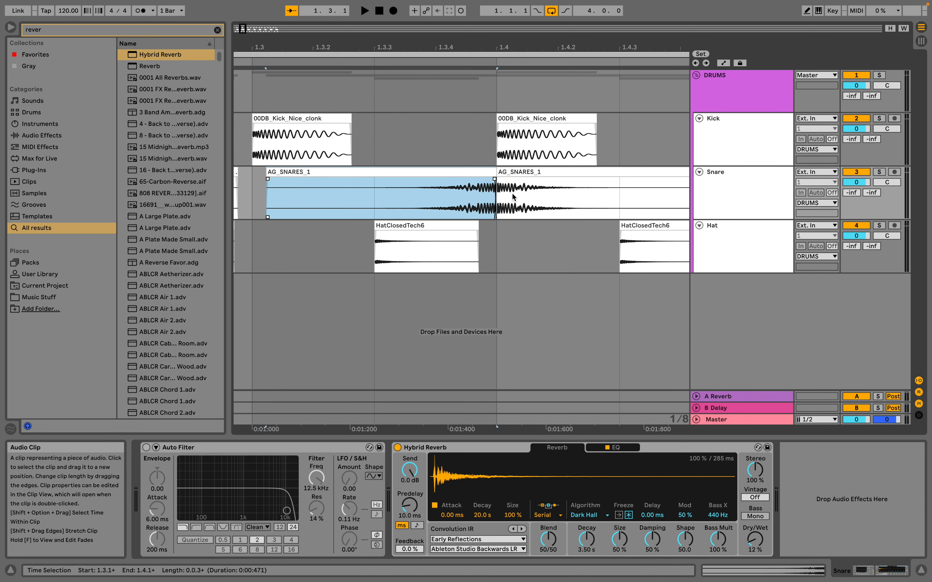
{"action": "key", "text": "space"}
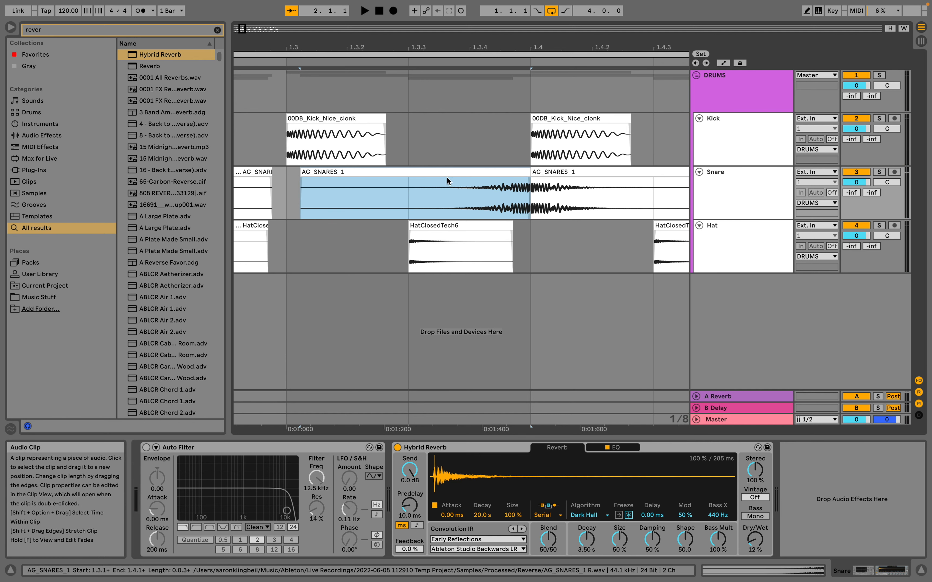
Lower the reversed snare clip's gain to -17.0 dB and check it in playback.
{"action": "double_click", "coordinate": [460, 172]}
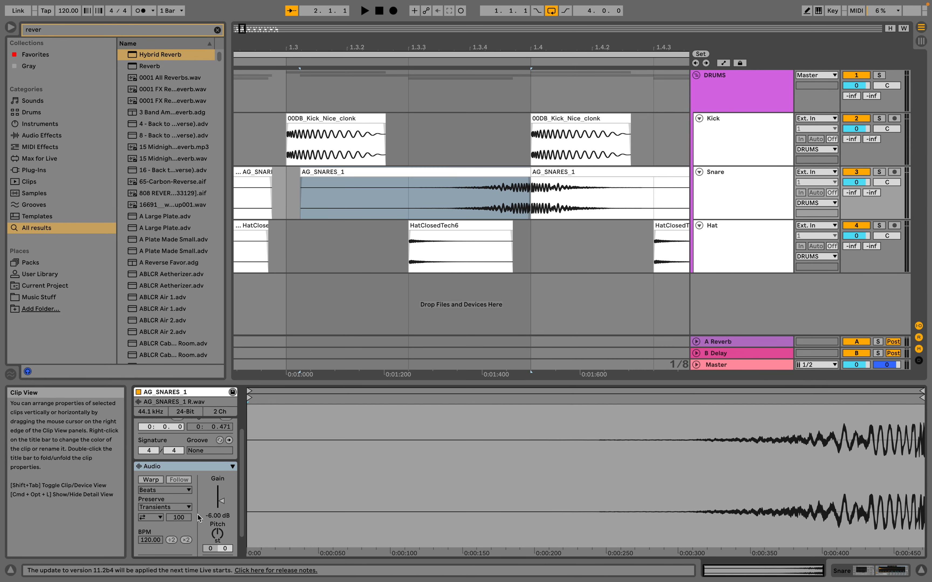
{"action": "left_click_drag", "start_coordinate": [218, 501], "coordinate": [218, 524]}
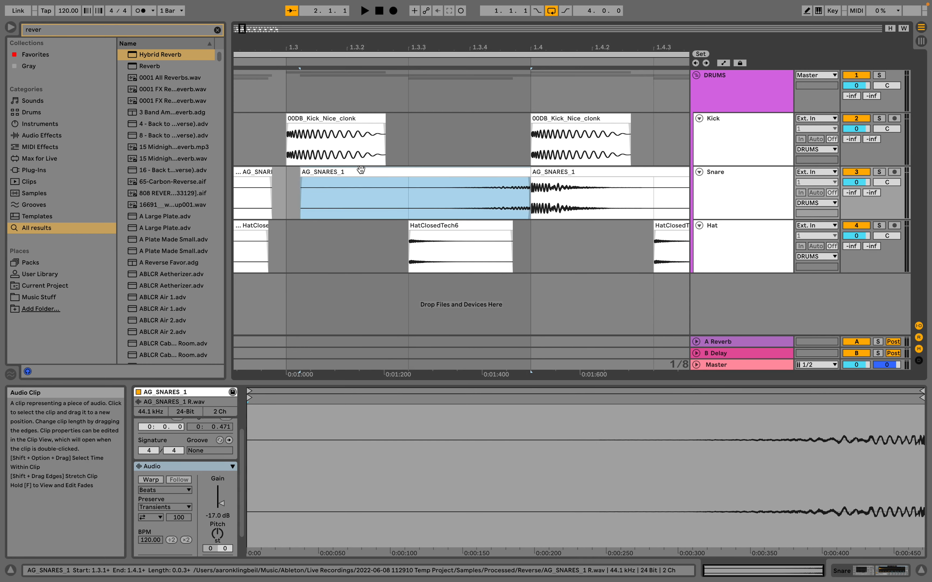
{"action": "key", "text": "space"}
{"action": "key", "text": "space"}
Duplicate the full first bar of the Snare track three times through the end of bar 4, and play the pattern from the start.
{"action": "left_click_drag", "start_coordinate": [377, 46], "coordinate": [377, 13]}
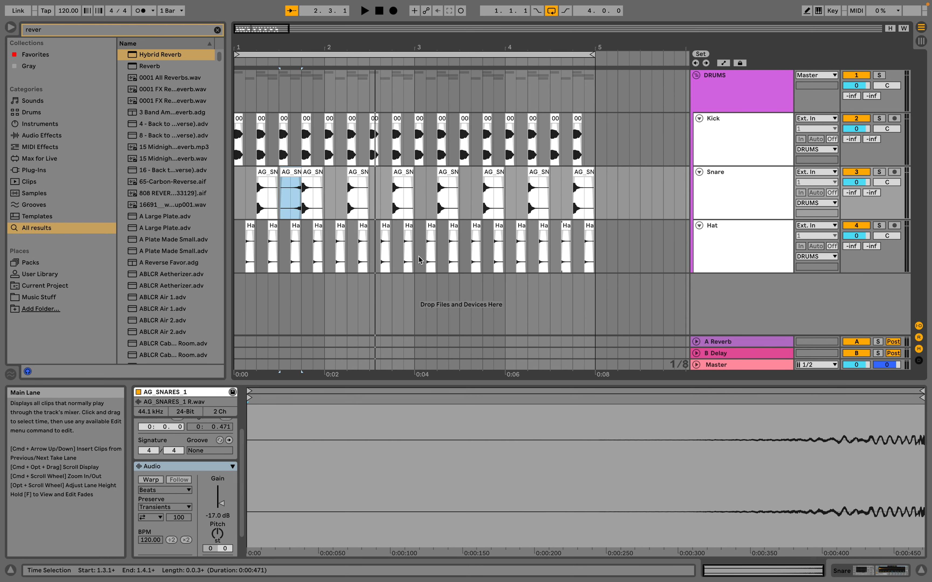
{"action": "left_click_drag", "start_coordinate": [237, 308], "coordinate": [324, 311]}
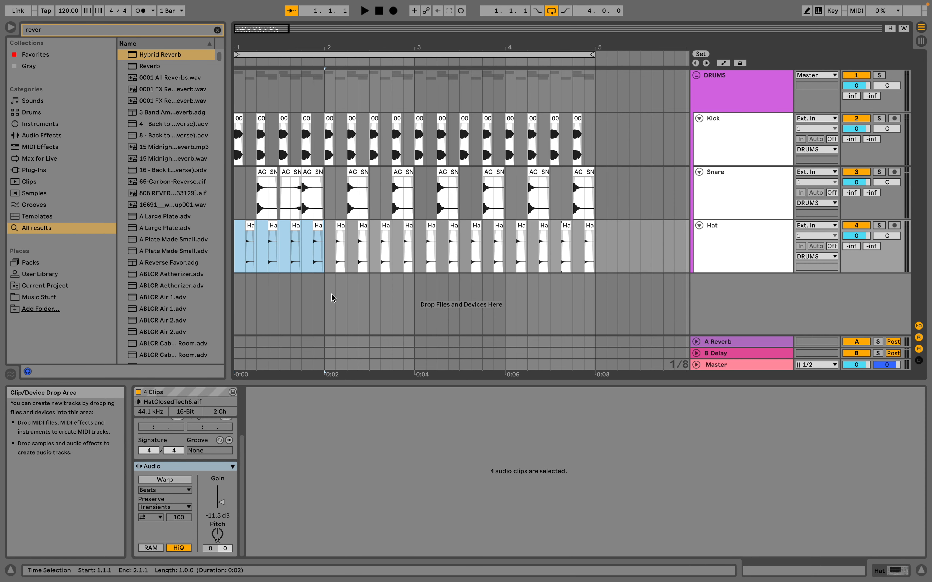
{"action": "left_click_drag", "start_coordinate": [323, 290], "coordinate": [503, 296]}
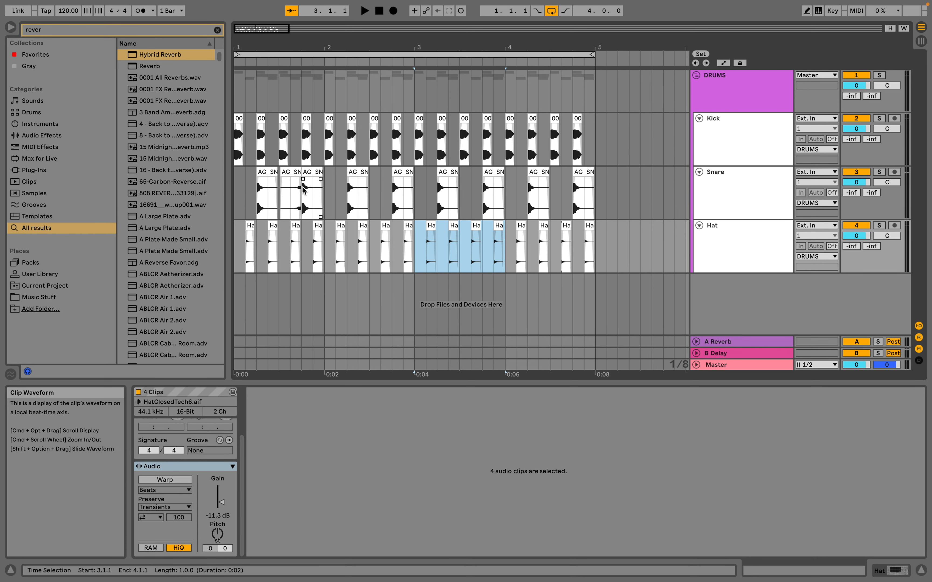
{"action": "left_click", "coordinate": [327, 193]}
{"action": "left_click_drag", "start_coordinate": [326, 190], "coordinate": [235, 195]}
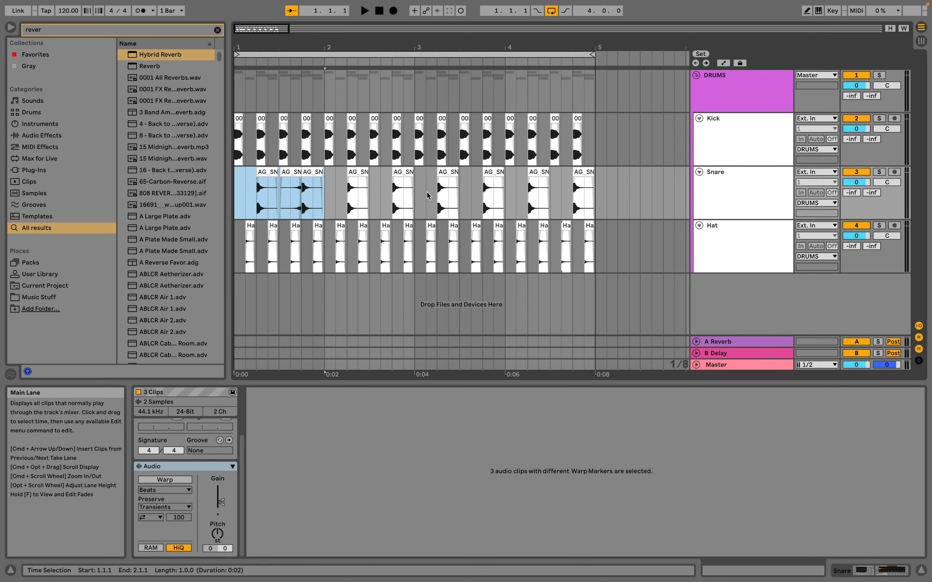
{"action": "key", "text": "super+d"}
{"action": "key", "text": "super+d"}
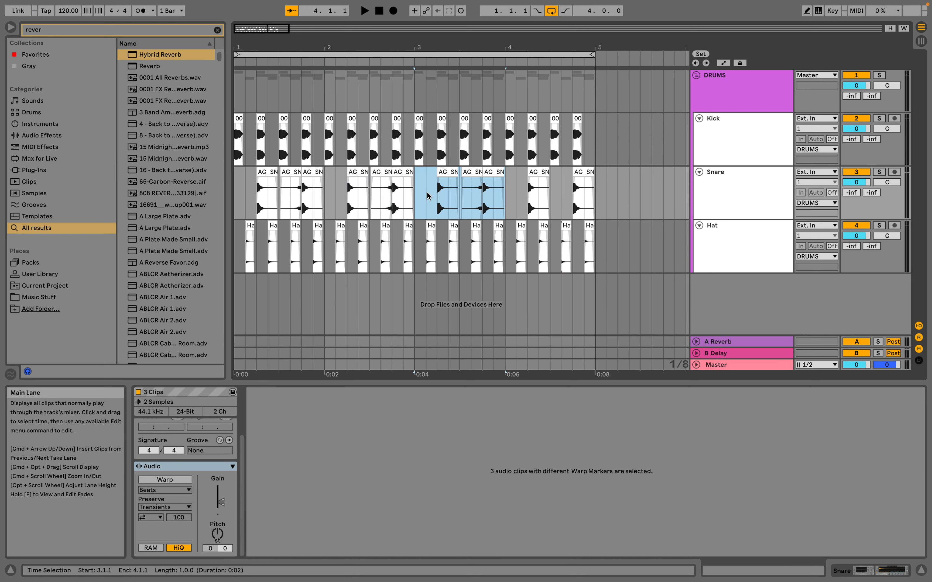
{"action": "key", "text": "super+d"}
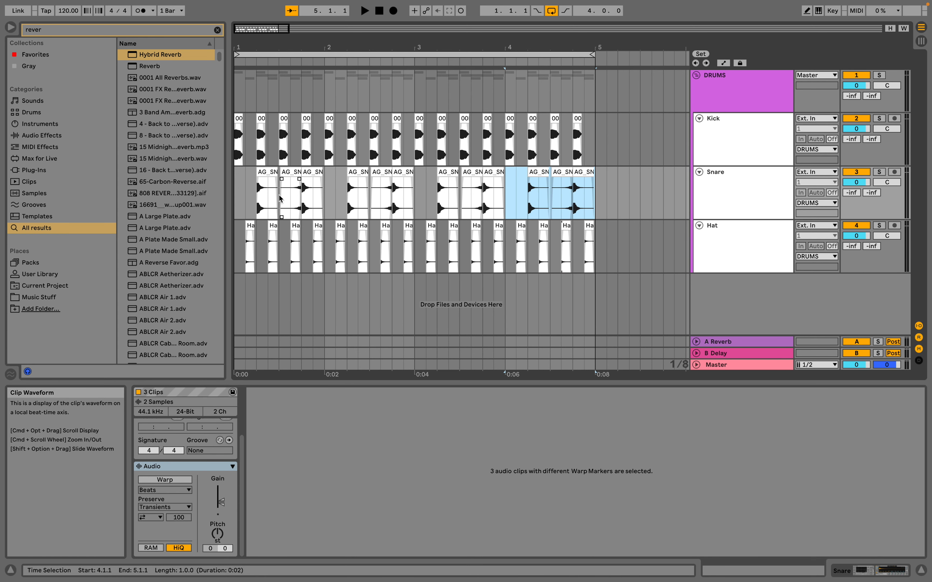
{"action": "left_click", "coordinate": [242, 202]}
{"action": "key", "text": "space"}
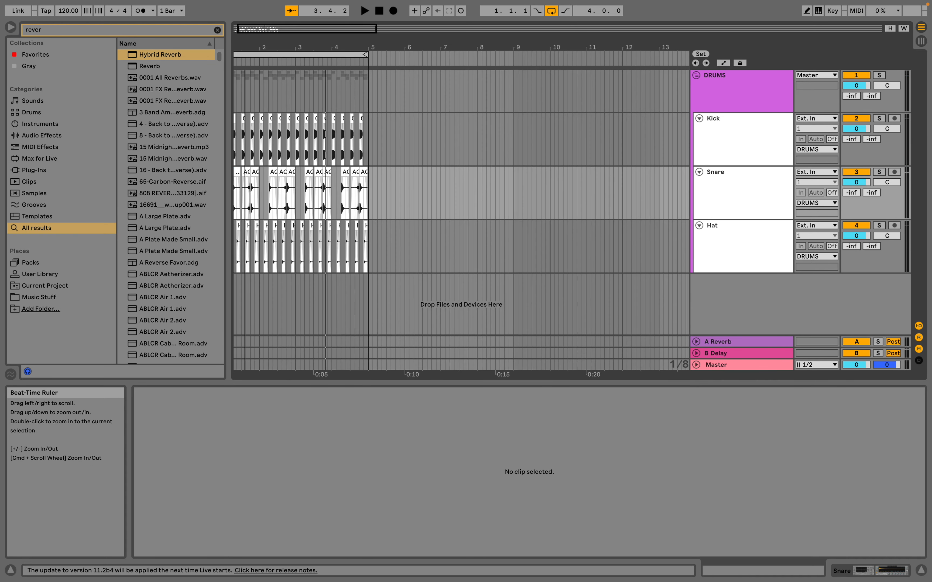
Examine the fade-in and fade-out handles and the fade-in curve of the first kick clip at the start of bar 1.
{"action": "mouse_move", "coordinate": [245, 47]}
{"action": "left_mouse_down"}
{"action": "mouse_move", "coordinate": [245, 73]}
{"action": "mouse_move", "coordinate": [245, 44]}
{"action": "left_mouse_up"}
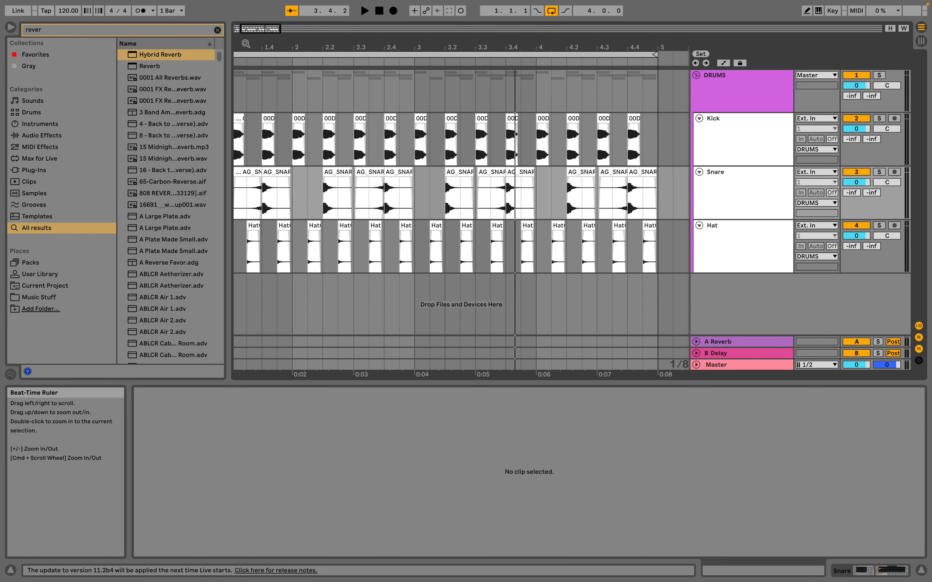
{"action": "scroll", "coordinate": [385, 174], "scroll_direction": "left", "scroll_amount": 3}
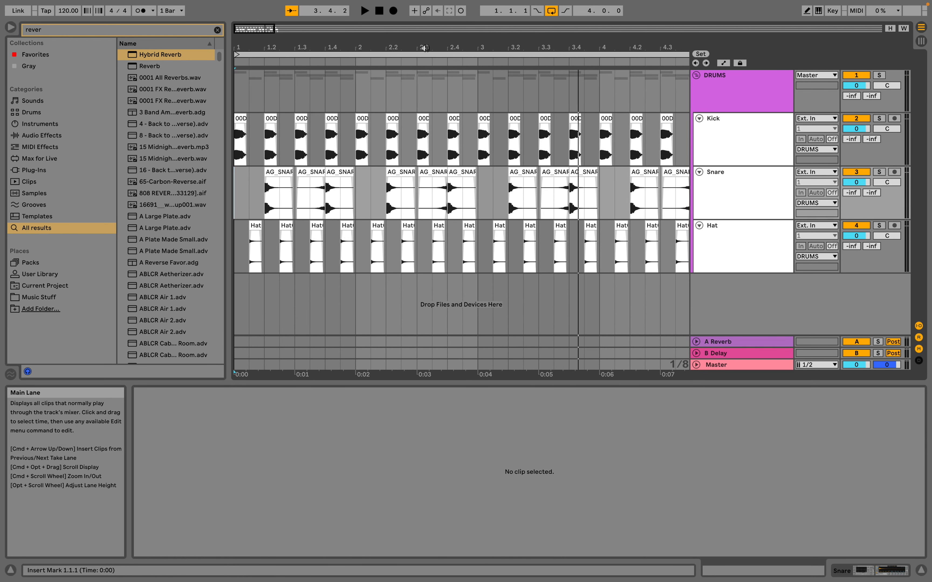
{"action": "left_click_drag", "start_coordinate": [430, 43], "coordinate": [431, 31]}
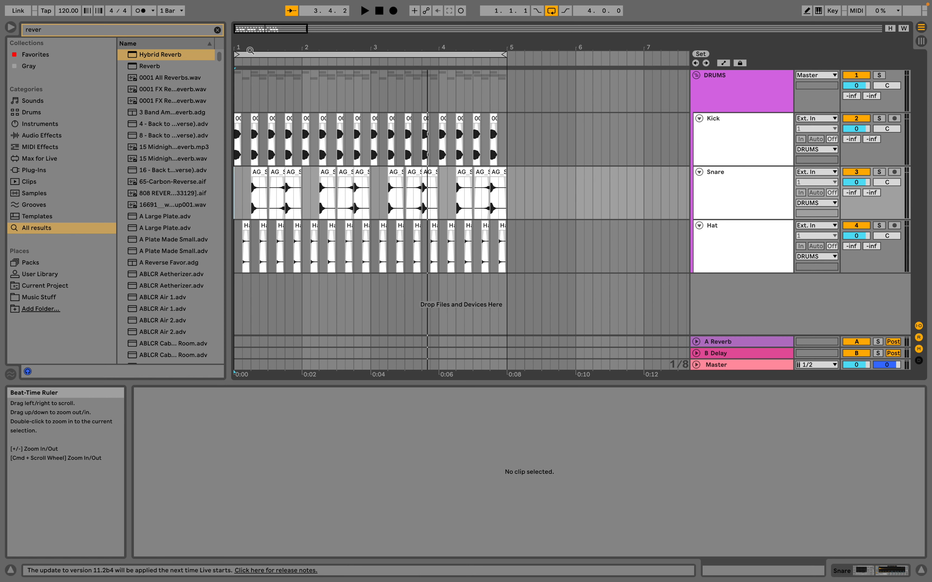
{"action": "left_click_drag", "start_coordinate": [236, 47], "coordinate": [326, 172]}
{"action": "scroll", "coordinate": [326, 172], "scroll_direction": "left", "scroll_amount": 1}
{"action": "left_click", "coordinate": [283, 118]}
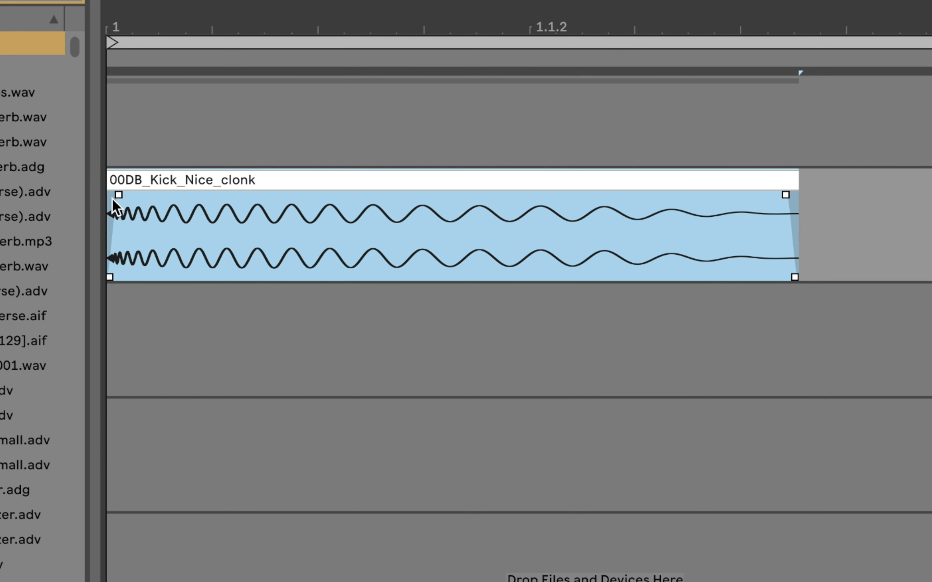
{"action": "mouse_move", "coordinate": [786, 214]}
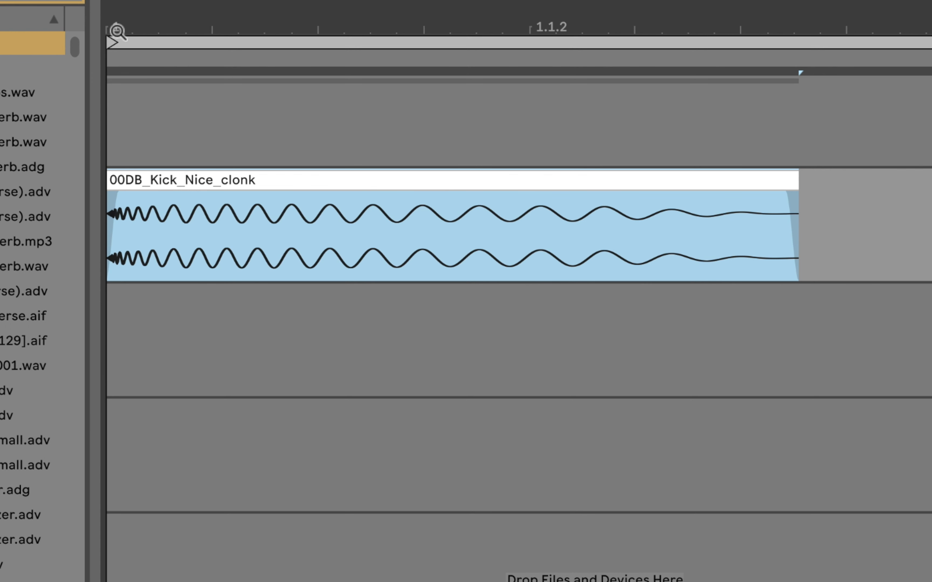
{"action": "left_click_drag", "start_coordinate": [118, 33], "coordinate": [195, 183]}
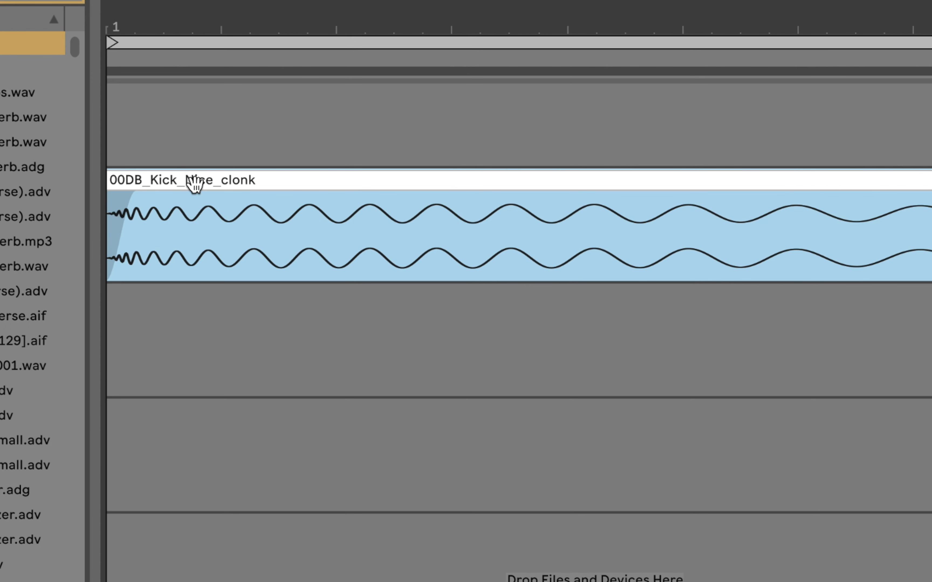
{"action": "mouse_move", "coordinate": [132, 213]}
{"action": "left_click_drag", "start_coordinate": [115, 231], "coordinate": [120, 221]}
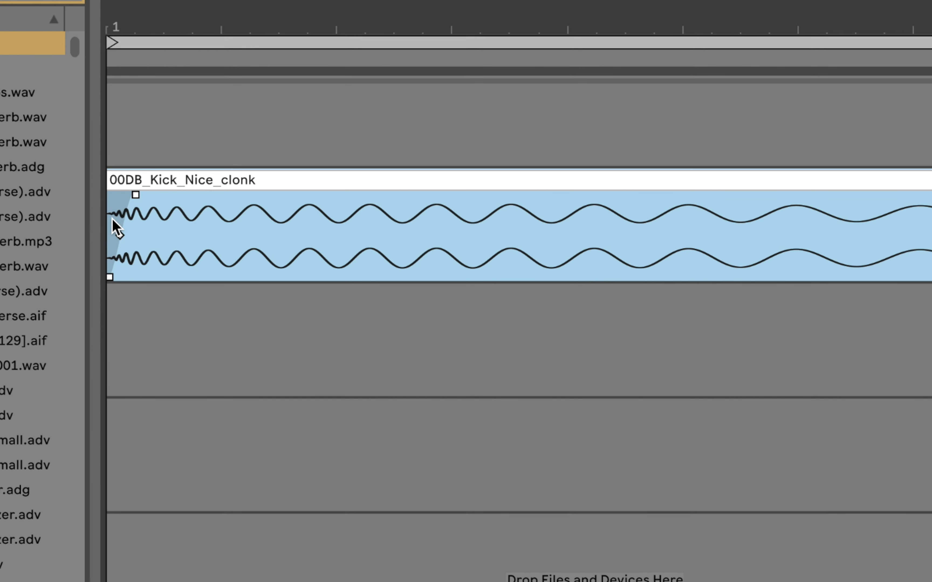
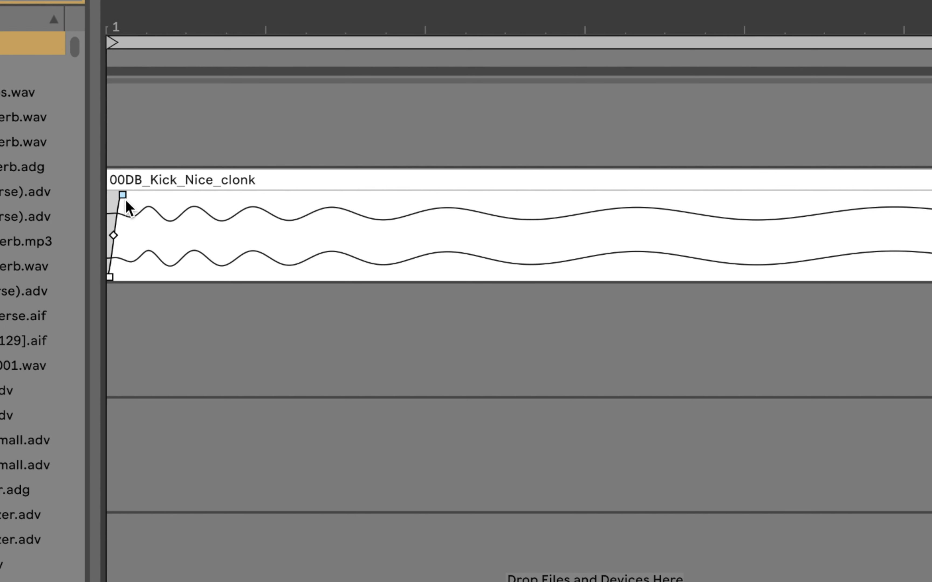
Shorten the fade-in of the first kick clip at the start of bar 1.
{"action": "mouse_move", "coordinate": [123, 199]}
{"action": "left_mouse_down"}
{"action": "mouse_move", "coordinate": [157, 195]}
{"action": "mouse_move", "coordinate": [123, 197]}
{"action": "left_mouse_up"}
{"action": "left_click_drag", "start_coordinate": [157, 22], "coordinate": [143, 272]}
{"action": "scroll", "coordinate": [154, 224], "scroll_direction": "left", "scroll_amount": 1}
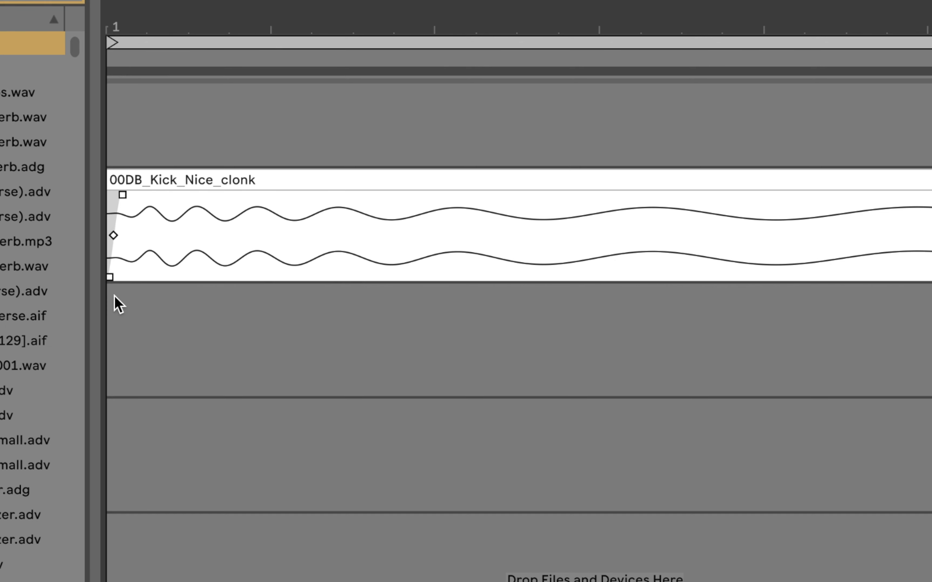
{"action": "left_click_drag", "start_coordinate": [169, 27], "coordinate": [169, 14]}
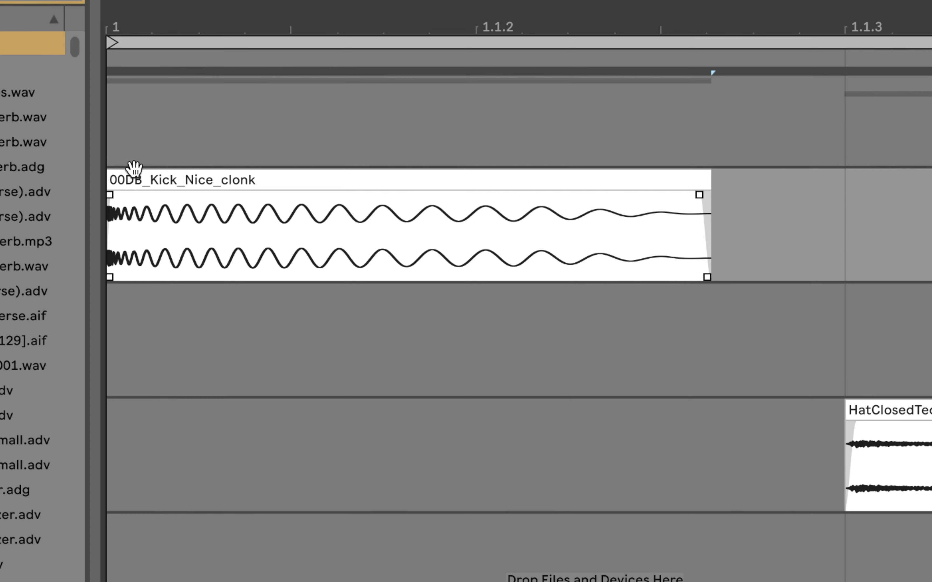
Loop the first kick selection and extend the loop to two beats, from 1.1.1 to 1.3.1.
{"action": "left_click", "coordinate": [143, 185]}
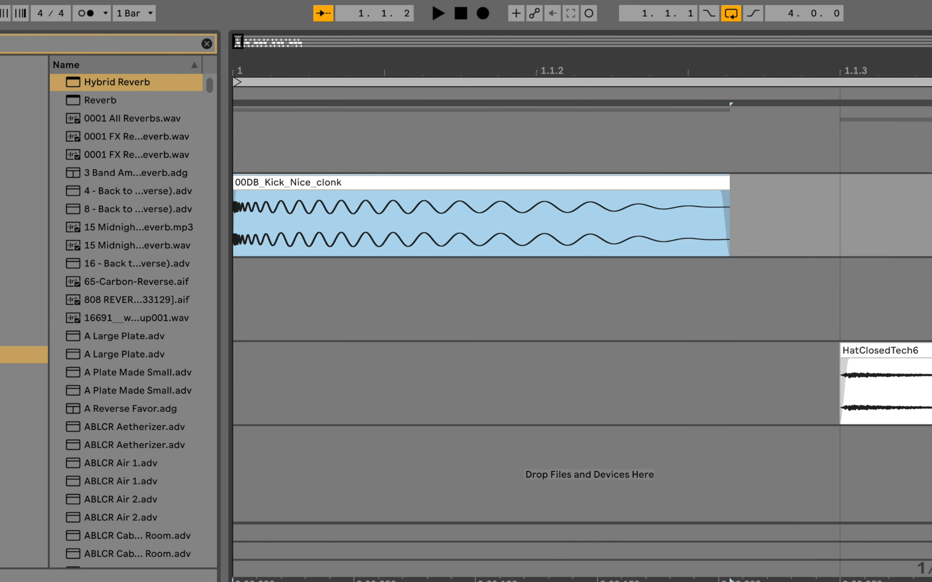
{"action": "left_click_drag", "start_coordinate": [235, 70], "coordinate": [236, 97]}
{"action": "left_click_drag", "start_coordinate": [303, 69], "coordinate": [269, 50]}
{"action": "left_click", "coordinate": [543, 226], "text": "shift"}
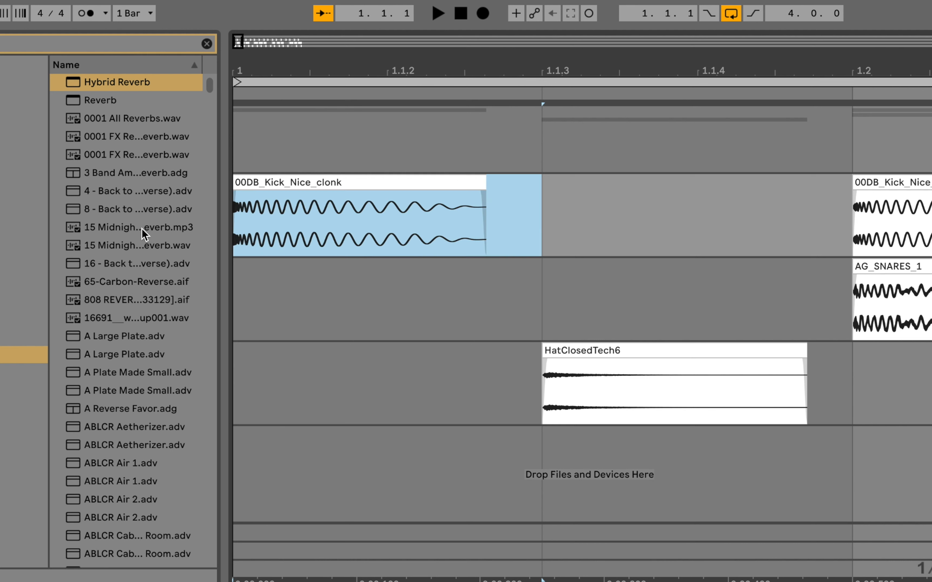
{"action": "key", "text": "ctrl+l"}
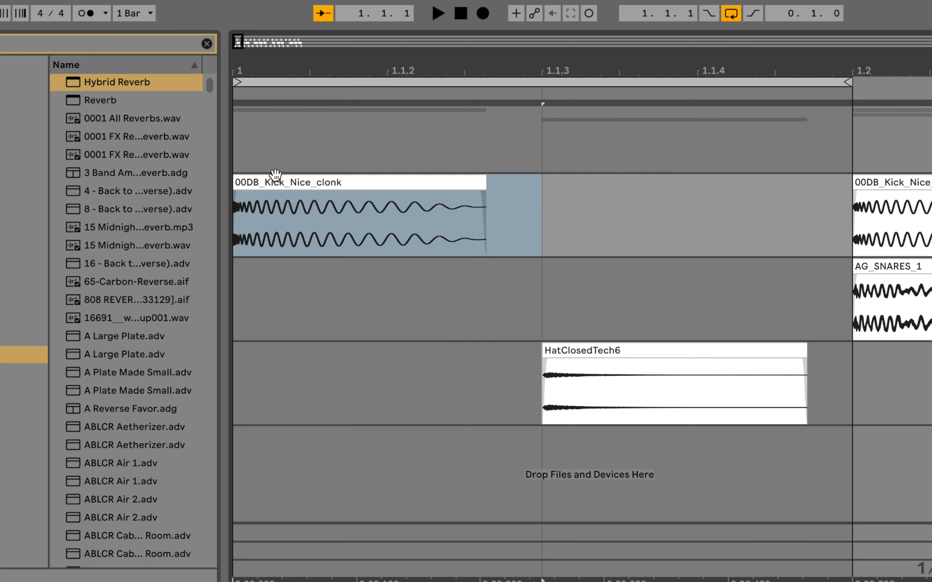
{"action": "scroll", "coordinate": [290, 208], "scroll_direction": "right", "scroll_amount": 5}
{"action": "left_click_drag", "start_coordinate": [387, 64], "coordinate": [387, 42]}
{"action": "left_click_drag", "start_coordinate": [480, 82], "coordinate": [695, 92]}
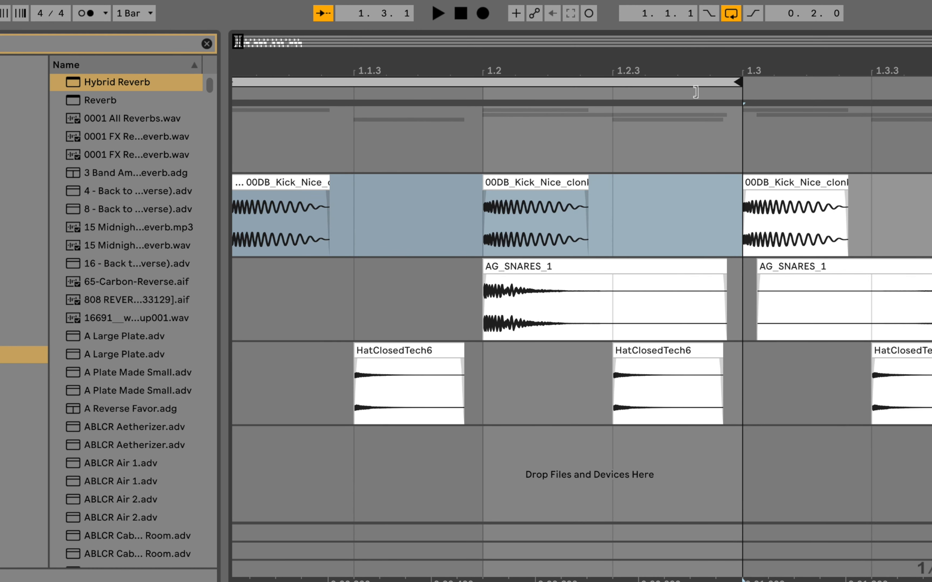
Color the first kick clip on the Kick track green.
{"action": "right_click", "coordinate": [264, 189]}
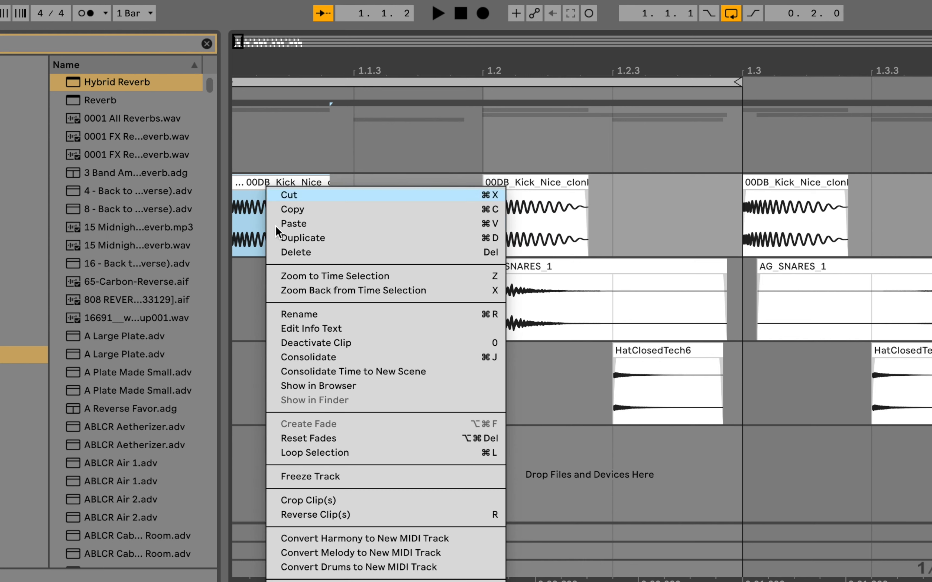
{"action": "left_click", "coordinate": [376, 580]}
{"action": "scroll", "coordinate": [552, 175], "scroll_direction": "left", "scroll_amount": 1}
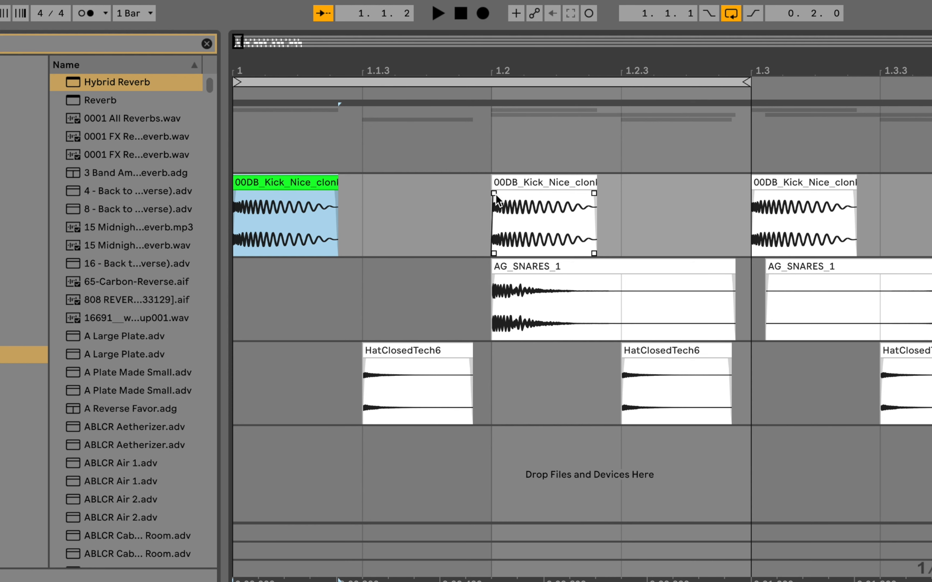
Play the two-beat loop to compare the green kick clip with the kick at 1.2.
{"action": "key", "text": "space"}
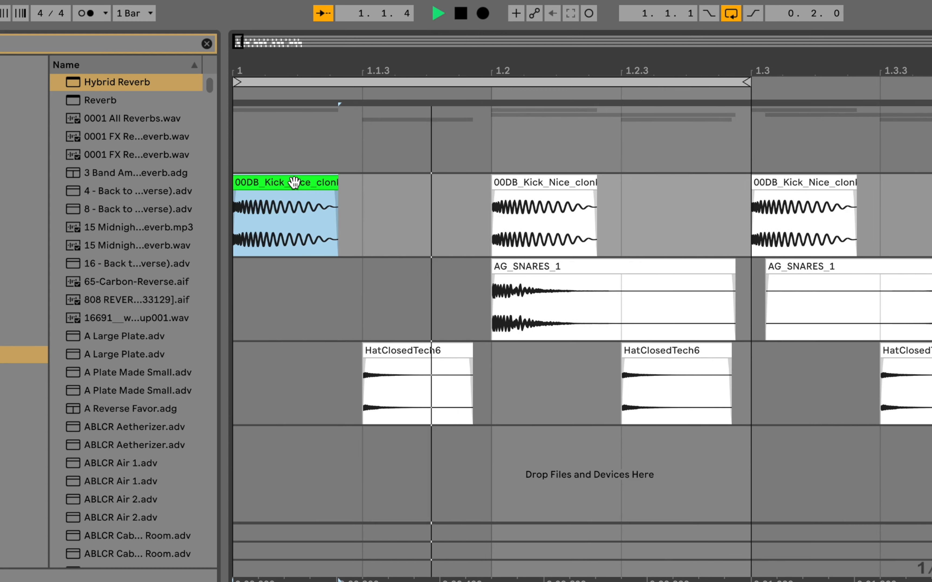
{"action": "key", "text": "space"}
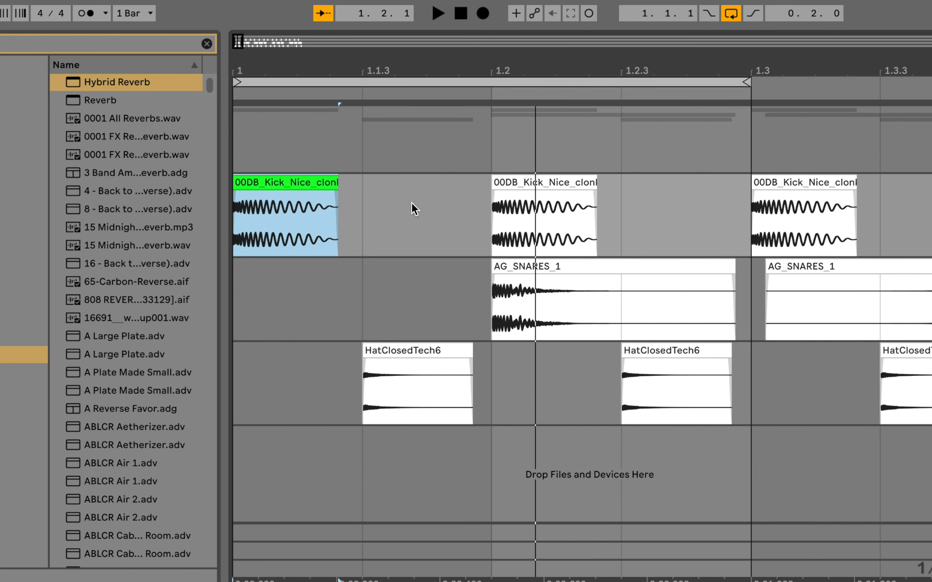
{"action": "left_click", "coordinate": [534, 182]}
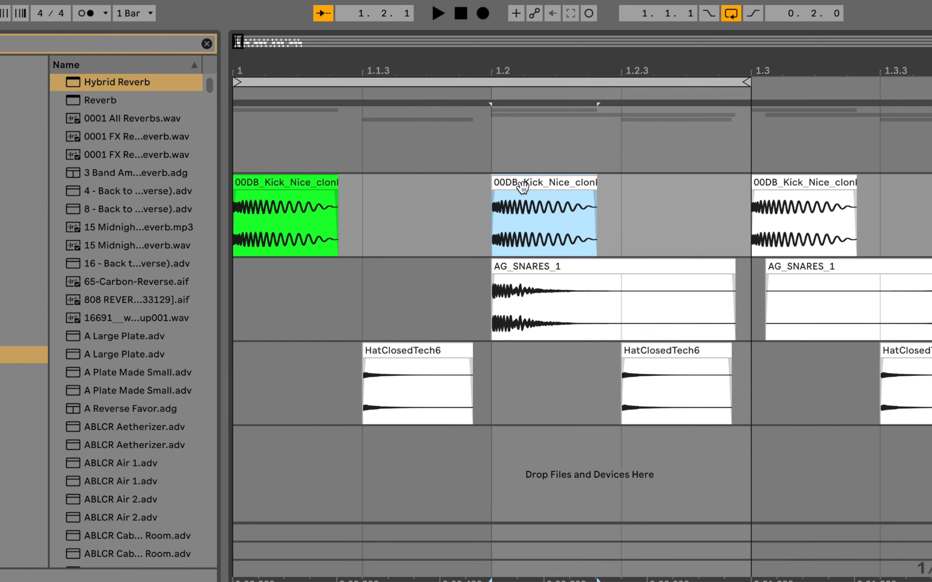
{"action": "key", "text": "space"}
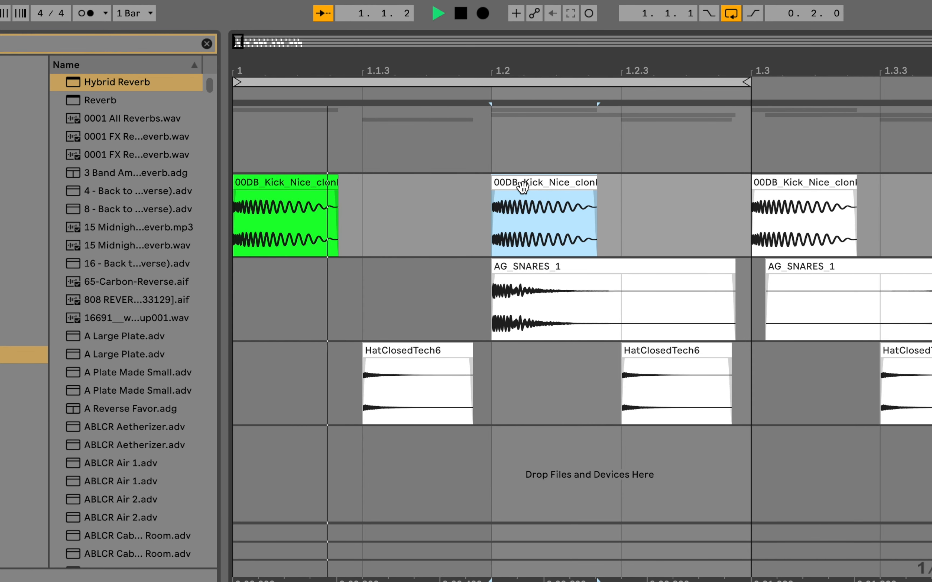
{"action": "key", "text": "space"}
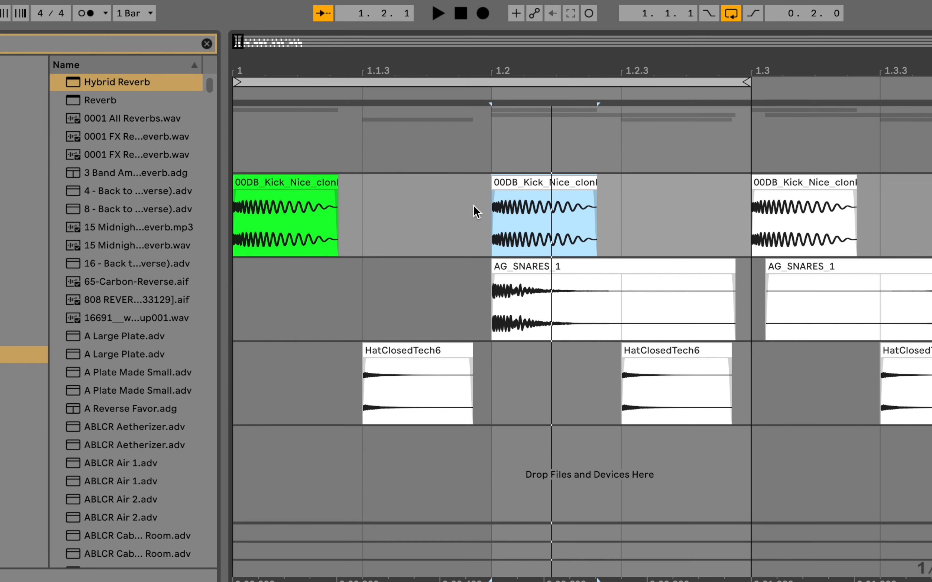
Duplicate the first beat with the green kick clip along the Kick track through the end of bar 4, replacing the existing kicks.
{"action": "left_click_drag", "start_coordinate": [358, 70], "coordinate": [358, 31]}
{"action": "left_click_drag", "start_coordinate": [324, 247], "coordinate": [234, 239]}
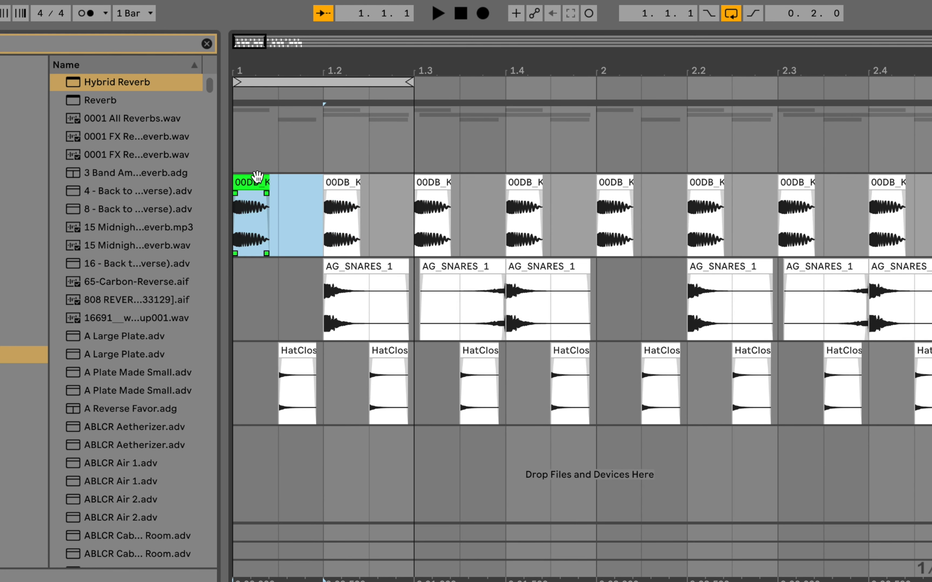
{"action": "left_click_drag", "start_coordinate": [323, 73], "coordinate": [279, 70]}
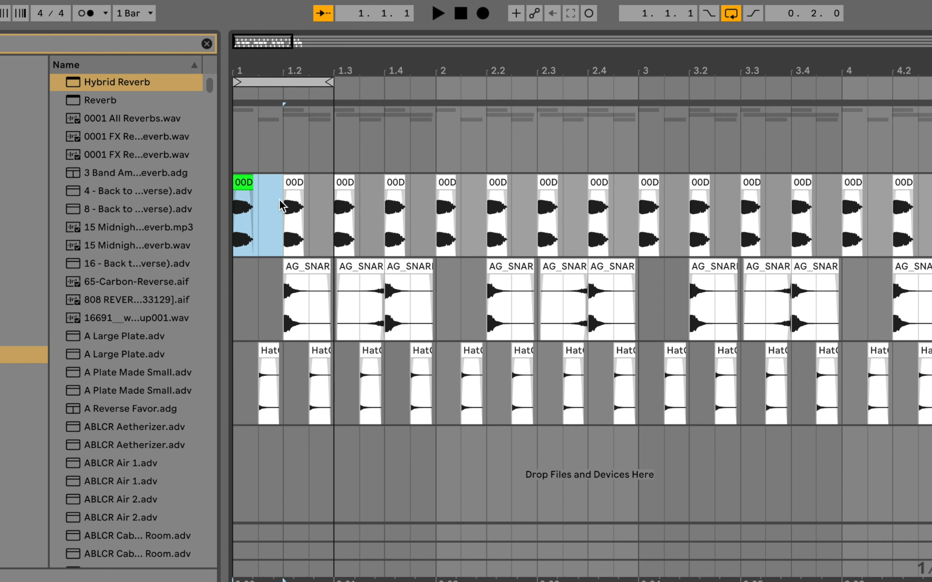
{"action": "left_click", "coordinate": [241, 183]}
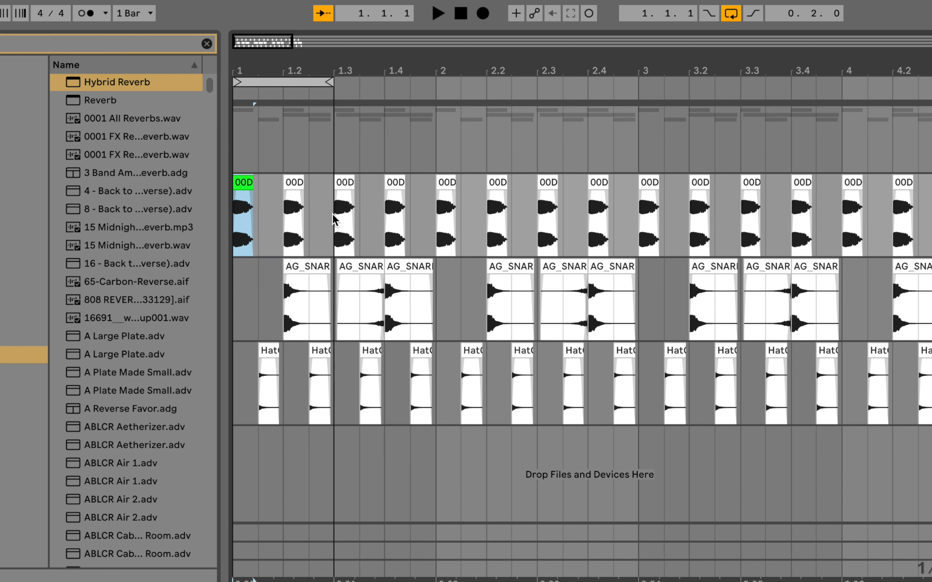
{"action": "left_click_drag", "start_coordinate": [288, 208], "coordinate": [228, 218]}
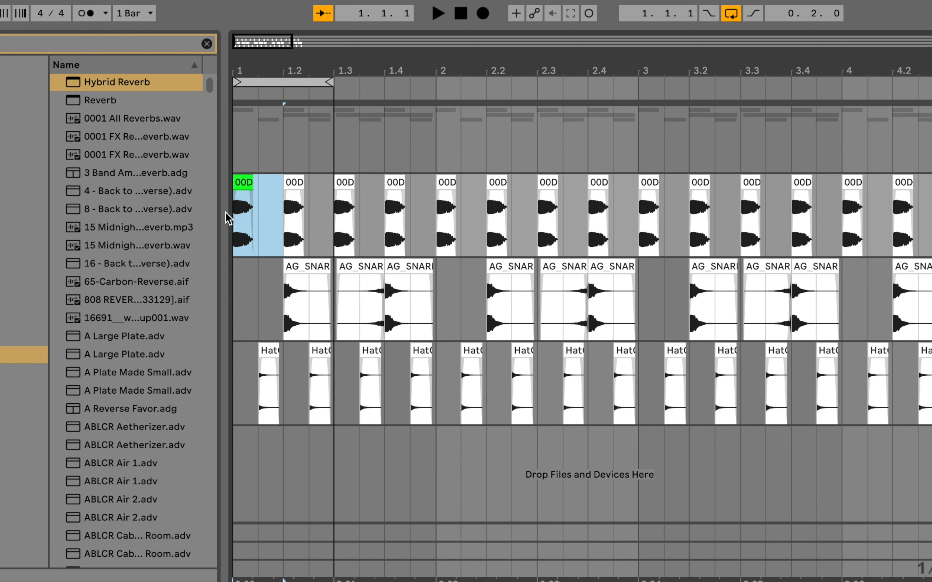
{"action": "key", "text": "ctrl+d"}
{"action": "key", "text": "ctrl+d"}
{"action": "key", "text": "ctrl+d"}
{"action": "key", "text": "ctrl+d"}
{"action": "key", "text": "ctrl+d"}
{"action": "key", "text": "ctrl+d"}
{"action": "key", "text": "ctrl+d"}
{"action": "key", "text": "ctrl+d"}
{"action": "key", "text": "ctrl+d"}
{"action": "key", "text": "ctrl+d"}
{"action": "key", "text": "ctrl+d"}
{"action": "key", "text": "ctrl+d"}
{"action": "key", "text": "ctrl+d"}
{"action": "key", "text": "ctrl+d"}
{"action": "key", "text": "ctrl+d"}
{"action": "key", "text": "ctrl+d"}
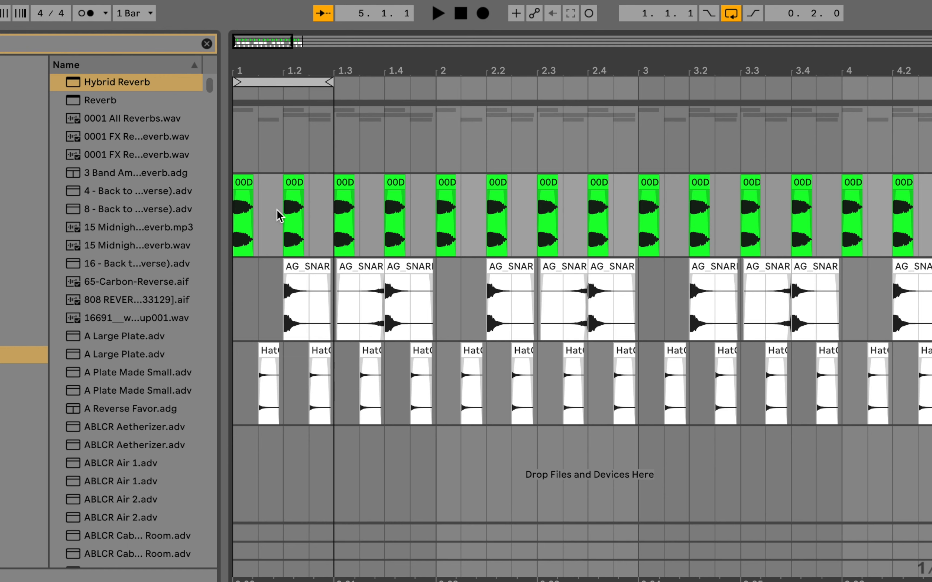
{"action": "left_click", "coordinate": [242, 187]}
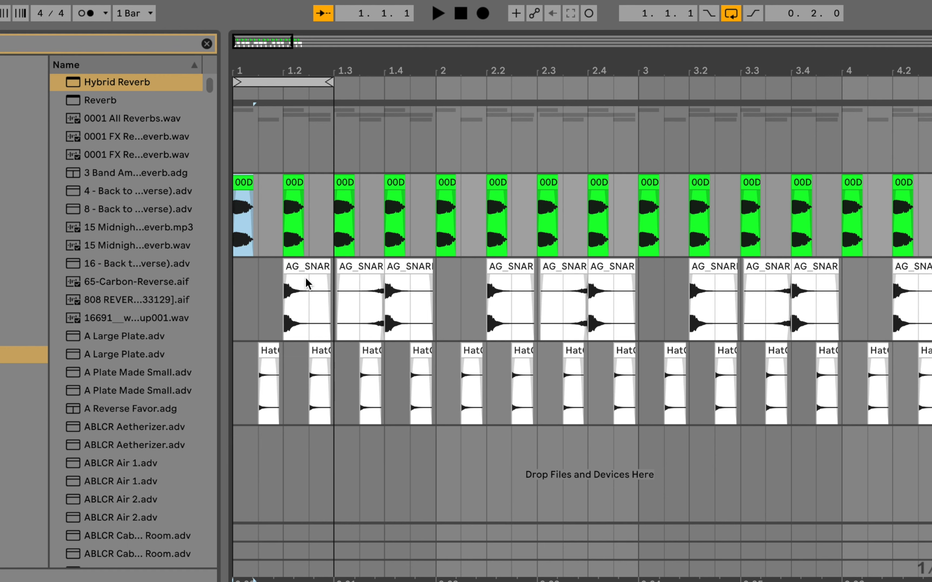
Remove the crossfade between the reversed snare clip and the snare hit at 1.4.1, and adjust the reversed clip's fade-out.
{"action": "left_click", "coordinate": [303, 277]}
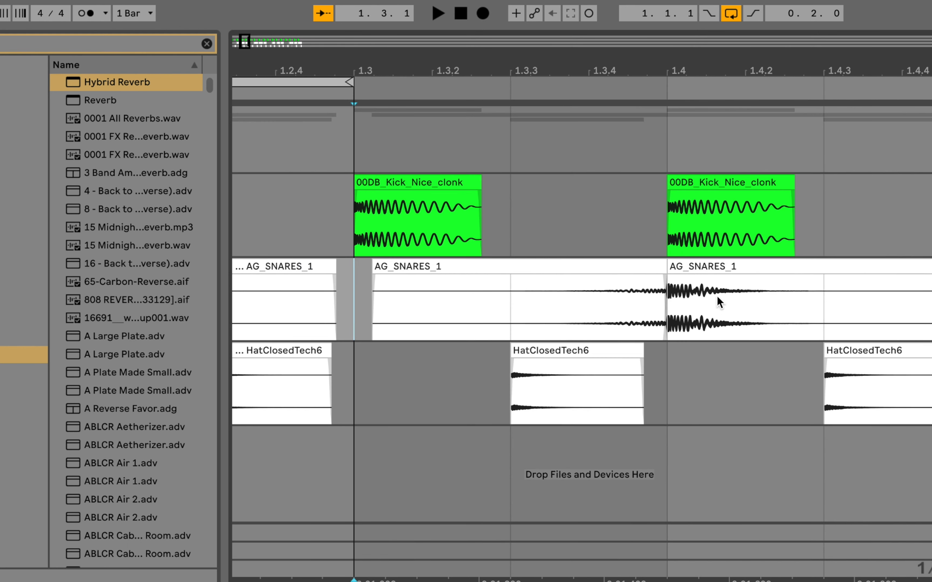
{"action": "left_click", "coordinate": [686, 261]}
{"action": "left_click_drag", "start_coordinate": [665, 68], "coordinate": [708, 222]}
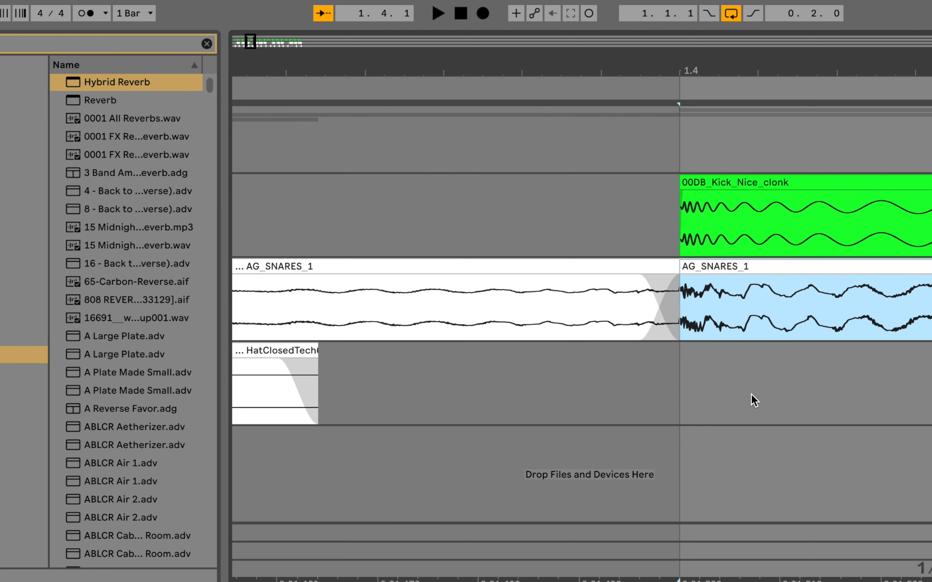
{"action": "scroll", "coordinate": [728, 270], "scroll_direction": "right", "scroll_amount": 5}
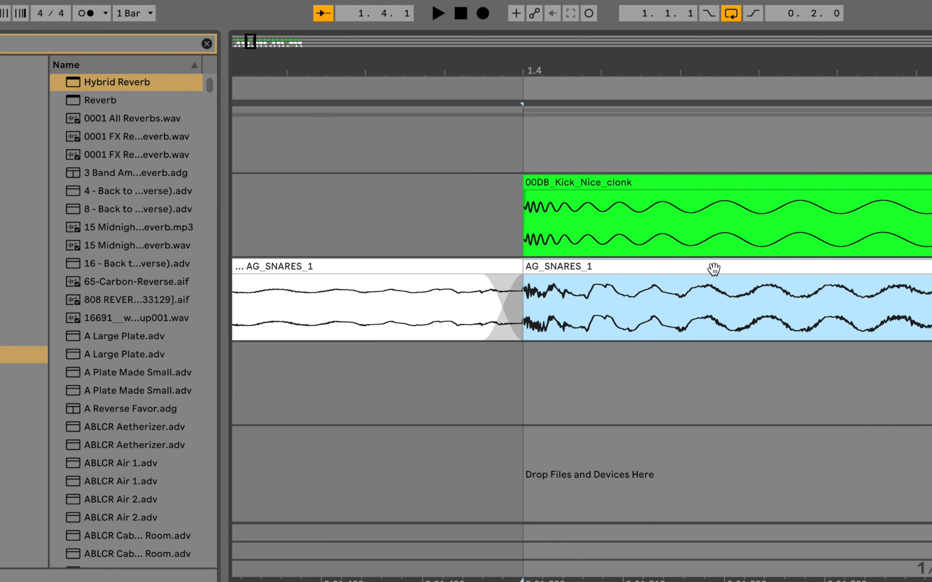
{"action": "left_click", "coordinate": [473, 266]}
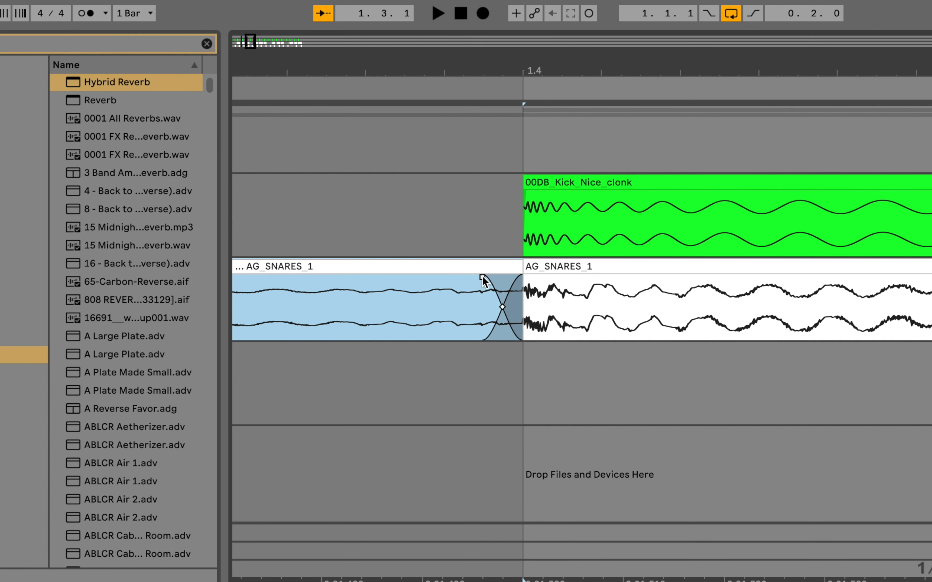
{"action": "left_click_drag", "start_coordinate": [486, 282], "coordinate": [503, 296]}
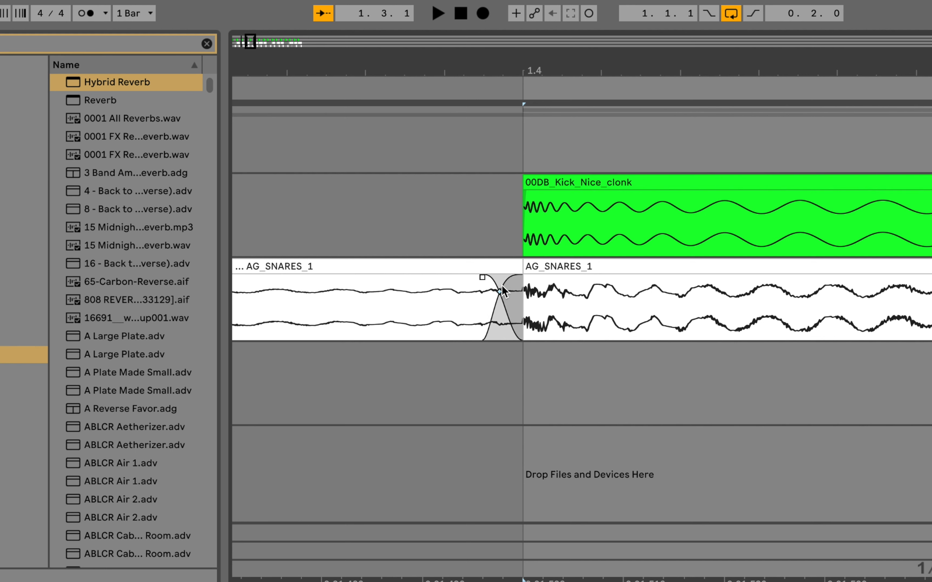
{"action": "key", "text": "Delete"}
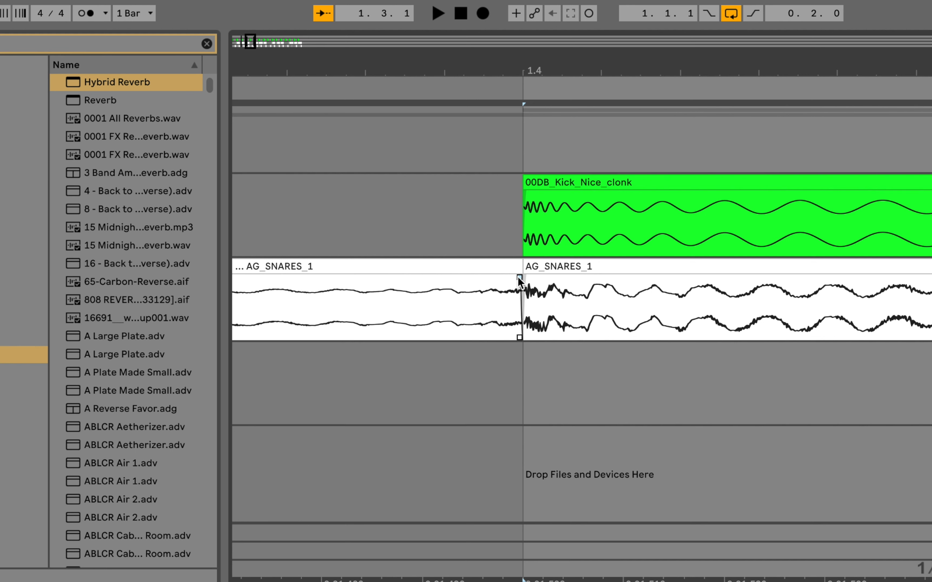
Give the snare hit at 1.4.1 a very short fade-in.
{"action": "left_click", "coordinate": [545, 269]}
{"action": "left_click_drag", "start_coordinate": [520, 64], "coordinate": [520, 154]}
{"action": "mouse_move", "coordinate": [582, 277]}
{"action": "left_mouse_down"}
{"action": "mouse_move", "coordinate": [545, 279]}
{"action": "mouse_move", "coordinate": [564, 278]}
{"action": "left_mouse_up"}
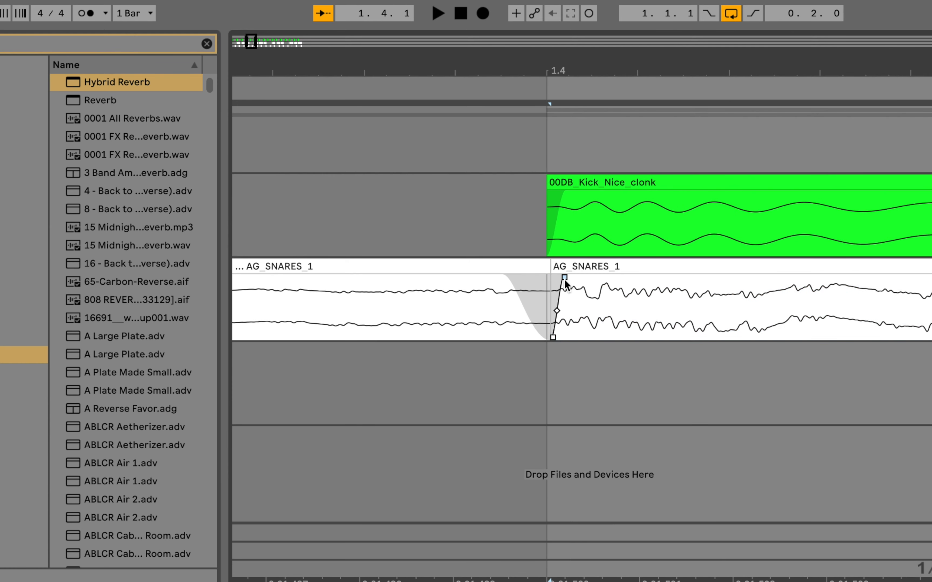
{"action": "left_click", "coordinate": [535, 267]}
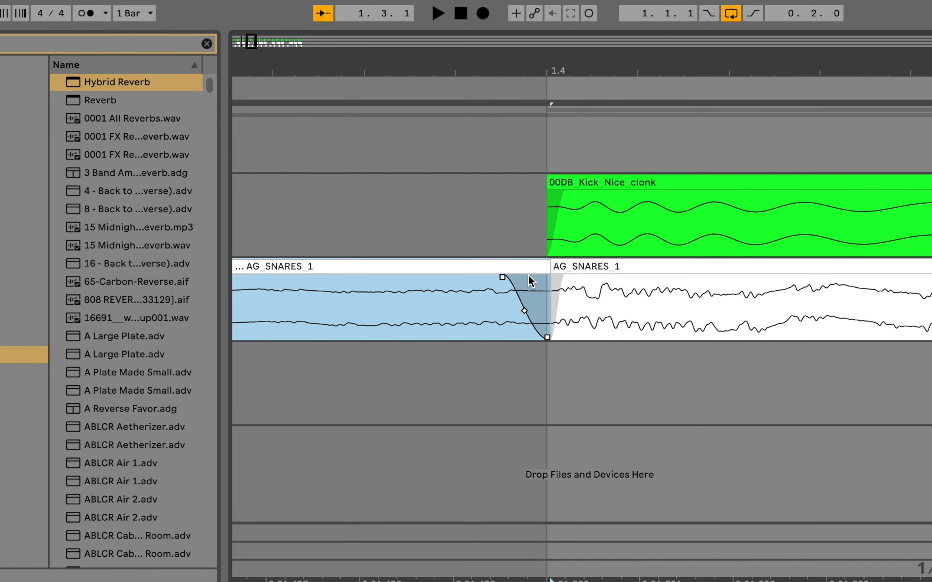
Color the three snare clips in bar 1 green.
{"action": "left_click_drag", "start_coordinate": [521, 64], "coordinate": [425, 64]}
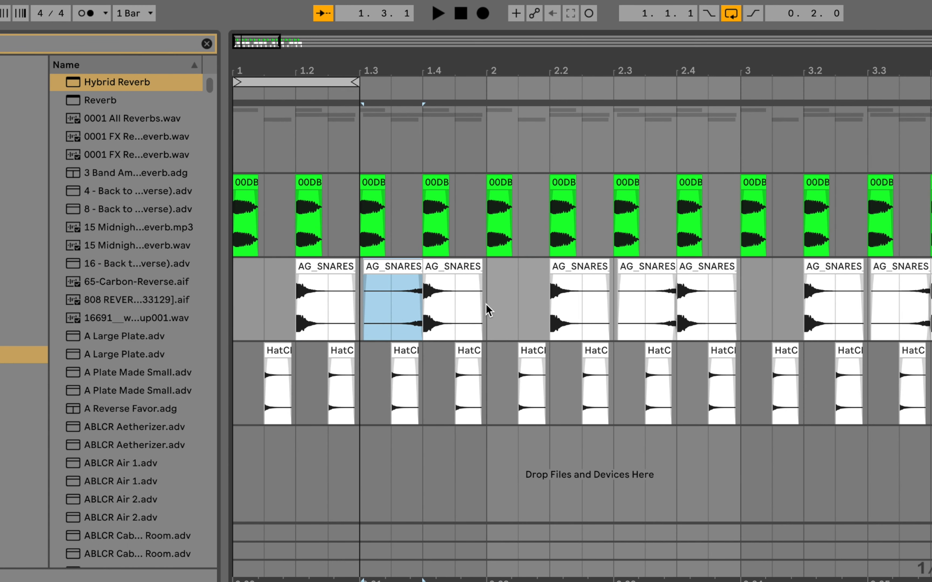
{"action": "left_click_drag", "start_coordinate": [489, 308], "coordinate": [297, 305]}
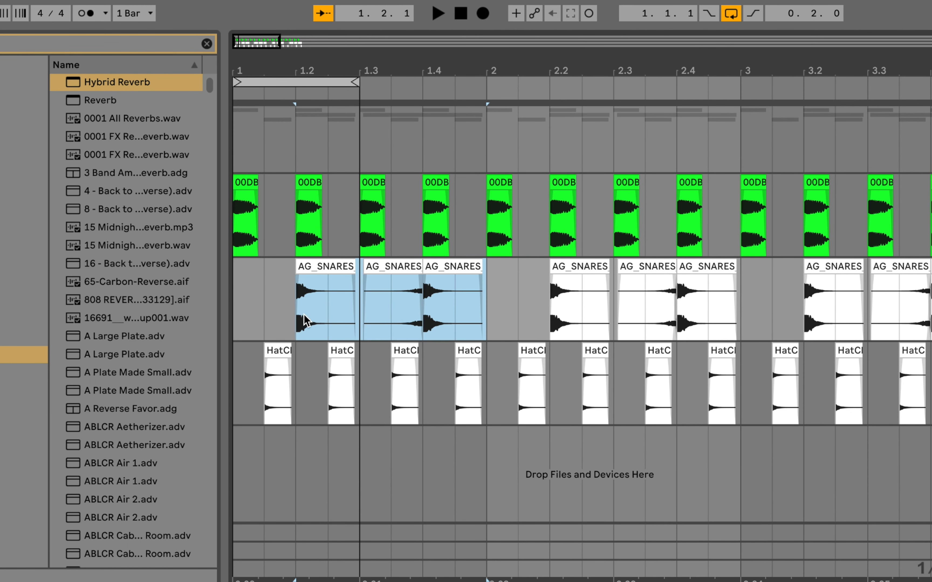
{"action": "right_click", "coordinate": [323, 271]}
{"action": "left_click", "coordinate": [423, 581]}
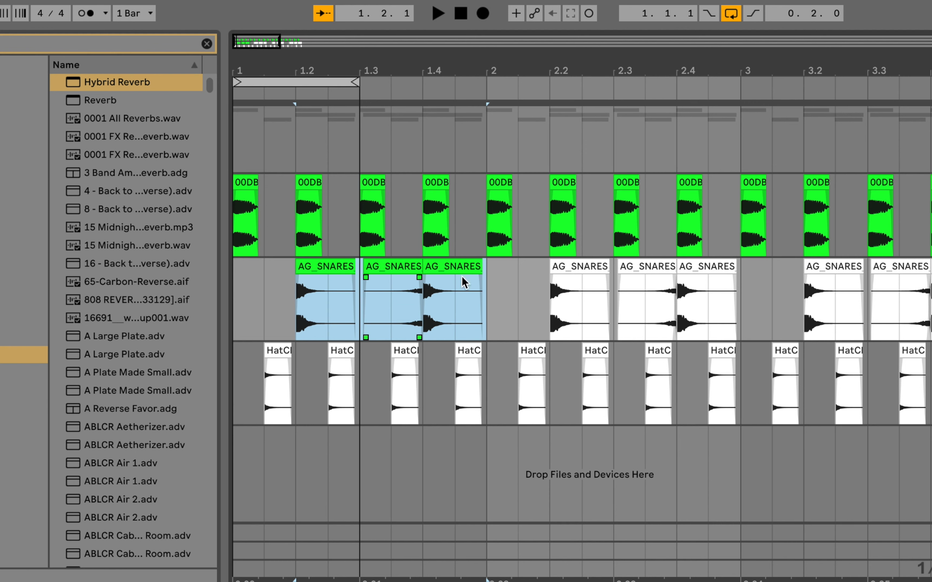
Duplicate the full first bar of the Snare track over the following bars through bar 4, and delete the extra copy in bar 5.
{"action": "left_click", "coordinate": [252, 320], "text": "shift"}
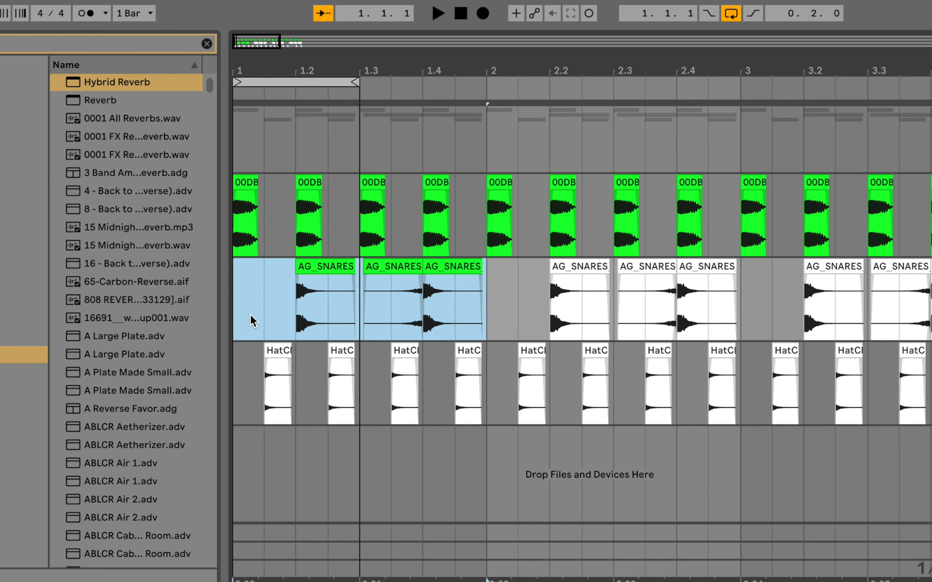
{"action": "key", "text": "ctrl+d"}
{"action": "key", "text": "ctrl+d"}
{"action": "key", "text": "ctrl+d"}
{"action": "key", "text": "ctrl+d"}
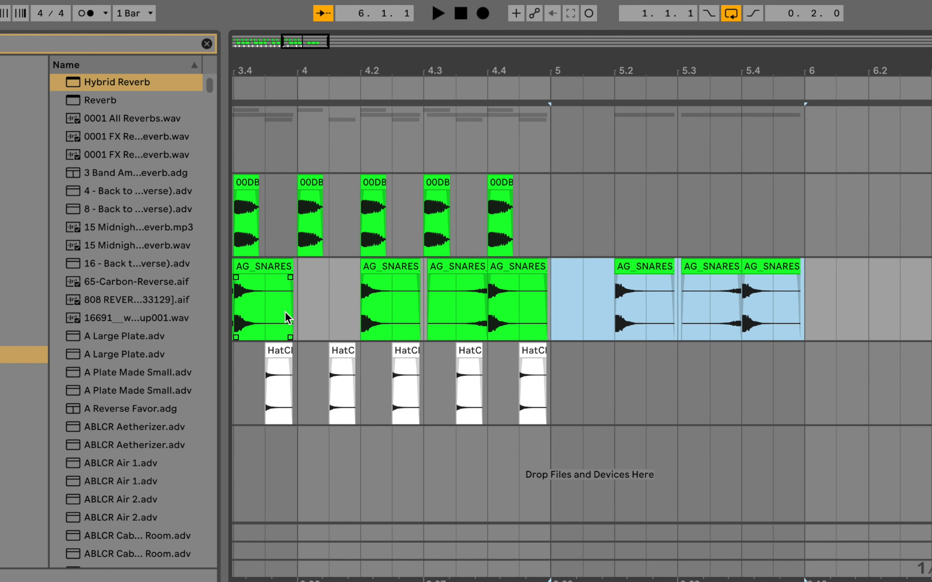
{"action": "key", "text": "Delete"}
{"action": "scroll", "coordinate": [655, 265], "scroll_direction": "left", "scroll_amount": 10}
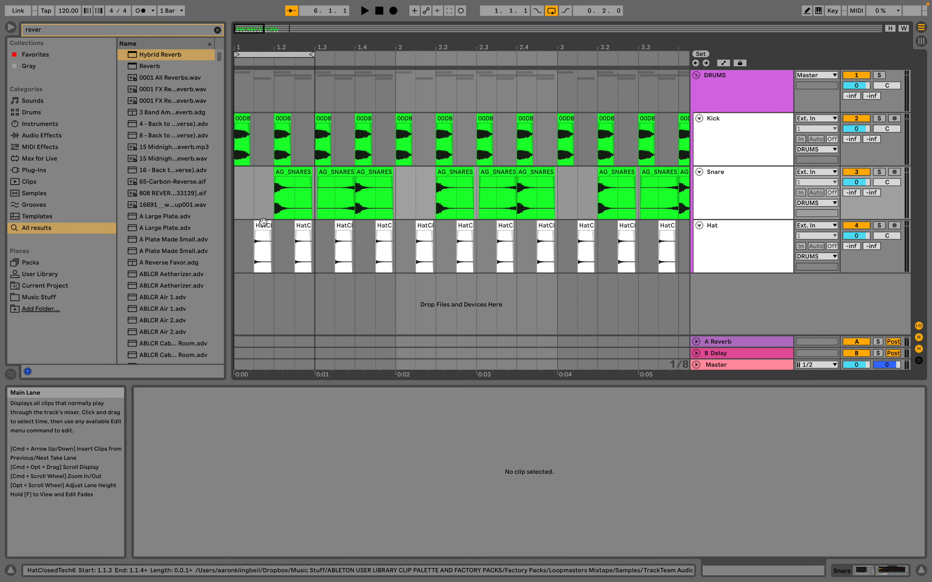
Extend the arrangement loop to four bars, from 1.1.1 to 5.1.1.
{"action": "left_click", "coordinate": [276, 384]}
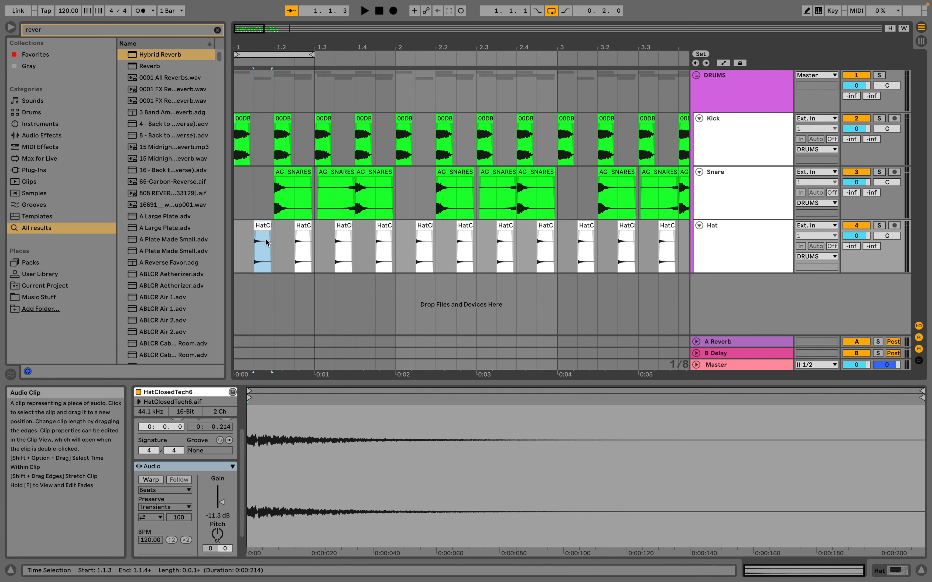
{"action": "left_click", "coordinate": [236, 252]}
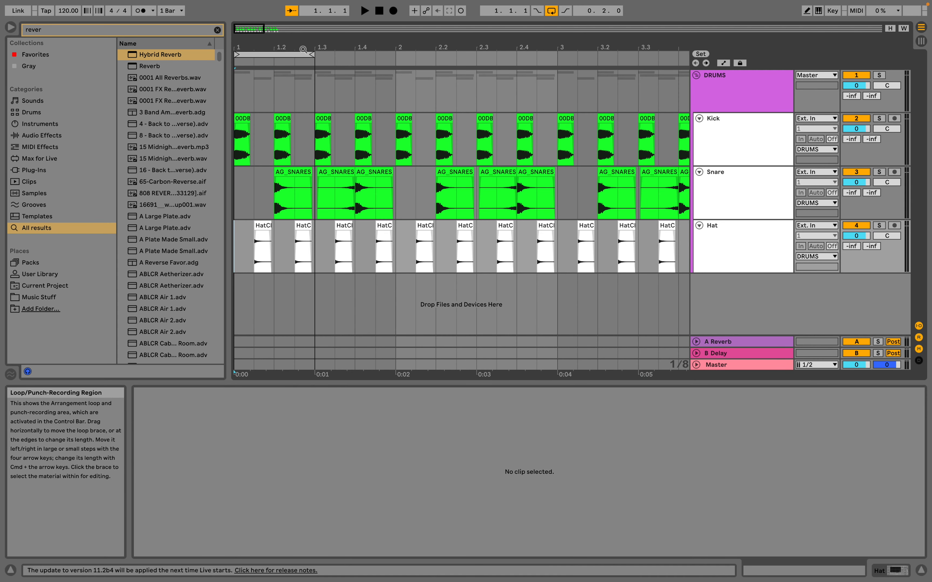
{"action": "left_click_drag", "start_coordinate": [301, 47], "coordinate": [301, 24]}
{"action": "scroll", "coordinate": [262, 57], "scroll_direction": "up", "scroll_amount": 3}
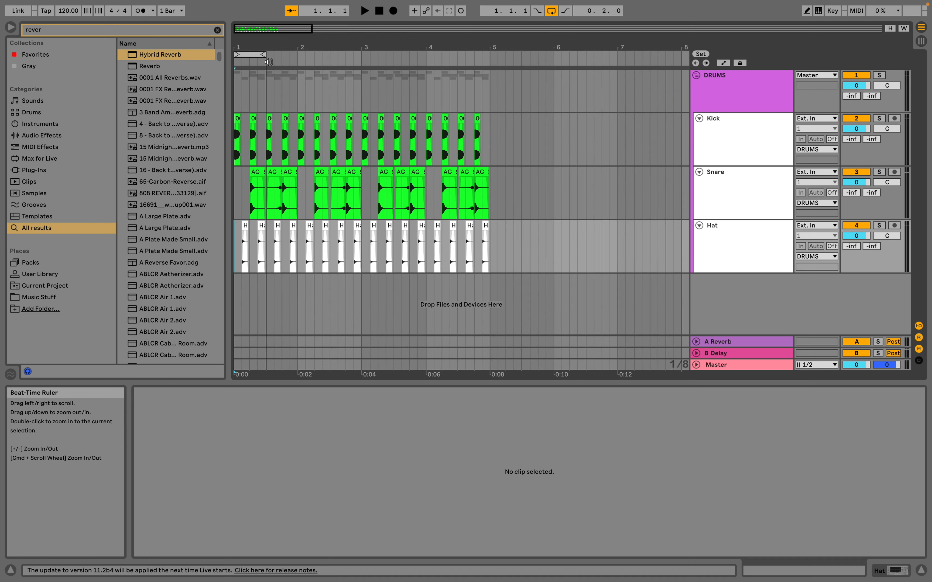
{"action": "left_click_drag", "start_coordinate": [263, 57], "coordinate": [487, 56]}
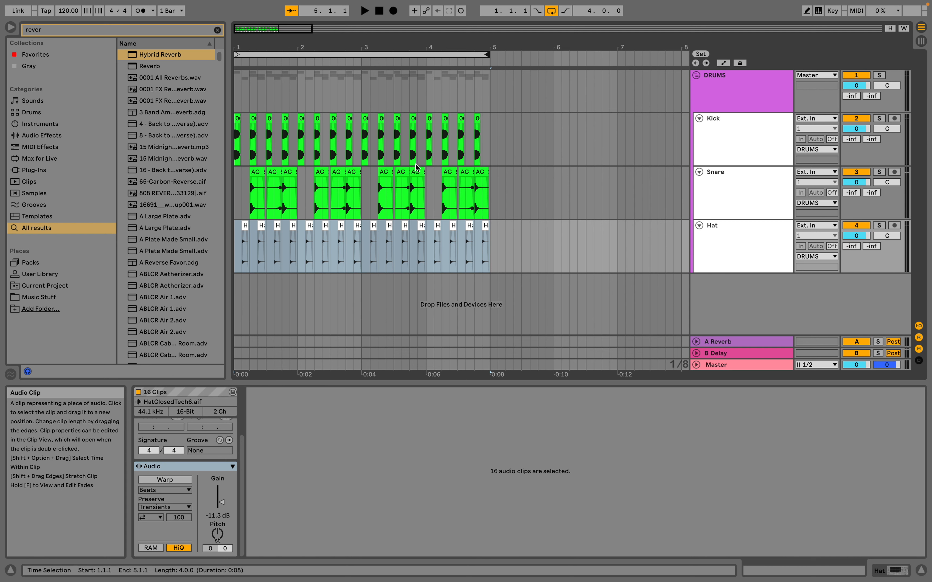
Consolidate the Kick, Snare and Hat clips from 1.1.1 to 5.1.1 into one four-bar clip on each track.
{"action": "left_click_drag", "start_coordinate": [492, 137], "coordinate": [231, 143]}
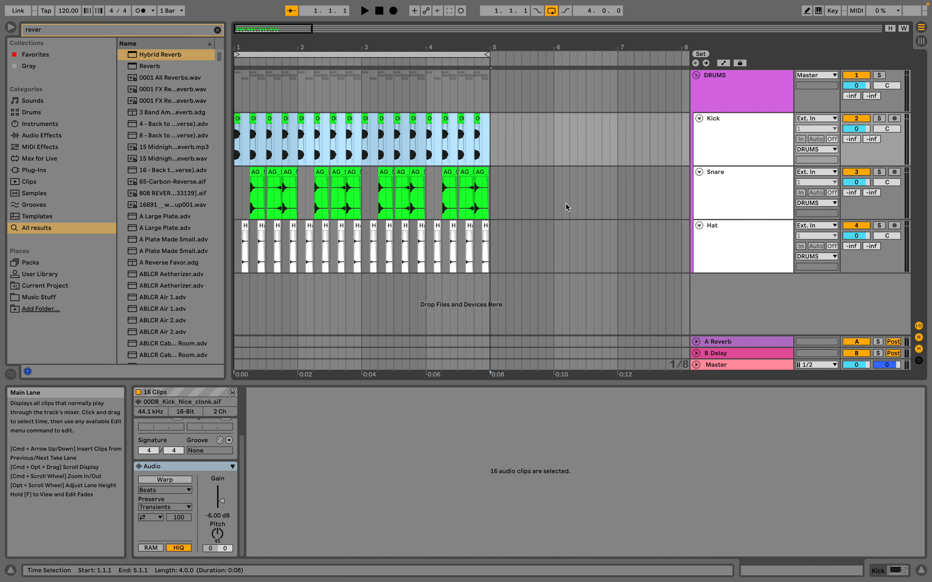
{"action": "key", "text": "super+j"}
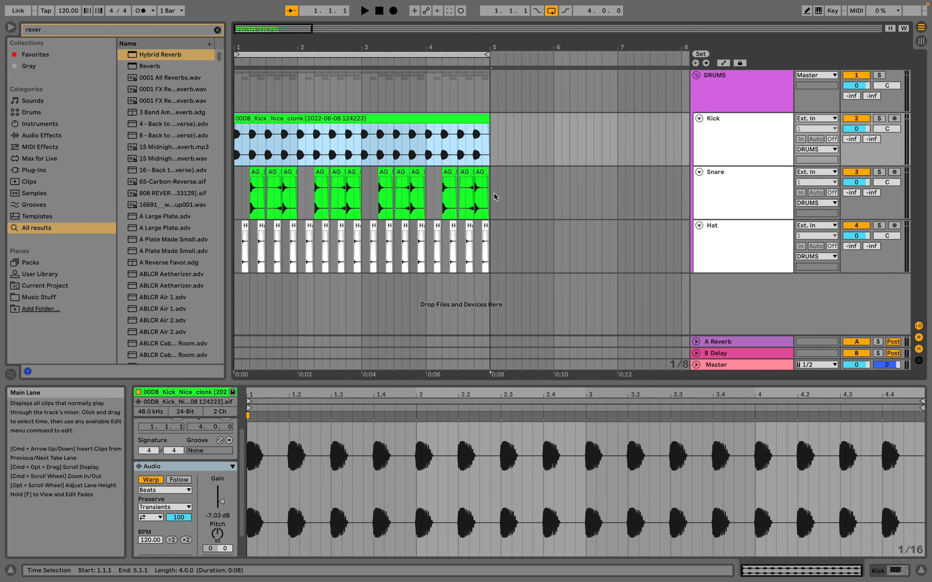
{"action": "left_click_drag", "start_coordinate": [491, 196], "coordinate": [224, 197]}
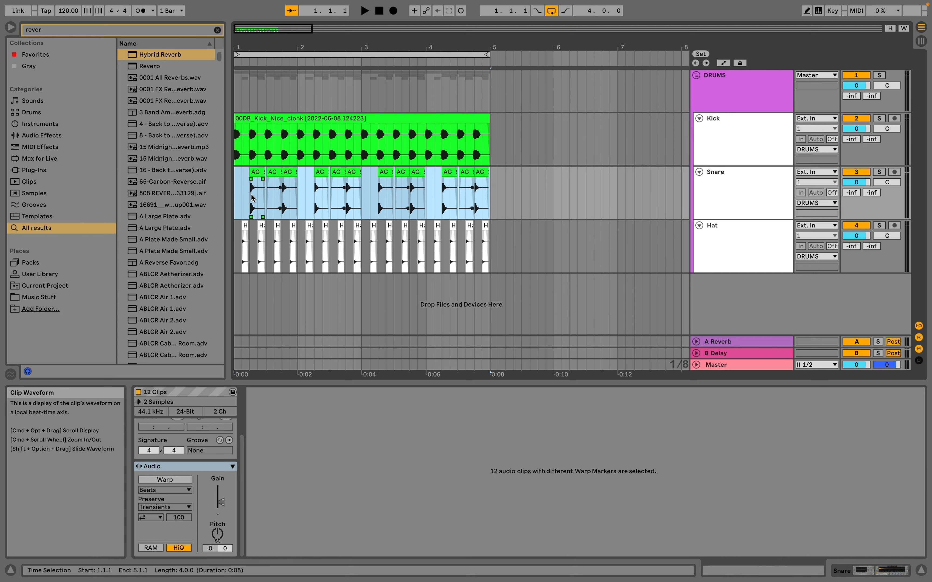
{"action": "left_click_drag", "start_coordinate": [490, 188], "coordinate": [122, 234]}
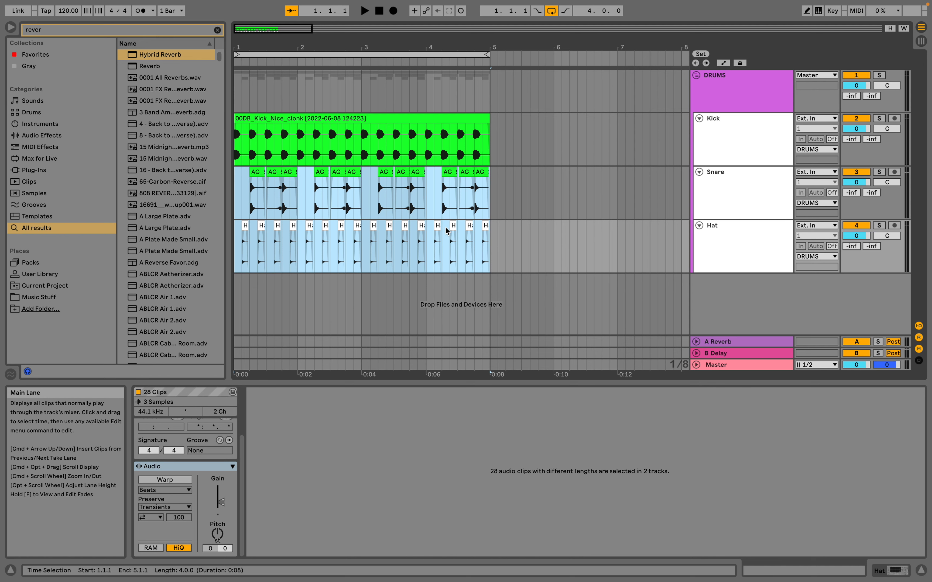
{"action": "key", "text": "super+j"}
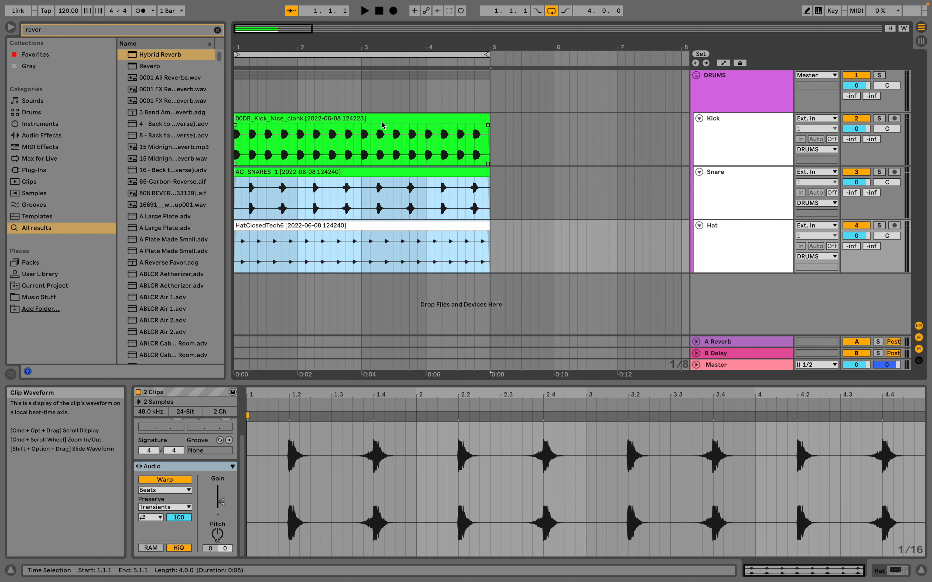
Try moving only the consolidated Kick clip to 6.4.3, and undo the move.
{"action": "left_click", "coordinate": [332, 118]}
{"action": "left_click", "coordinate": [333, 225], "text": "shift"}
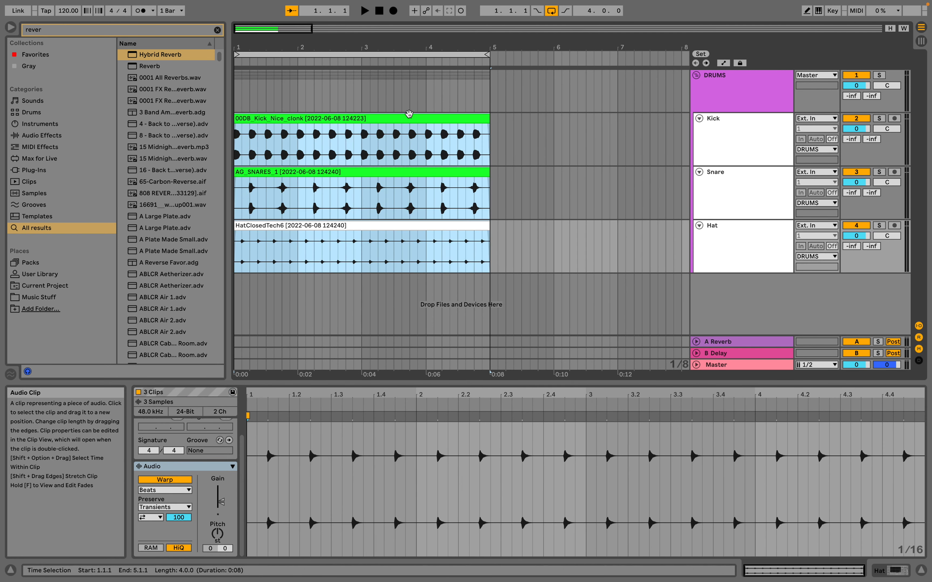
{"action": "left_click_drag", "start_coordinate": [347, 47], "coordinate": [339, 19]}
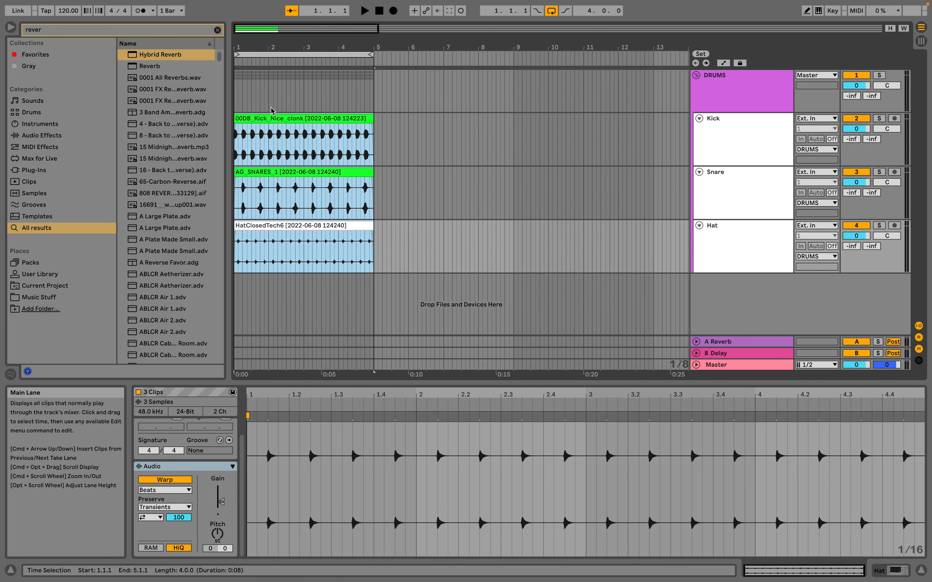
{"action": "left_click", "coordinate": [387, 216]}
{"action": "left_click_drag", "start_coordinate": [287, 127], "coordinate": [492, 127]}
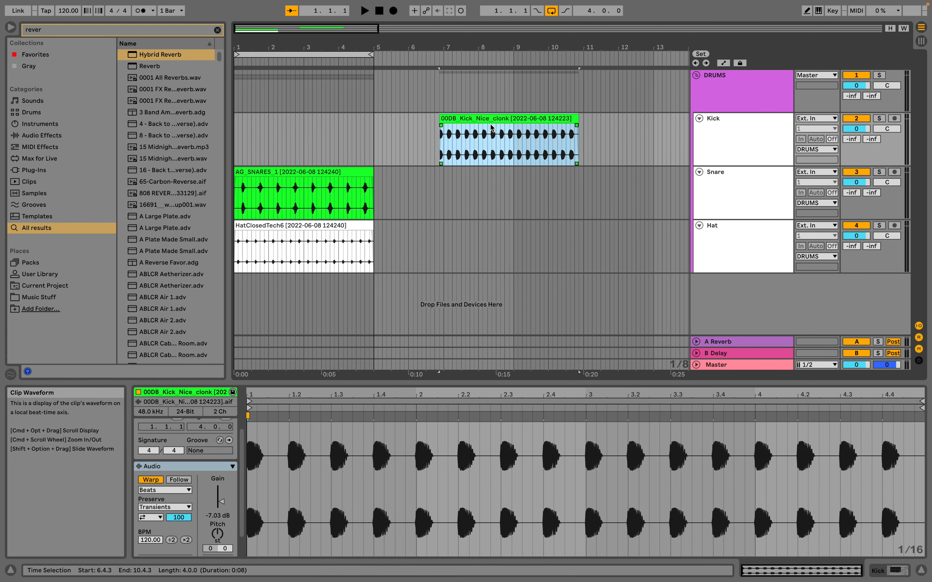
{"action": "key", "text": "super+z"}
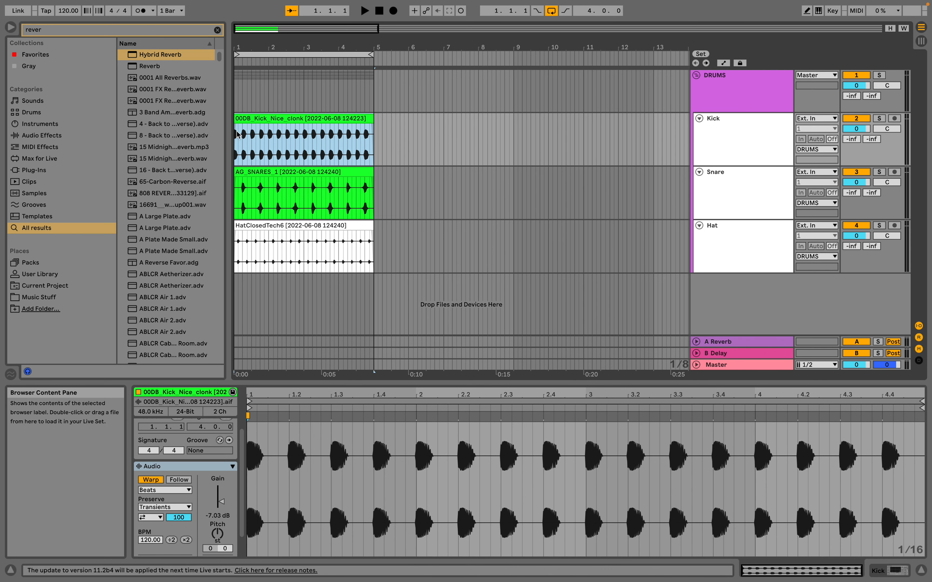
Try moving the consolidated Kick, Snare and Hat clips together along the timeline, and undo the move.
{"action": "left_click", "coordinate": [286, 227], "text": "shift"}
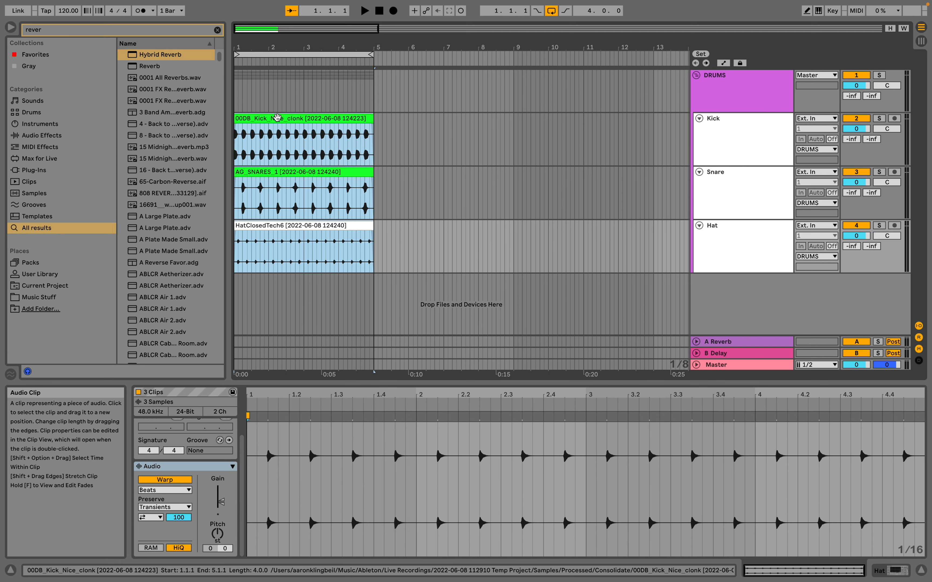
{"action": "left_click_drag", "start_coordinate": [278, 117], "coordinate": [415, 117]}
{"action": "key", "text": "ctrl+z"}
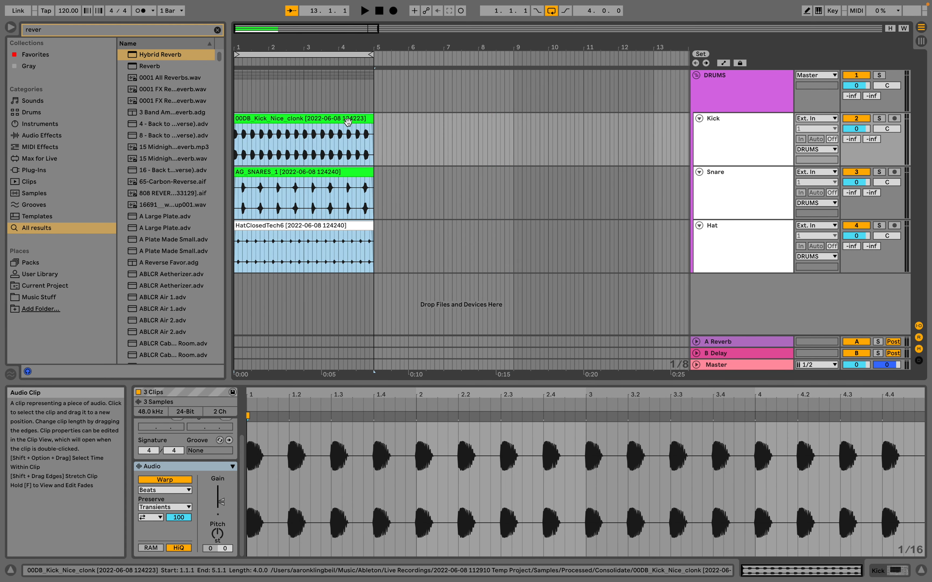
Duplicate the three consolidated four-bar clips twice, and delete the last set of copies starting at bar 9.
{"action": "key", "text": "ctrl+d"}
{"action": "key", "text": "ctrl+d"}
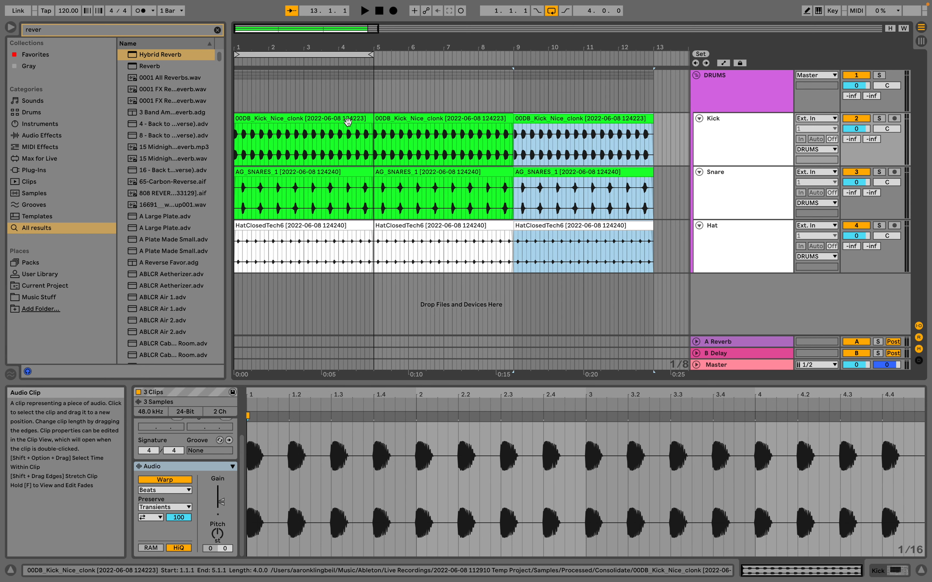
{"action": "key", "text": "Delete"}
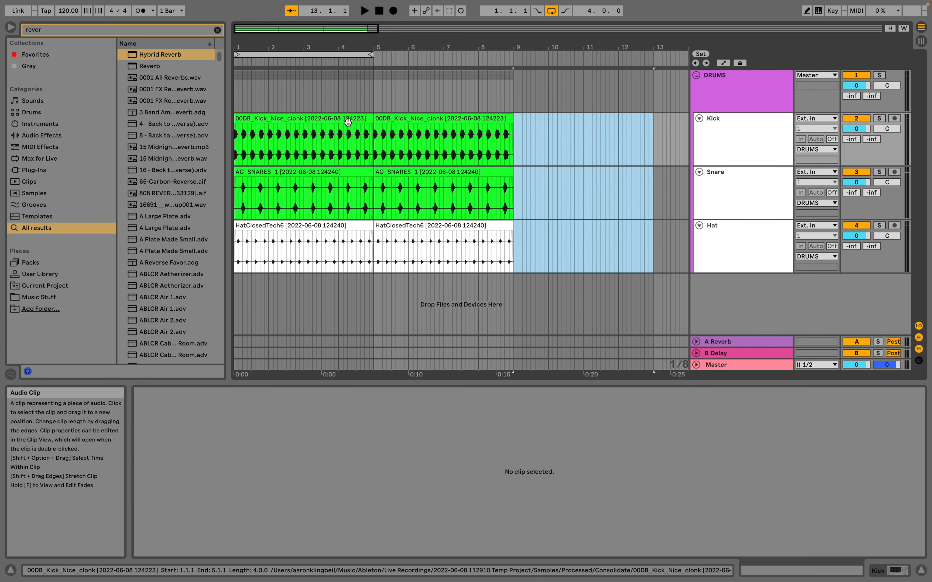
Paste a copy of the three drum clips at 10.3.3, and delete the pasted clips.
{"action": "left_click", "coordinate": [570, 123]}
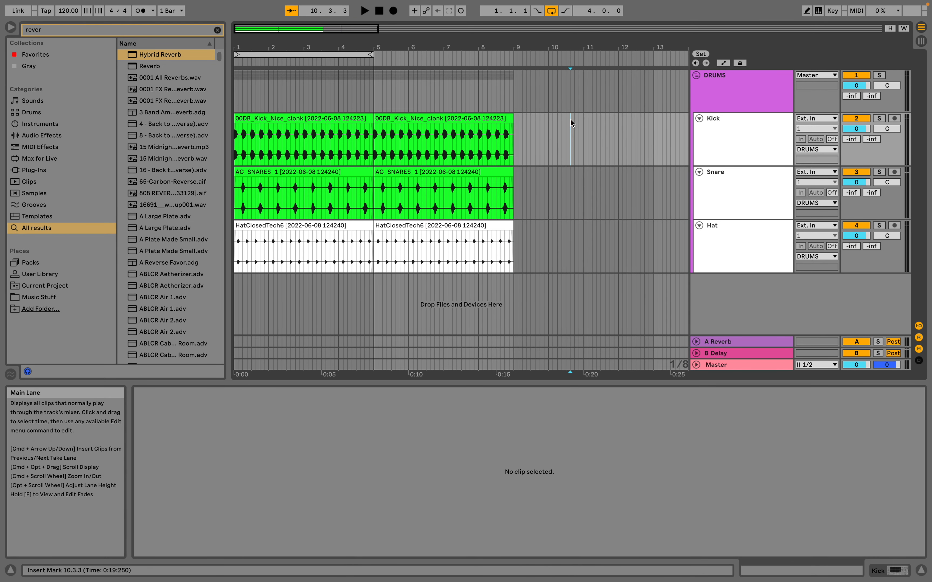
{"action": "key", "text": "ctrl+v"}
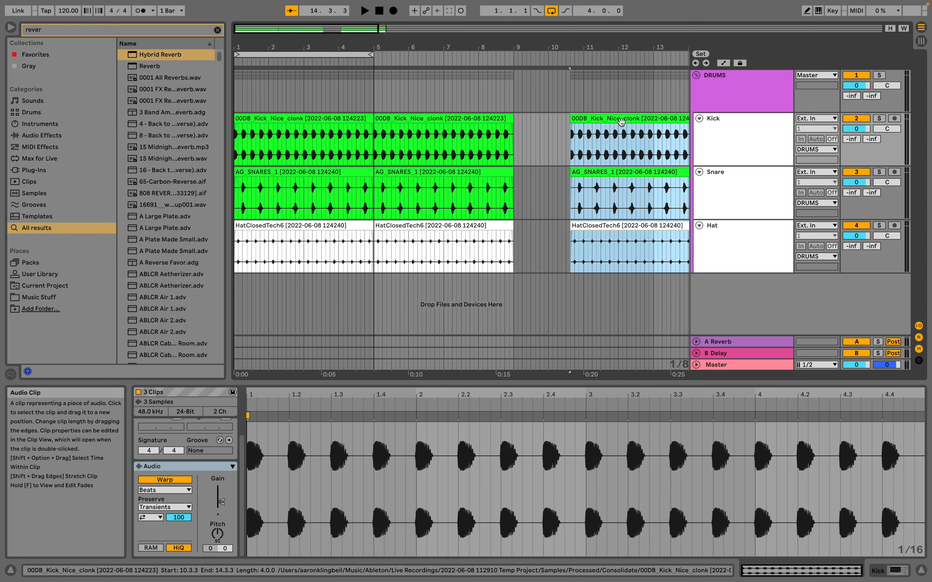
{"action": "key", "text": "Delete"}
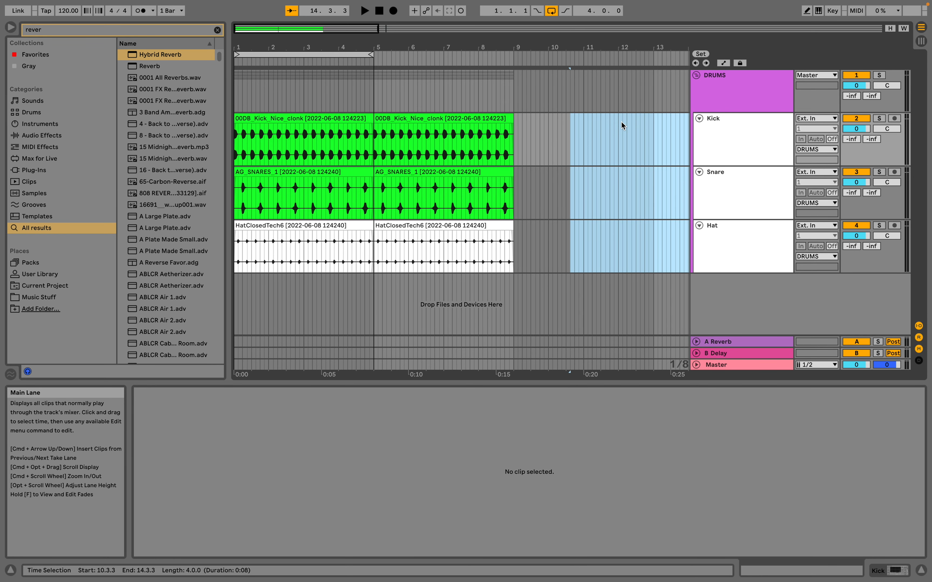
Select the duplicated Kick, Snare and Hat clips spanning 5.1.1 to 9.1.1.
{"action": "left_click", "coordinate": [474, 118]}
{"action": "left_click", "coordinate": [461, 226], "text": "shift"}
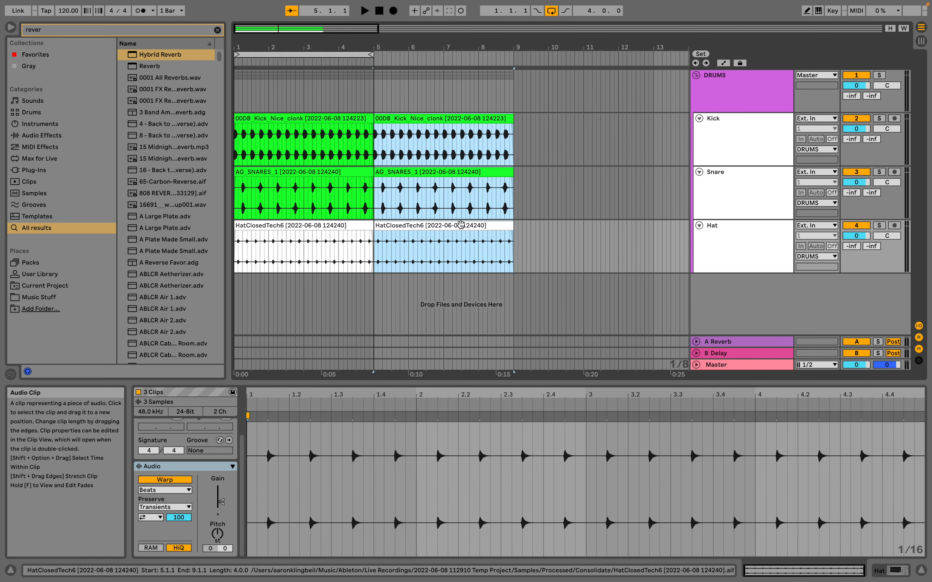